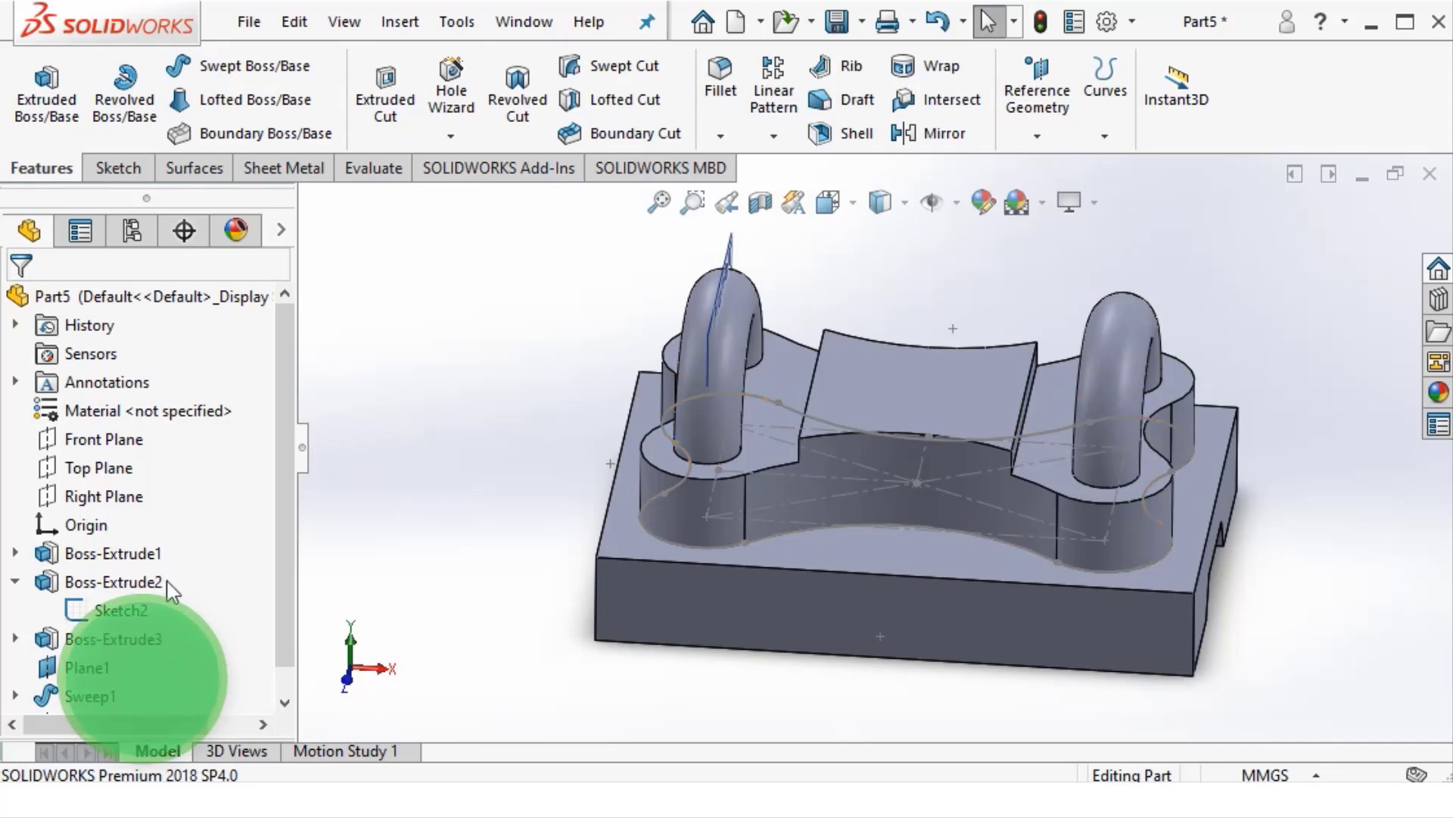
# Apply the red Painted > Car paint to the model and view it front-on
pyautogui.scroll(-5, 874, 502)
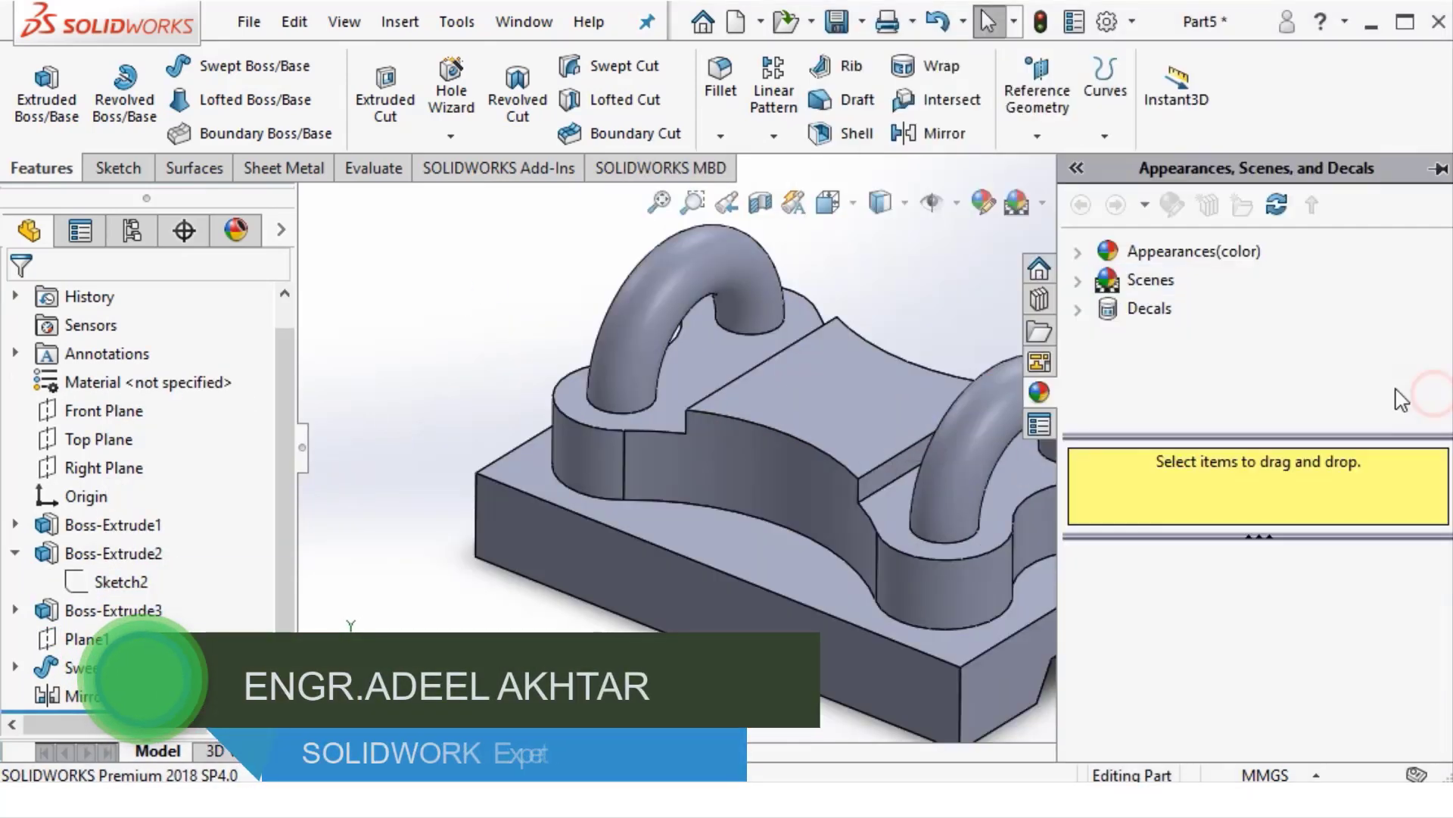
pyautogui.click(1090, 247)
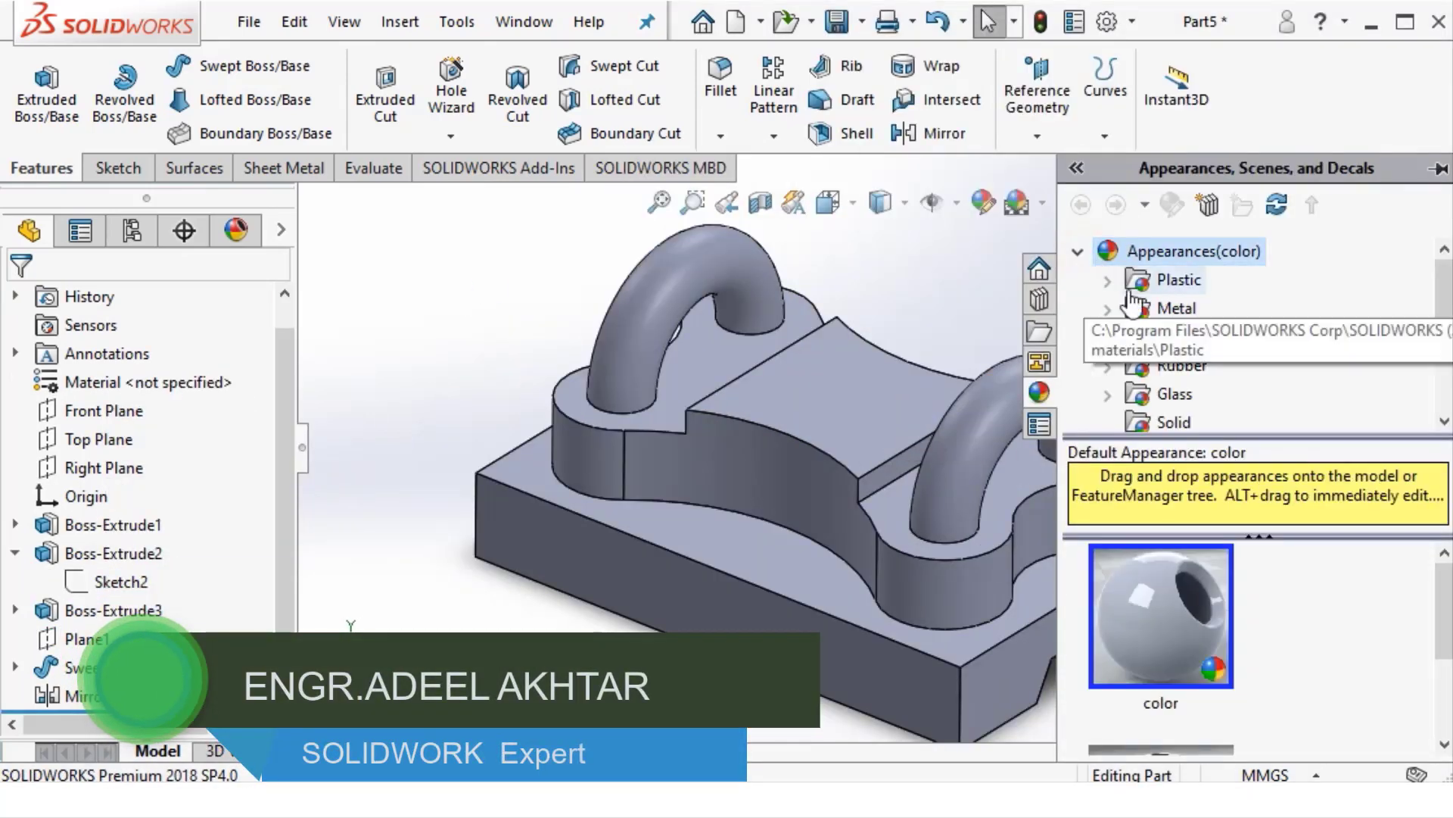
pyautogui.click(1090, 331)
pyautogui.click(1259, 279)
pyautogui.moveTo(1171, 681); pyautogui.dragTo(874, 515)
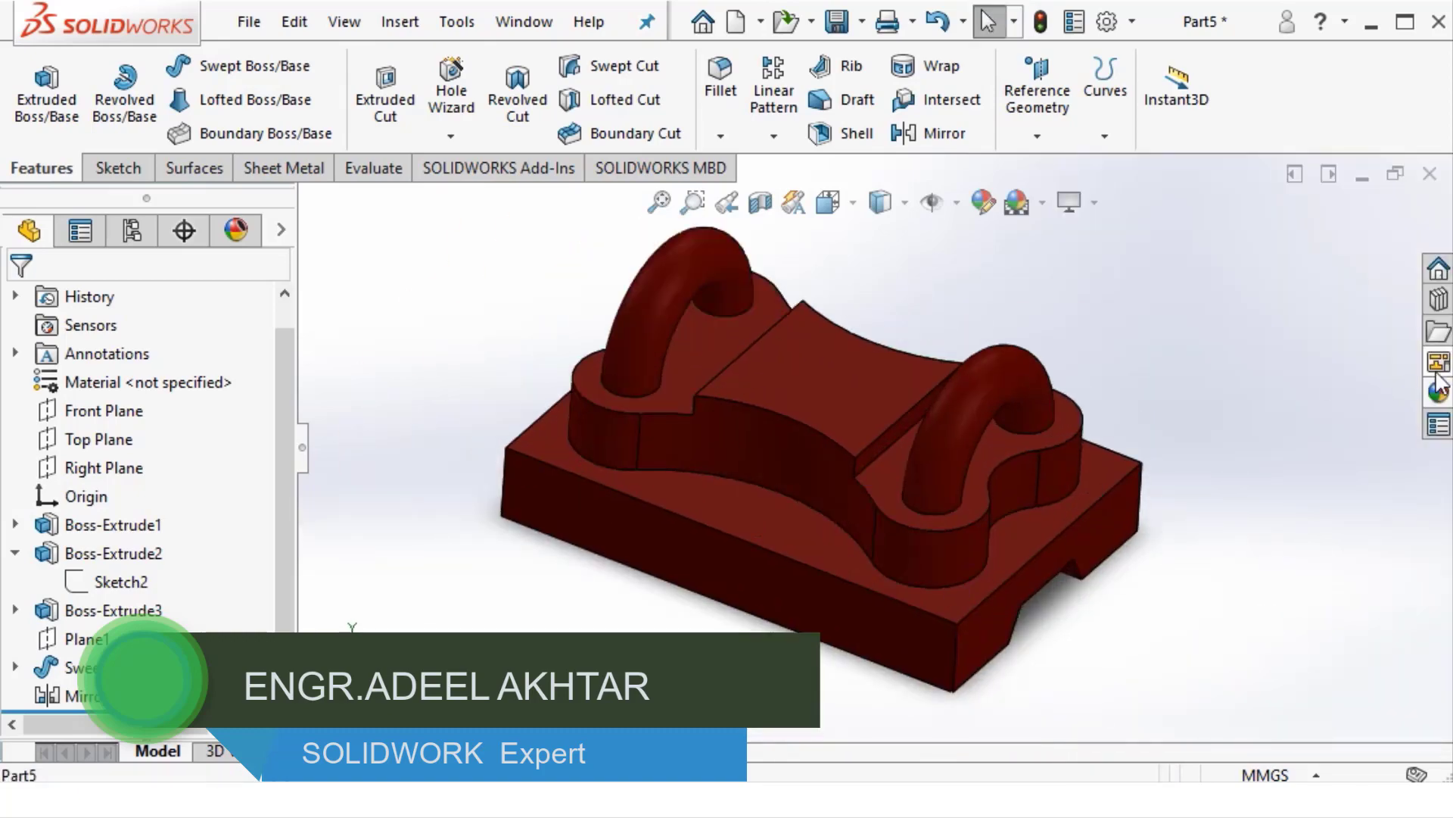
pyautogui.moveTo(915, 430)
pyautogui.mouseDown(button='middle')
pyautogui.moveTo(844, 477)
pyautogui.moveTo(838, 574)
pyautogui.mouseUp(button='middle')
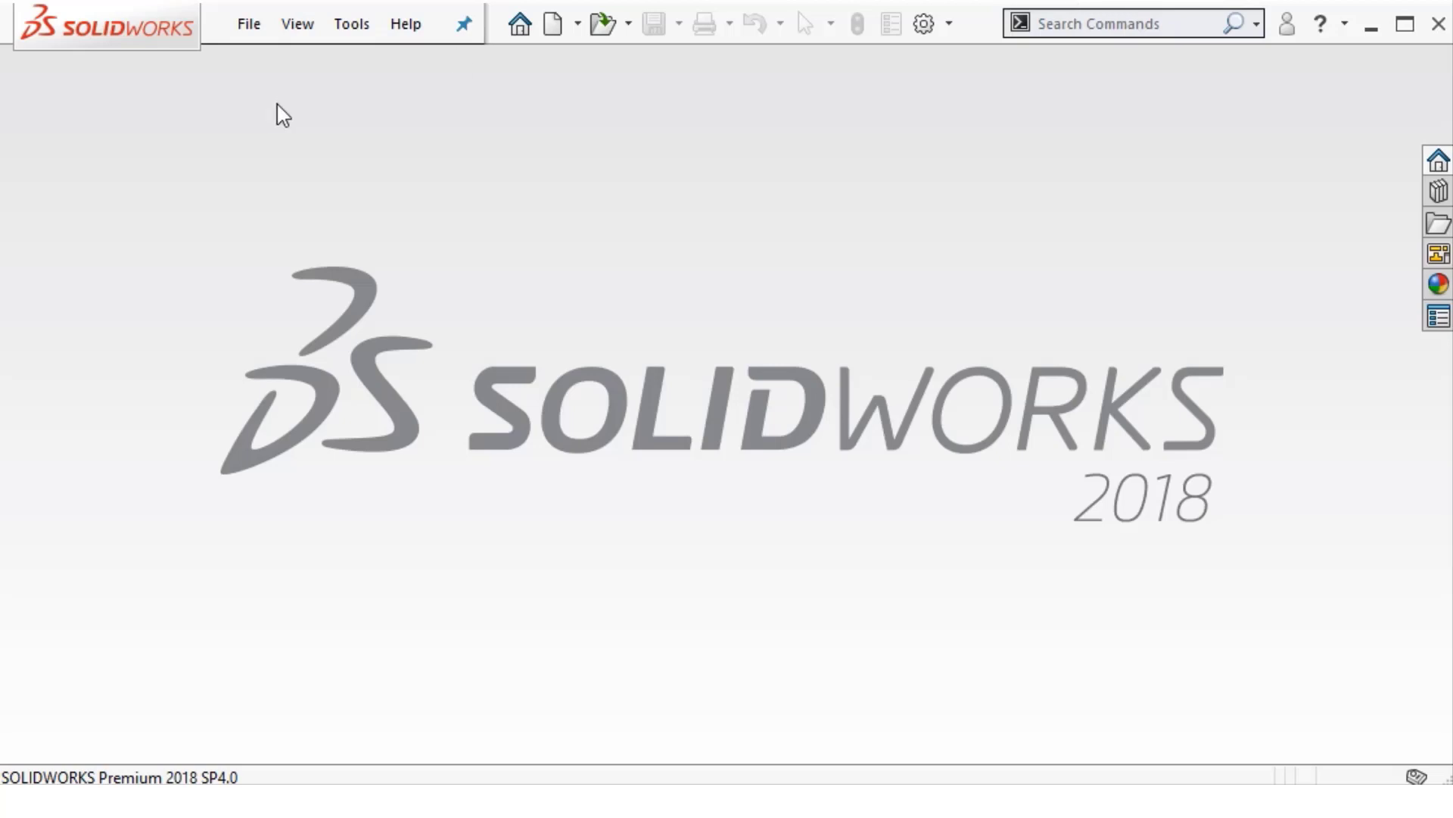
# Create a new blank Part document from the File menu
pyautogui.click(252, 29)
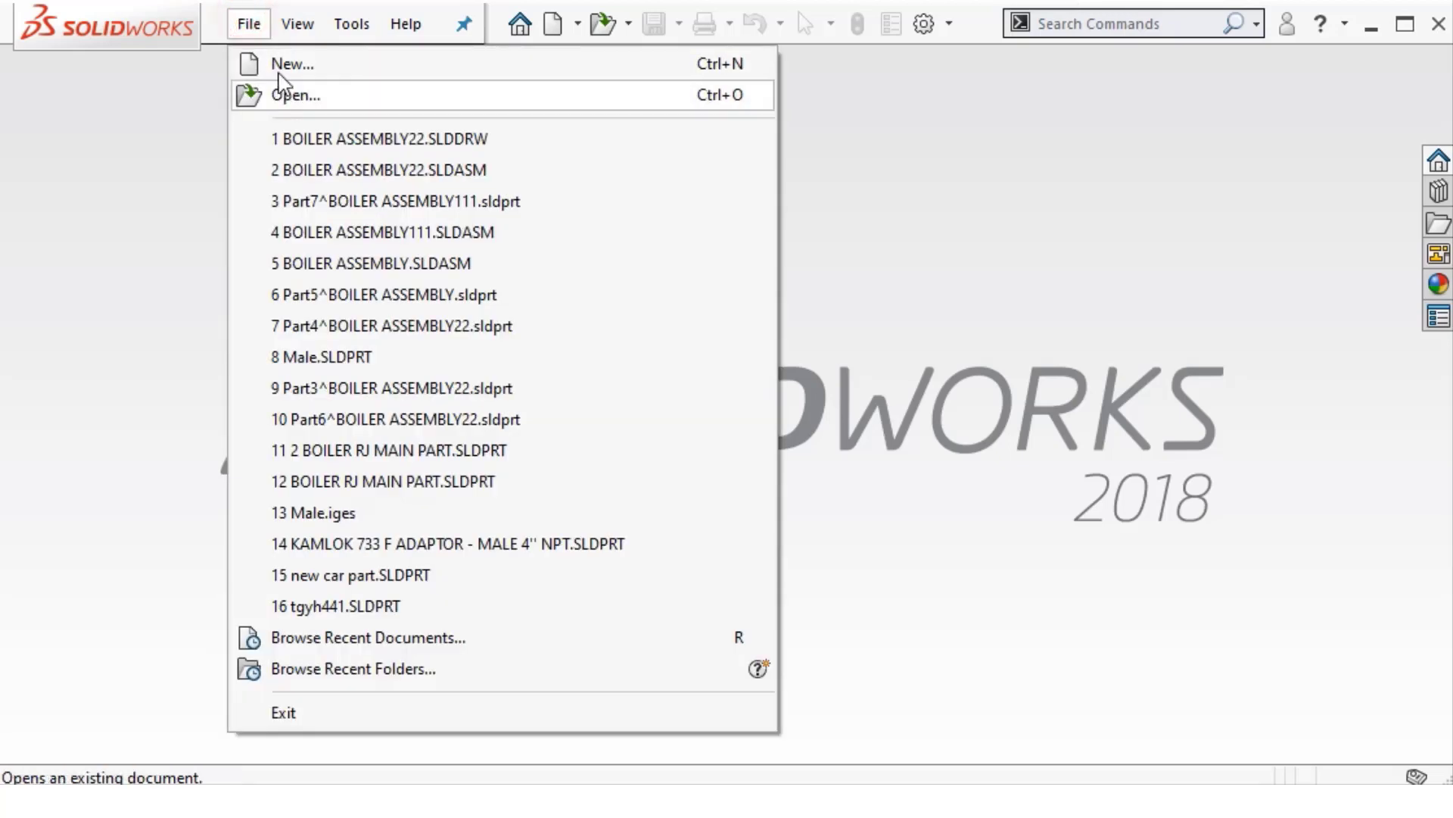
pyautogui.click(257, 66)
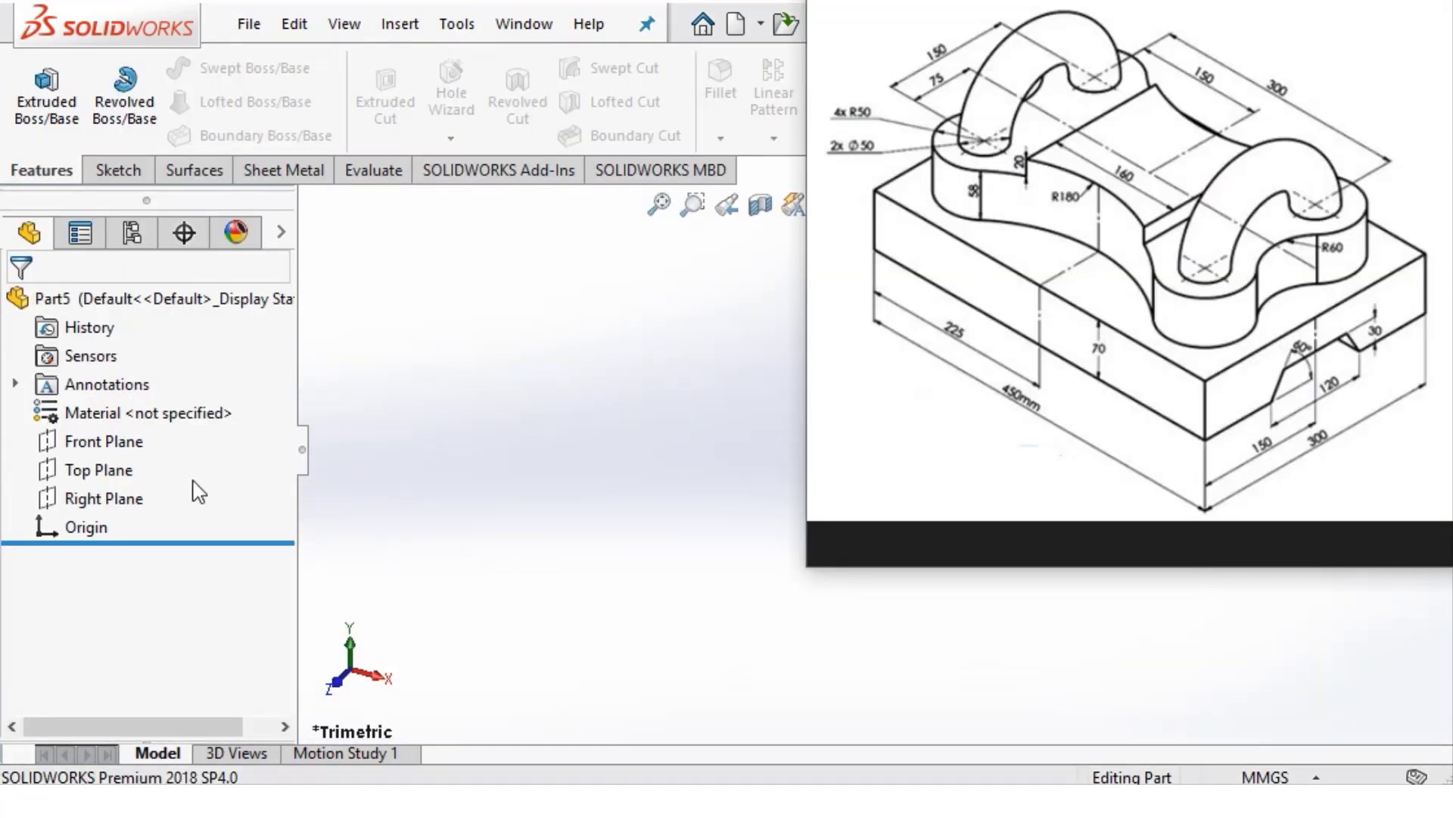
# Draw a centre rectangle at the origin in a new Right Plane sketch
pyautogui.rightClick(95, 500)
pyautogui.click(115, 441)
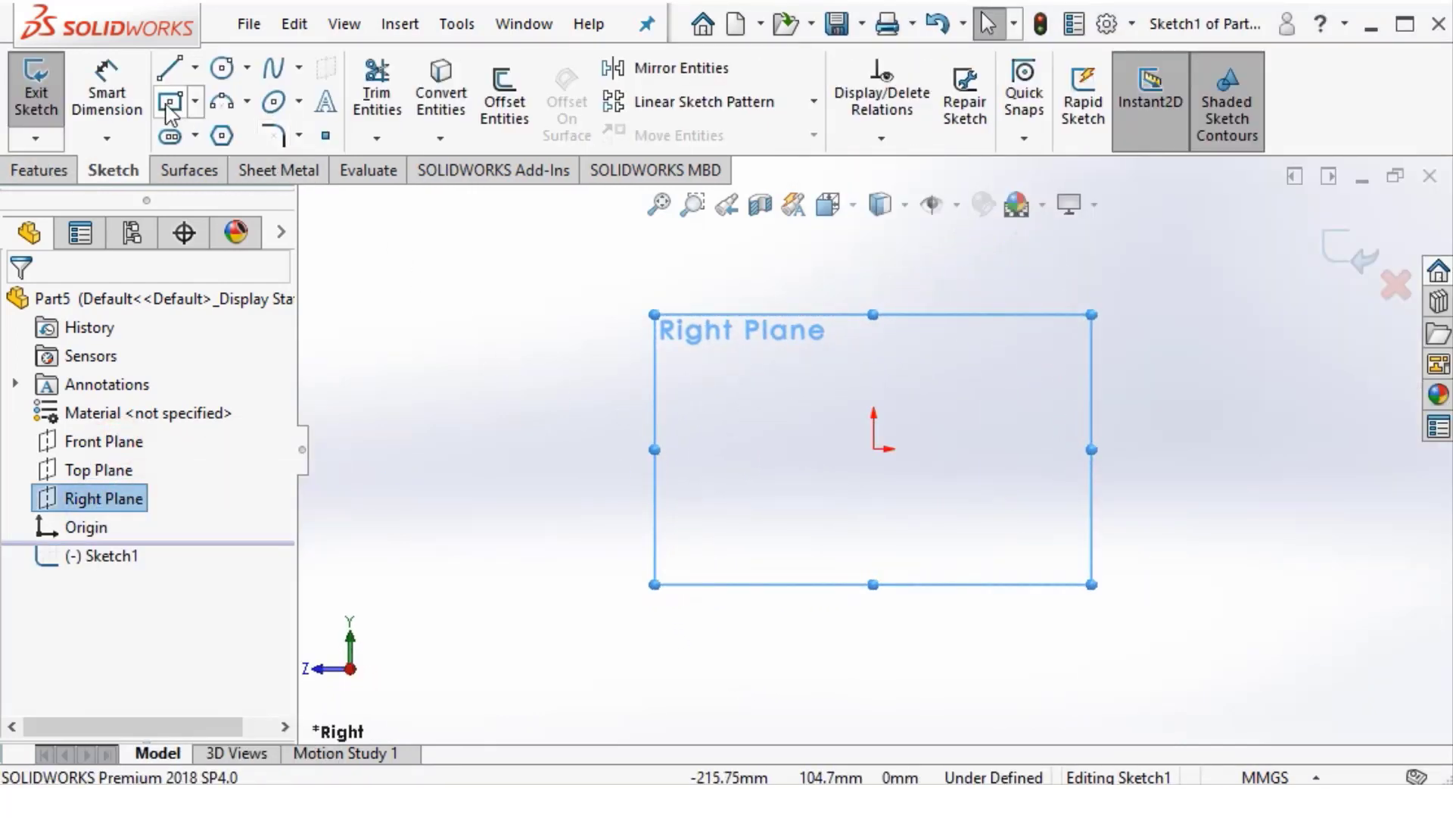
pyautogui.click(874, 449)
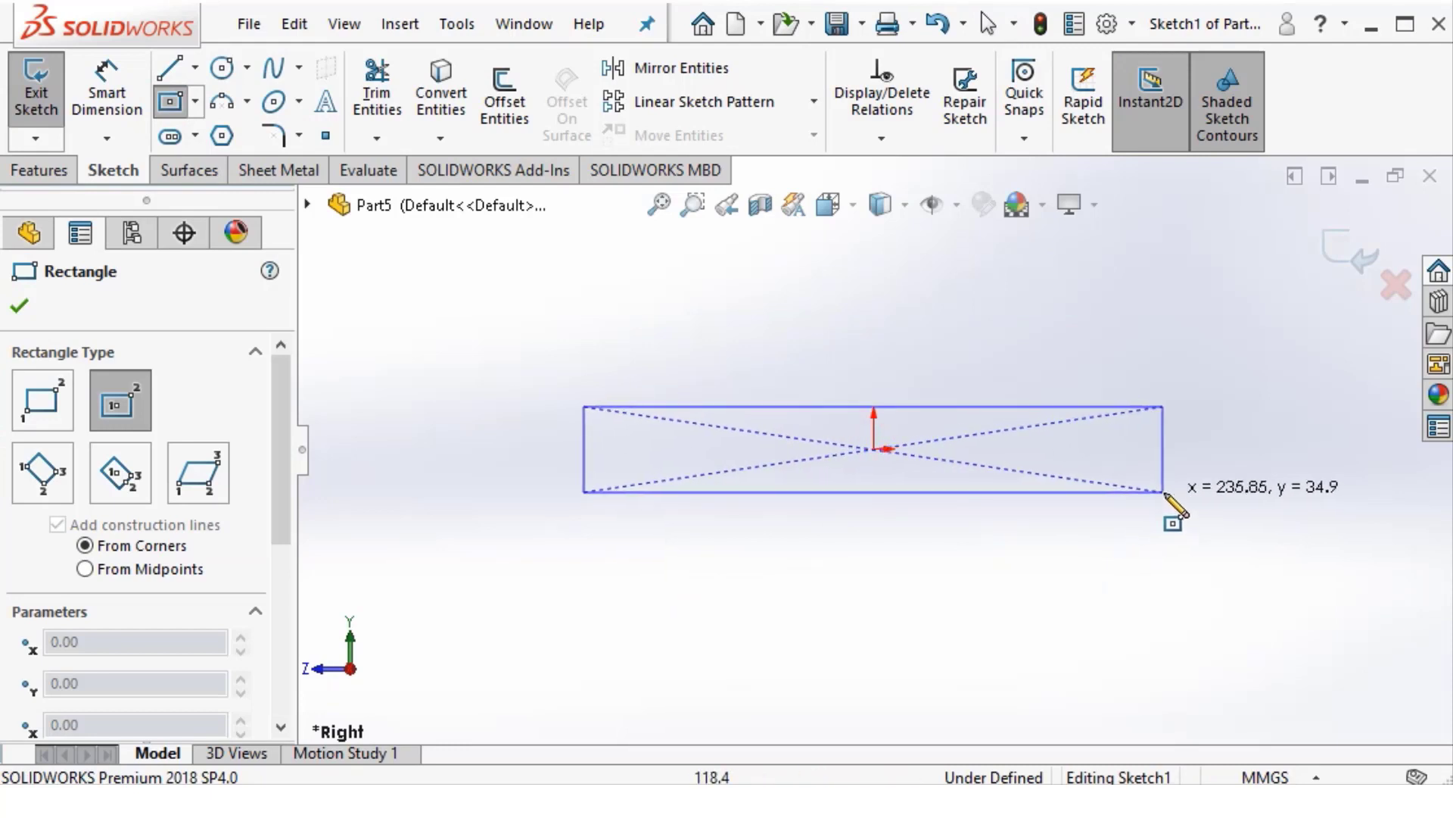
pyautogui.click(1166, 520)
# Dimension the rectangle to 300 mm wide and 70 mm high
pyautogui.click(108, 98)
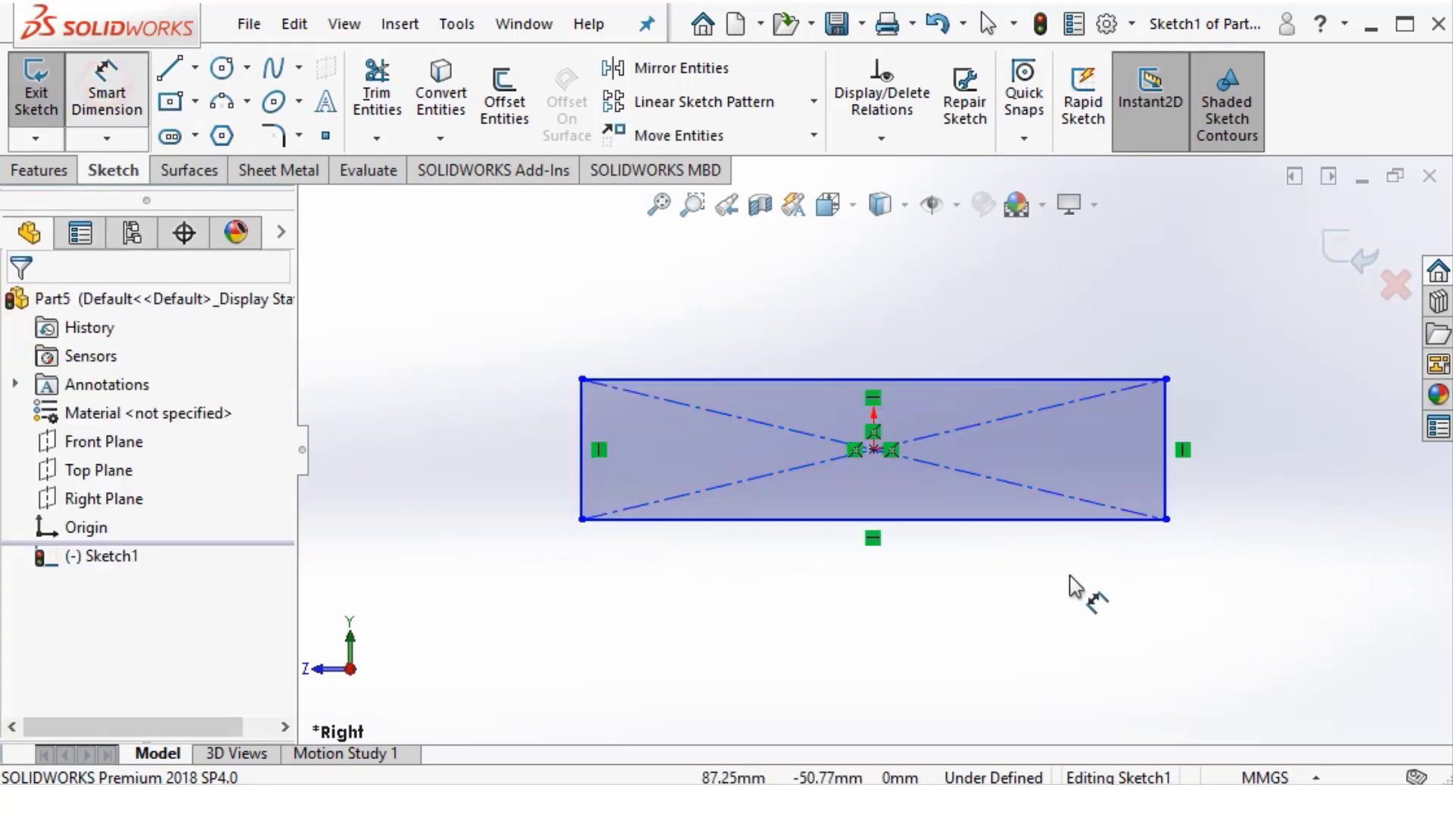
pyautogui.click(863, 519)
pyautogui.click(838, 620)
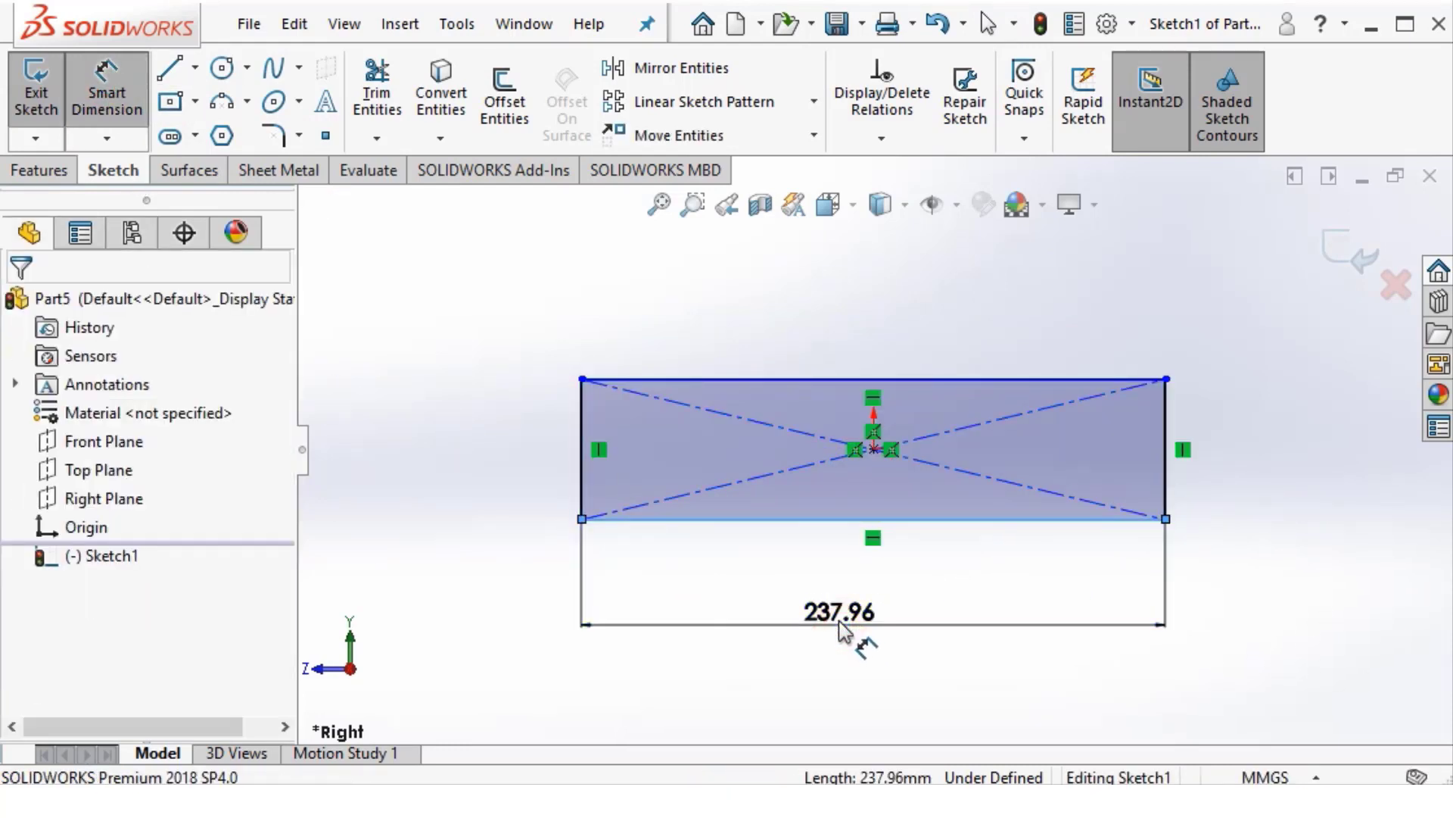
pyautogui.write('300')
pyautogui.press('Return')
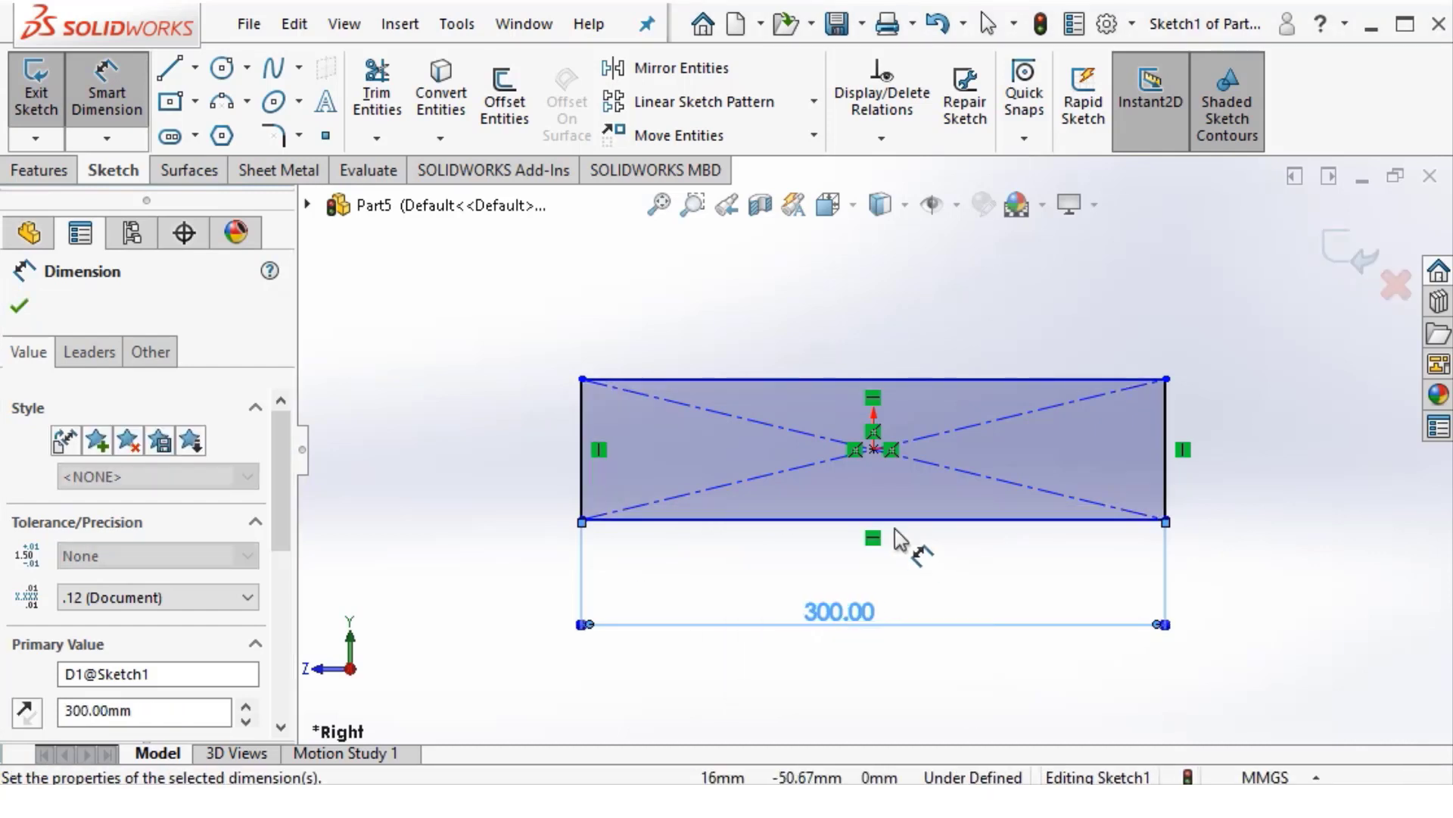
pyautogui.scroll(-2, 840, 485)
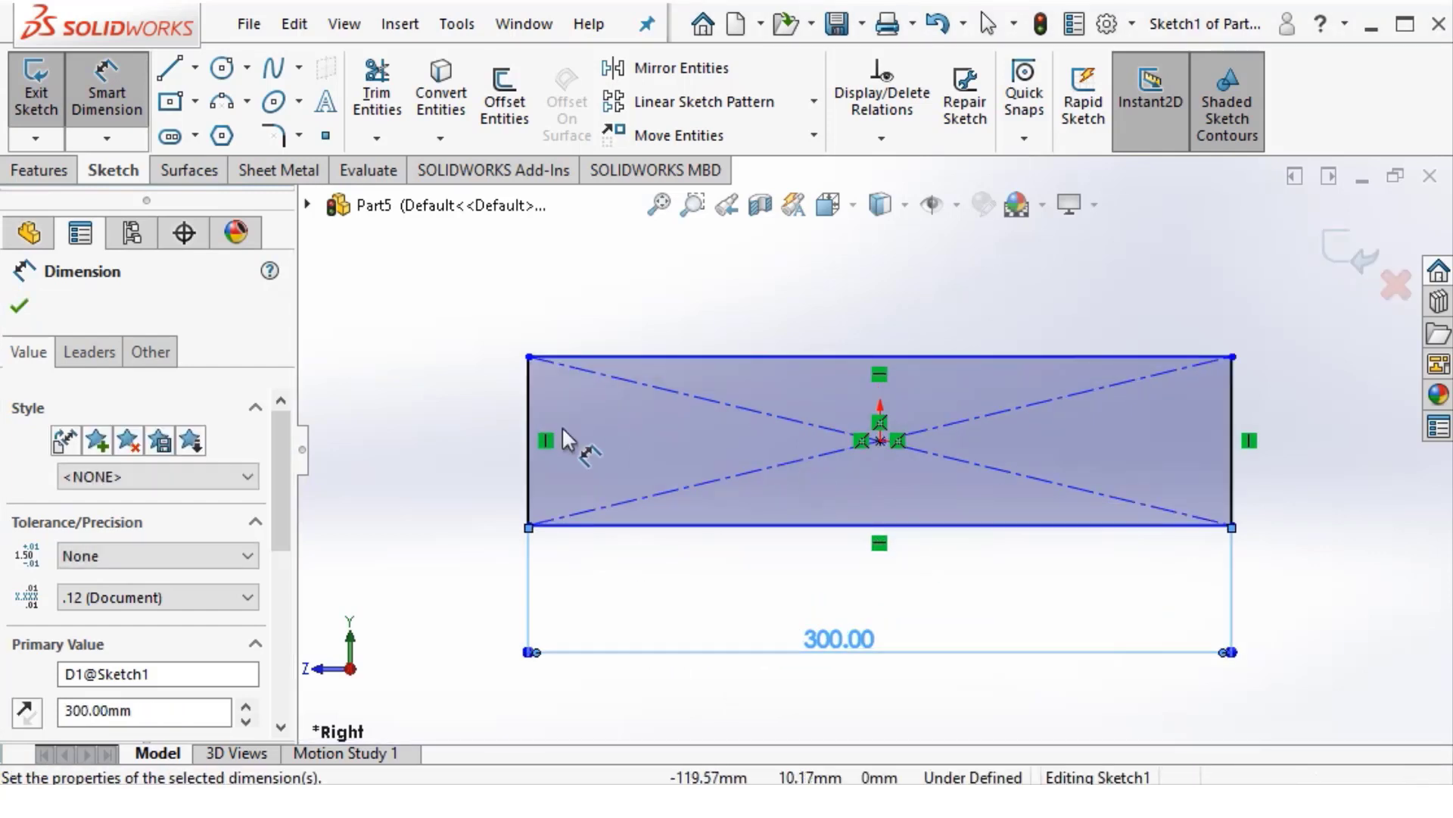
pyautogui.click(452, 453)
pyautogui.doubleClick(439, 443)
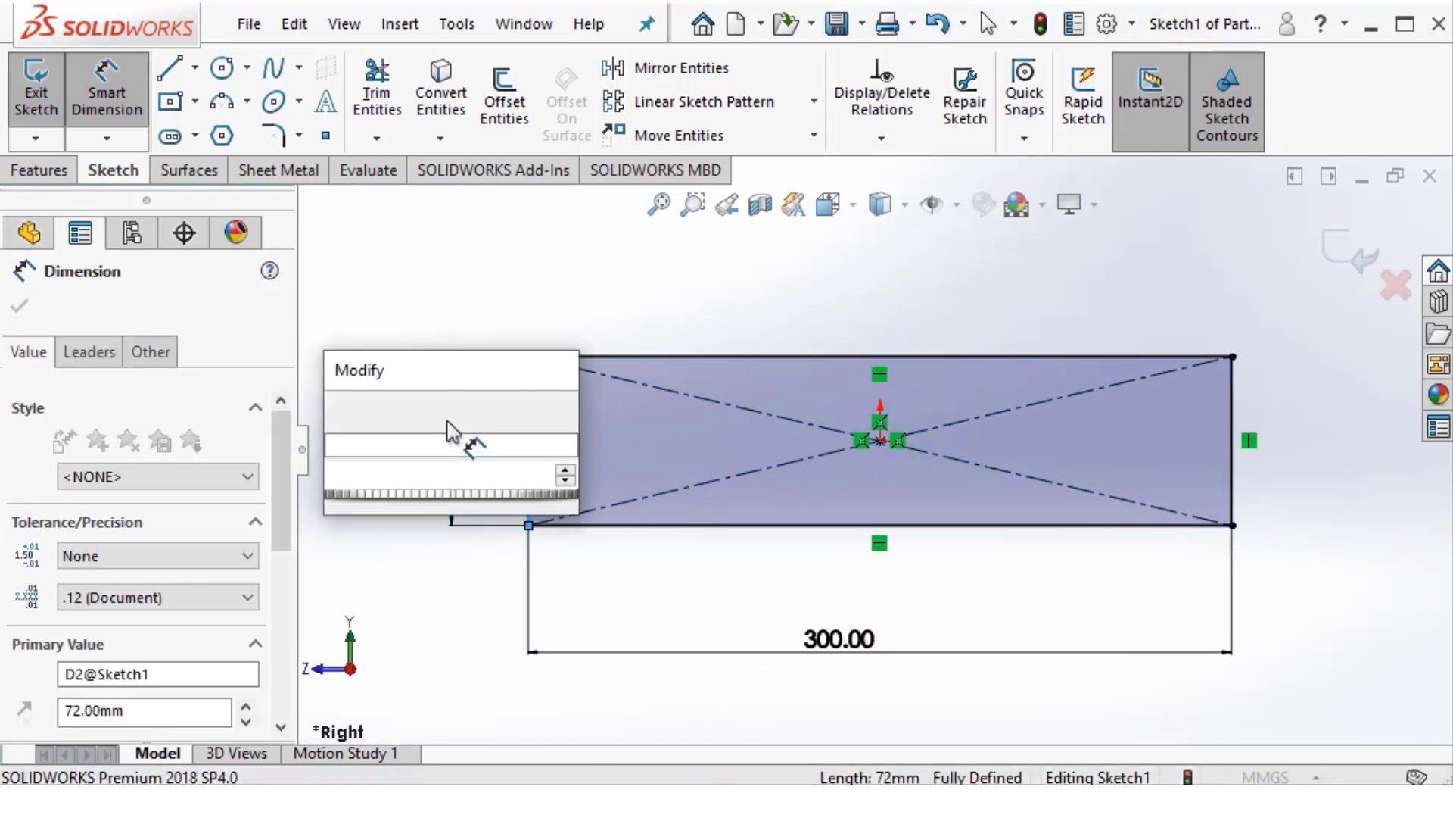
pyautogui.write('70')
pyautogui.press('Return')
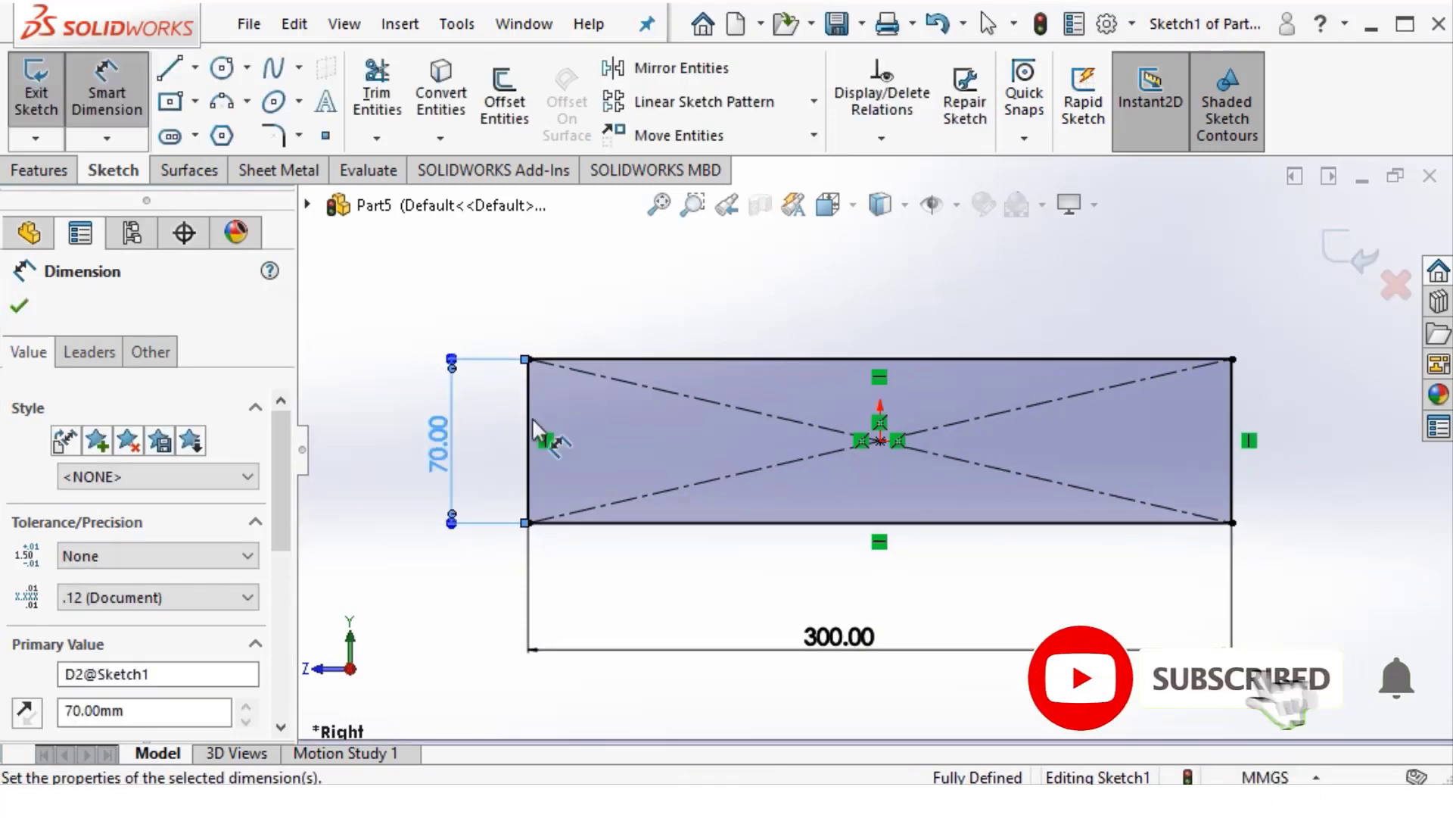
pyautogui.scroll(-2, 875, 456)
pyautogui.scroll(2, 875, 456)
pyautogui.scroll(-1, 875, 455)
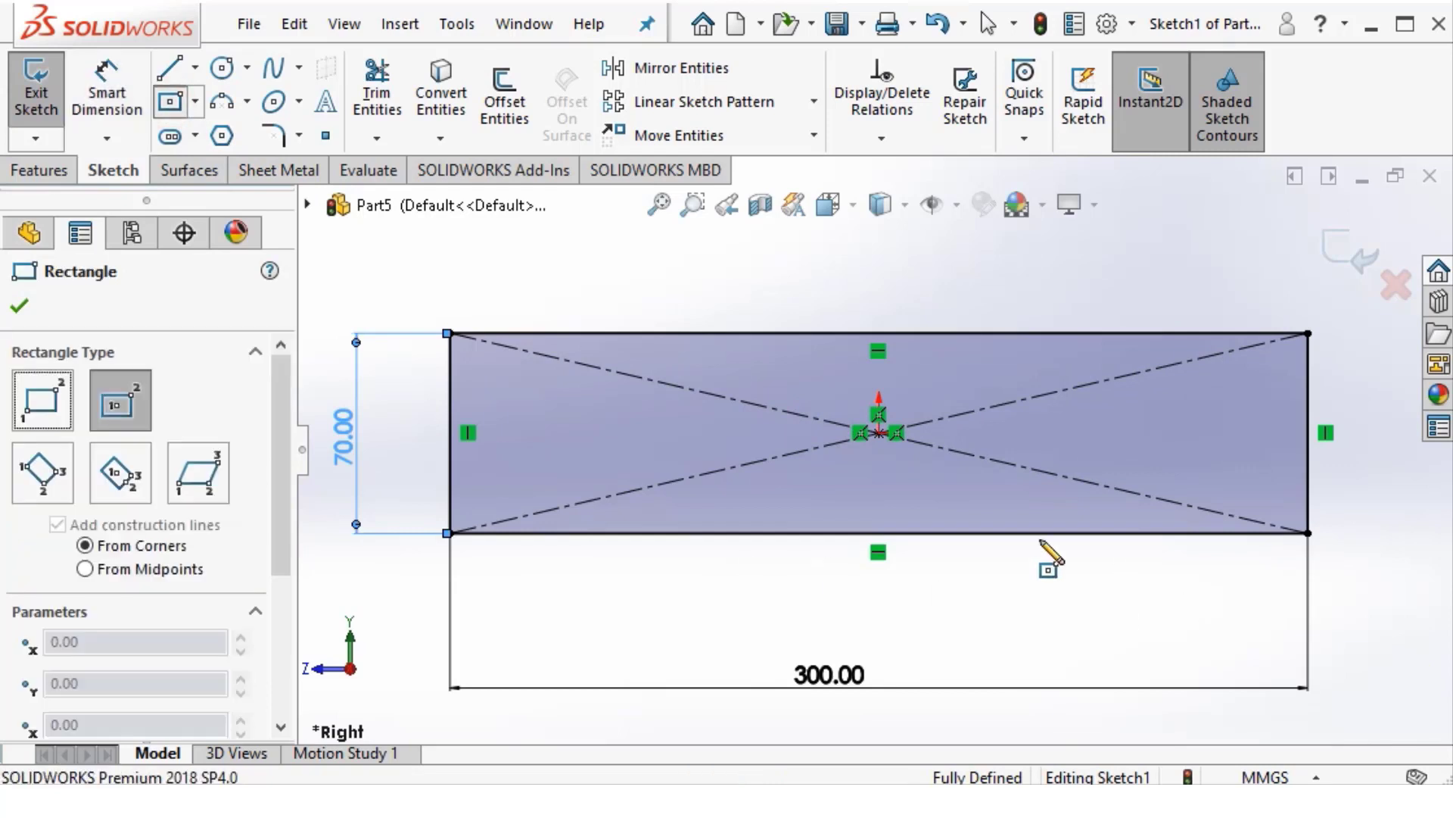
# Draw a small centre rectangle from the big rectangle's bottom-edge midpoint
pyautogui.click(878, 533)
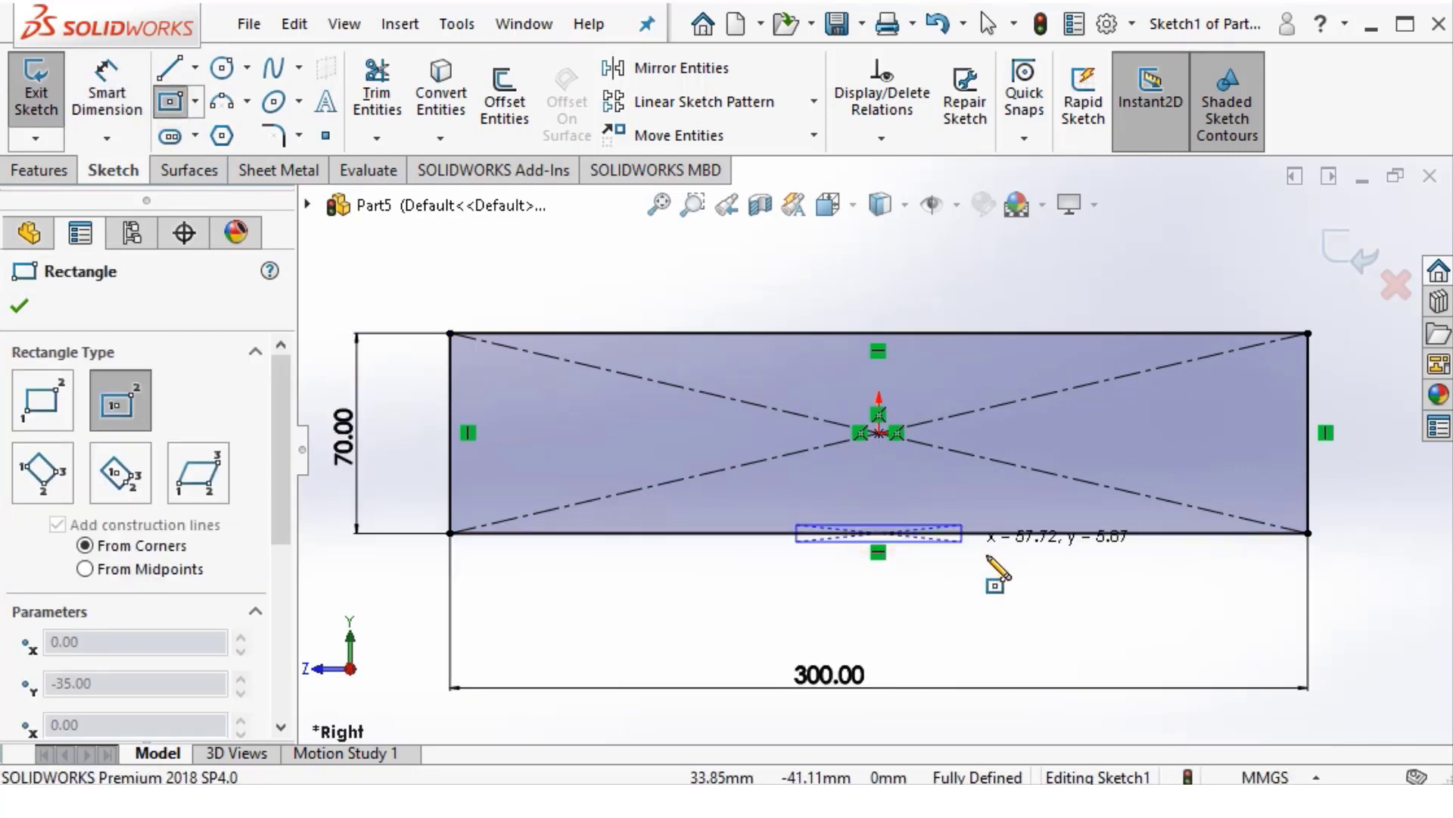
pyautogui.click(1028, 589)
pyautogui.scroll(-1, 912, 544)
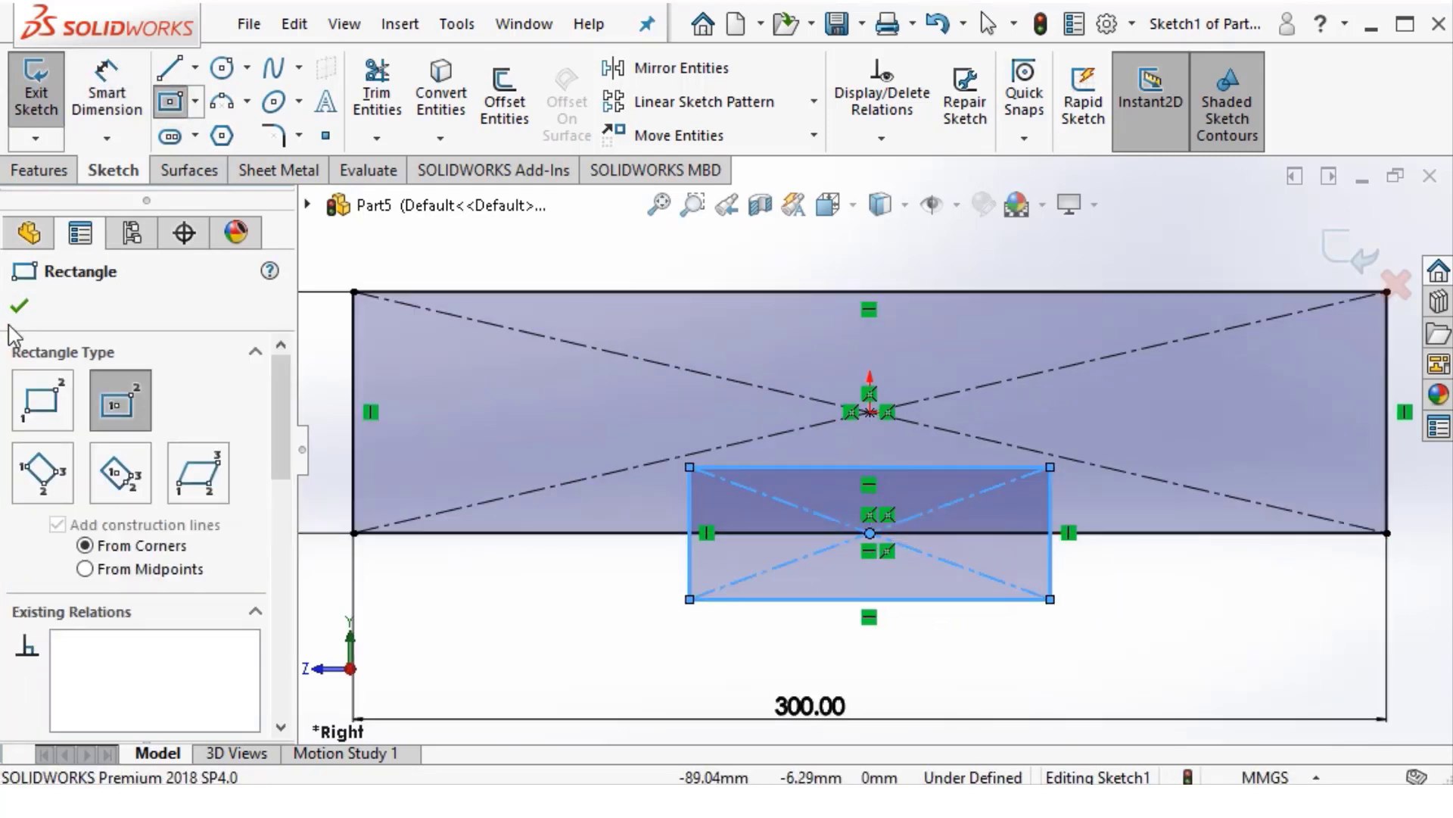
pyautogui.press('Escape')
pyautogui.scroll(-1, 1058, 564)
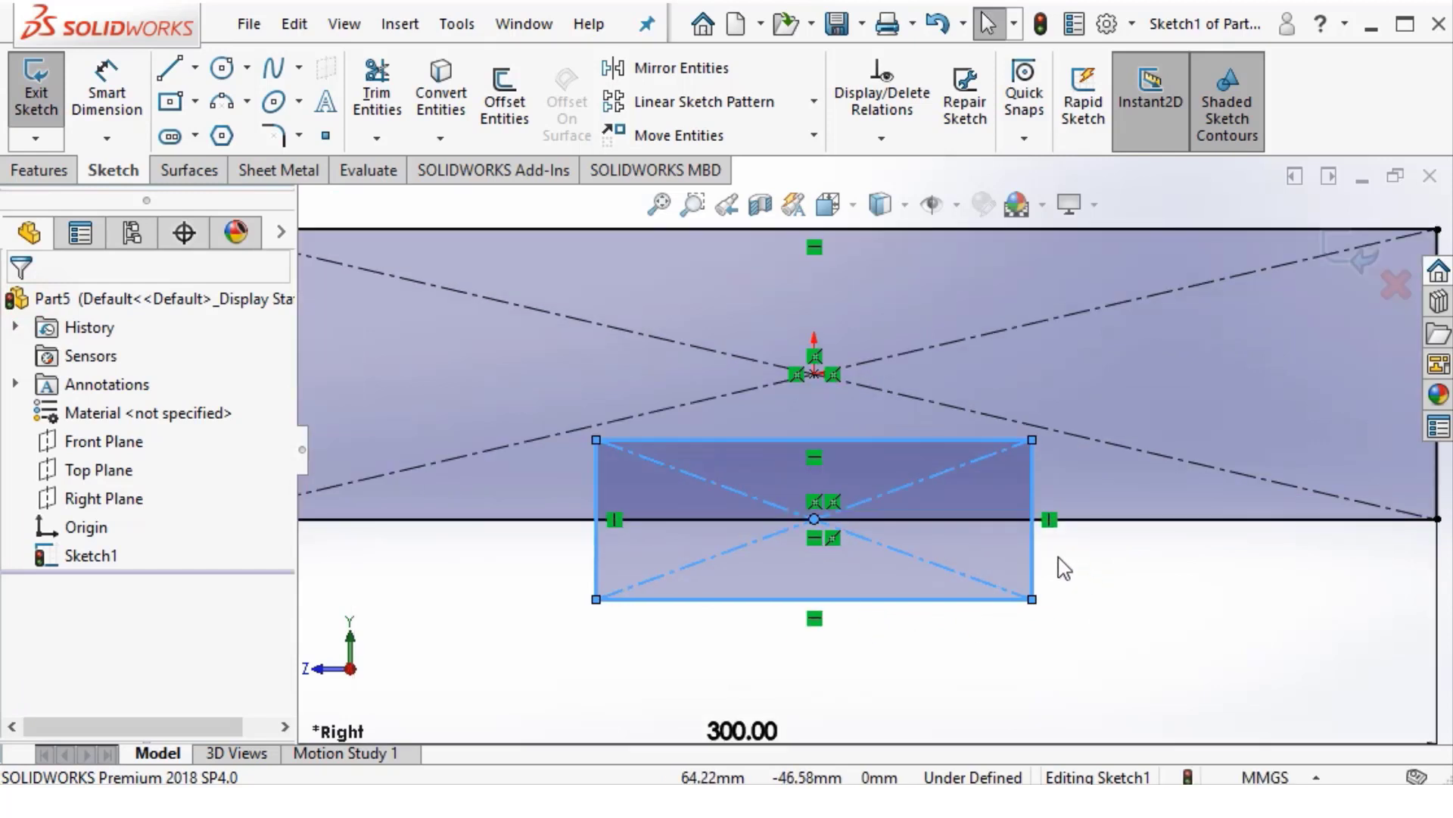
pyautogui.scroll(1, 759, 632)
pyautogui.scroll(-1, 730, 564)
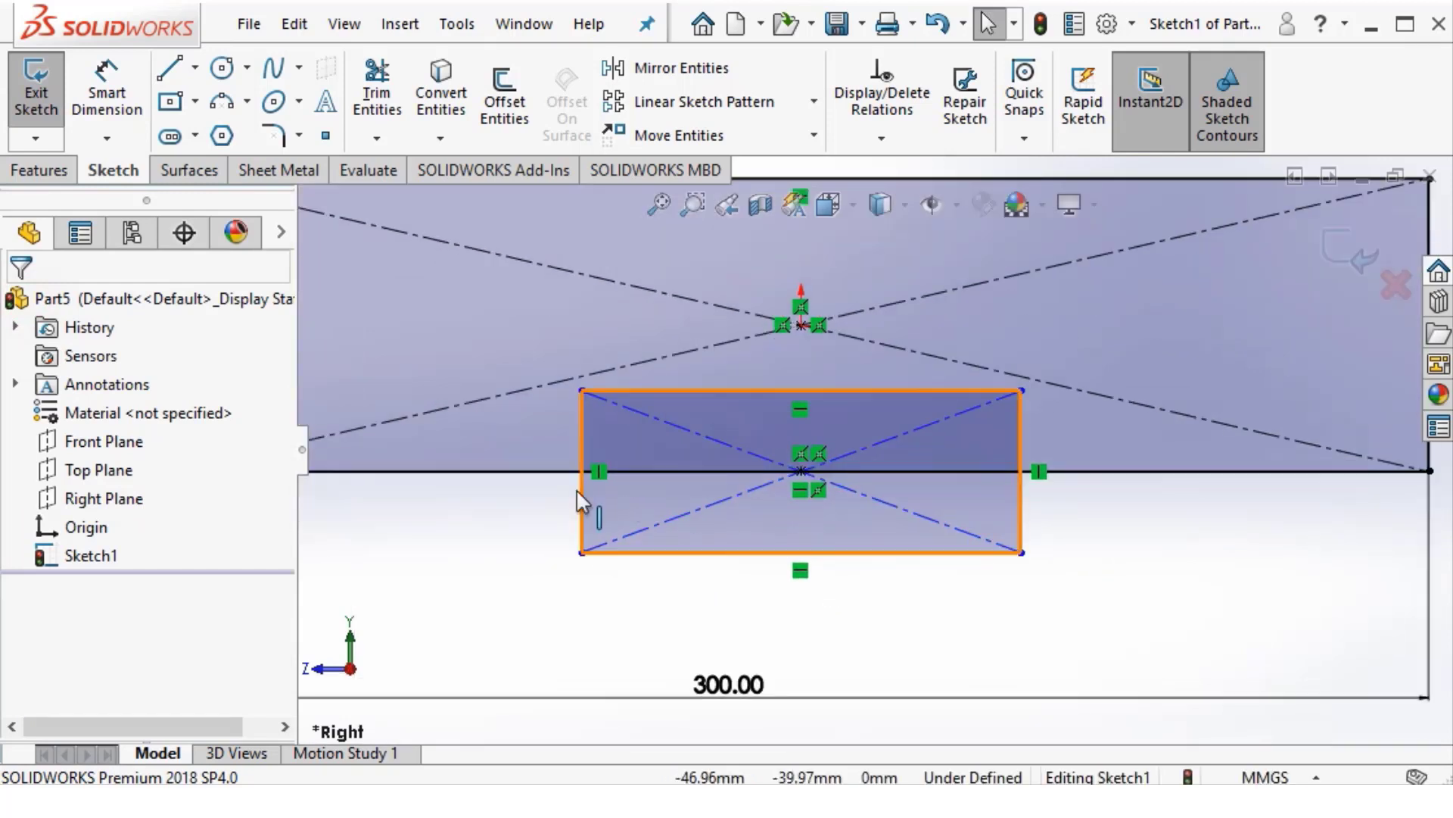
# Dimension the small rectangle's top edge 30 mm from the large rectangle's bottom edge
pyautogui.click(98, 75)
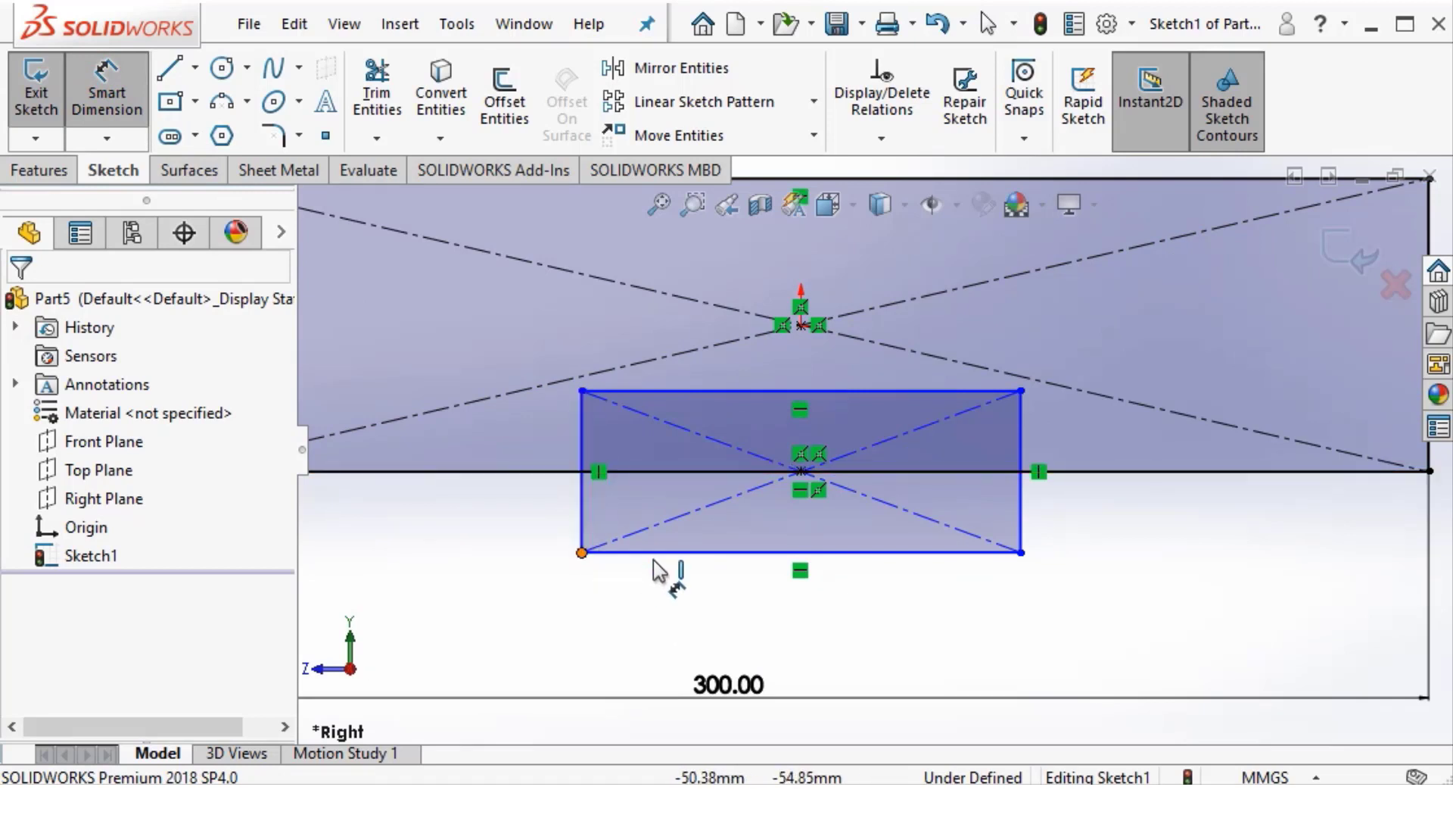
pyautogui.click(782, 392)
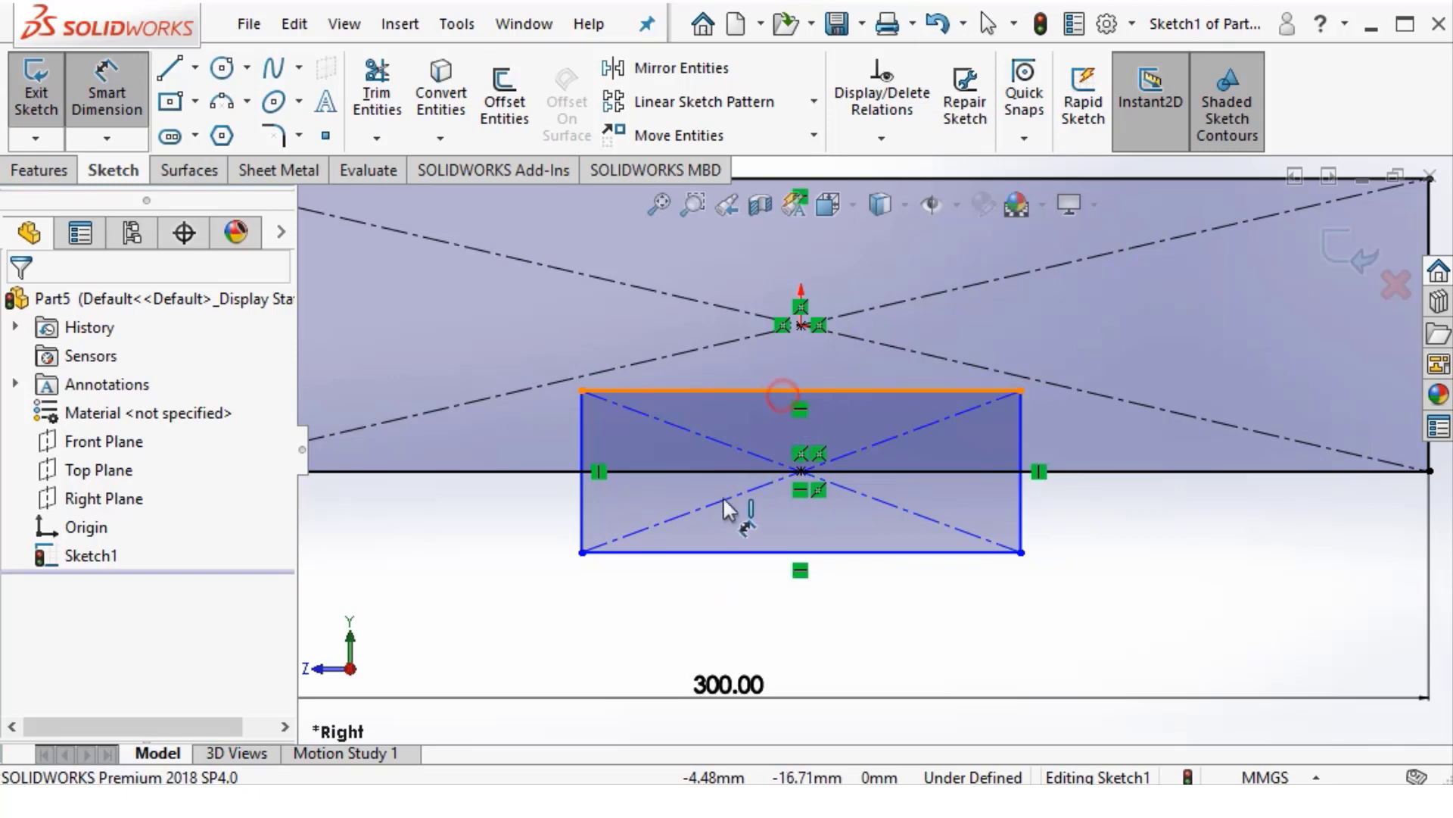
pyautogui.click(705, 471)
pyautogui.click(1266, 579)
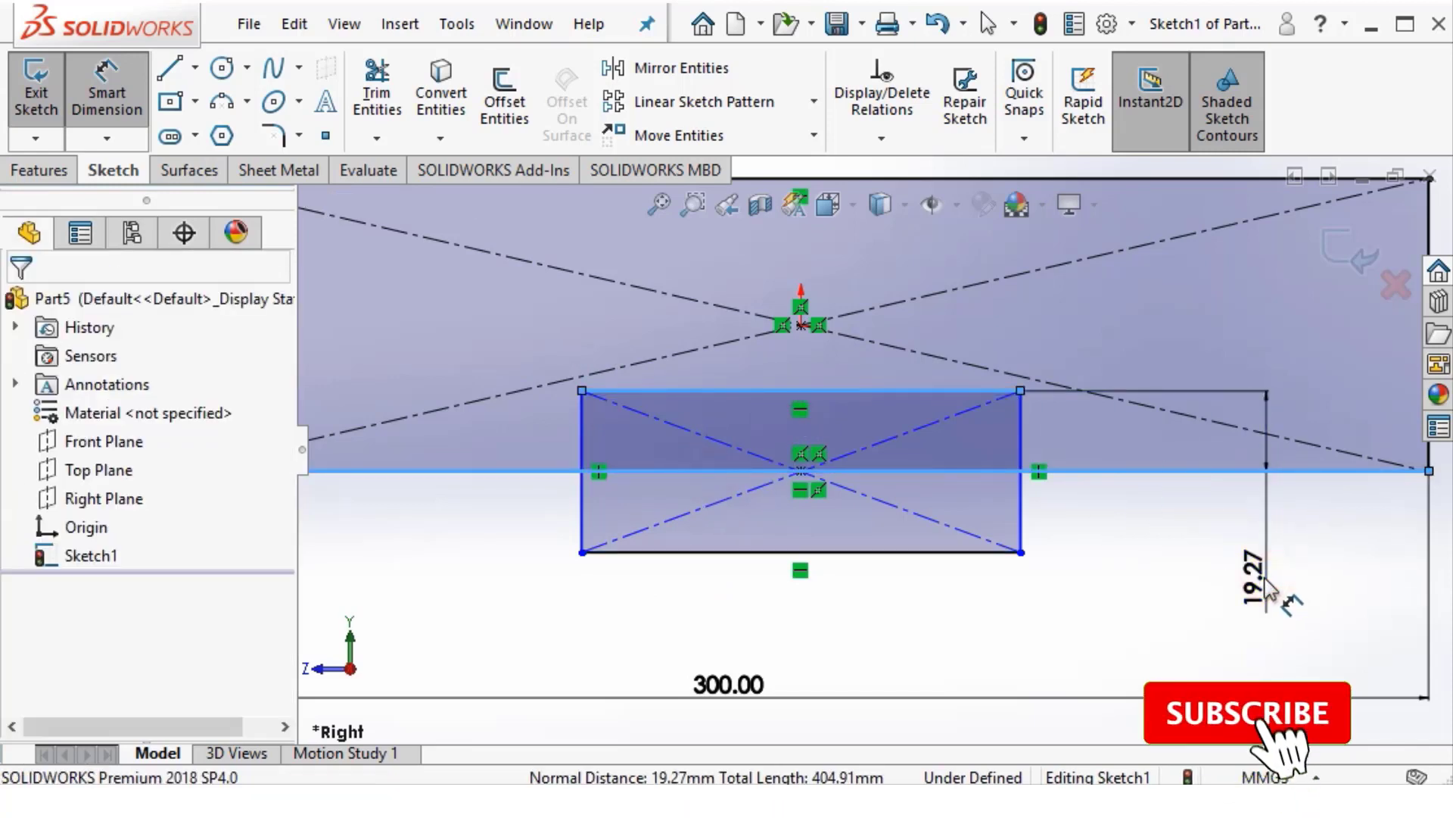
pyautogui.write('3')
pyautogui.press('Return')
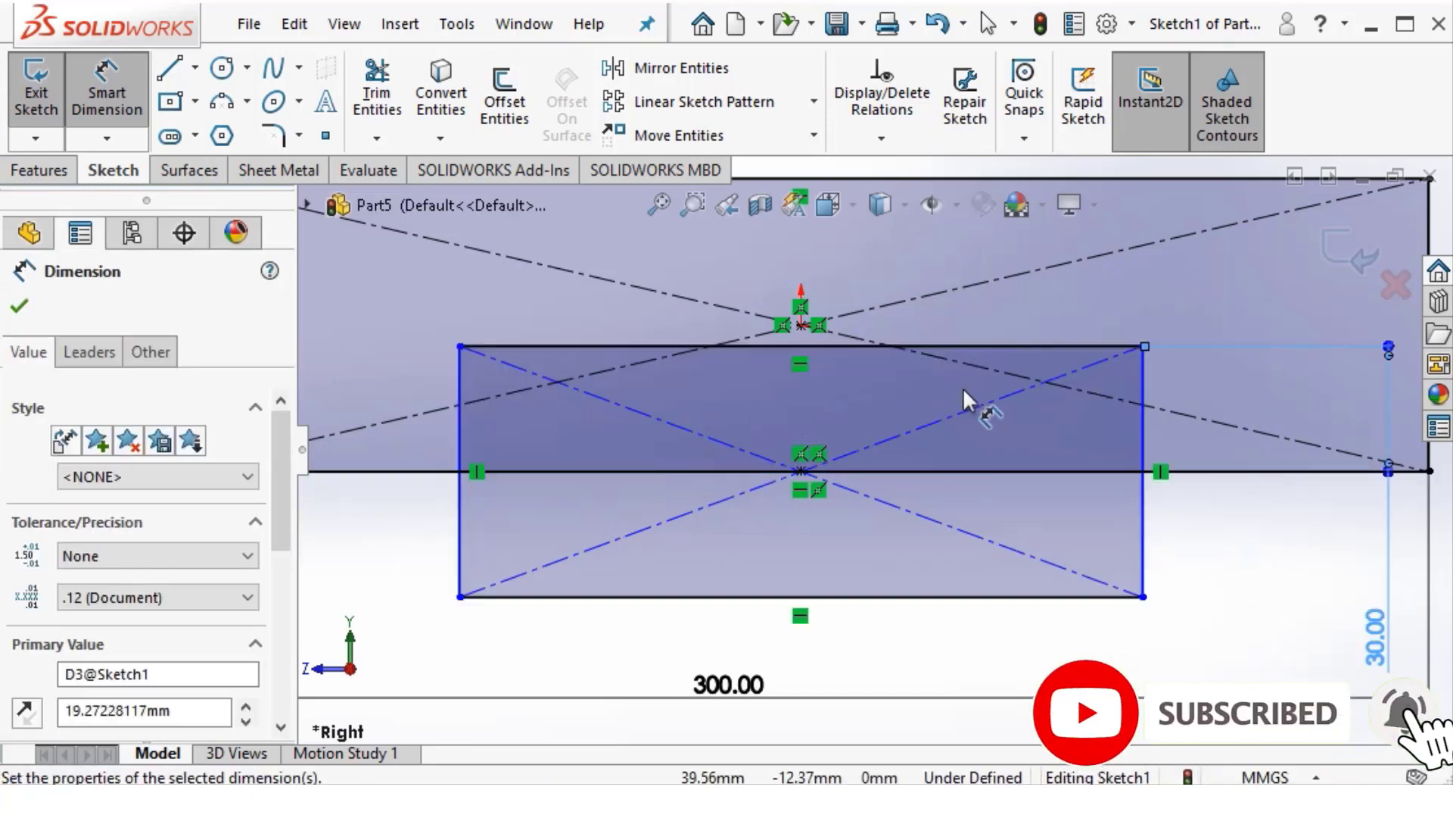
pyautogui.press('f')
pyautogui.scroll(-2, 665, 434)
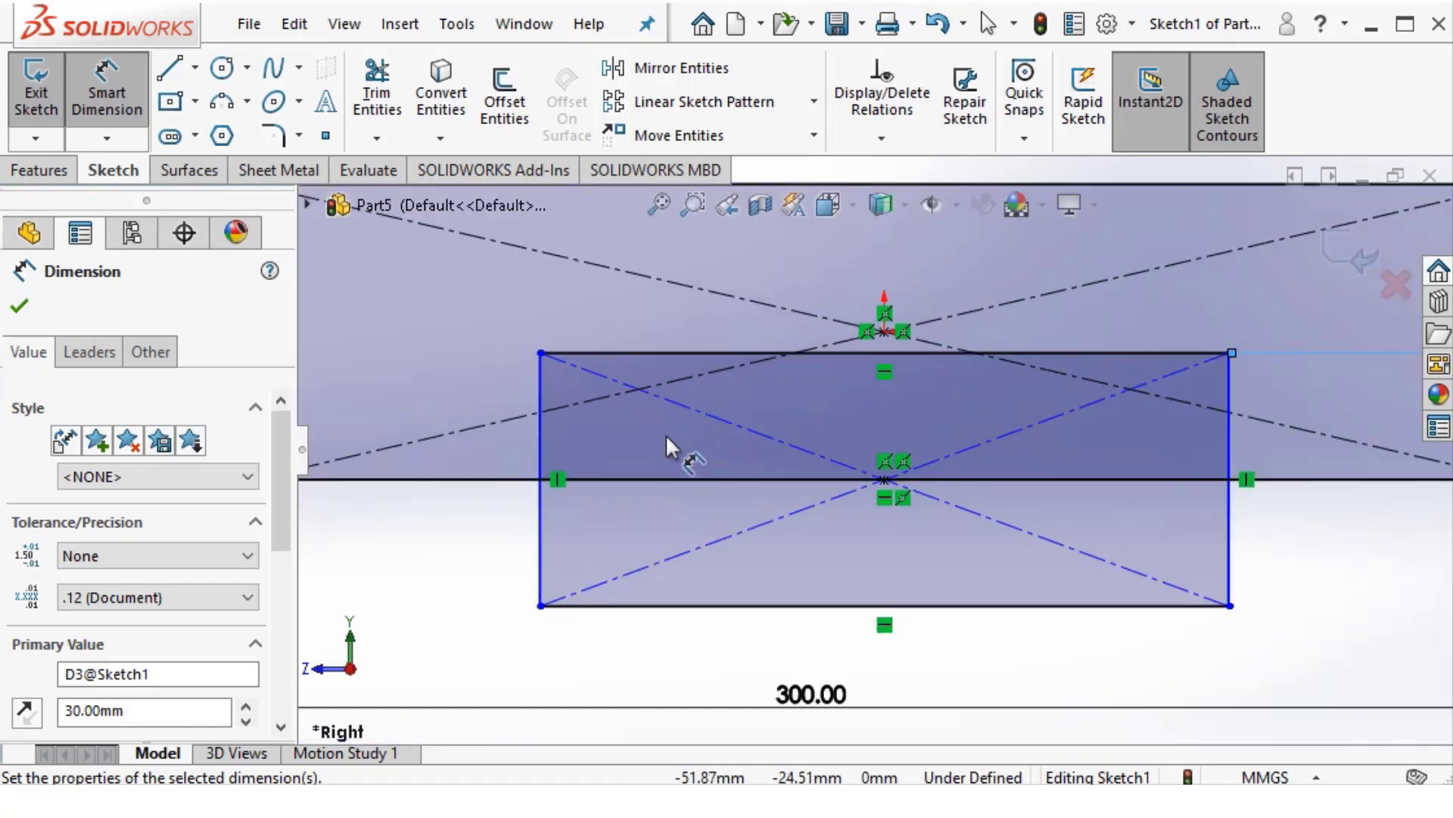
pyautogui.scroll(1, 666, 439)
pyautogui.scroll(-2, 925, 525)
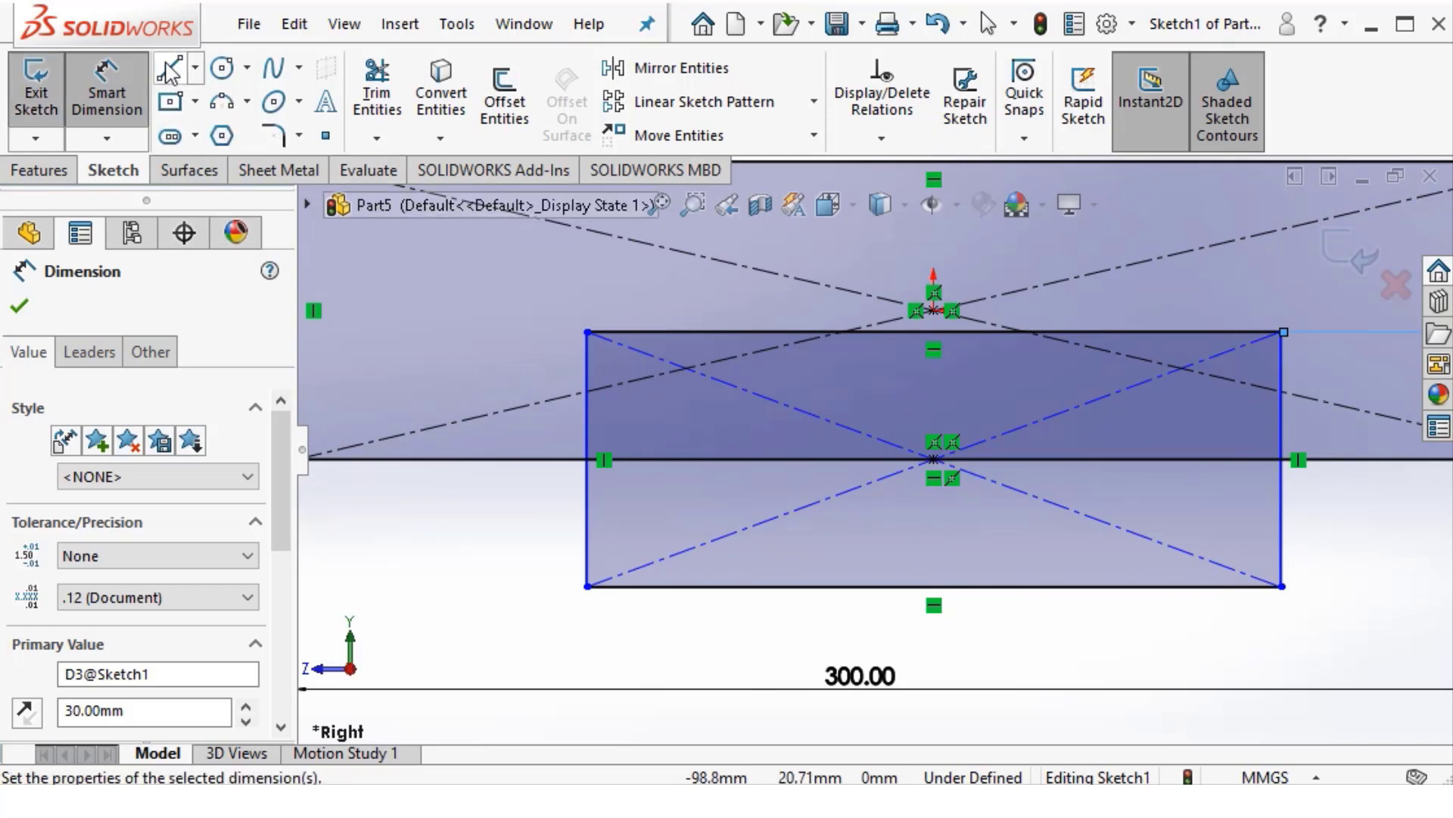
# Draw a slanted line from the small rectangle's top-left corner and a vertical centreline
pyautogui.click(588, 332)
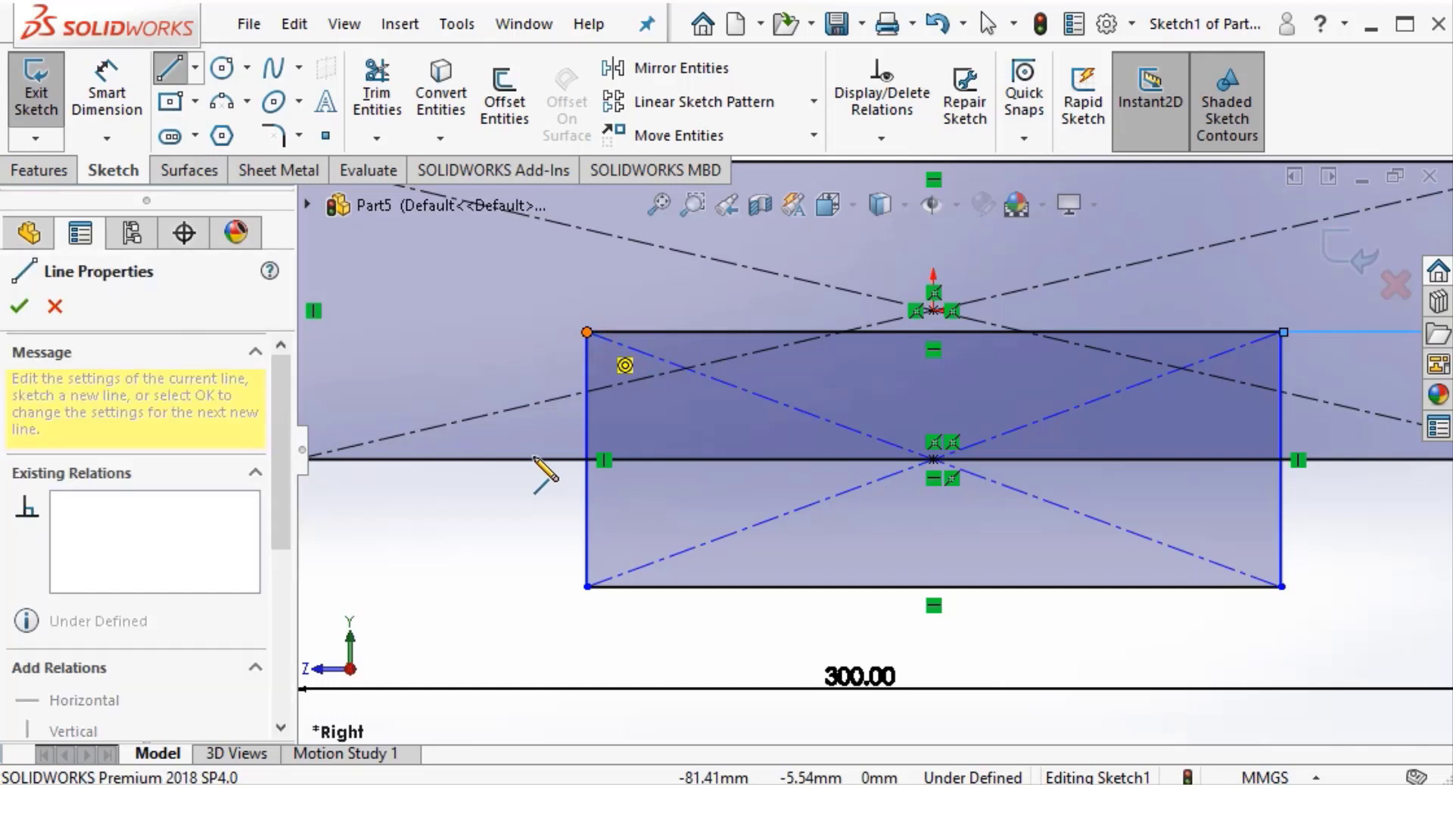
pyautogui.click(532, 459)
pyautogui.press('Escape')
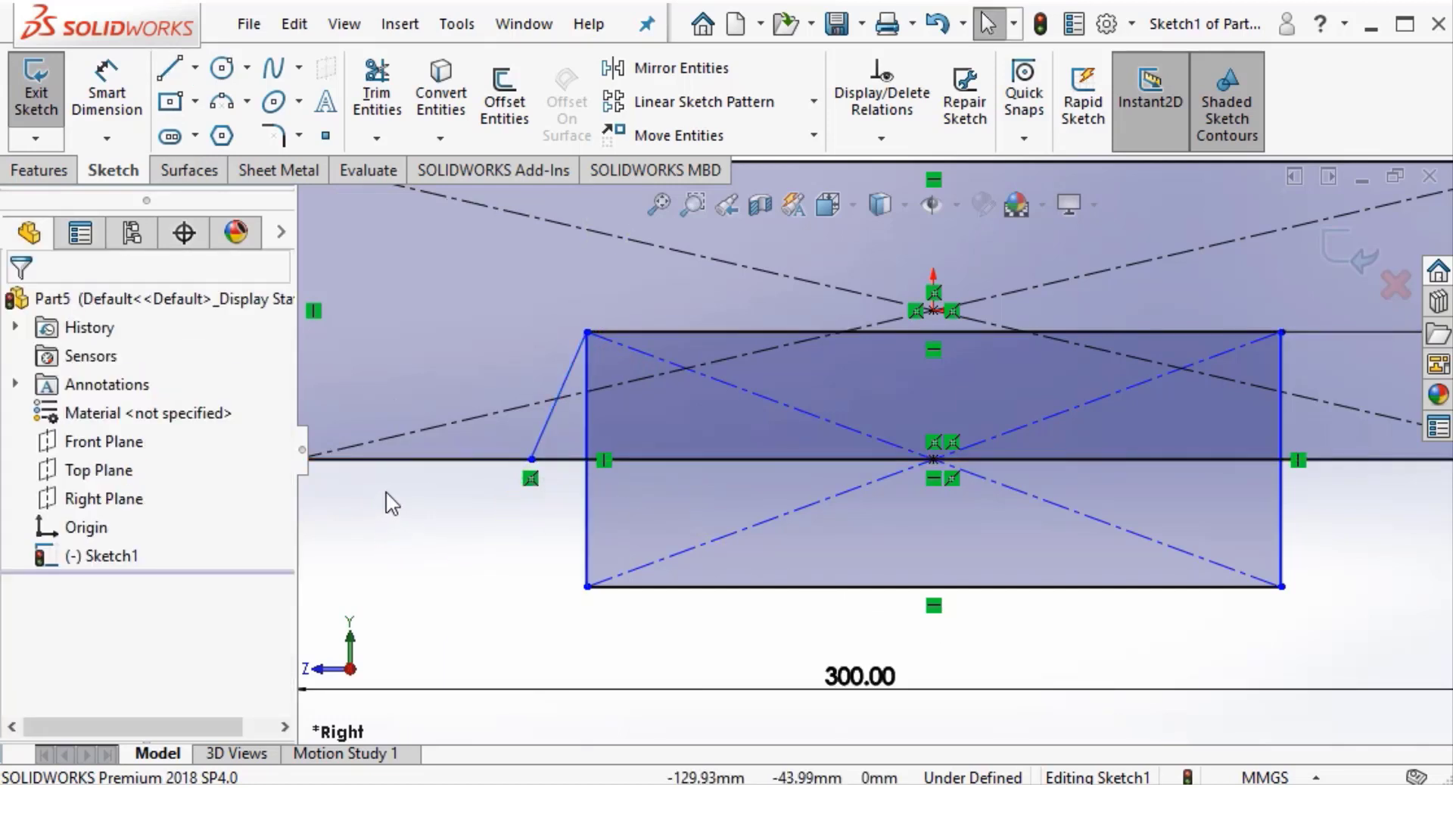
pyautogui.click(195, 76)
pyautogui.click(227, 129)
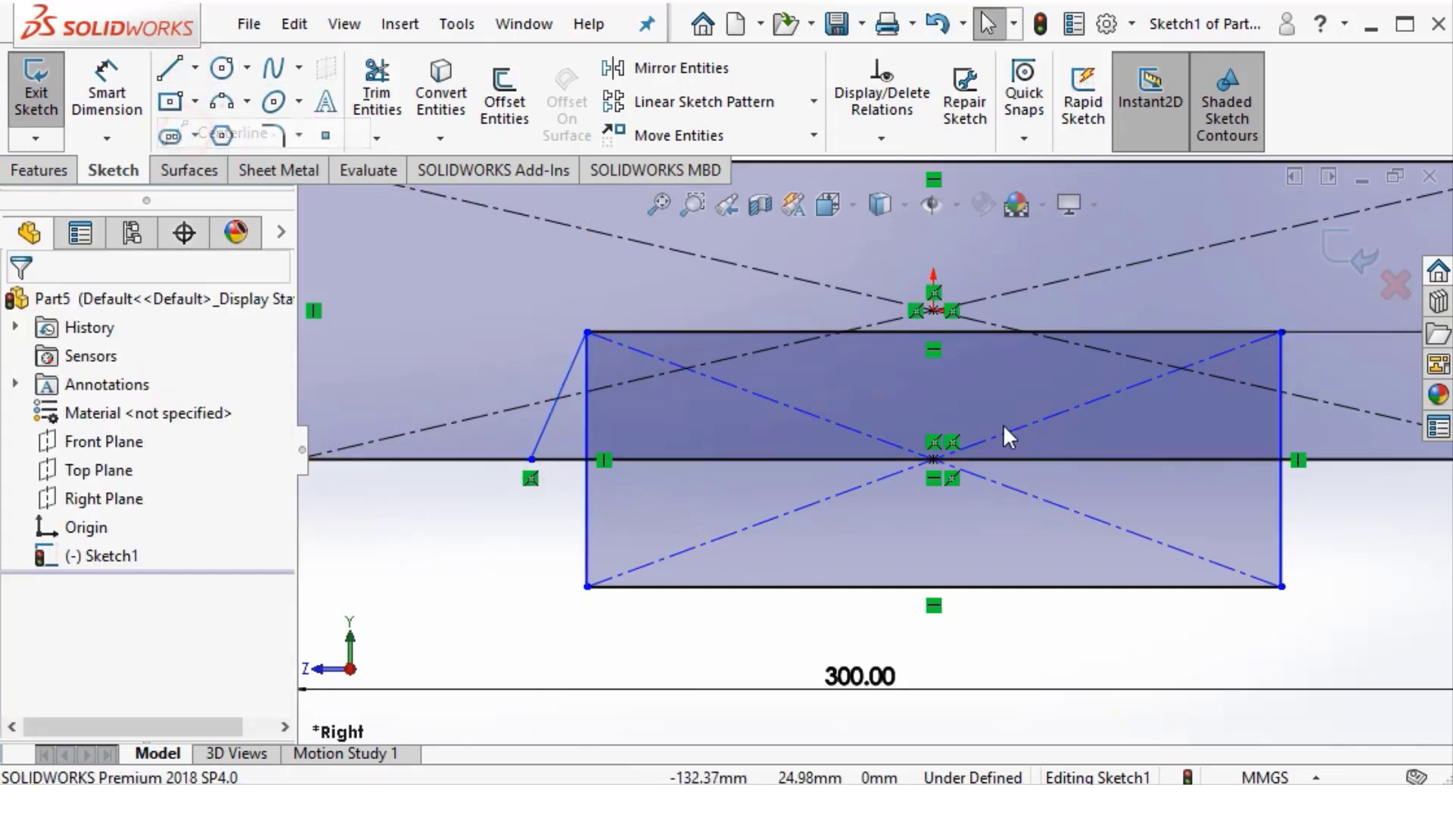
pyautogui.click(934, 311)
pyautogui.press('z')
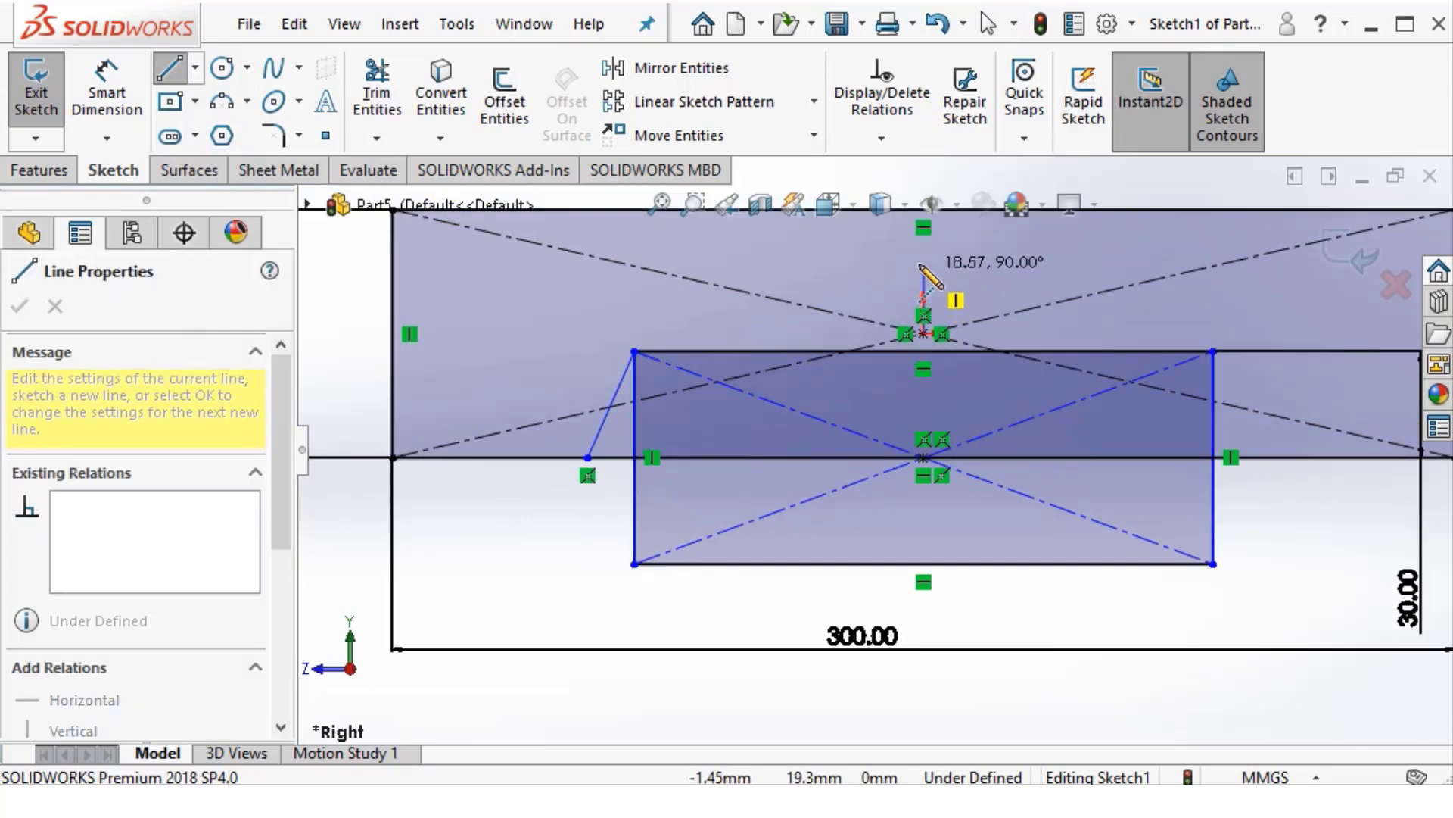
pyautogui.doubleClick(923, 260)
pyautogui.press('Escape')
pyautogui.press('Escape')
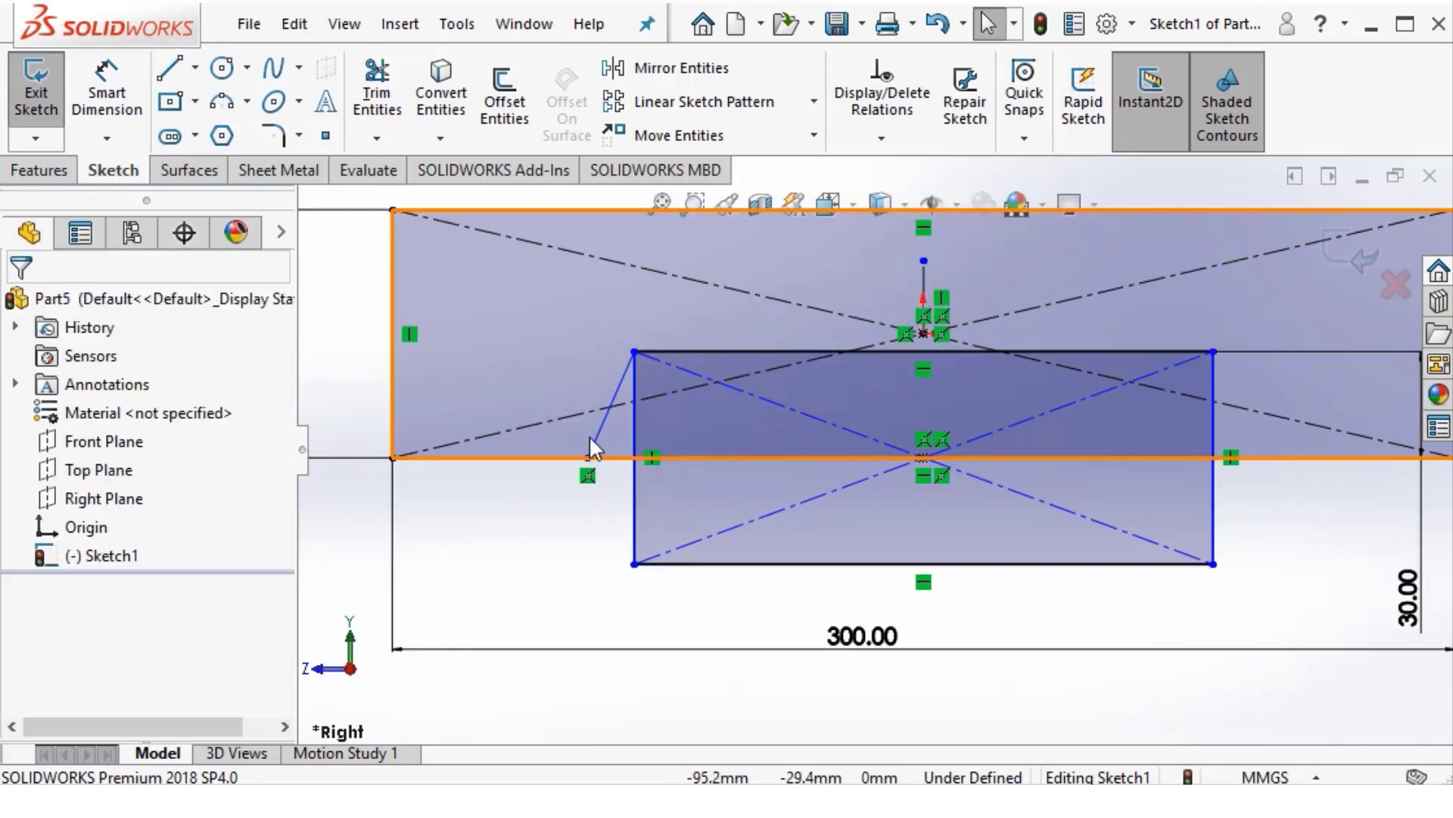
# Mirror the left slanted line about the vertical centreline
pyautogui.click(594, 438)
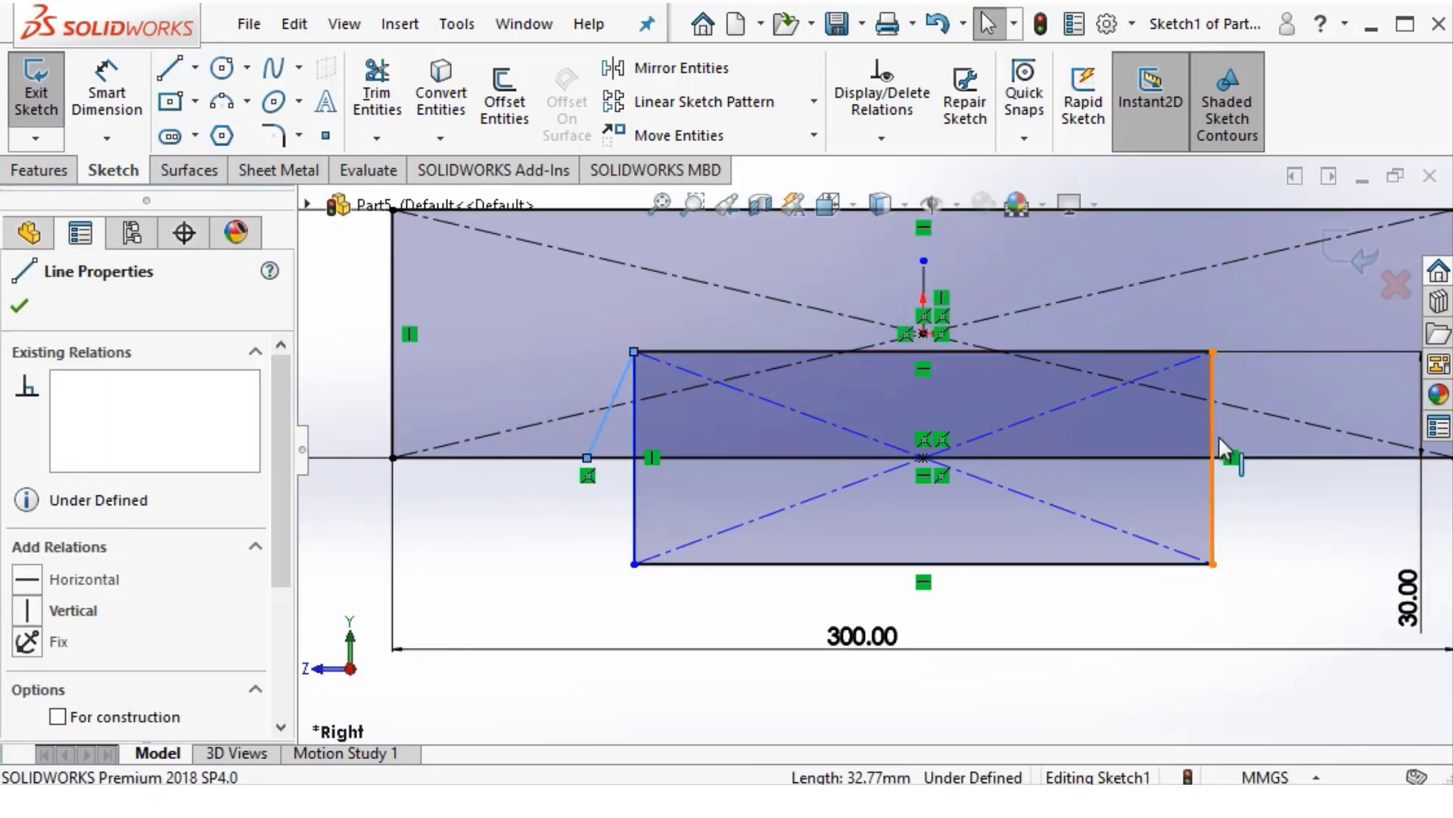
pyautogui.click(924, 286)
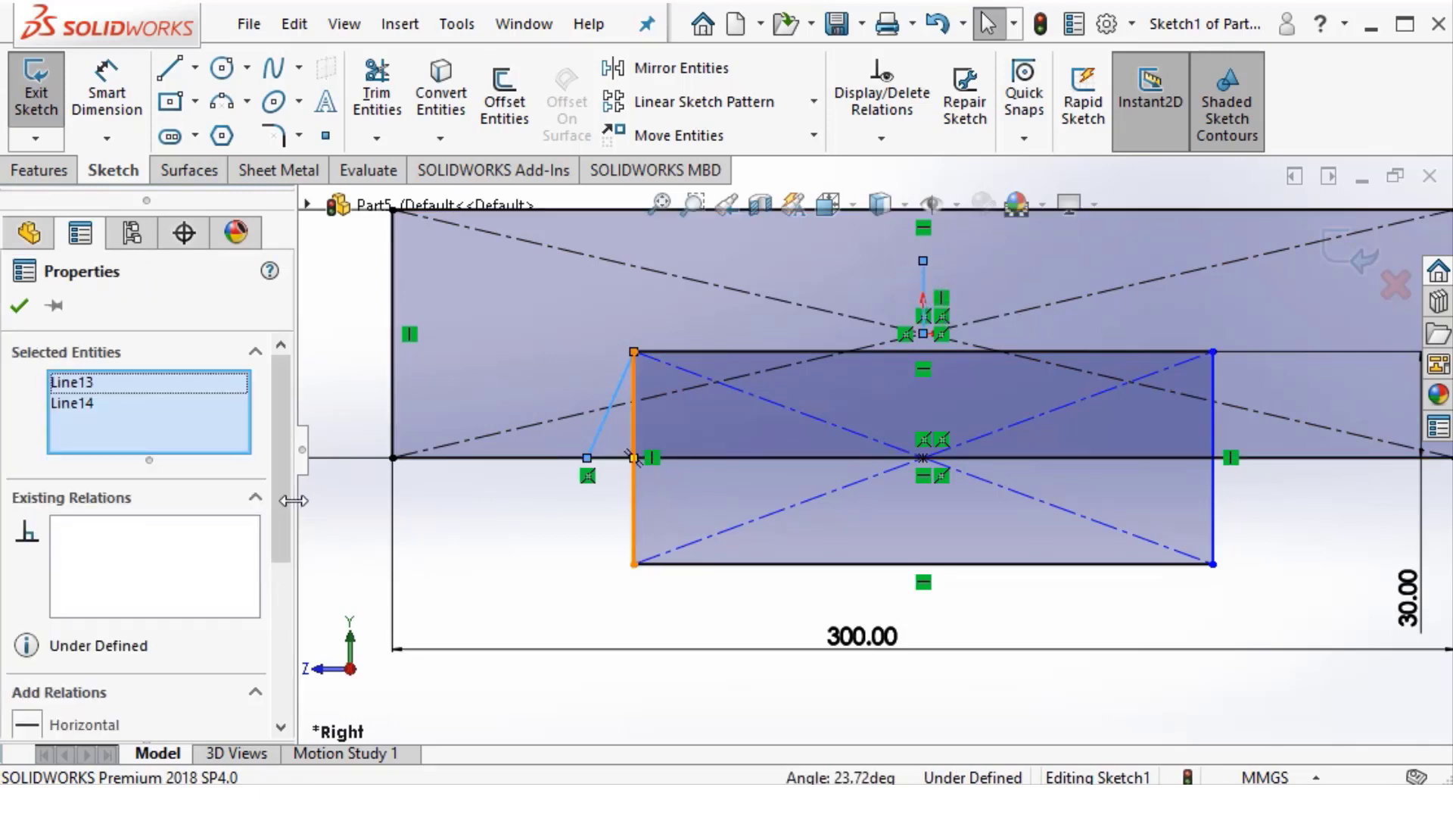
pyautogui.scroll(-3, 285, 591)
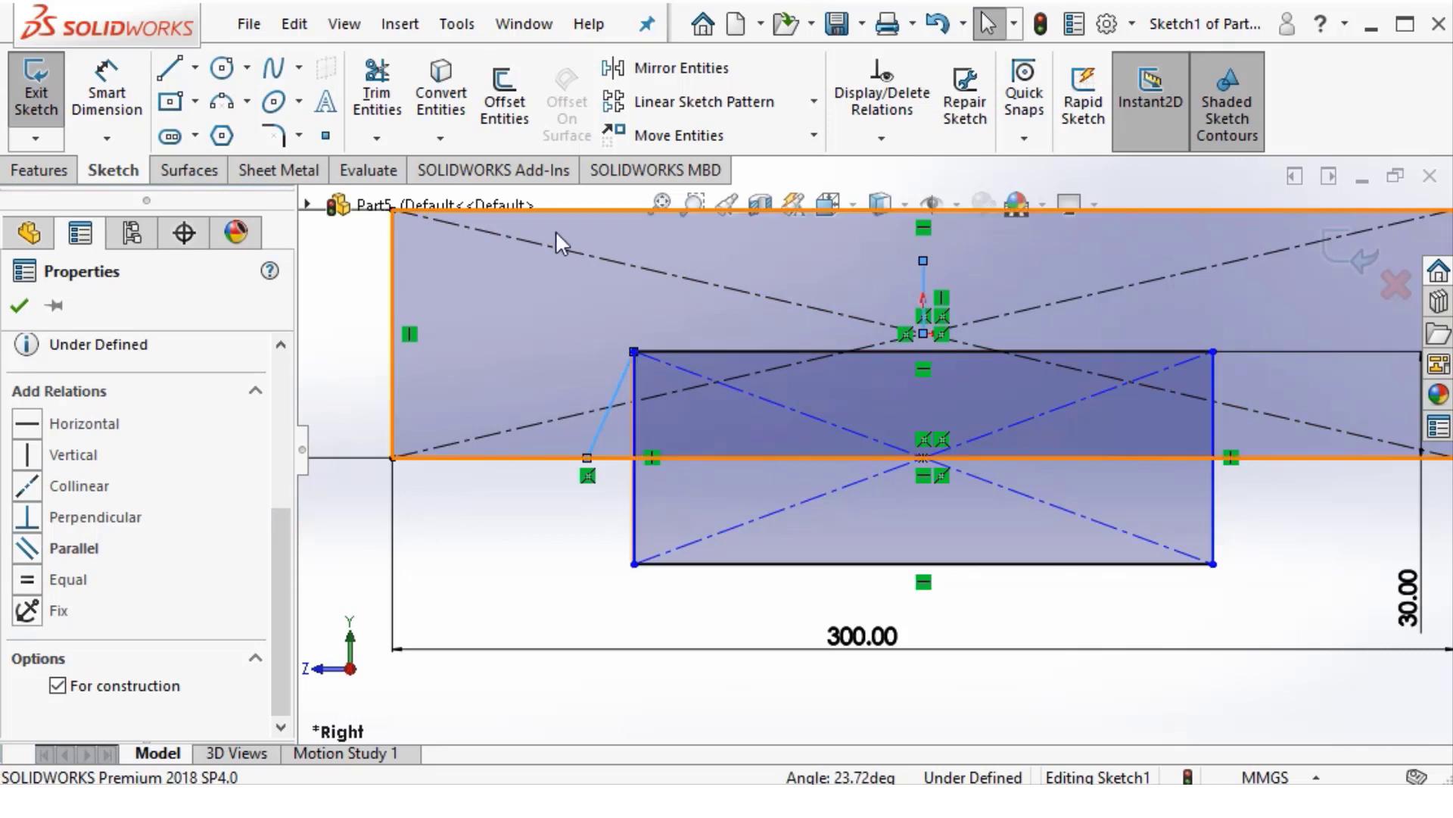
pyautogui.click(680, 69)
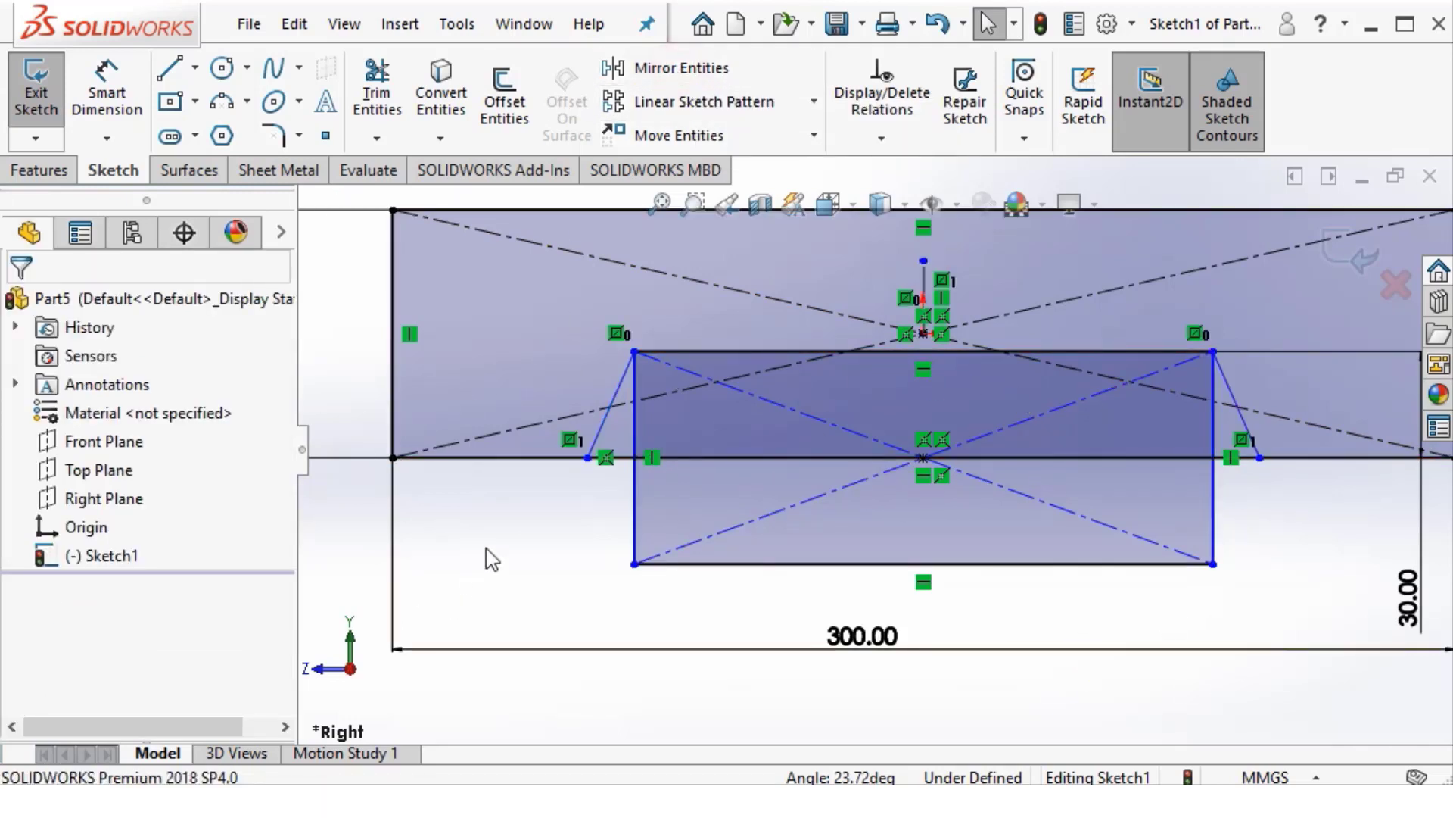
pyautogui.scroll(-2, 893, 430)
pyautogui.scroll(2, 893, 430)
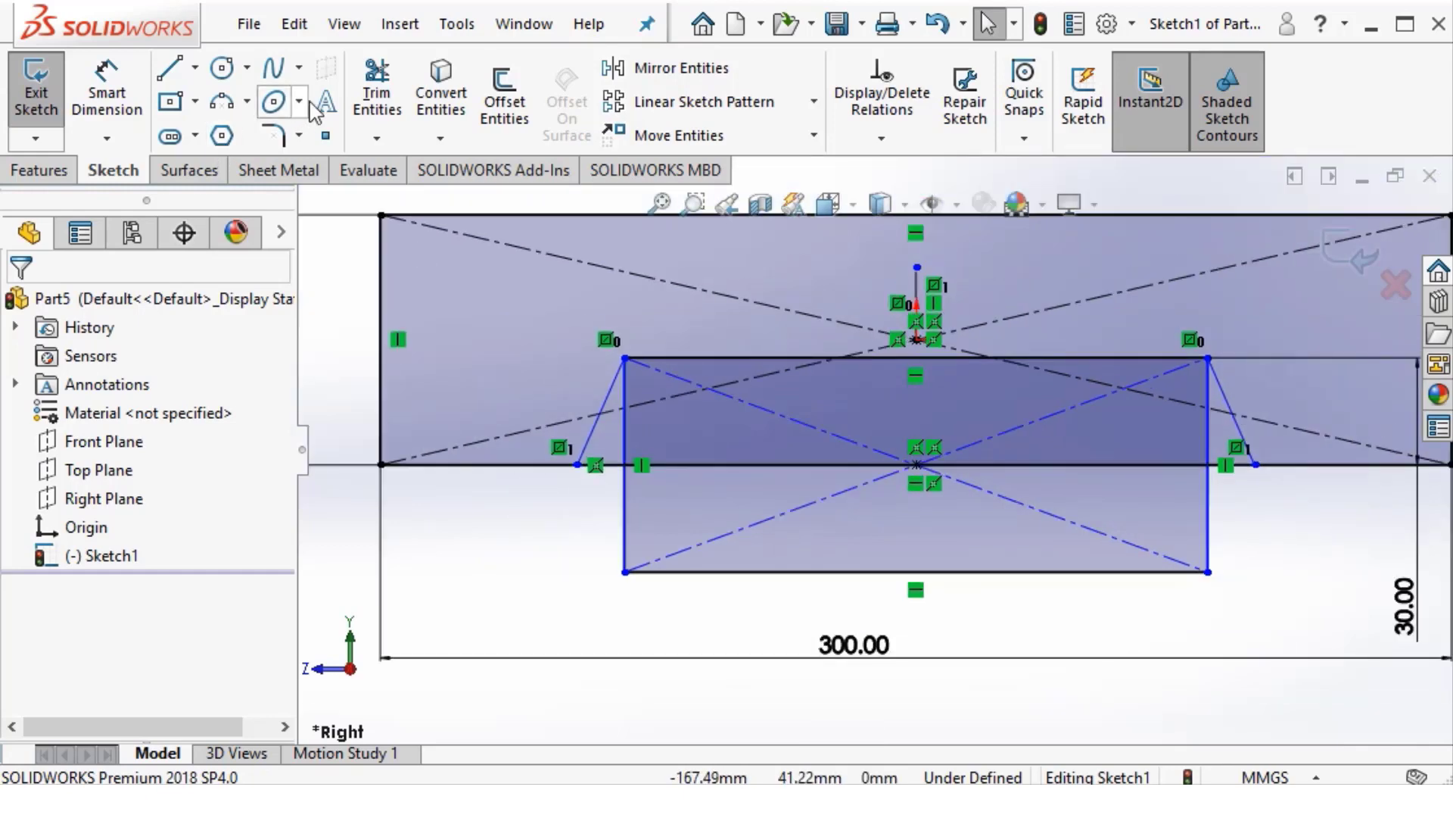
# Power-trim away the unwanted lower lines of the rectangles
pyautogui.click(376, 92)
pyautogui.scroll(-2, 681, 579)
pyautogui.moveTo(502, 470); pyautogui.dragTo(1055, 609)
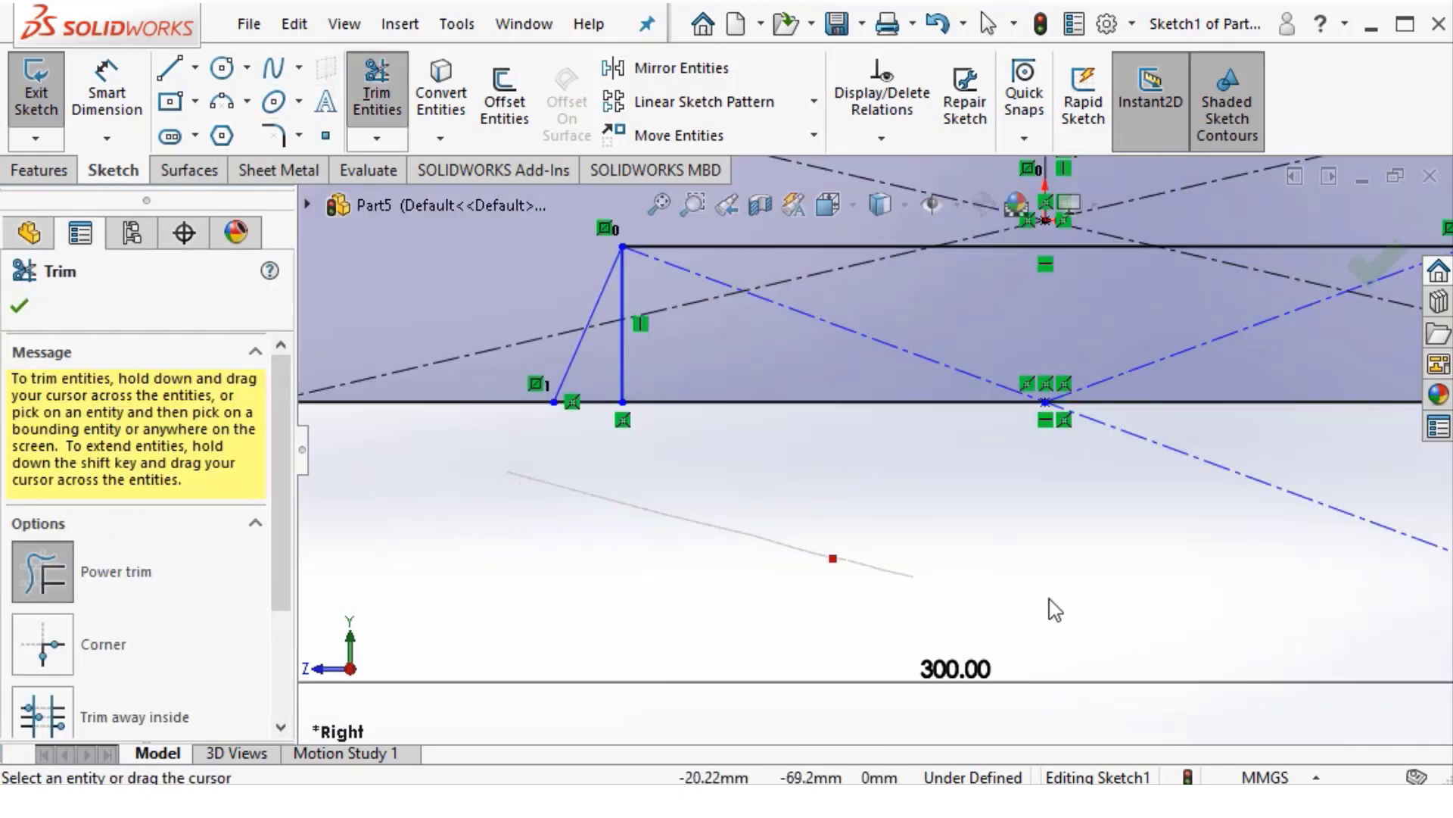
pyautogui.scroll(3, 1208, 538)
pyautogui.scroll(-1, 976, 544)
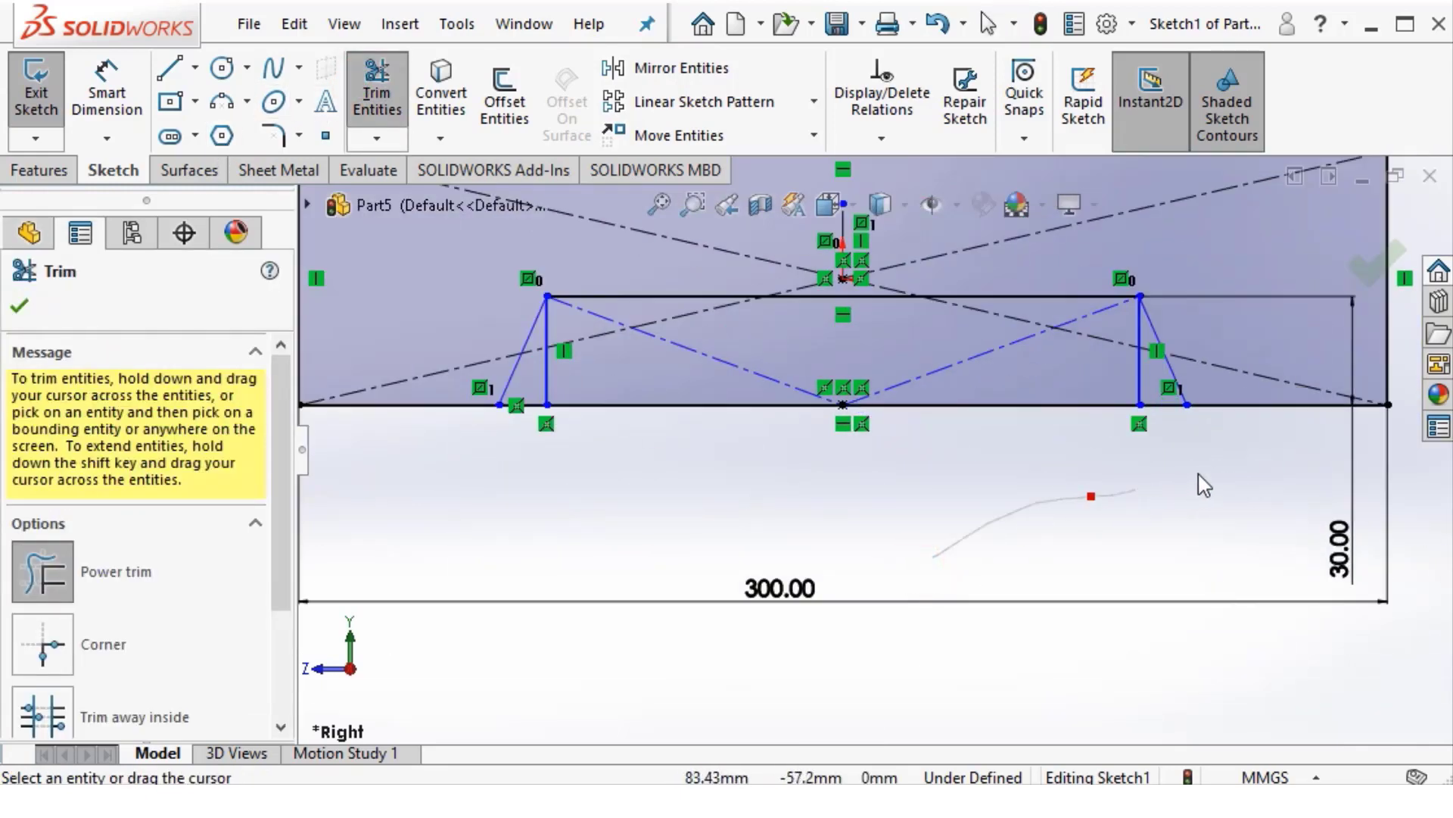
pyautogui.scroll(-2, 469, 322)
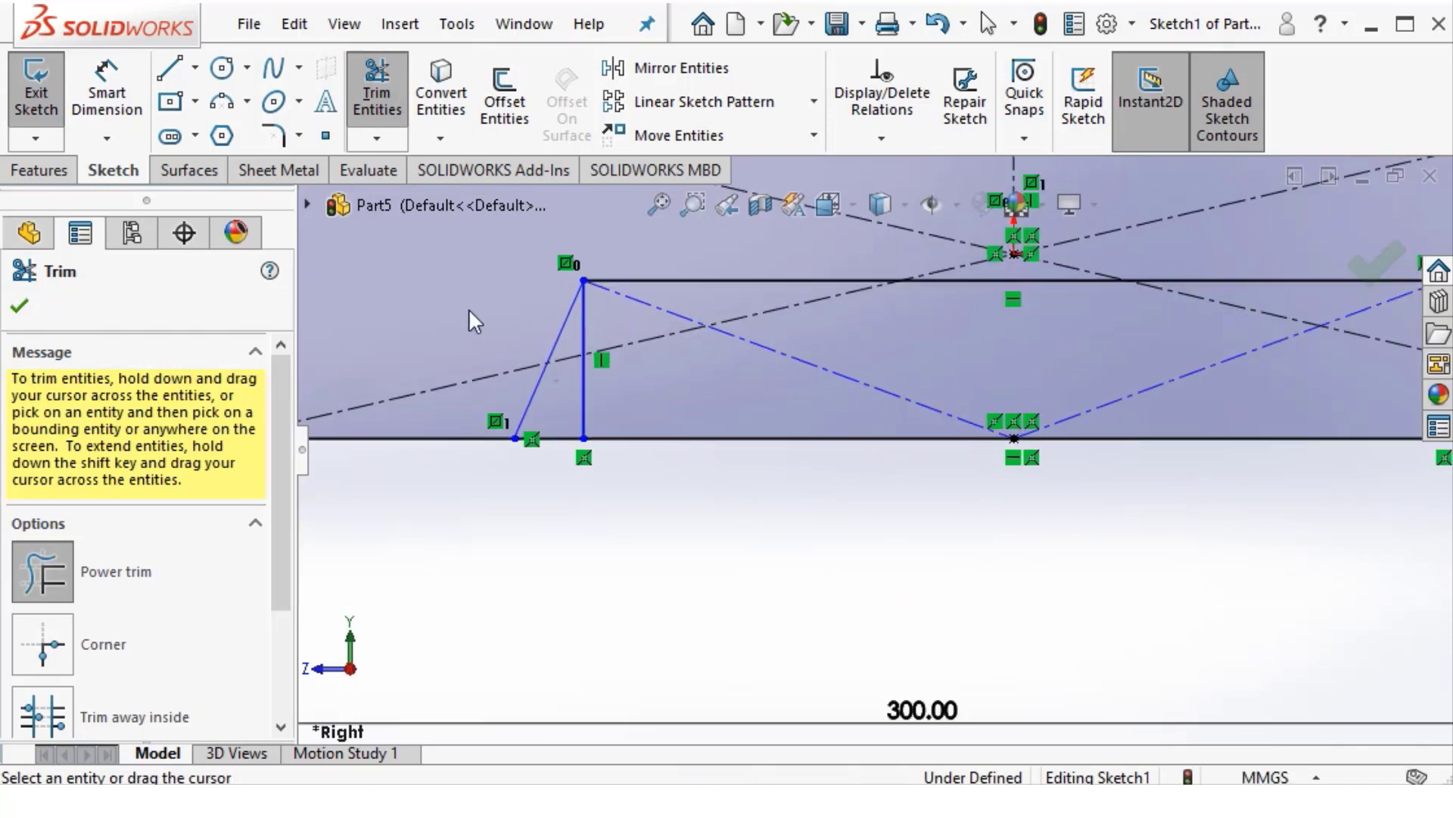
# Dimension the slot's slanted side at 60° to the bottom line
pyautogui.click(106, 113)
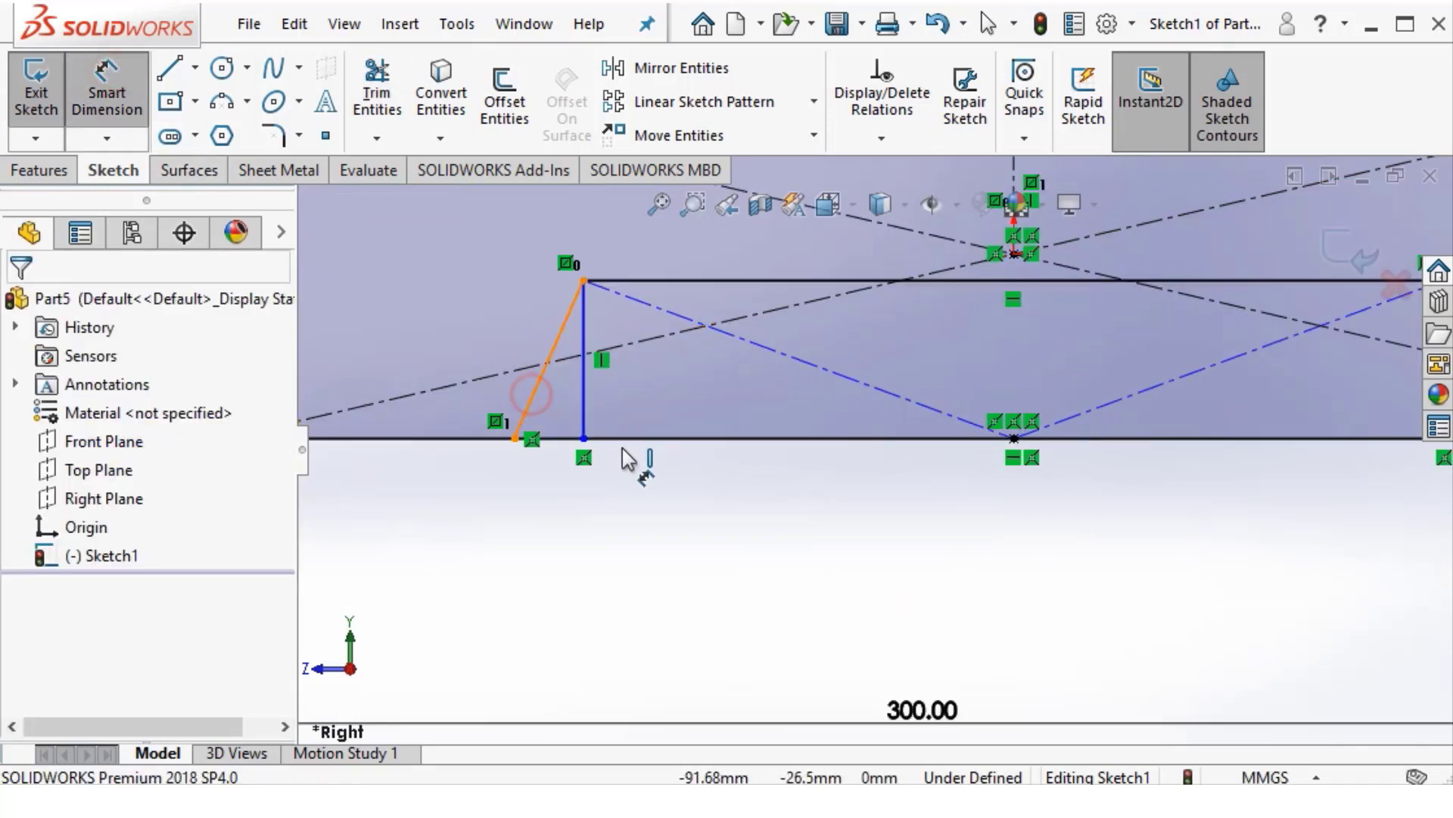
pyautogui.click(662, 441)
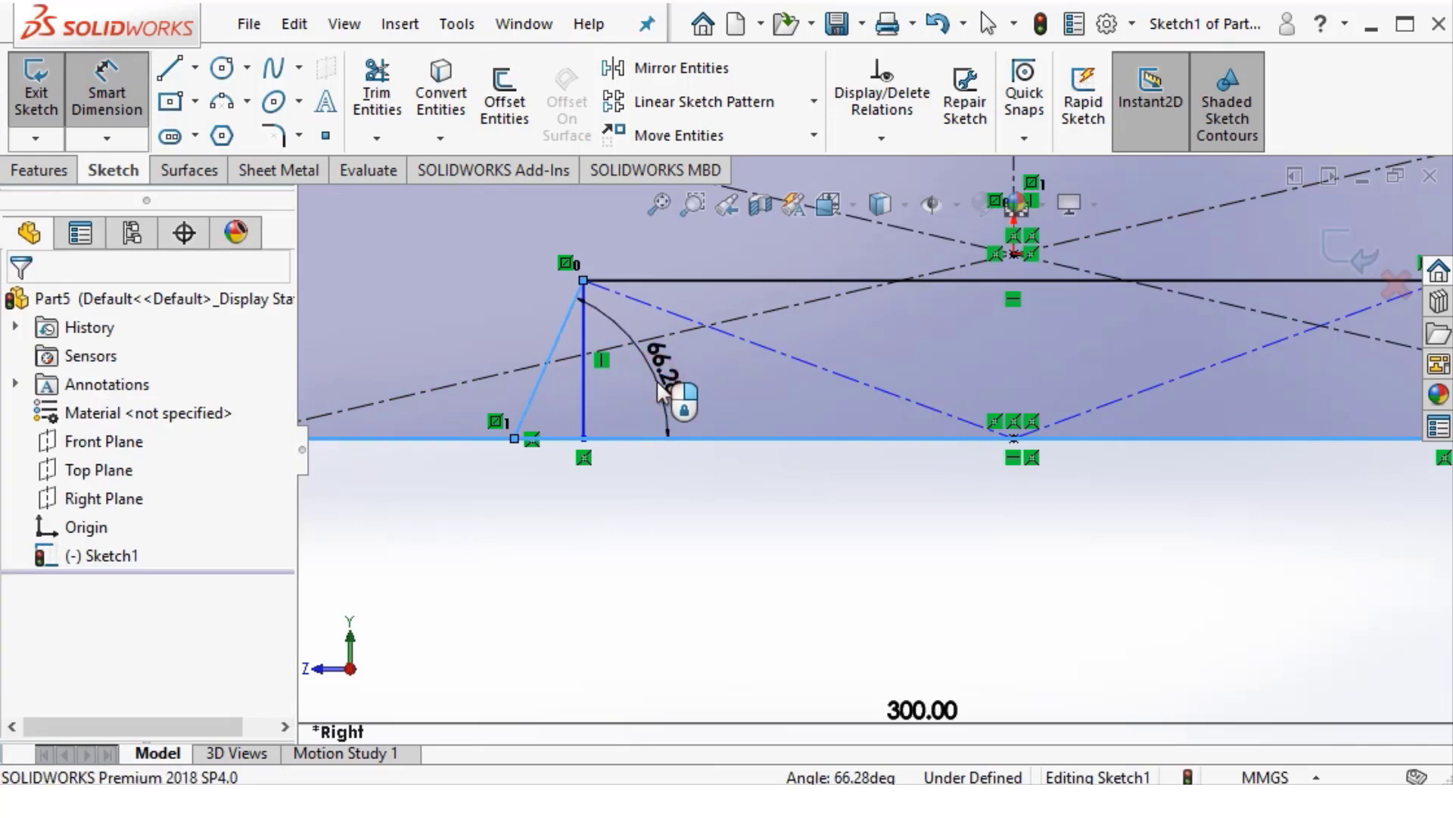
pyautogui.click(662, 389)
pyautogui.press('Escape')
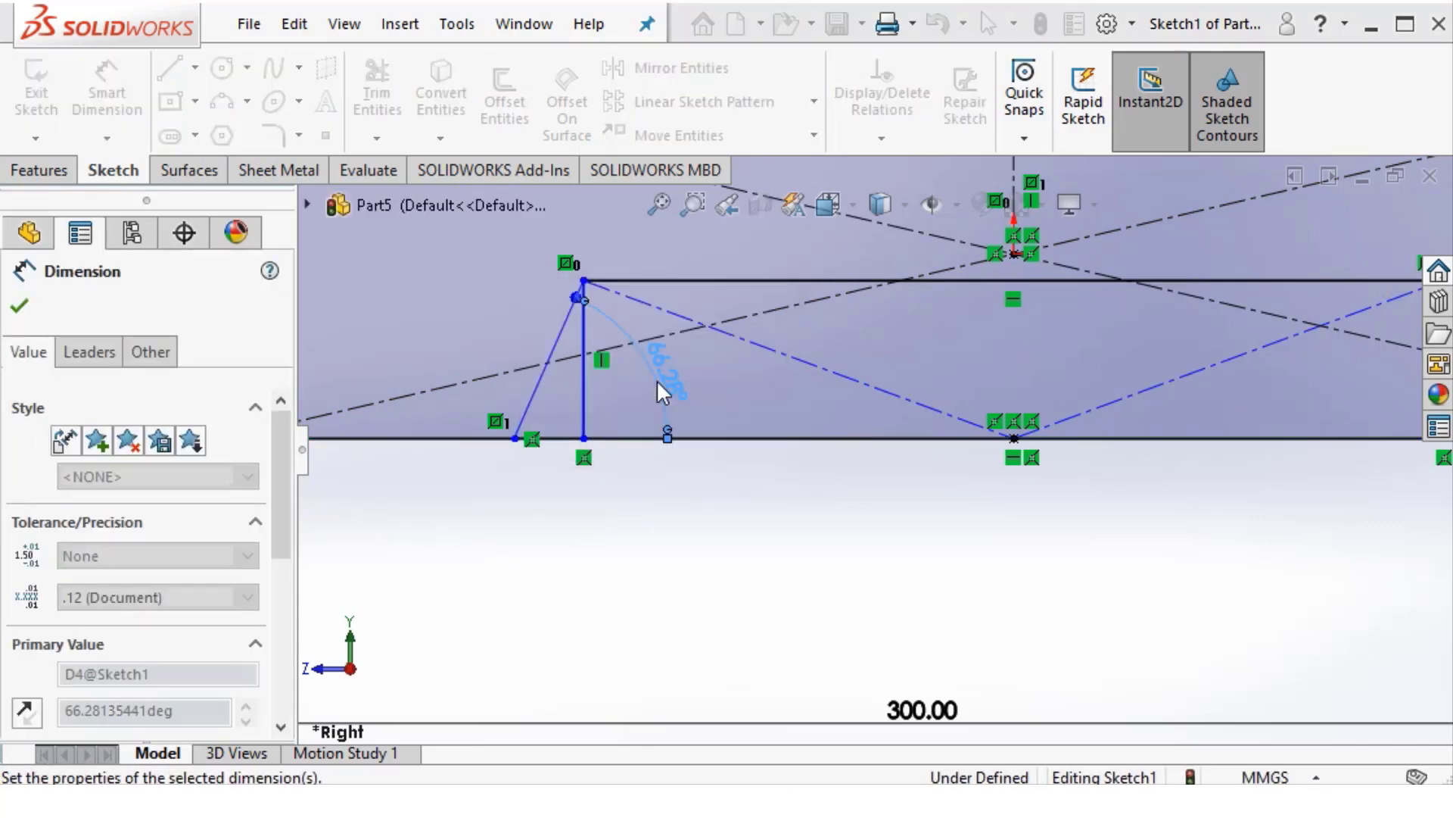
pyautogui.press('f')
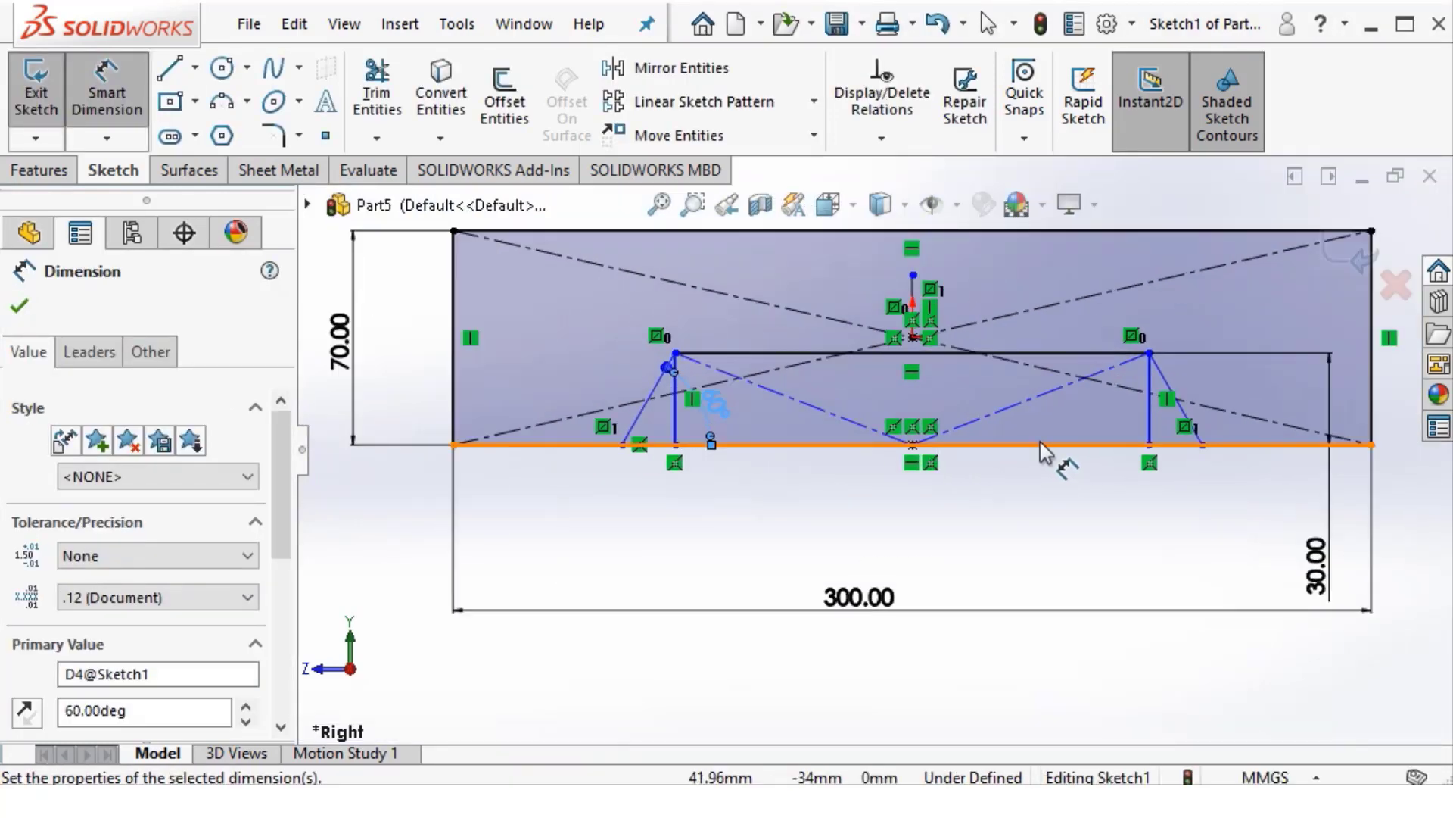
pyautogui.scroll(-1, 1039, 452)
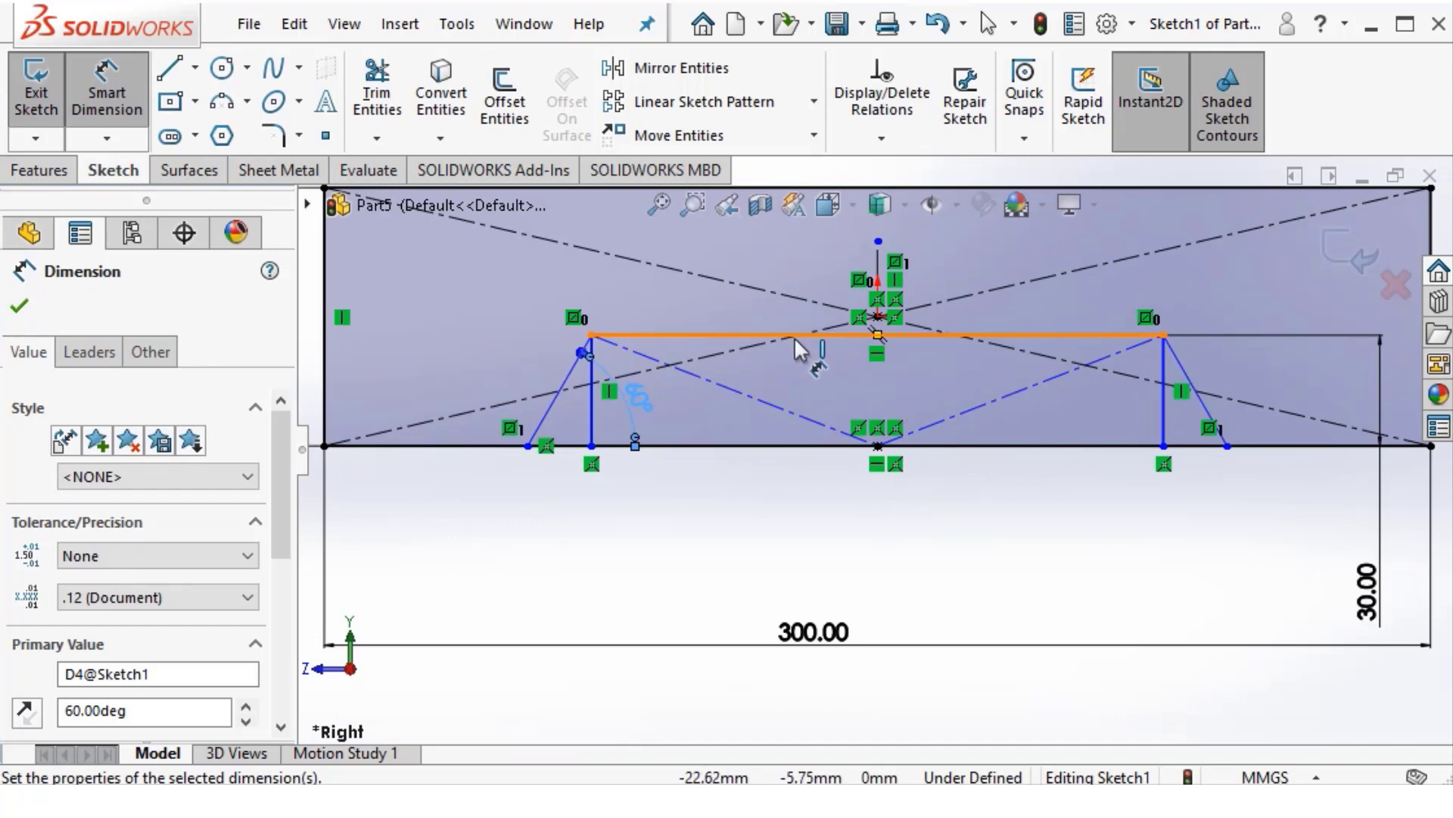
pyautogui.scroll(2, 750, 498)
pyautogui.scroll(-3, 598, 439)
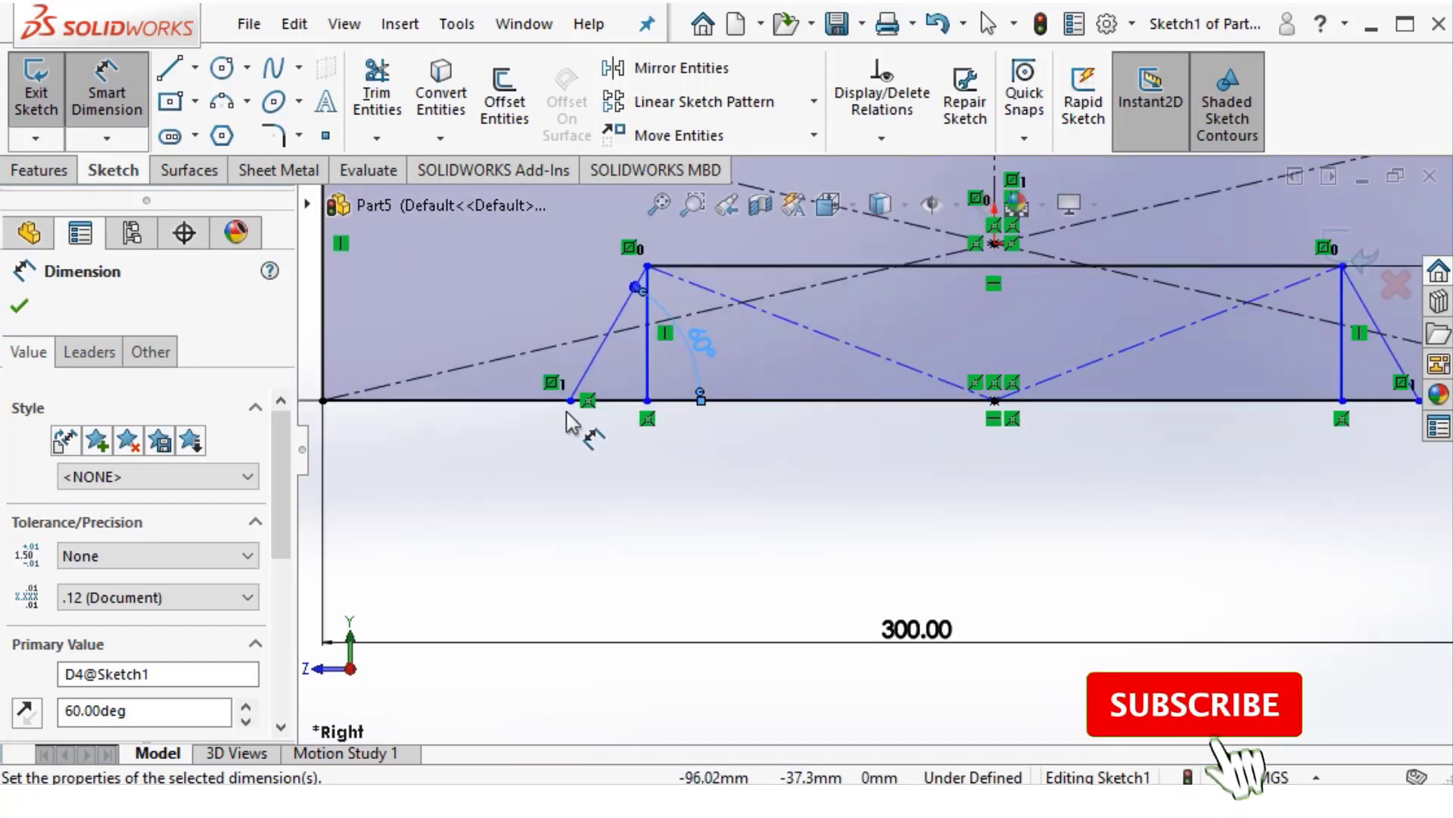
# Dimension the slot opening between its lower end points to 120 mm
pyautogui.click(572, 400)
pyautogui.scroll(2, 1309, 439)
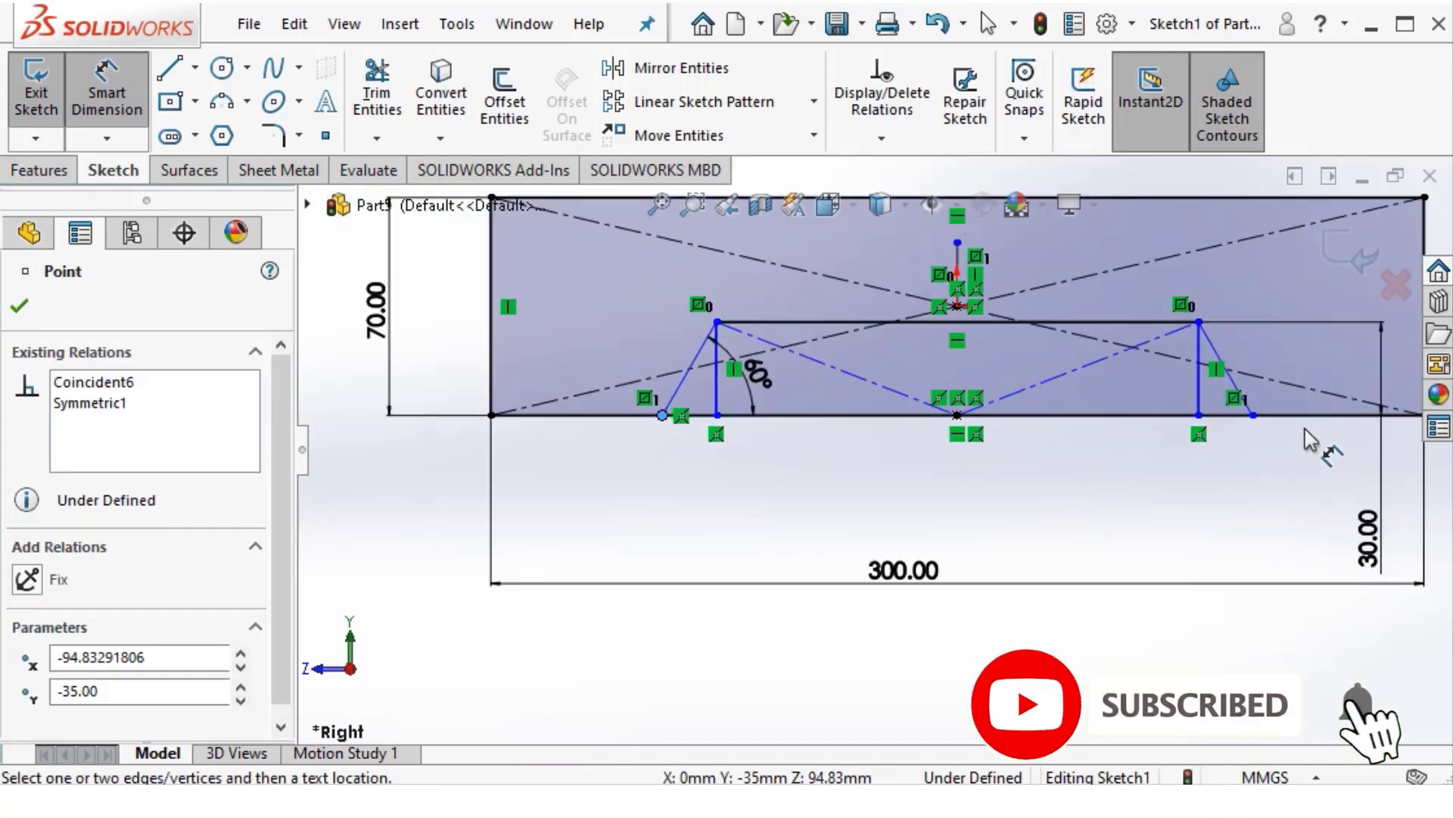
pyautogui.click(1253, 415)
pyautogui.click(939, 547)
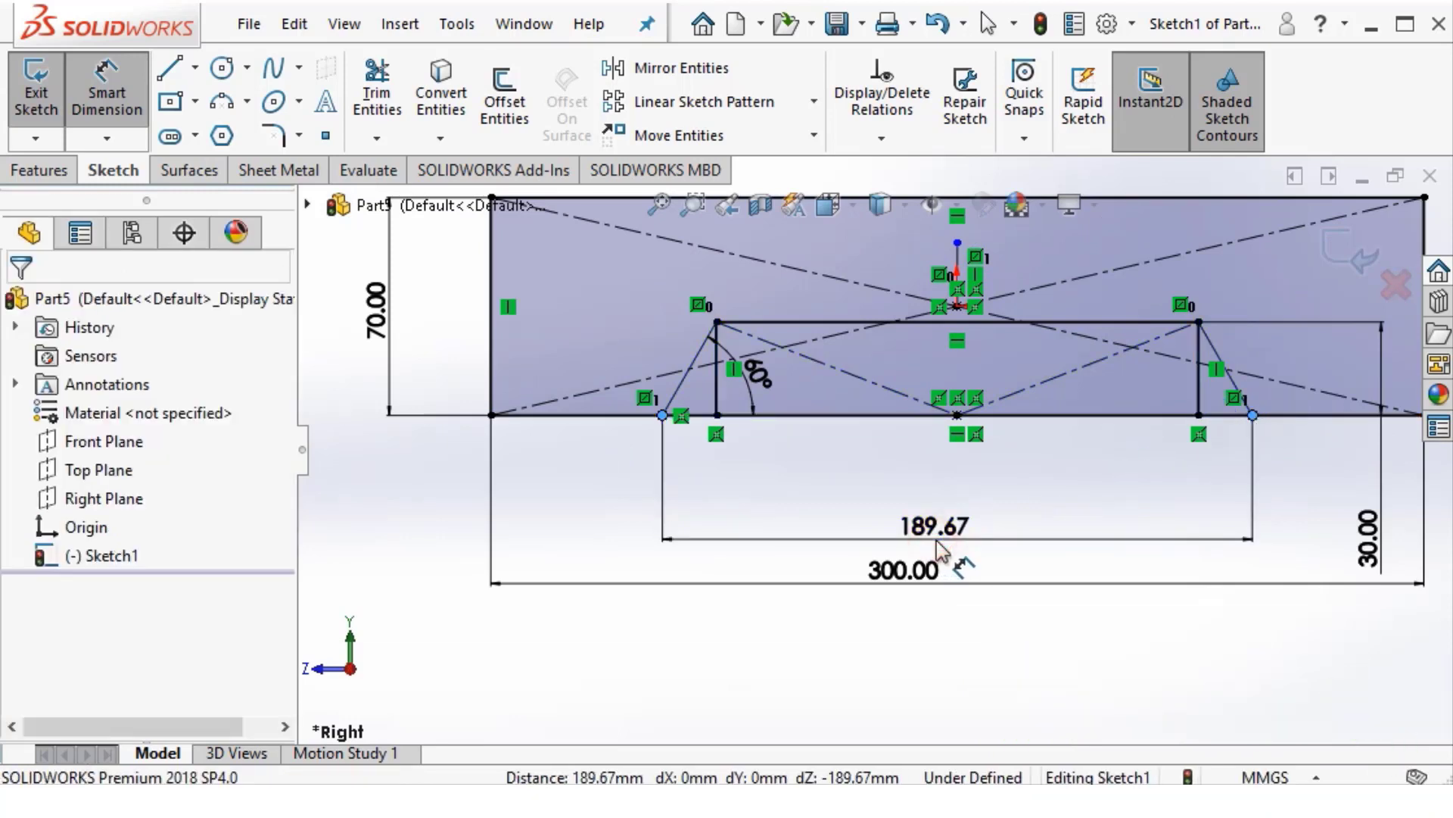
pyautogui.write('12')
pyautogui.press('Return')
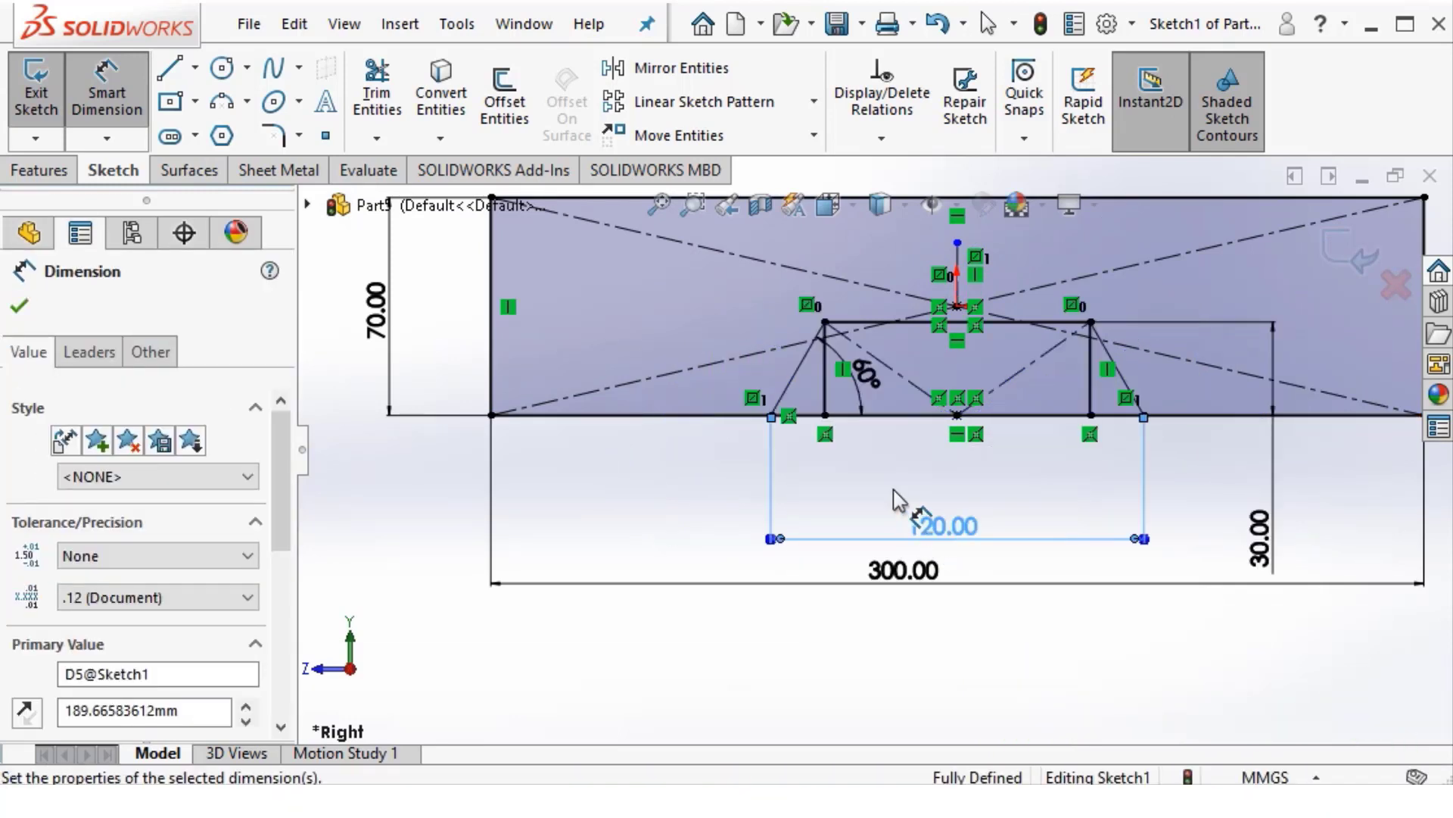
pyautogui.scroll(-3, 989, 401)
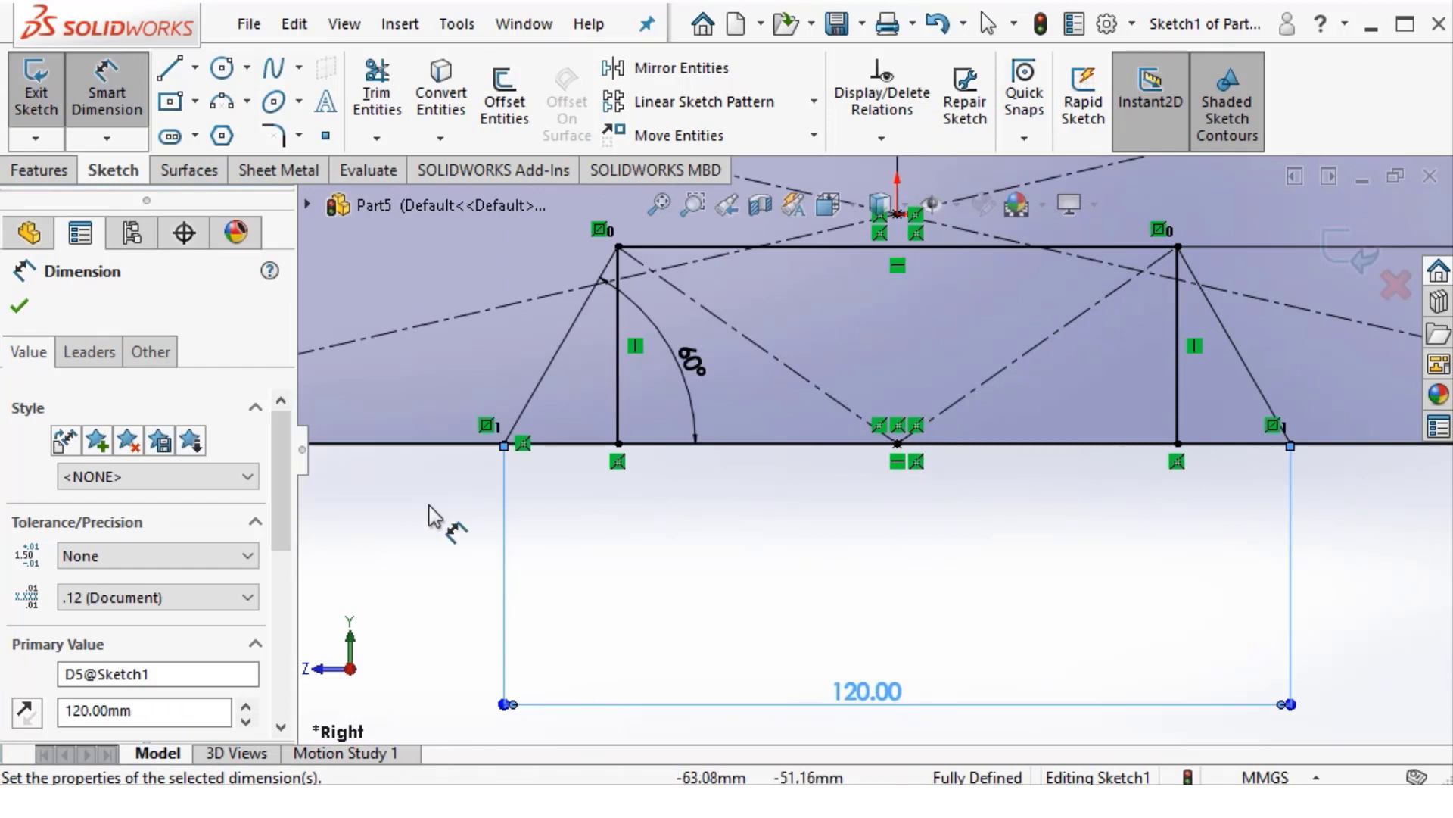
pyautogui.click(417, 501)
# Trim the bottom line inside the slot, undoing one stray trim
pyautogui.rightClick(623, 409)
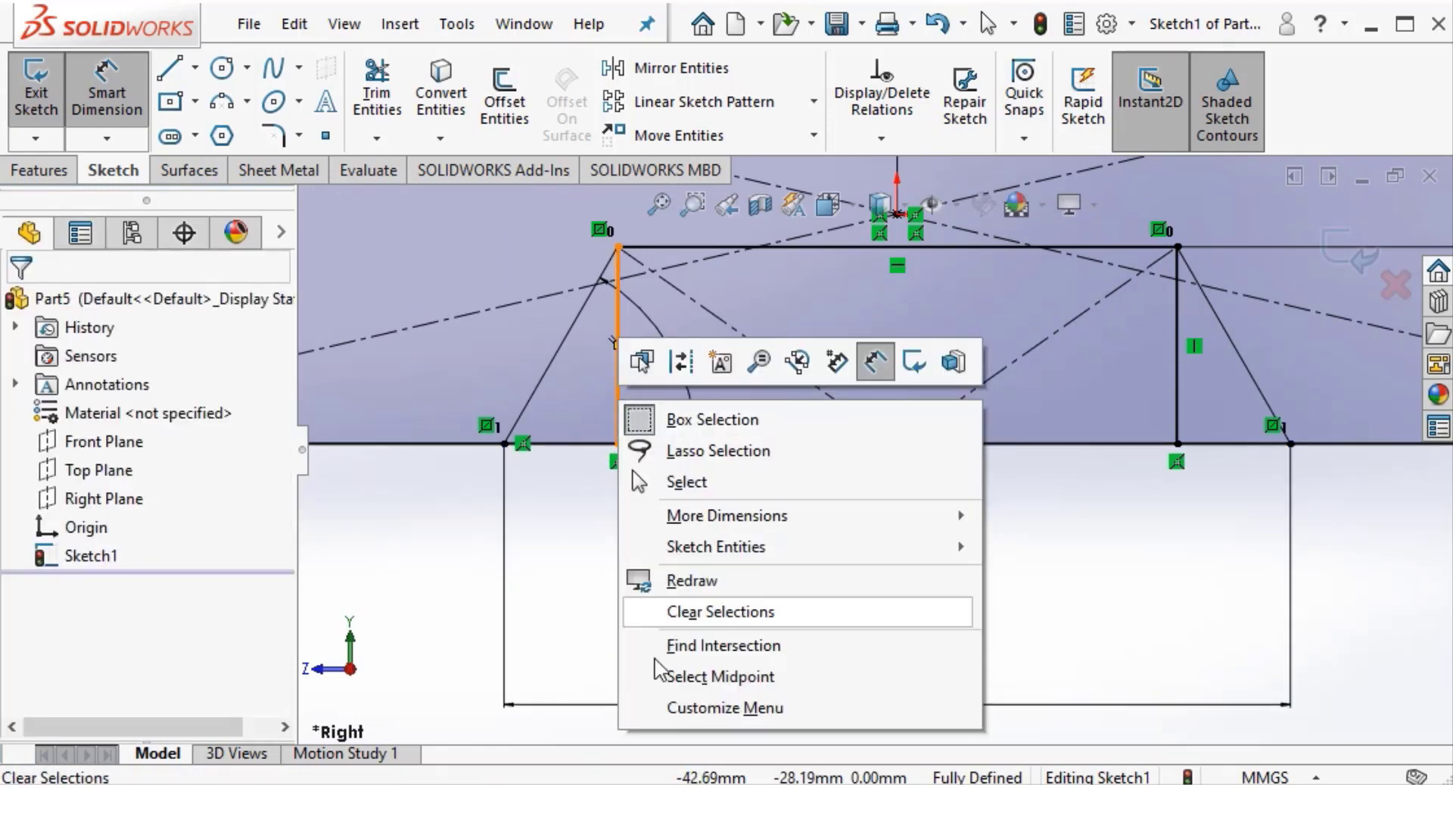
pyautogui.click(681, 671)
pyautogui.click(586, 502)
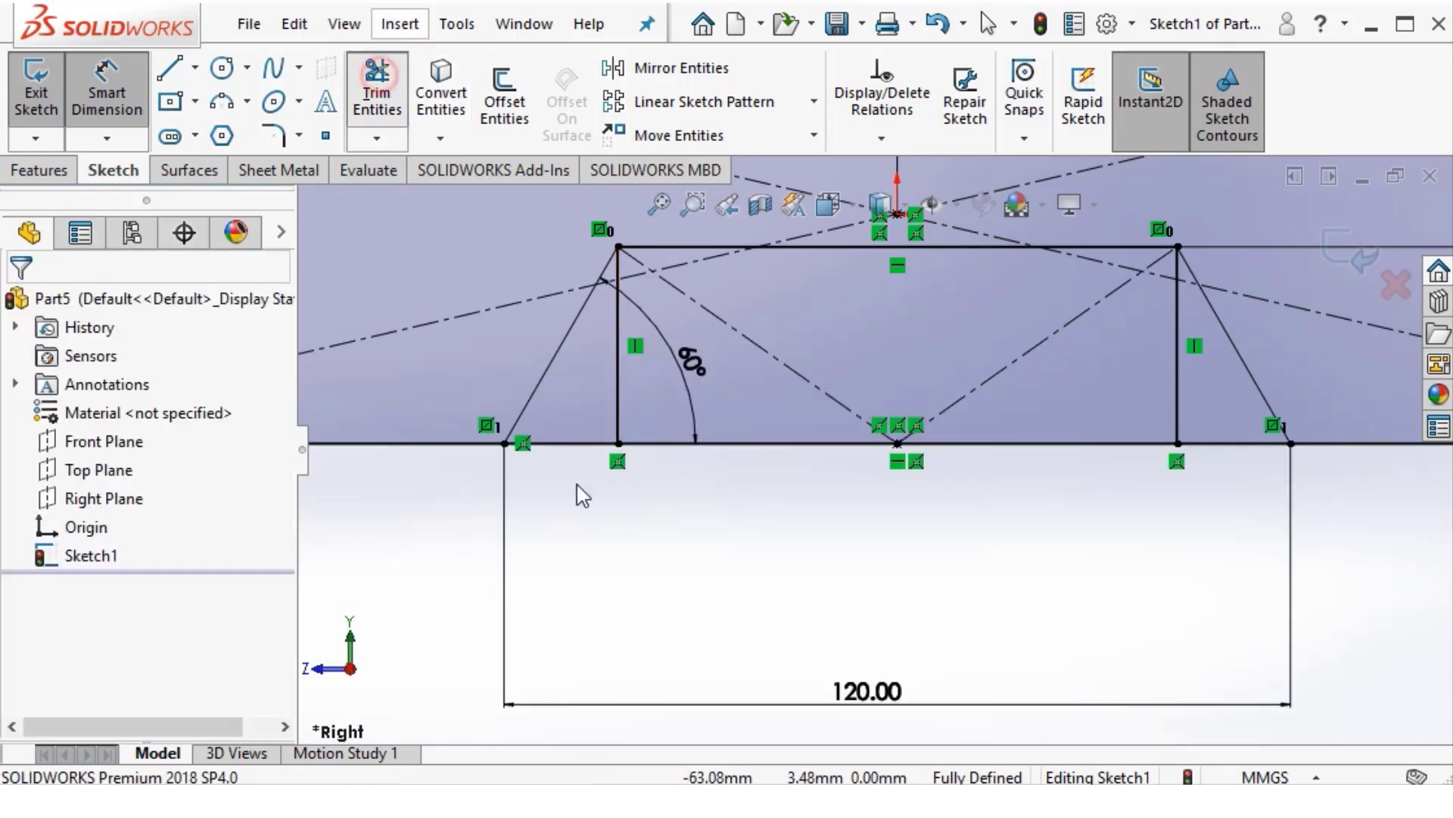
pyautogui.press('t')
pyautogui.moveTo(587, 519); pyautogui.dragTo(682, 393)
pyautogui.moveTo(744, 493); pyautogui.dragTo(891, 562)
pyautogui.hotkey('ctrl', 'z')
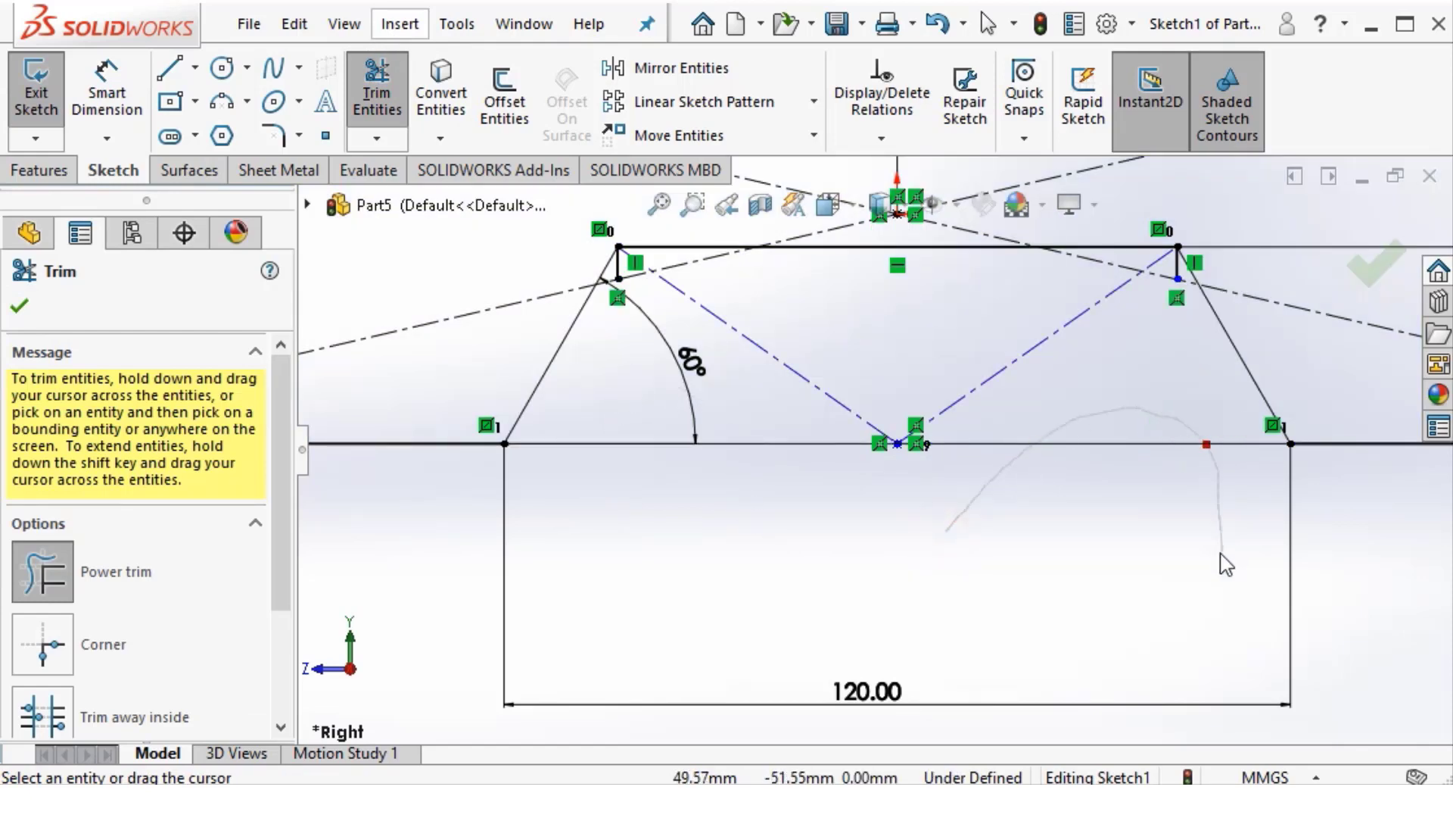
pyautogui.scroll(2, 1016, 545)
pyautogui.scroll(1, 1016, 545)
pyautogui.scroll(-3, 1103, 335)
pyautogui.scroll(-2, 1164, 401)
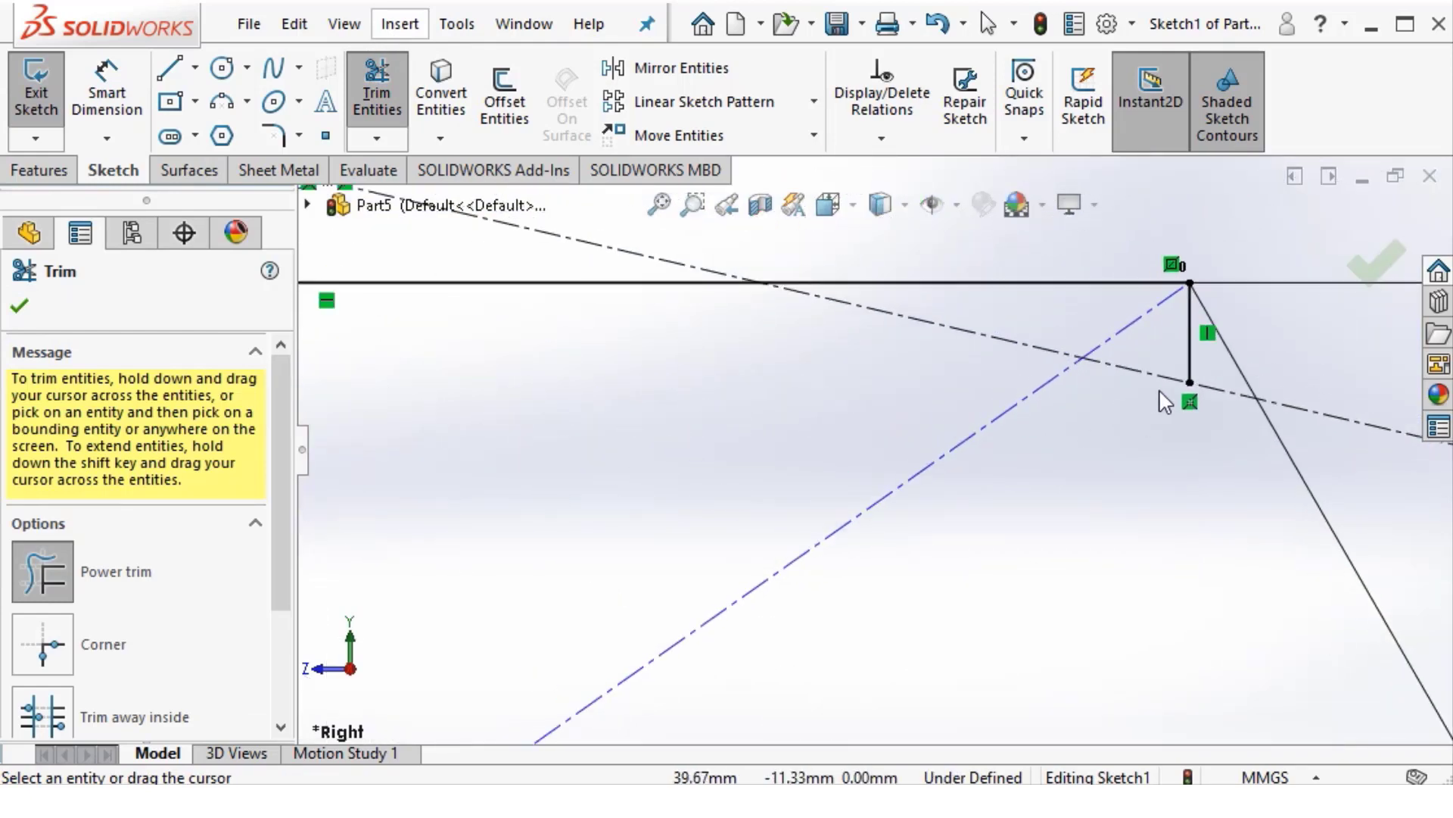
# Trim the short right vertical segment and finish trimming
pyautogui.moveTo(1197, 351); pyautogui.dragTo(1203, 363)
pyautogui.scroll(3, 649, 503)
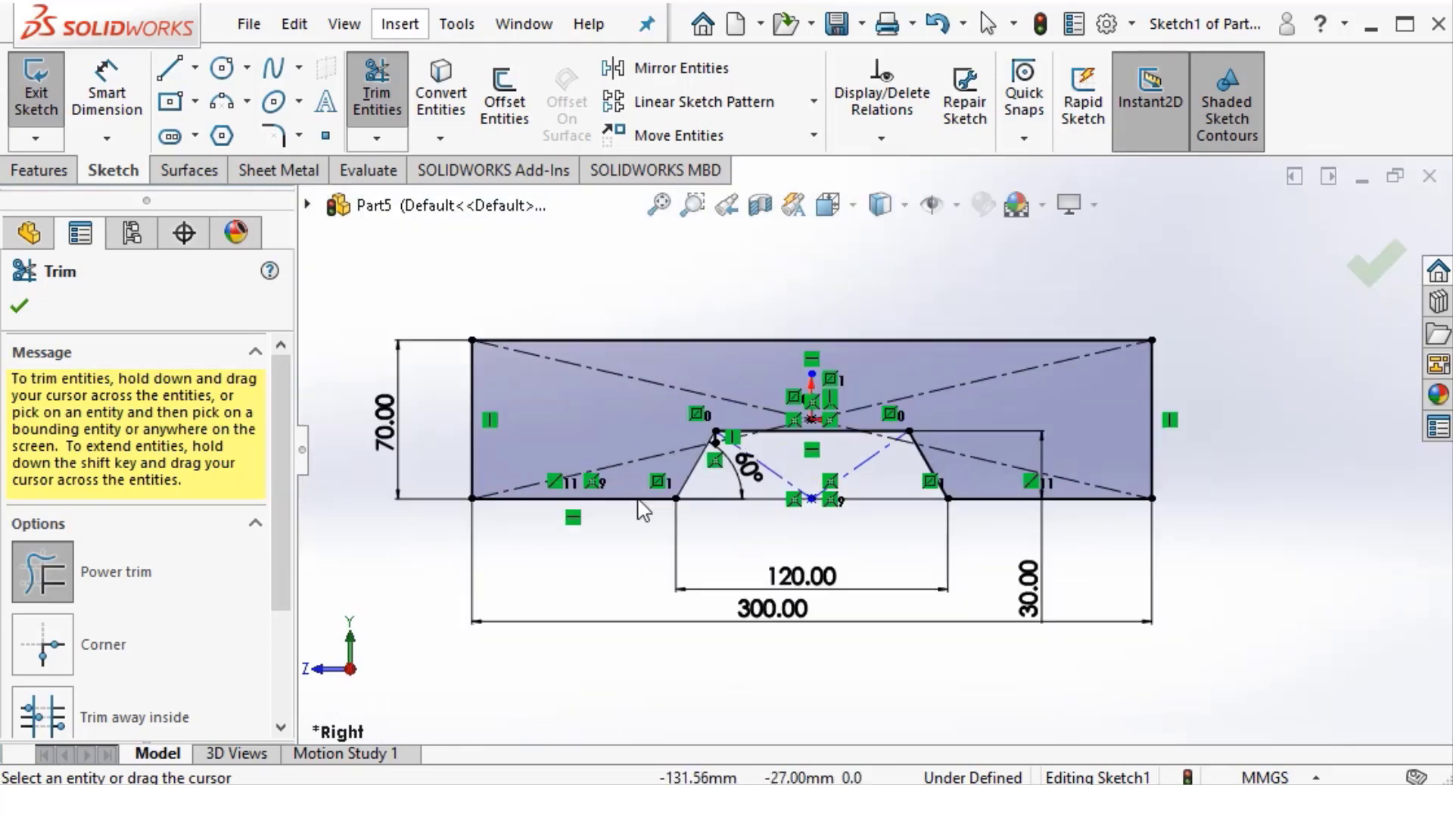
pyautogui.scroll(-2, 779, 519)
pyautogui.scroll(-2, 827, 720)
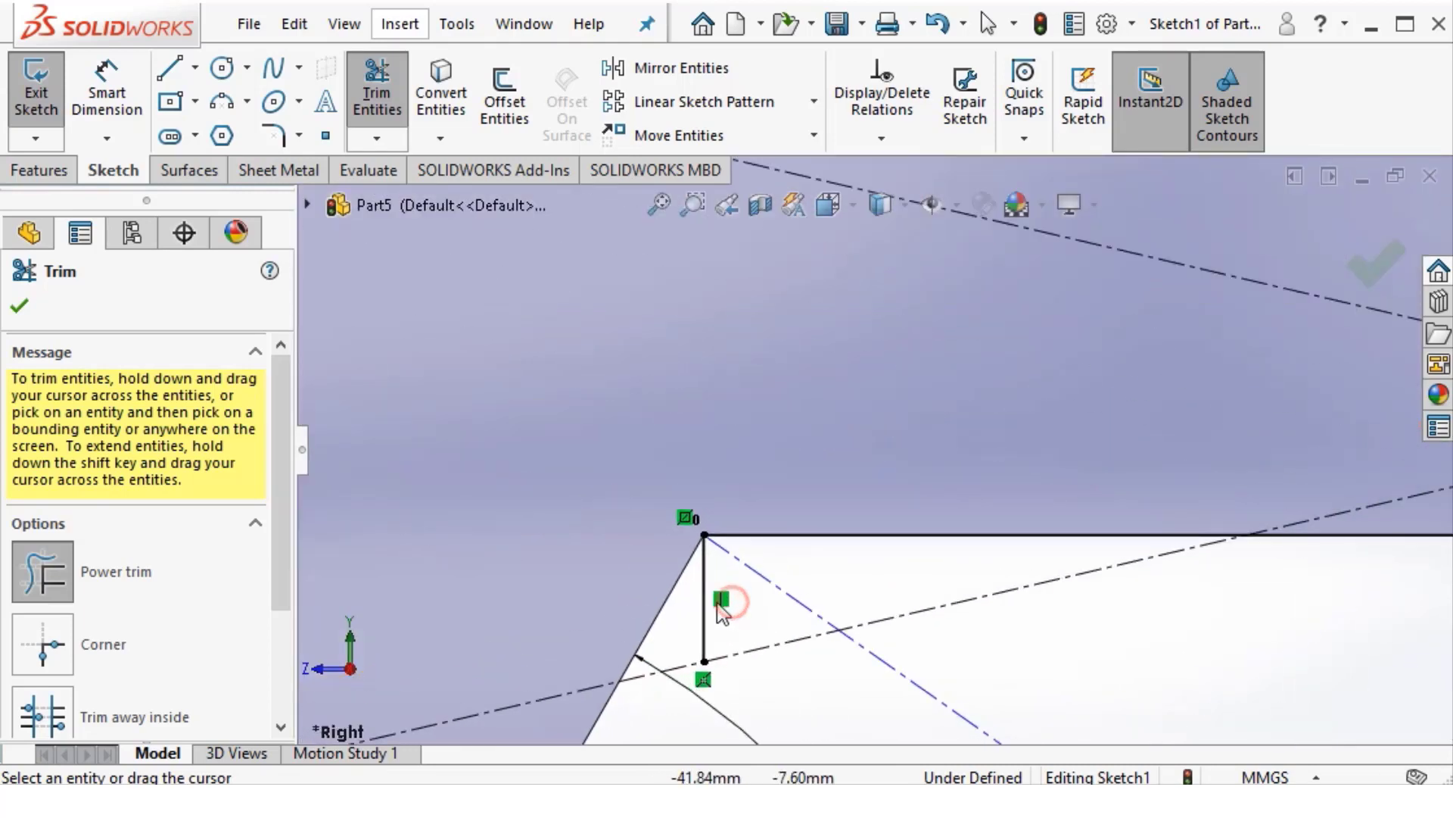
pyautogui.scroll(2, 770, 624)
pyautogui.scroll(2, 918, 705)
pyautogui.scroll(2, 804, 552)
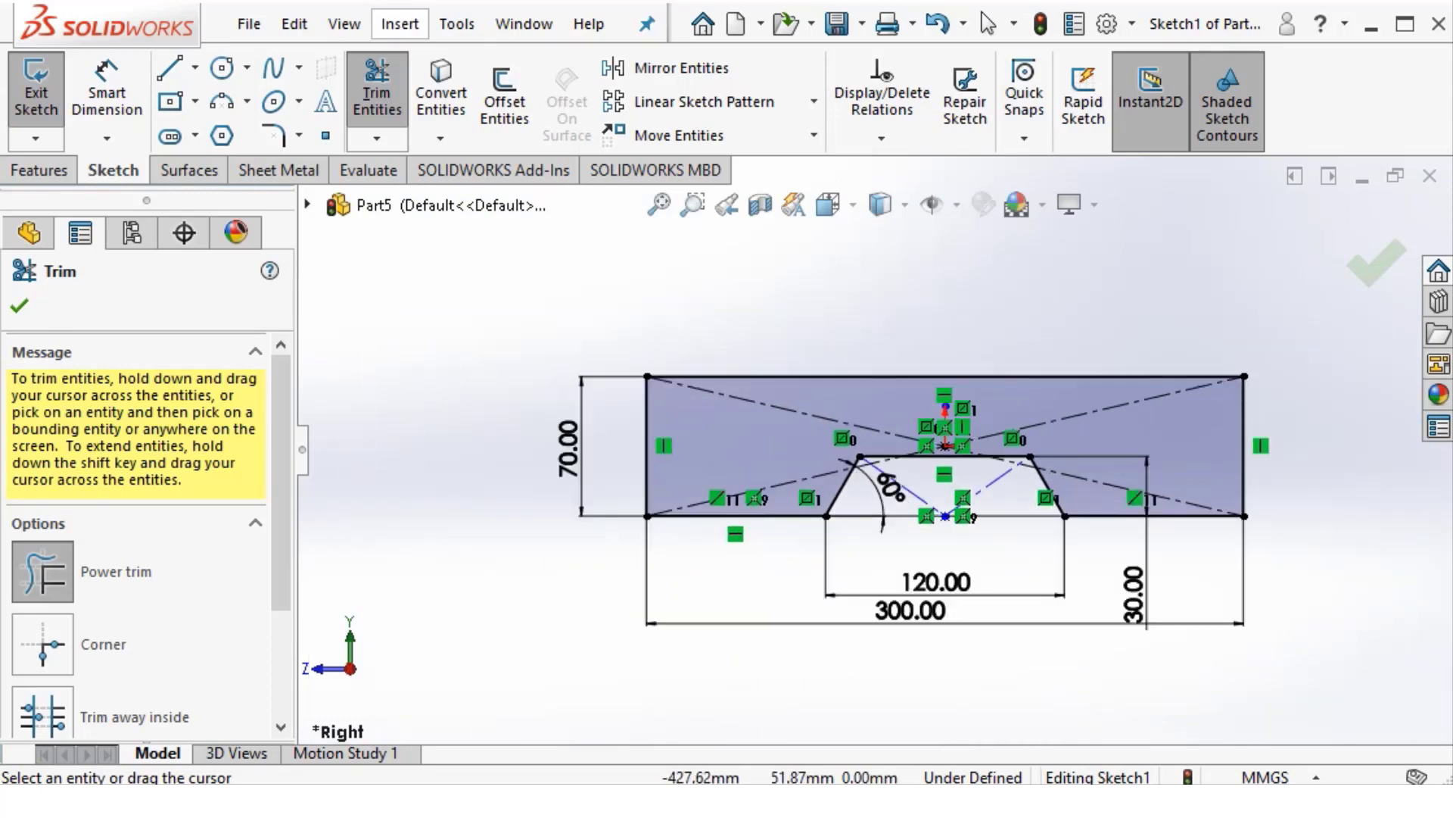
pyautogui.click(19, 306)
# Boss-extrude the notched profile 450 mm mid-plane into the base block
pyautogui.click(39, 171)
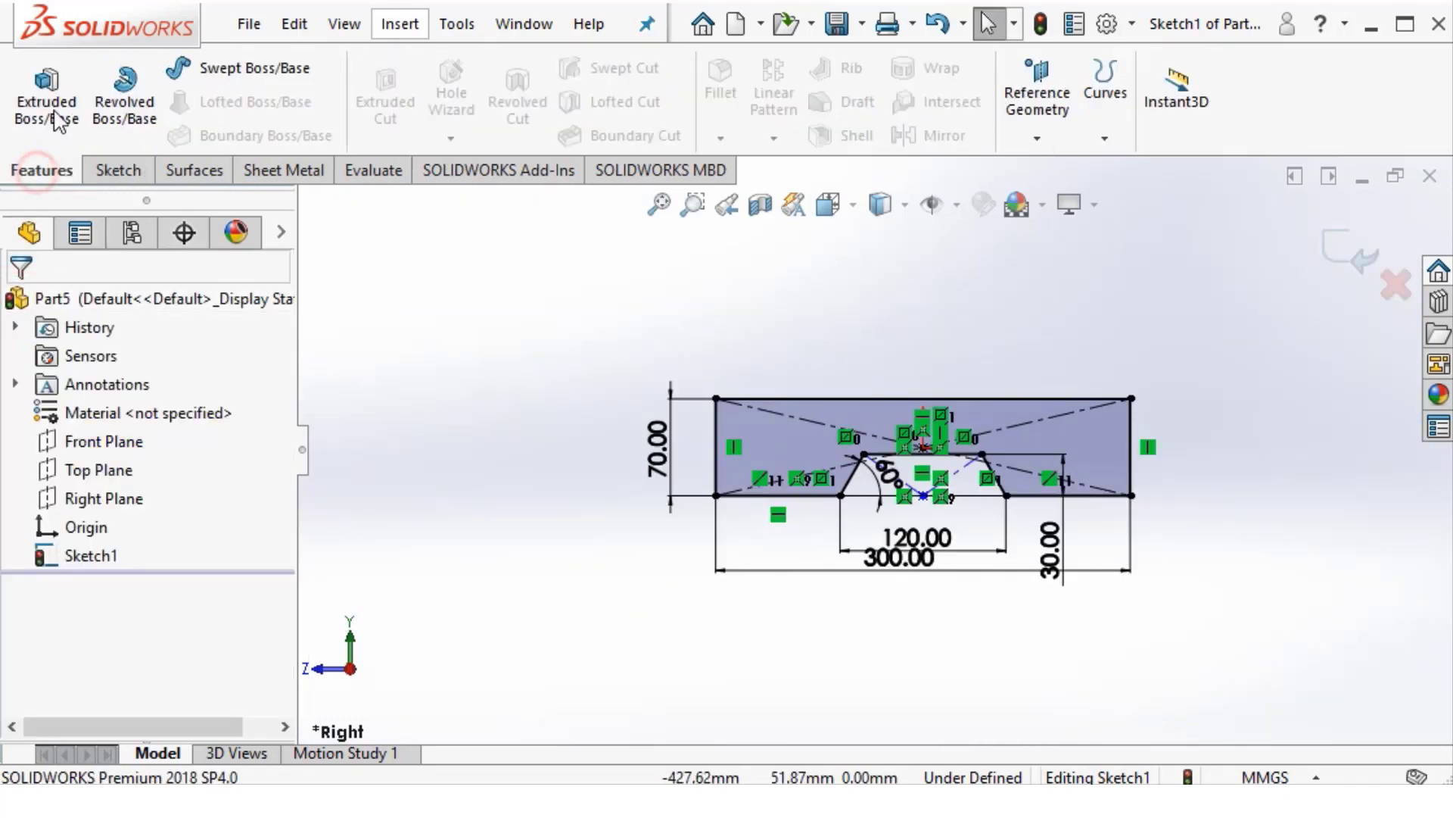
pyautogui.click(47, 87)
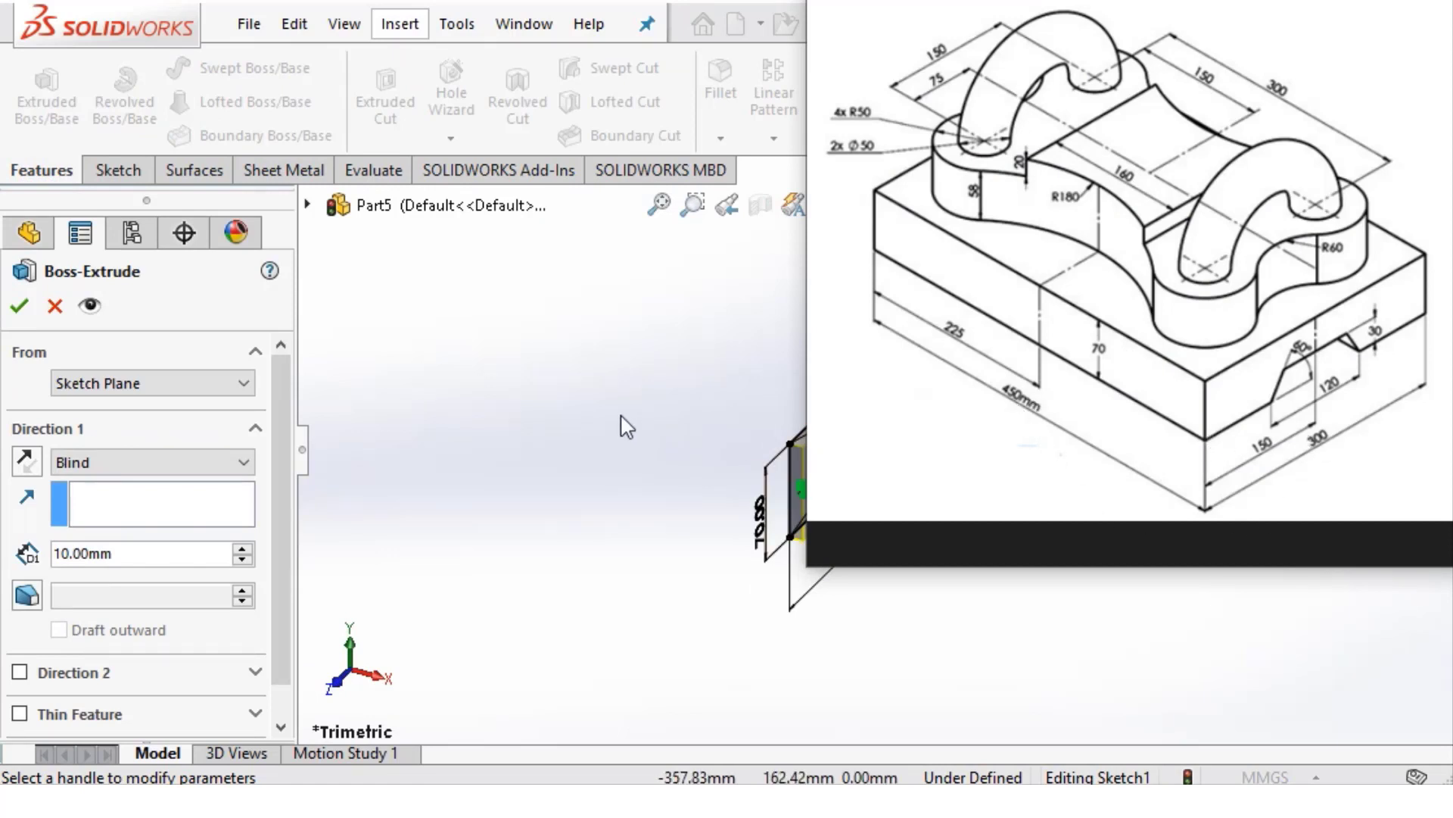
pyautogui.doubleClick(113, 559)
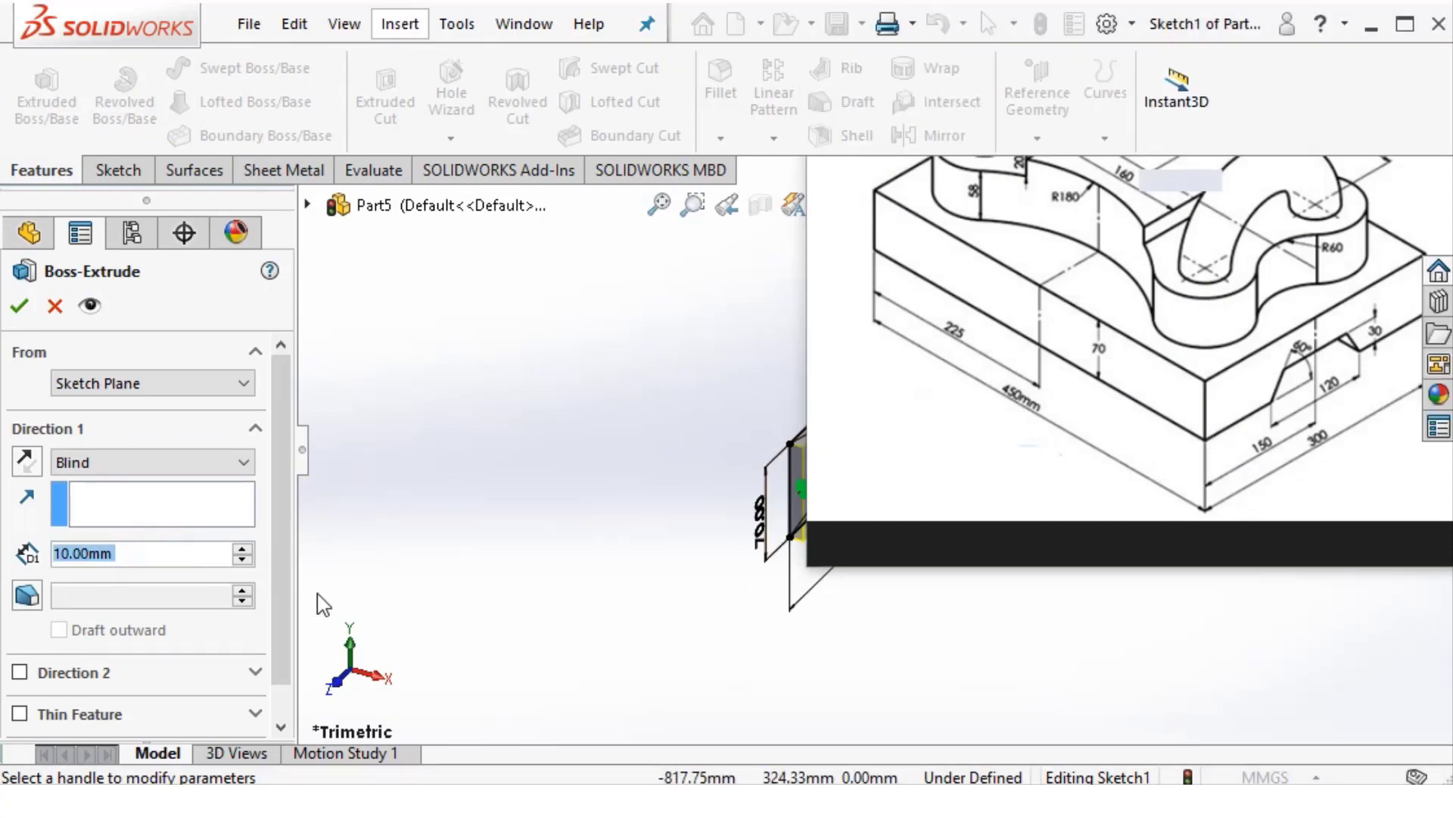
pyautogui.write('450')
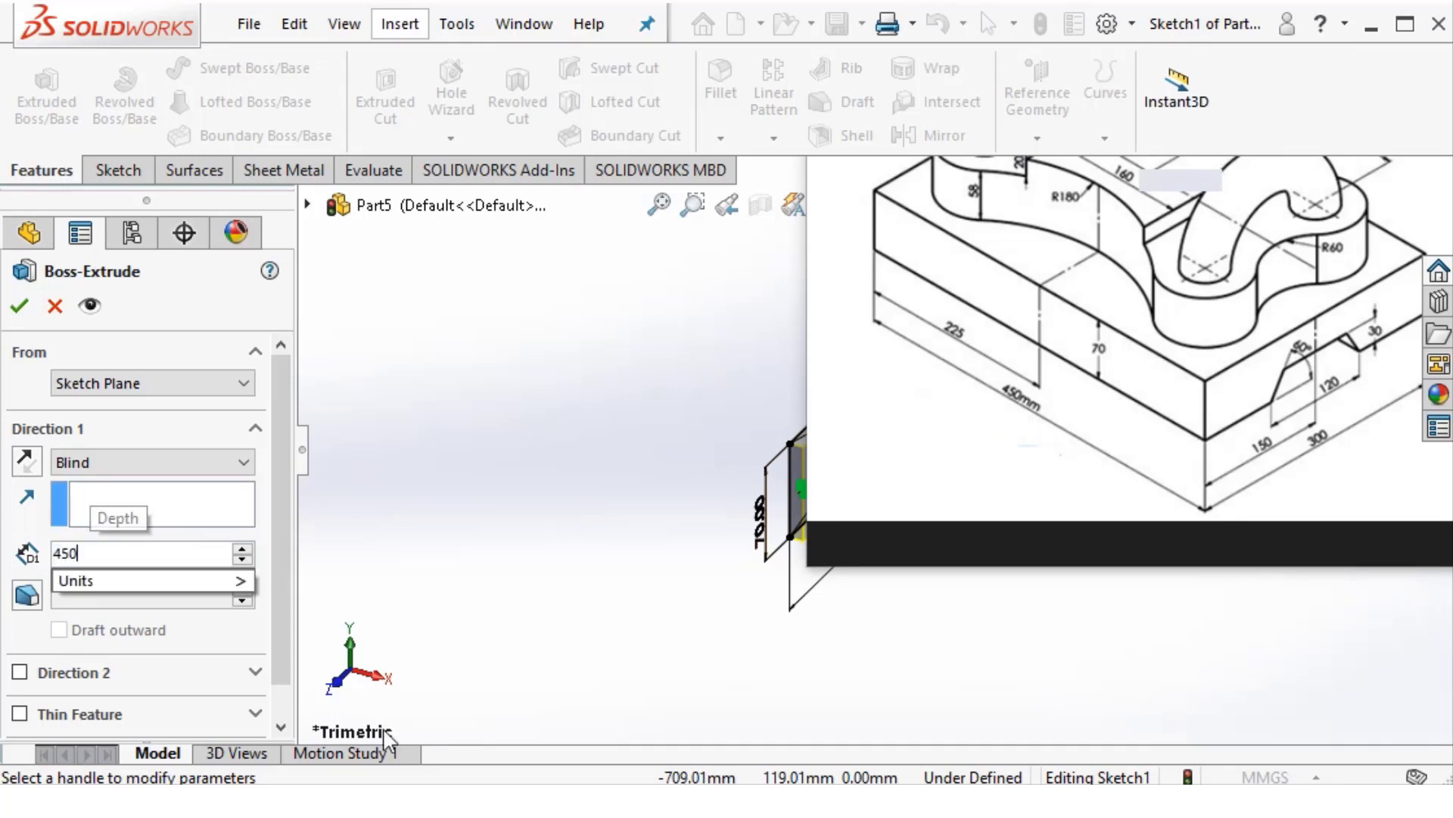
pyautogui.press('Return')
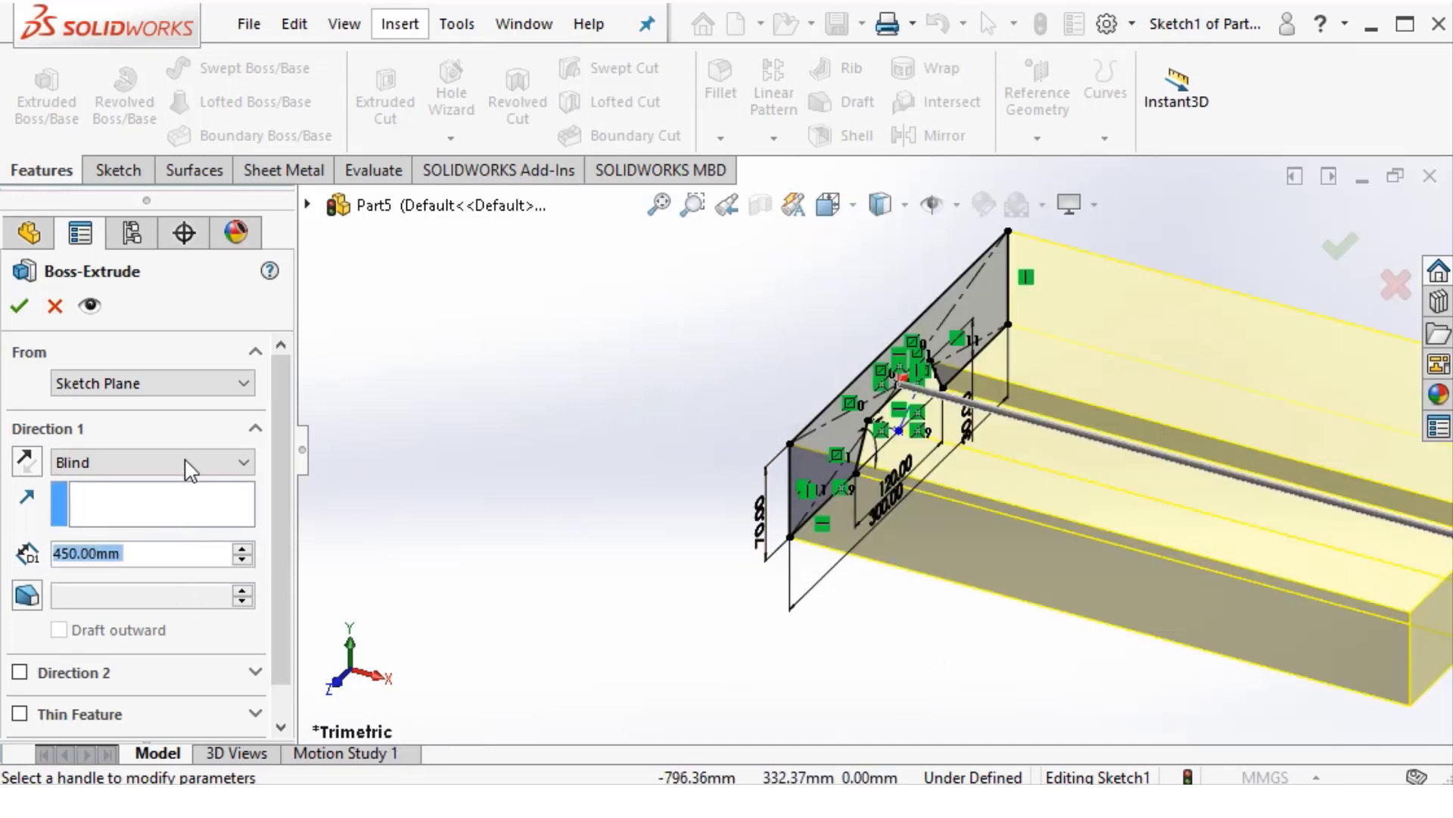
pyautogui.click(189, 469)
pyautogui.click(121, 571)
pyautogui.scroll(3, 875, 439)
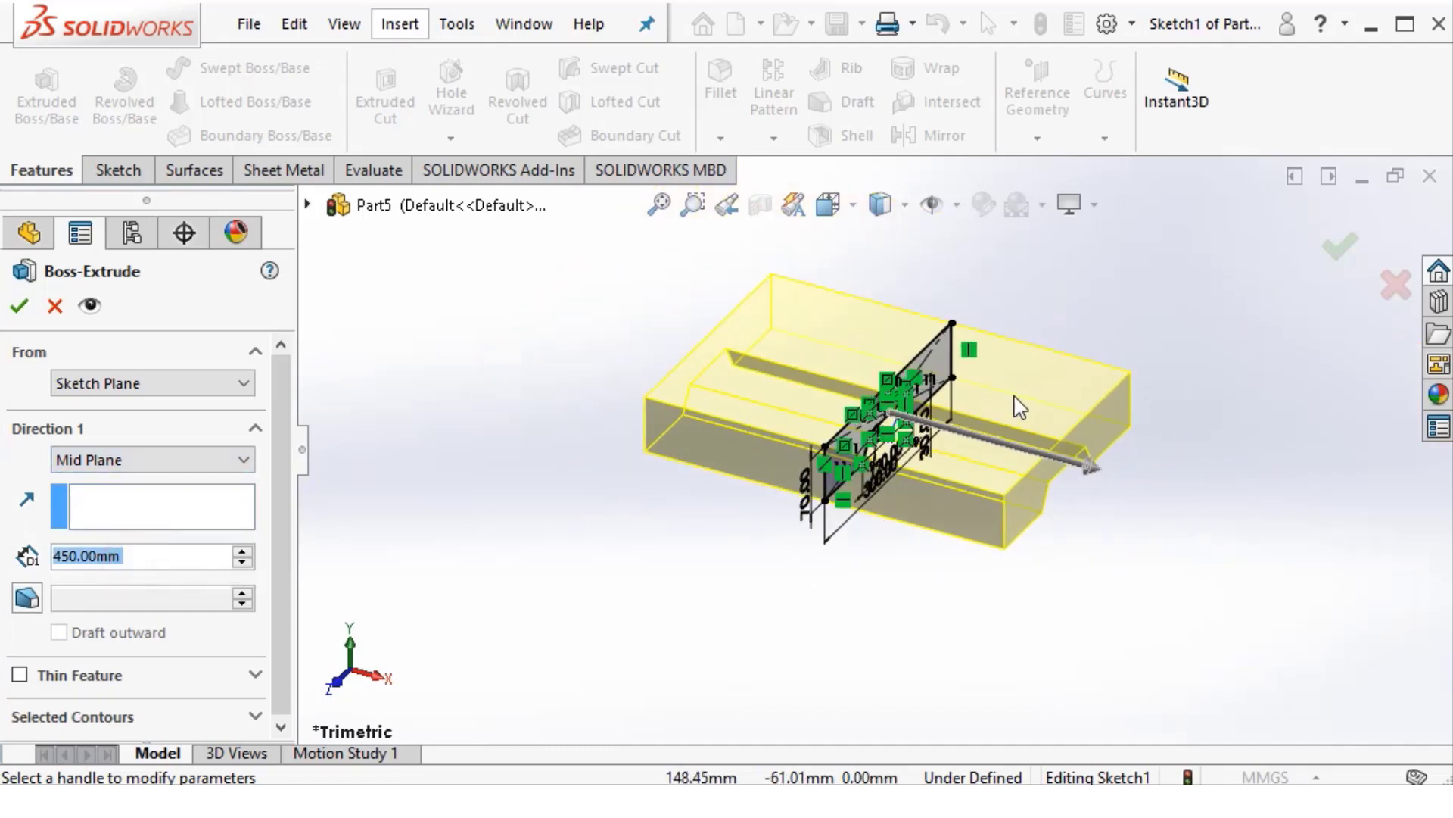
pyautogui.scroll(-3, 984, 439)
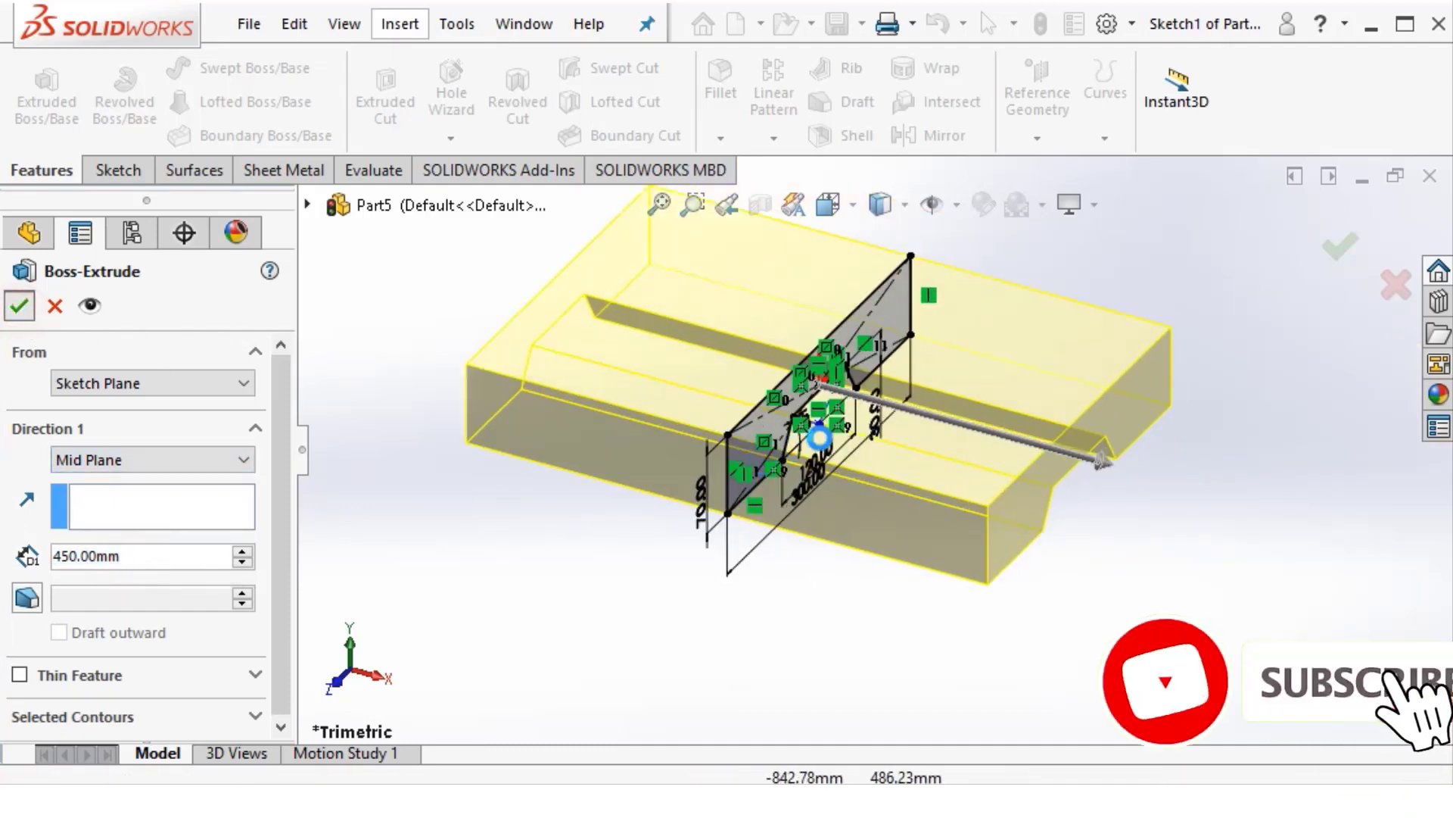
pyautogui.press('Return')
pyautogui.moveTo(705, 415); pyautogui.dragTo(803, 411, button='middle')
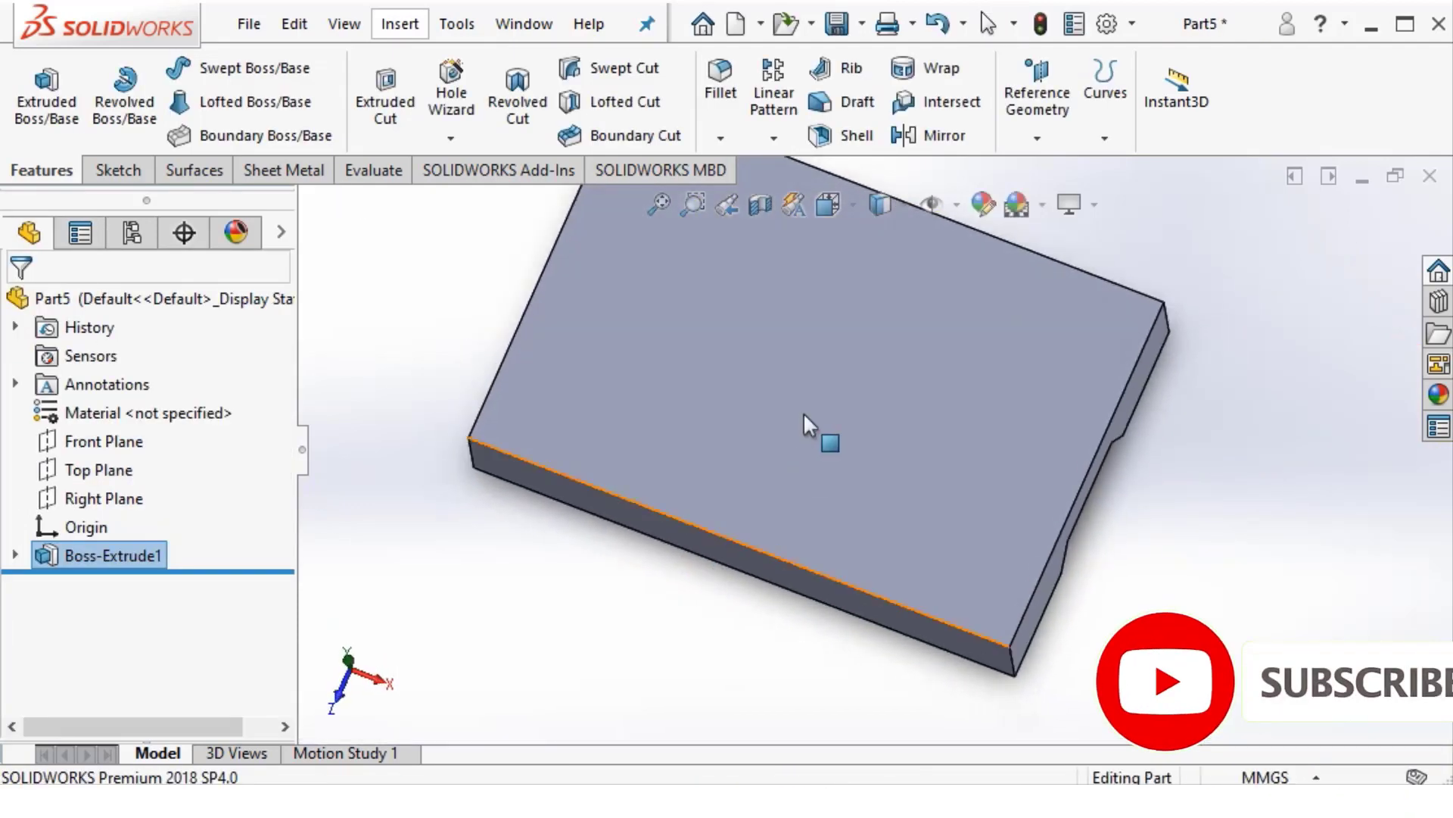
# Sketch a centre rectangle from the origin on the block's top face, viewed normal to it
pyautogui.rightClick(803, 412)
pyautogui.click(1011, 250)
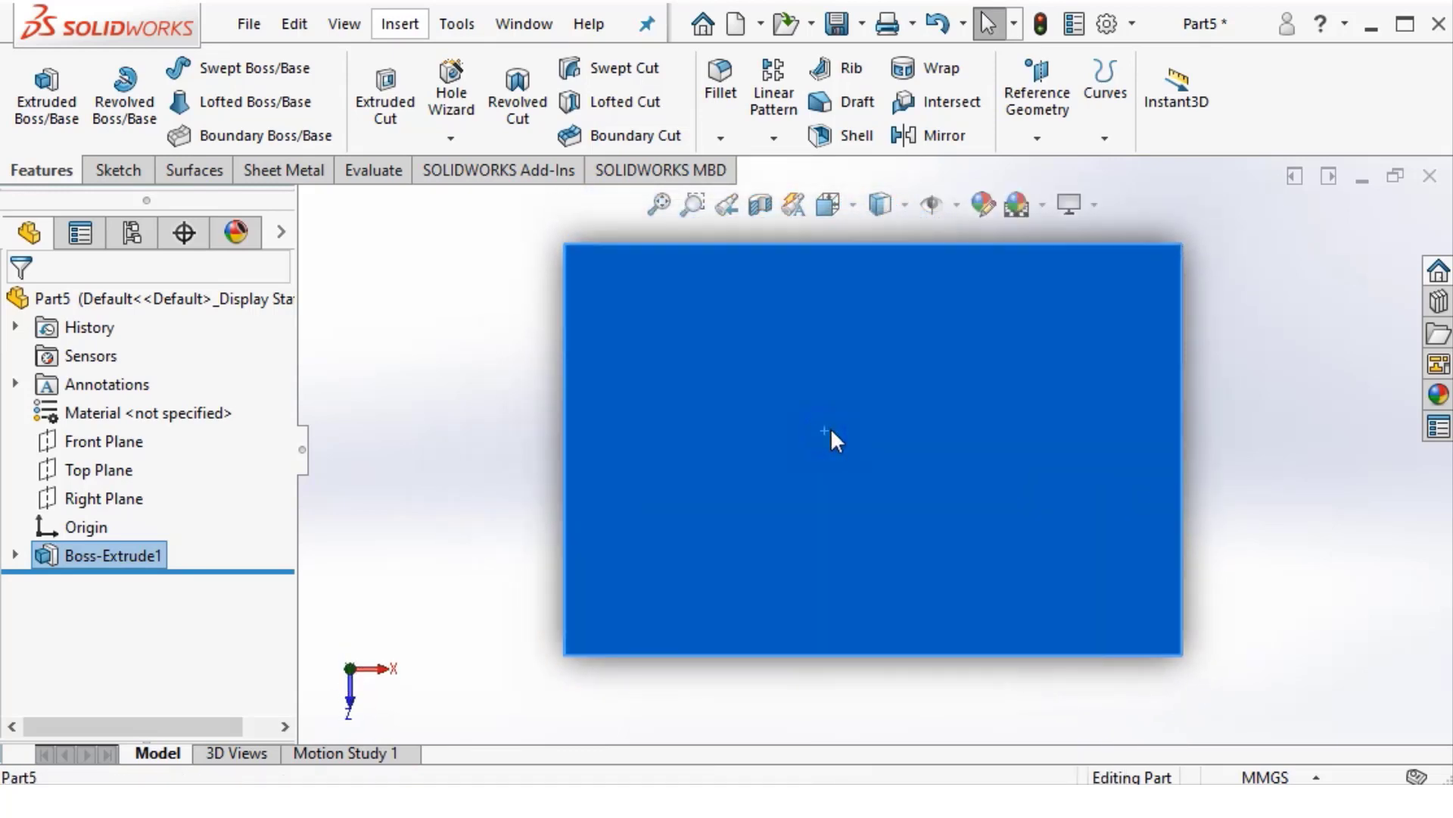
pyautogui.rightClick(830, 433)
pyautogui.click(896, 245)
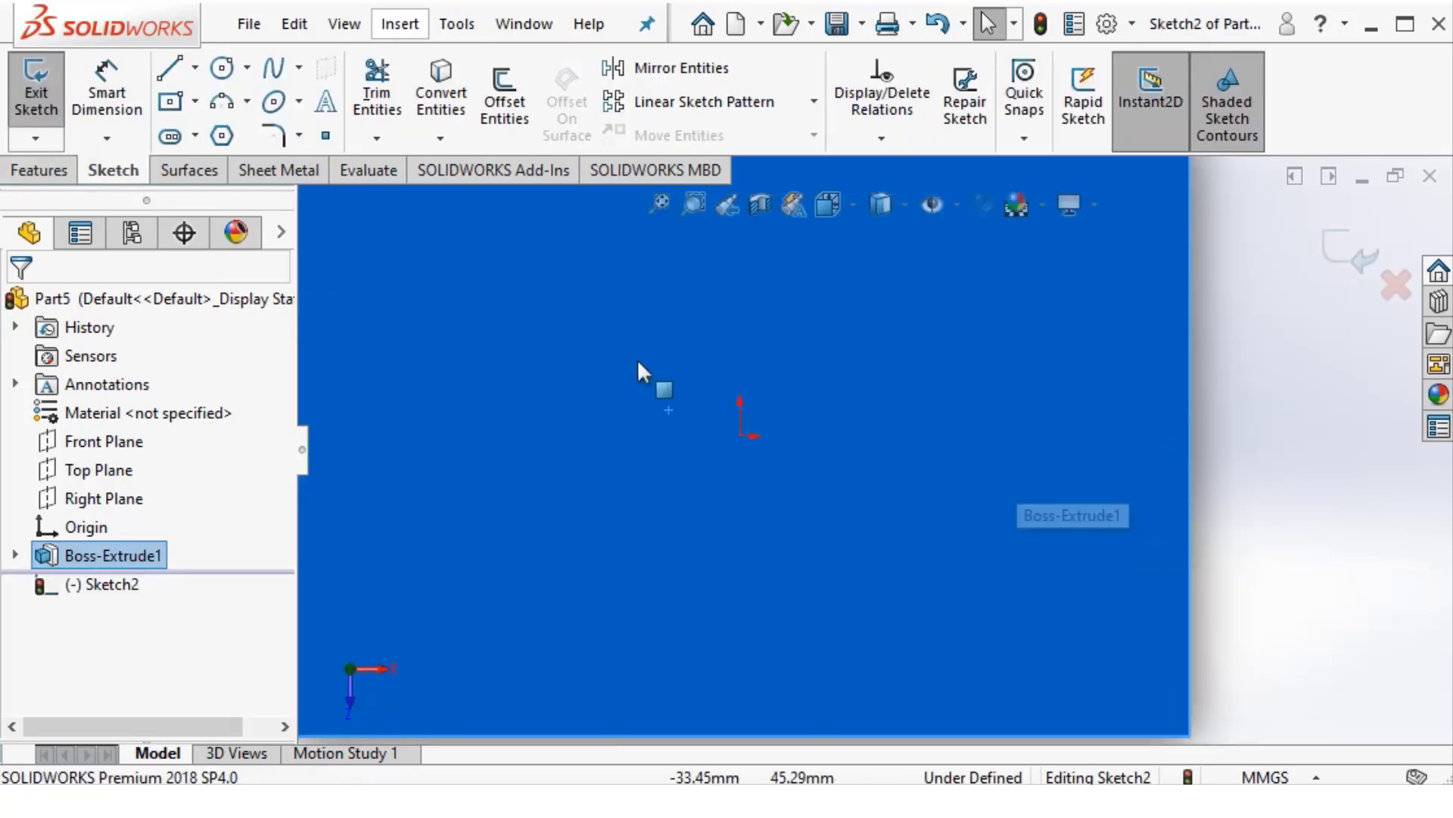
pyautogui.click(740, 437)
pyautogui.scroll(2, 946, 530)
pyautogui.click(972, 528)
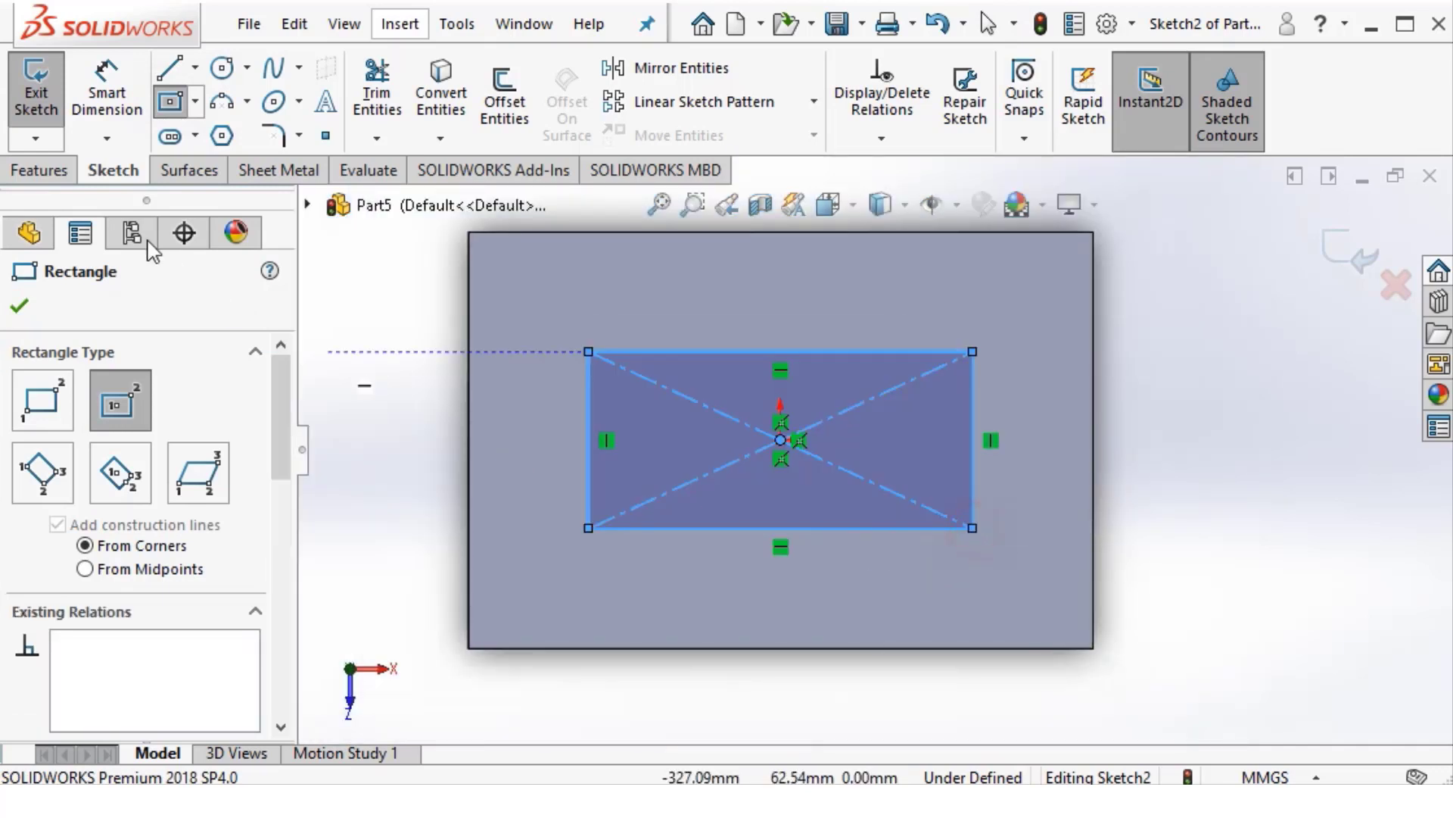
# Convert the rectangle to construction geometry and pick its bottom edge for dimensioning
pyautogui.click(121, 97)
pyautogui.scroll(1, 860, 448)
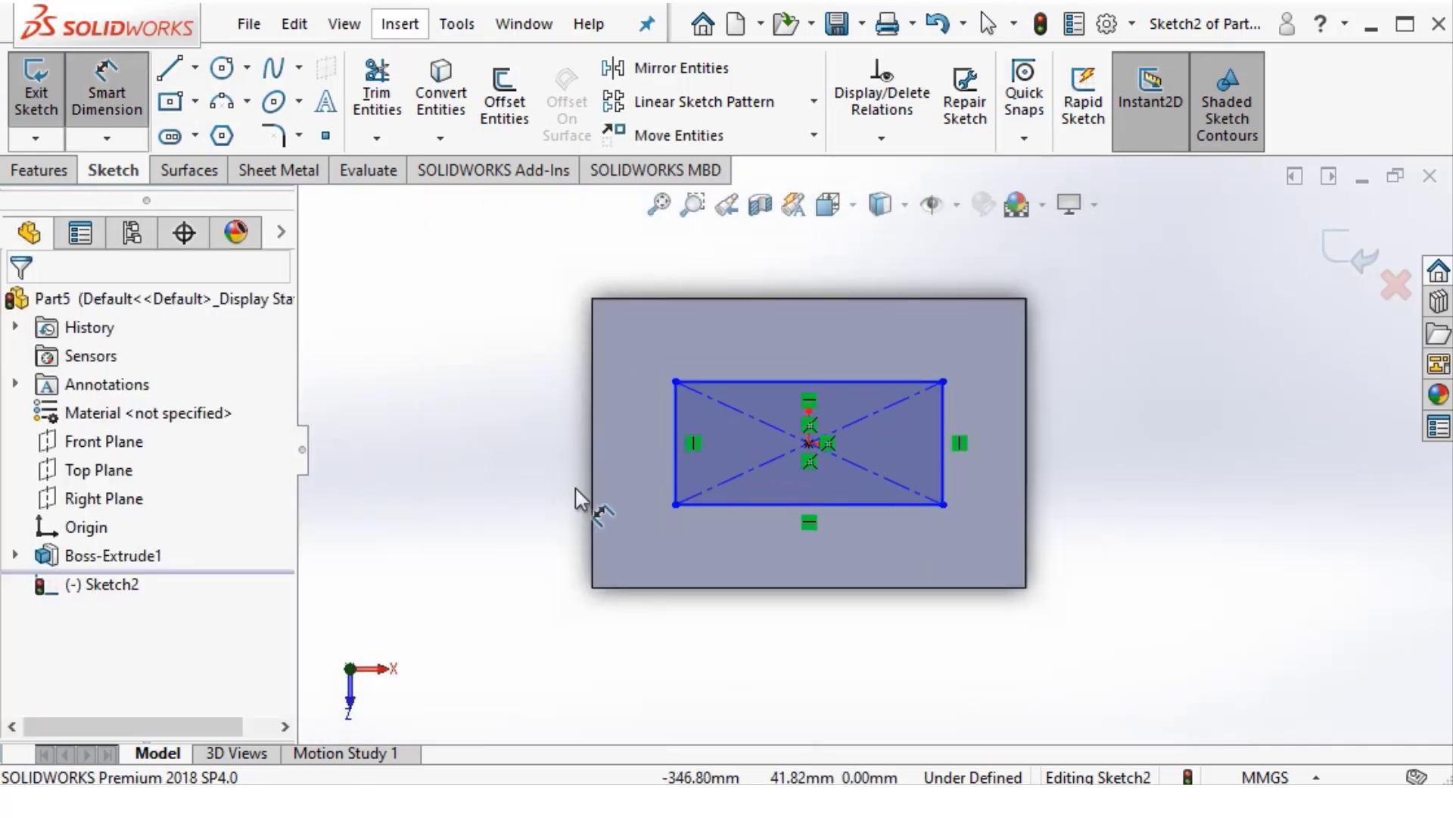
pyautogui.scroll(-1, 583, 493)
pyautogui.press('Escape')
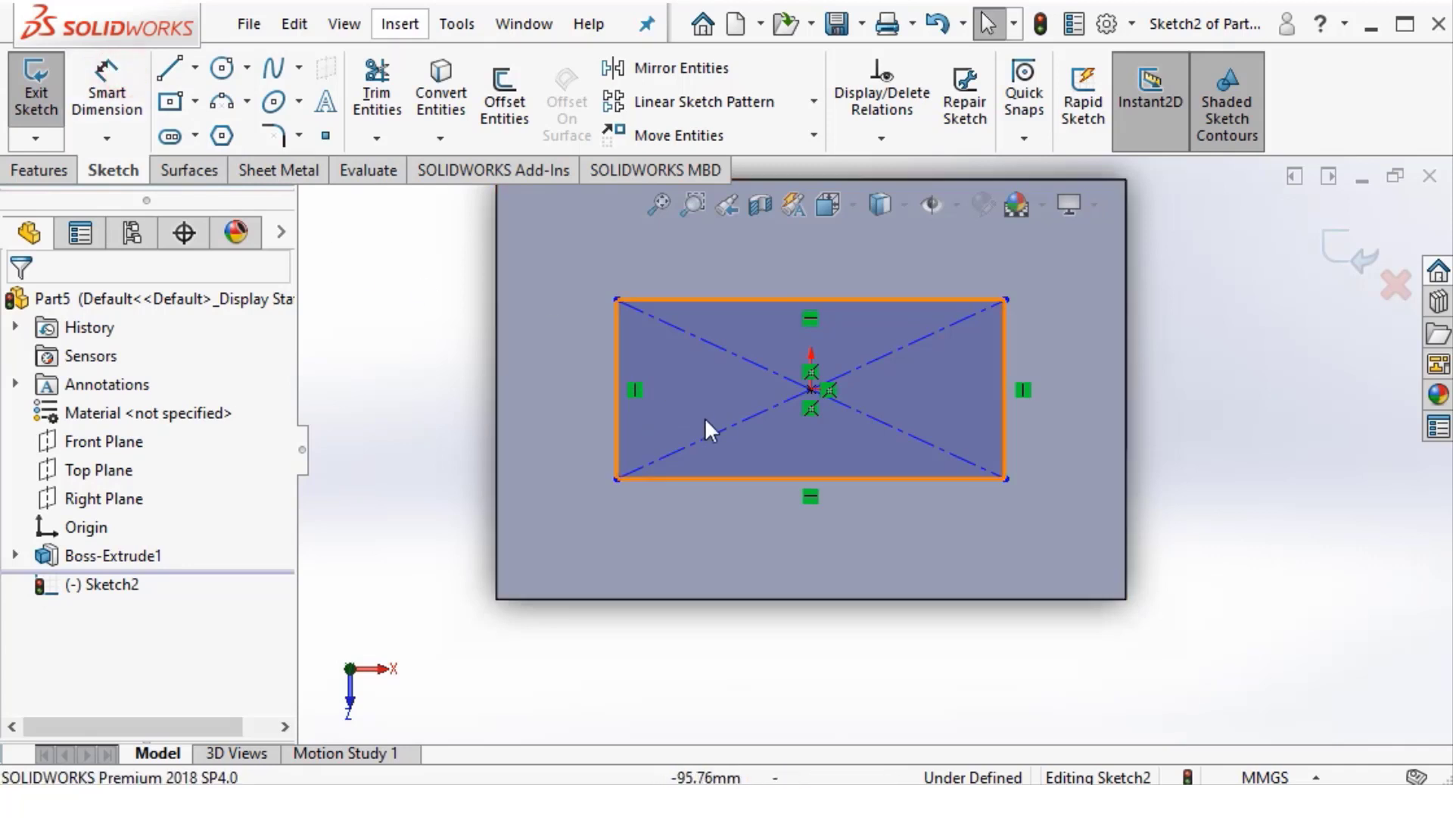
pyautogui.click(693, 402)
pyautogui.rightClick(694, 398)
pyautogui.click(760, 366)
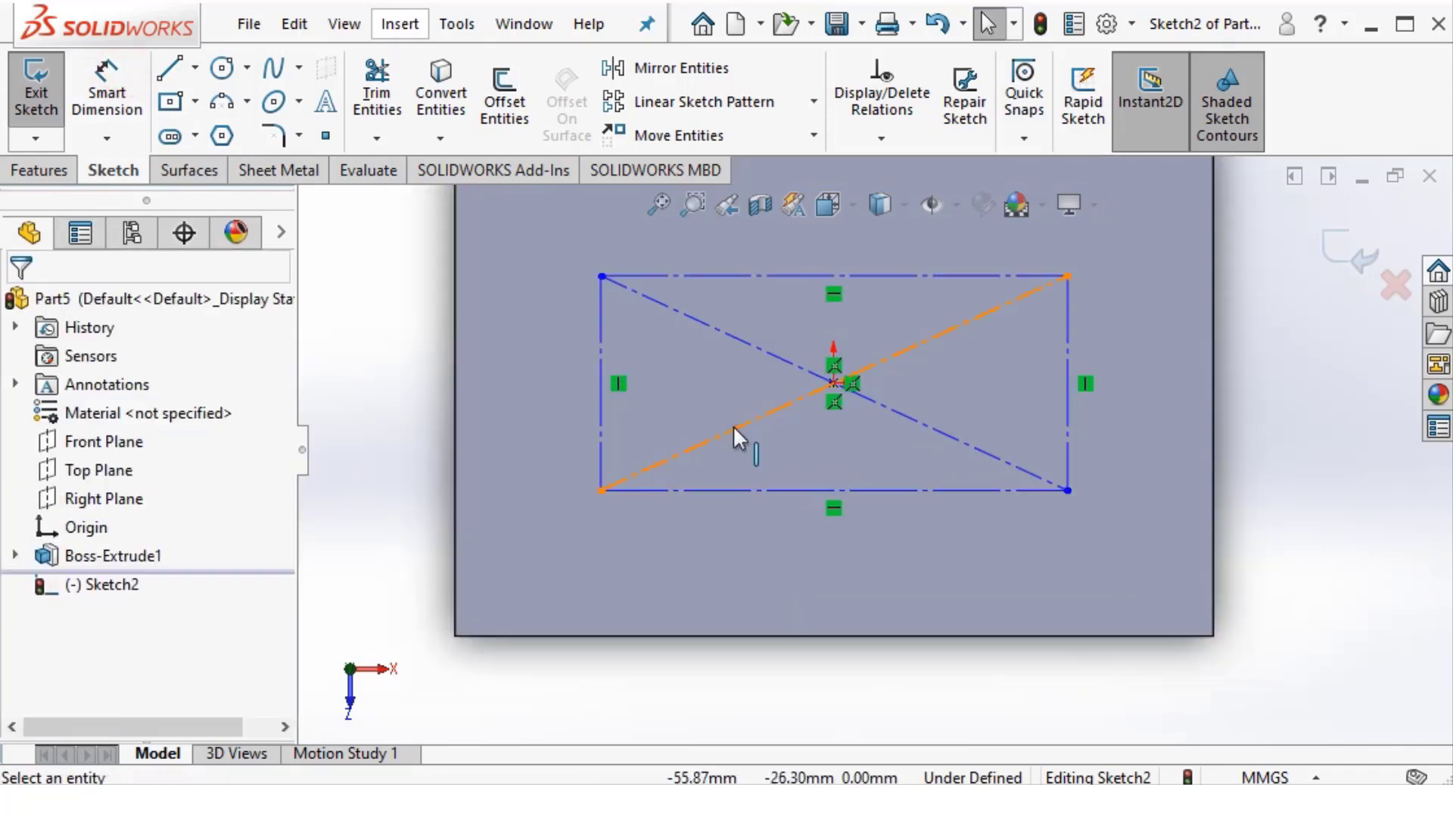
pyautogui.scroll(-1, 730, 422)
pyautogui.press('f')
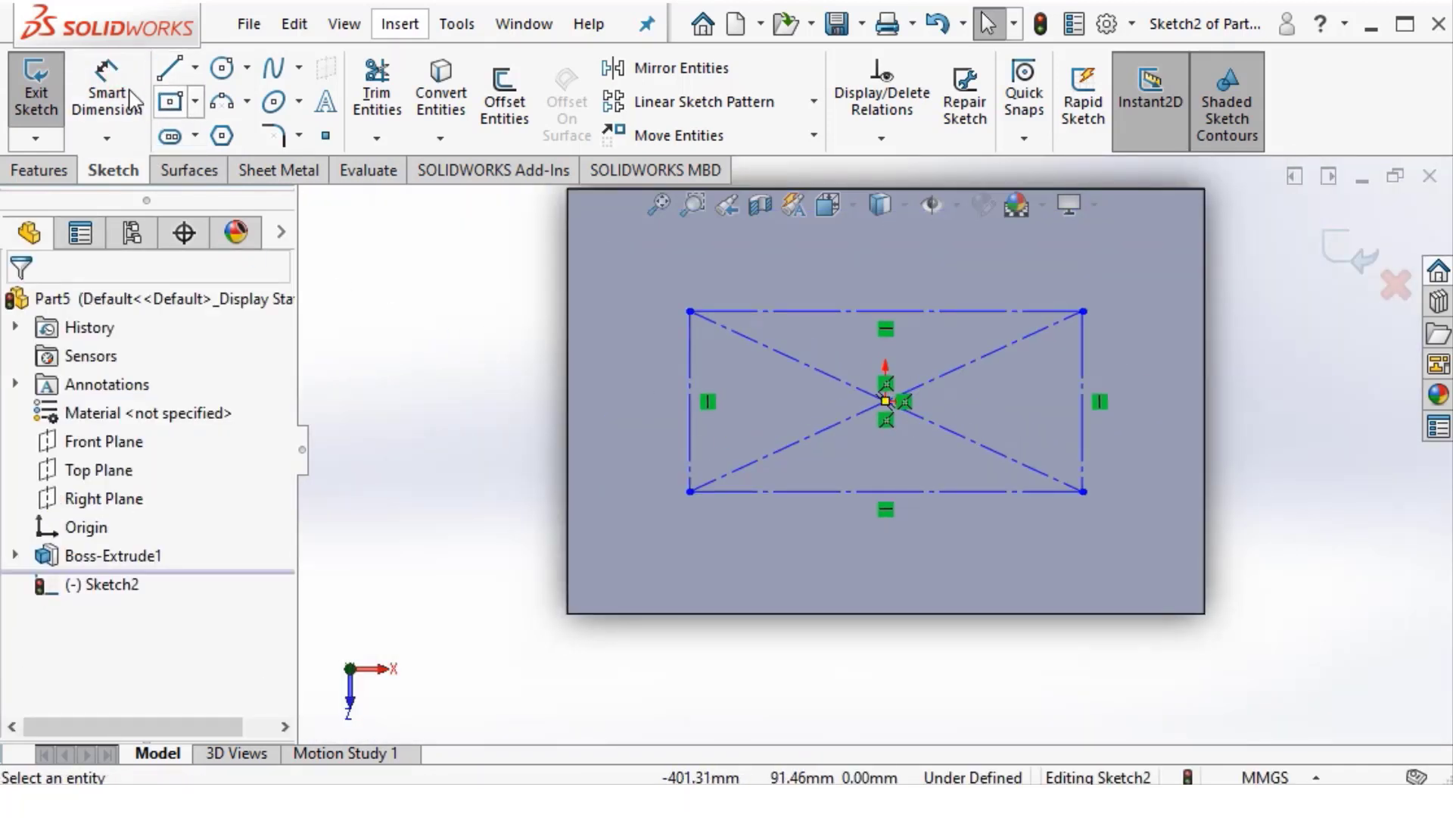
pyautogui.click(114, 92)
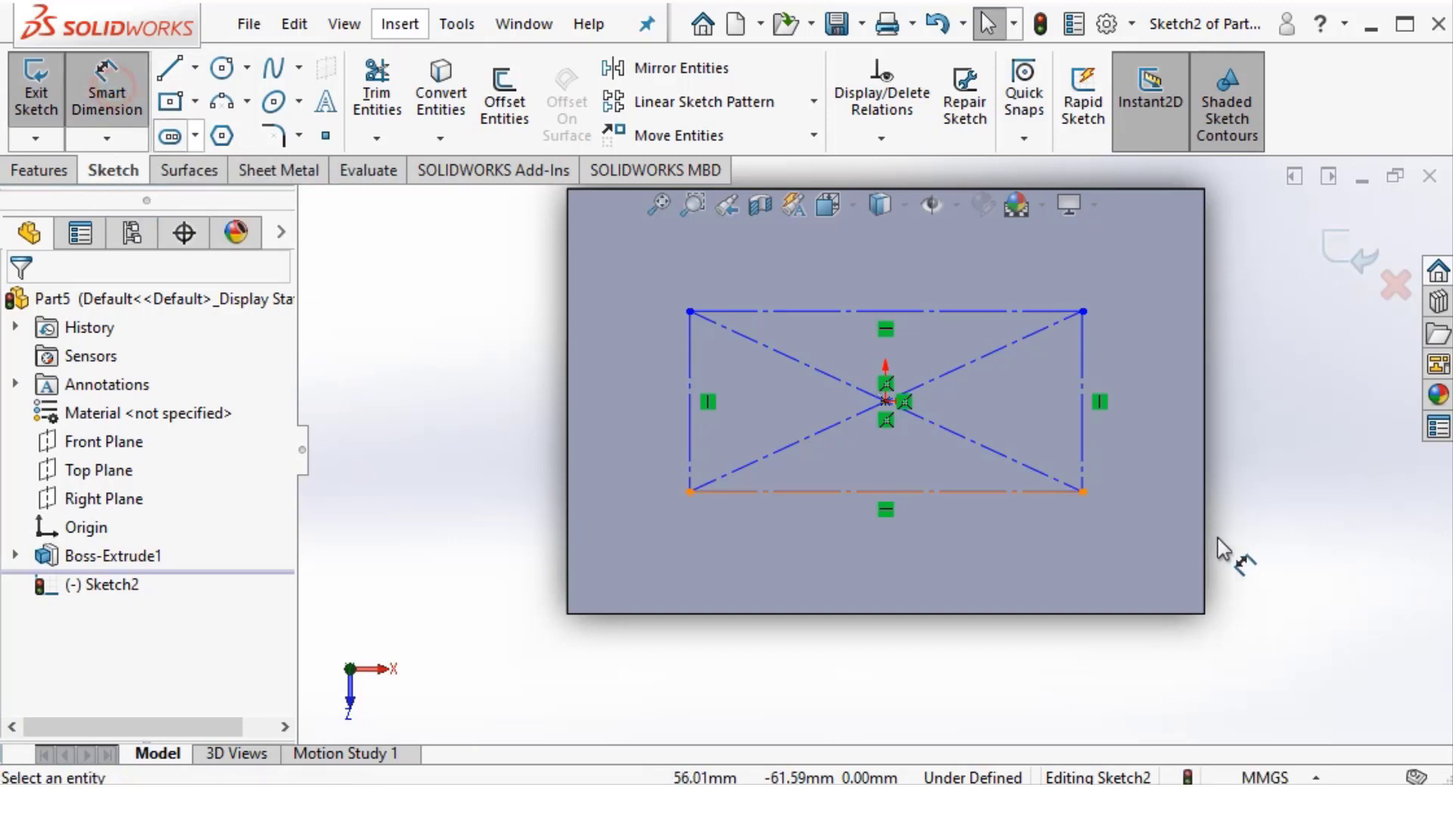
pyautogui.click(916, 496)
# Set the construction rectangle's bottom edge to 300 mm and left edge to 150 mm
pyautogui.click(906, 708)
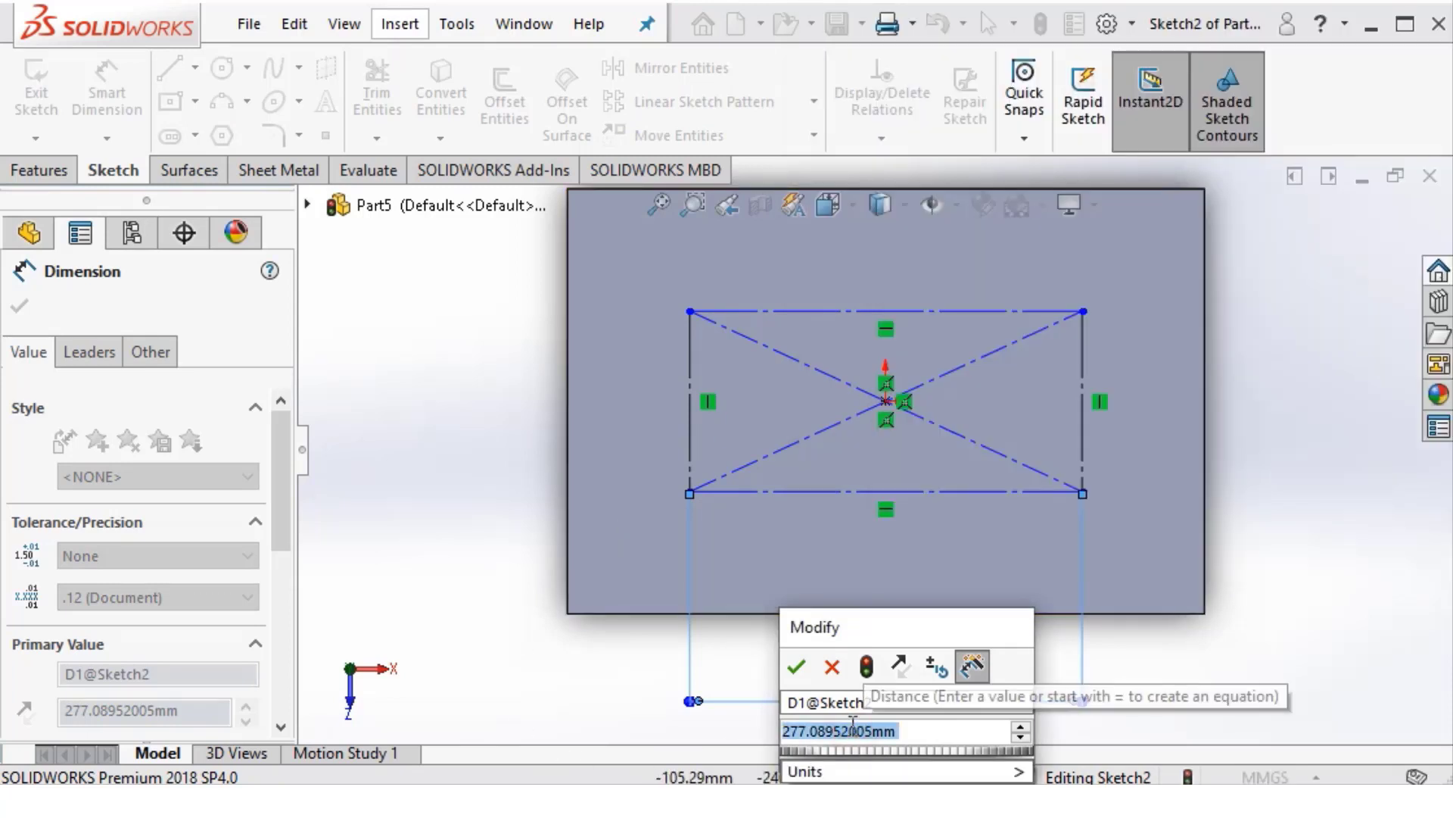
pyautogui.write('300')
pyautogui.press('Return')
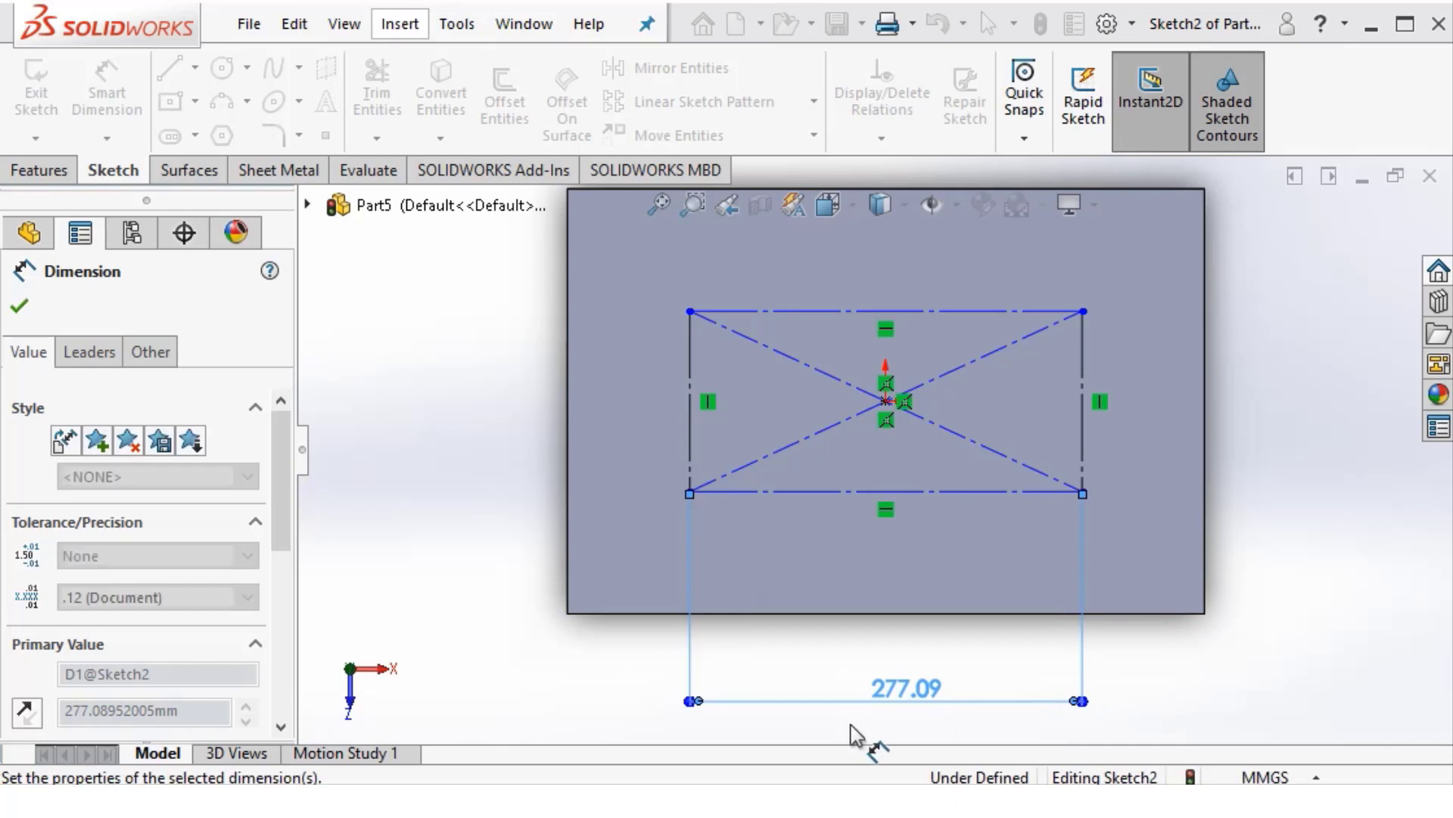
pyautogui.click(675, 383)
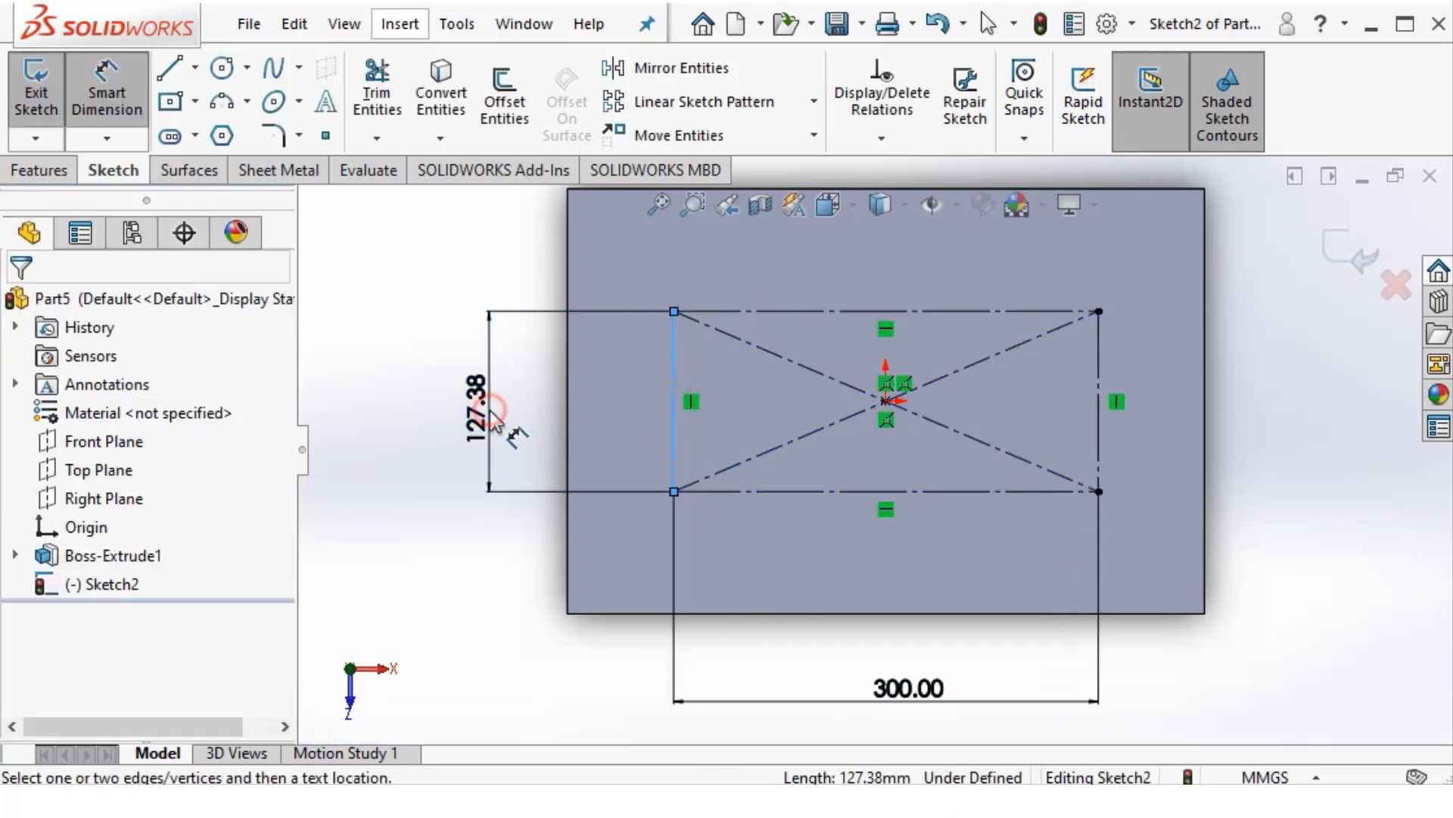
pyautogui.click(490, 418)
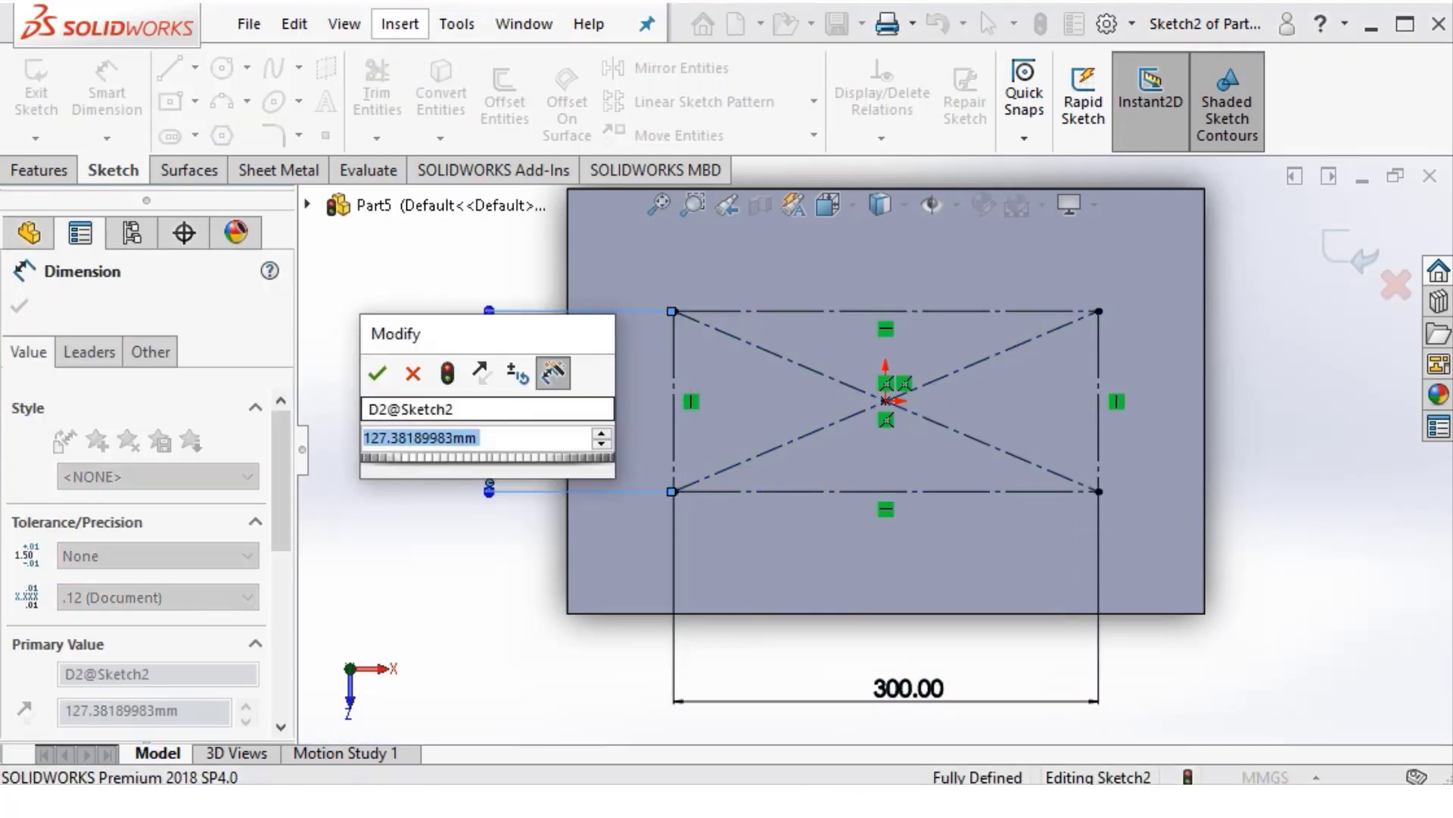
pyautogui.write('150')
pyautogui.press('Escape')
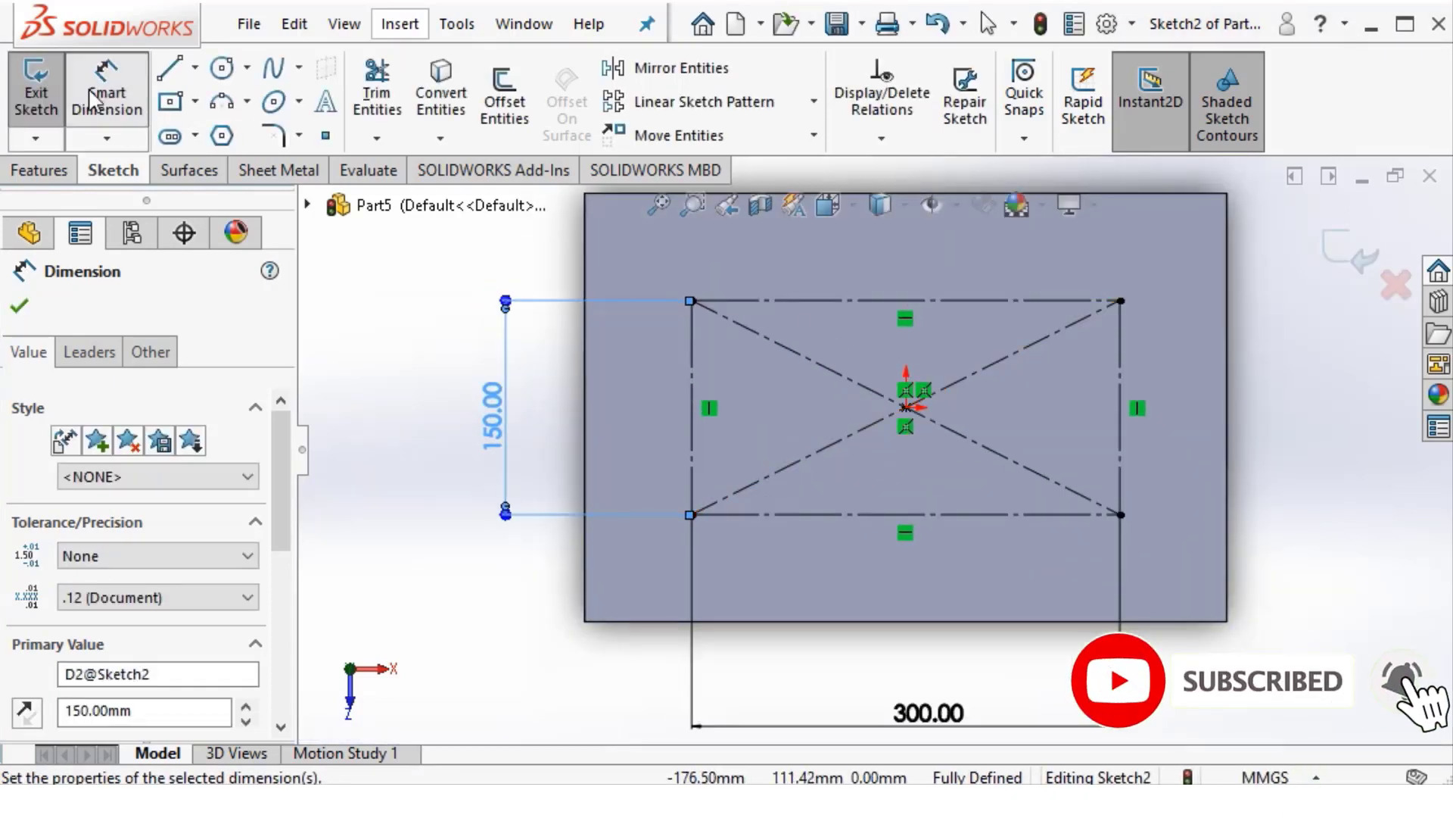
pyautogui.press('Escape')
pyautogui.press('Escape')
pyautogui.scroll(-2, 776, 502)
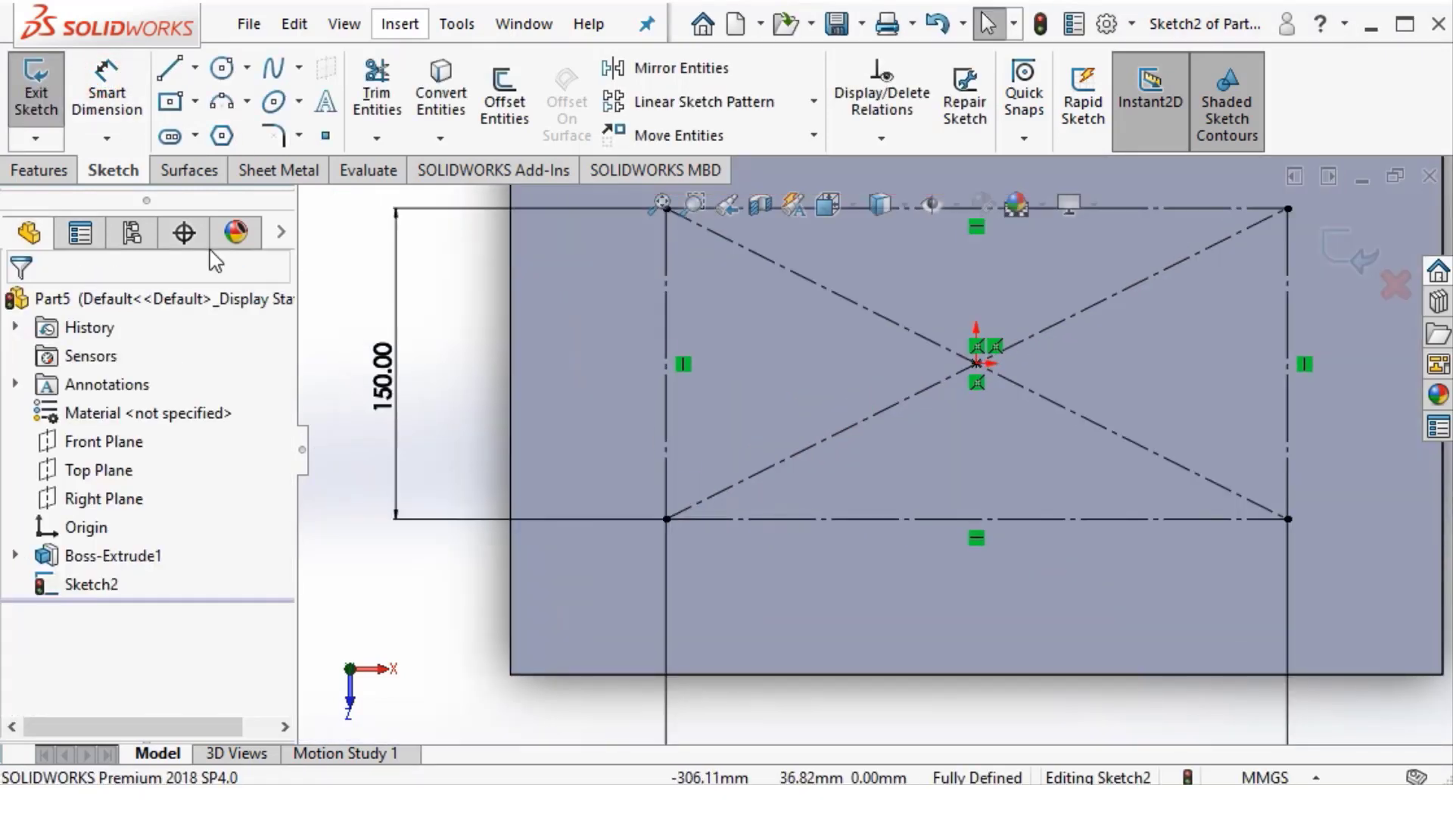
# Draw a three-point arc around the rectangle's lower-left corner and merge its centre onto that corner
pyautogui.click(221, 106)
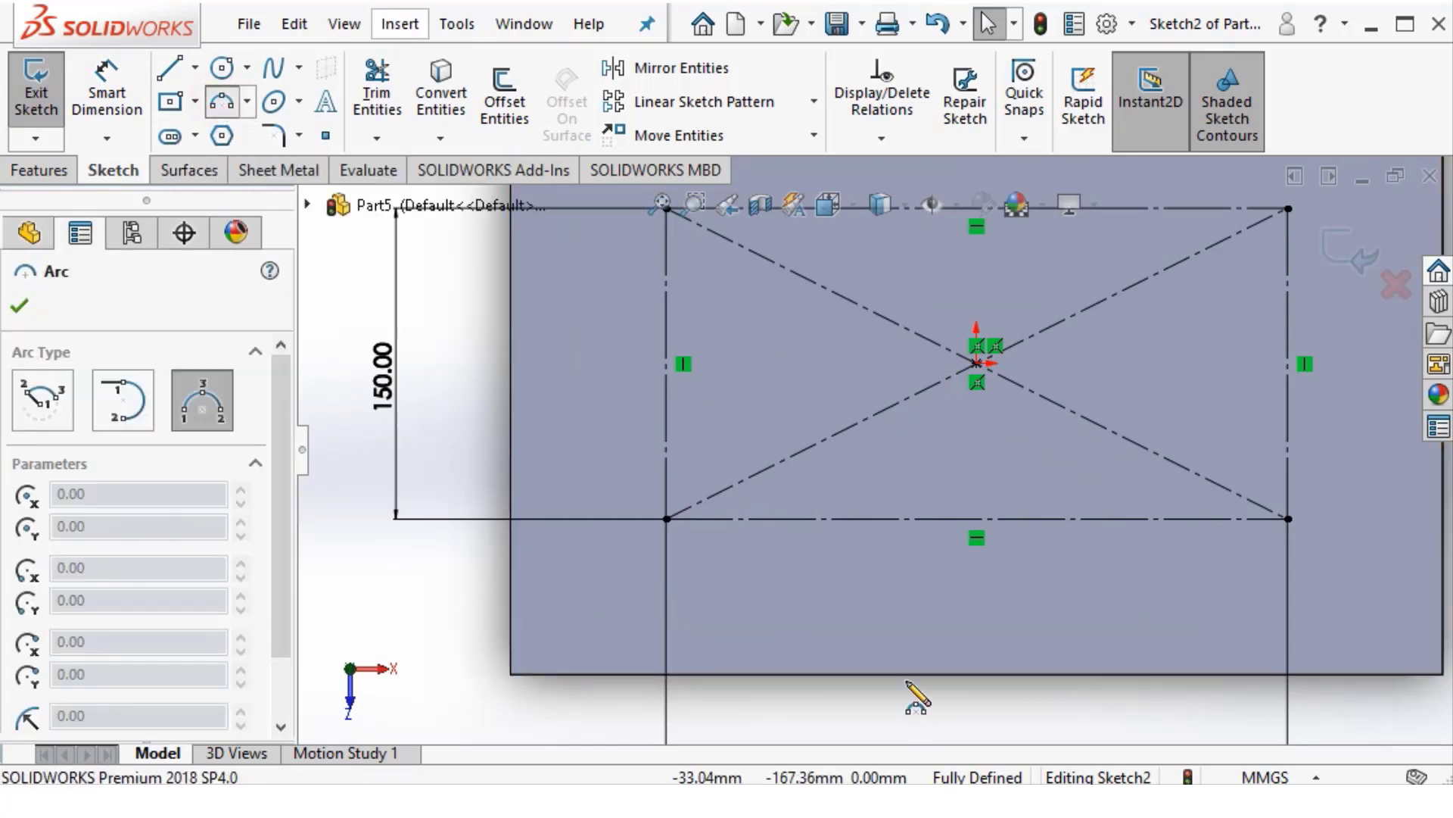
pyautogui.click(795, 521)
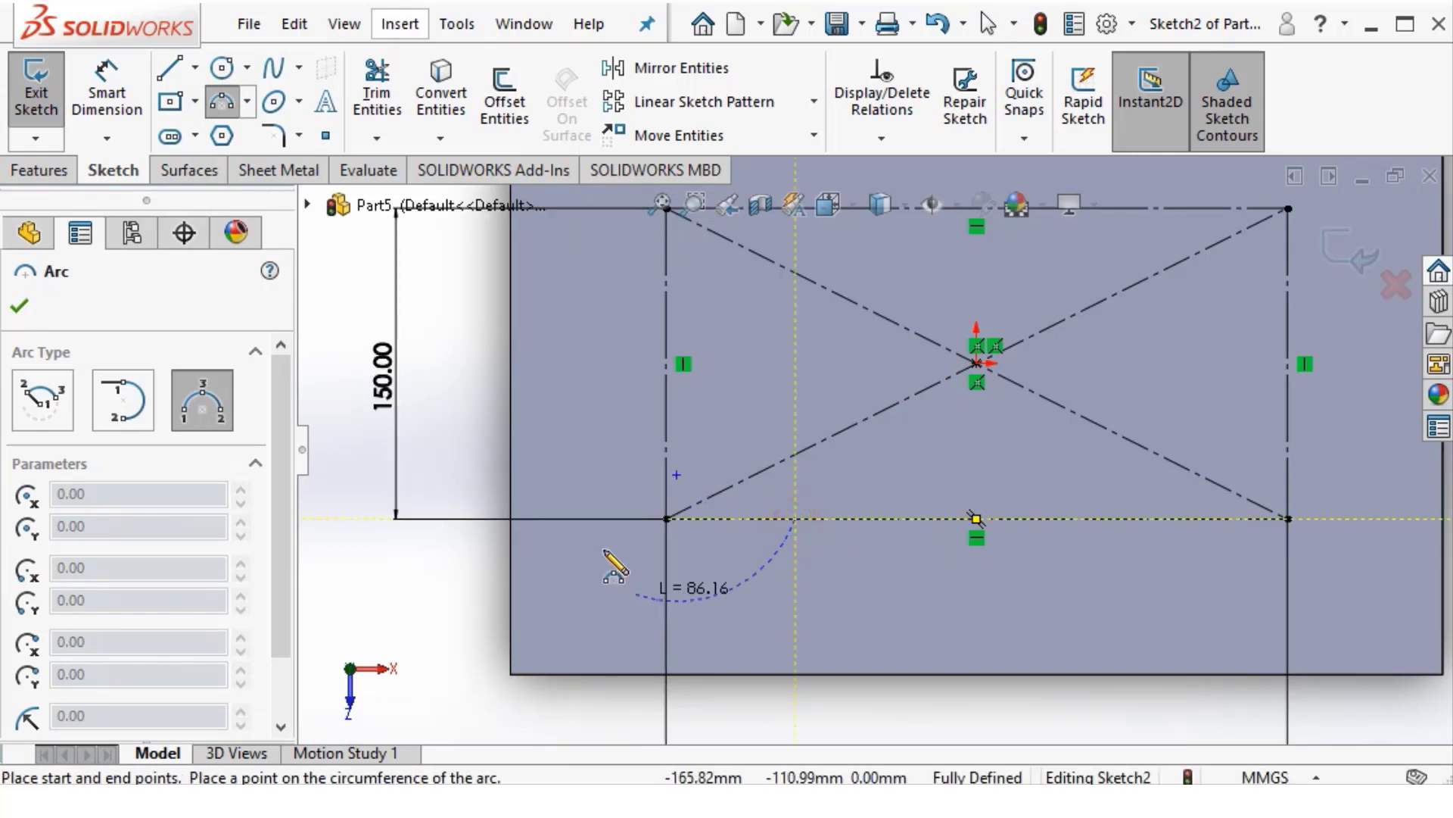
pyautogui.click(665, 437)
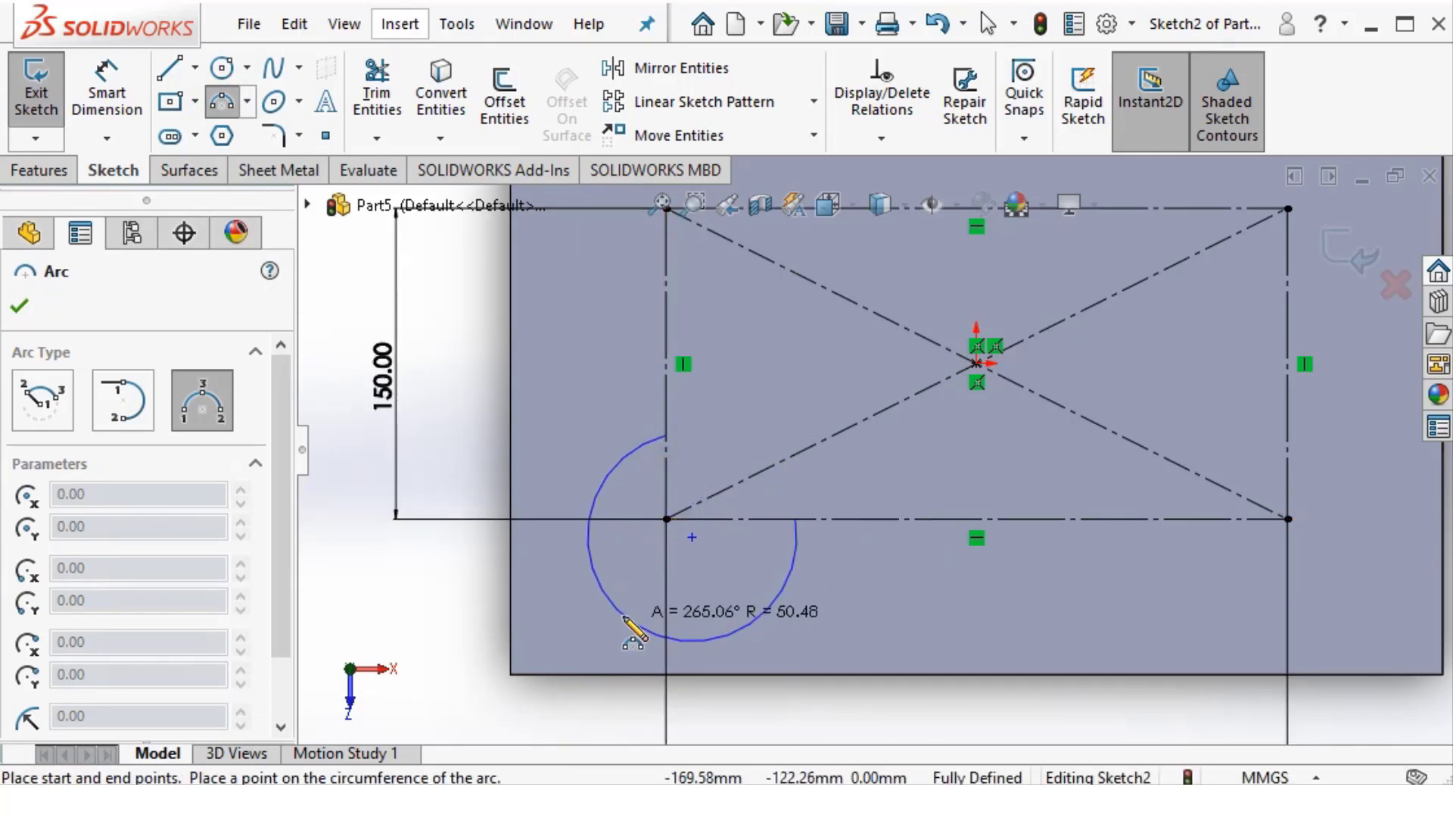
pyautogui.click(579, 603)
pyautogui.press('Escape')
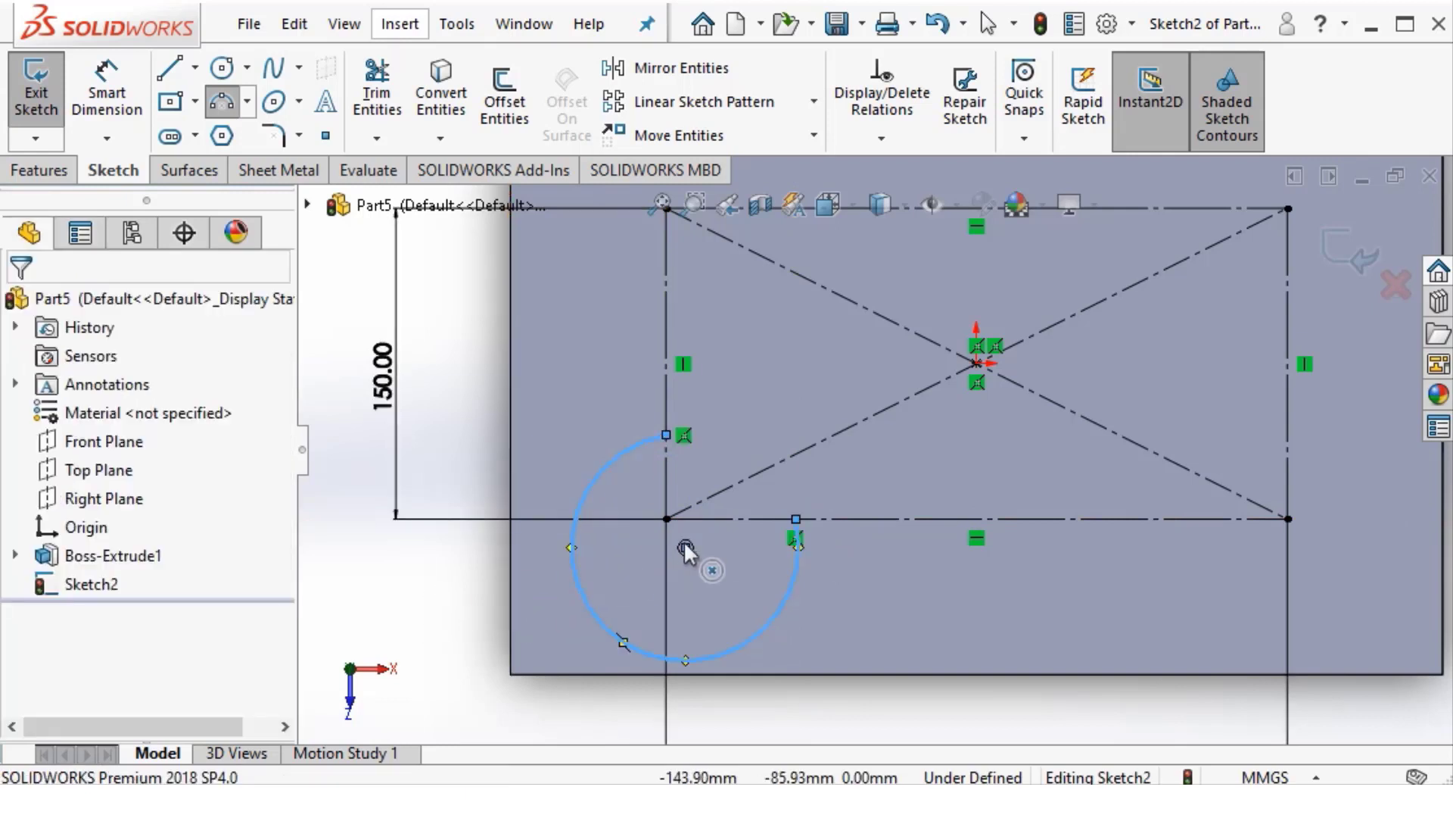
pyautogui.scroll(-3, 685, 542)
pyautogui.click(698, 522)
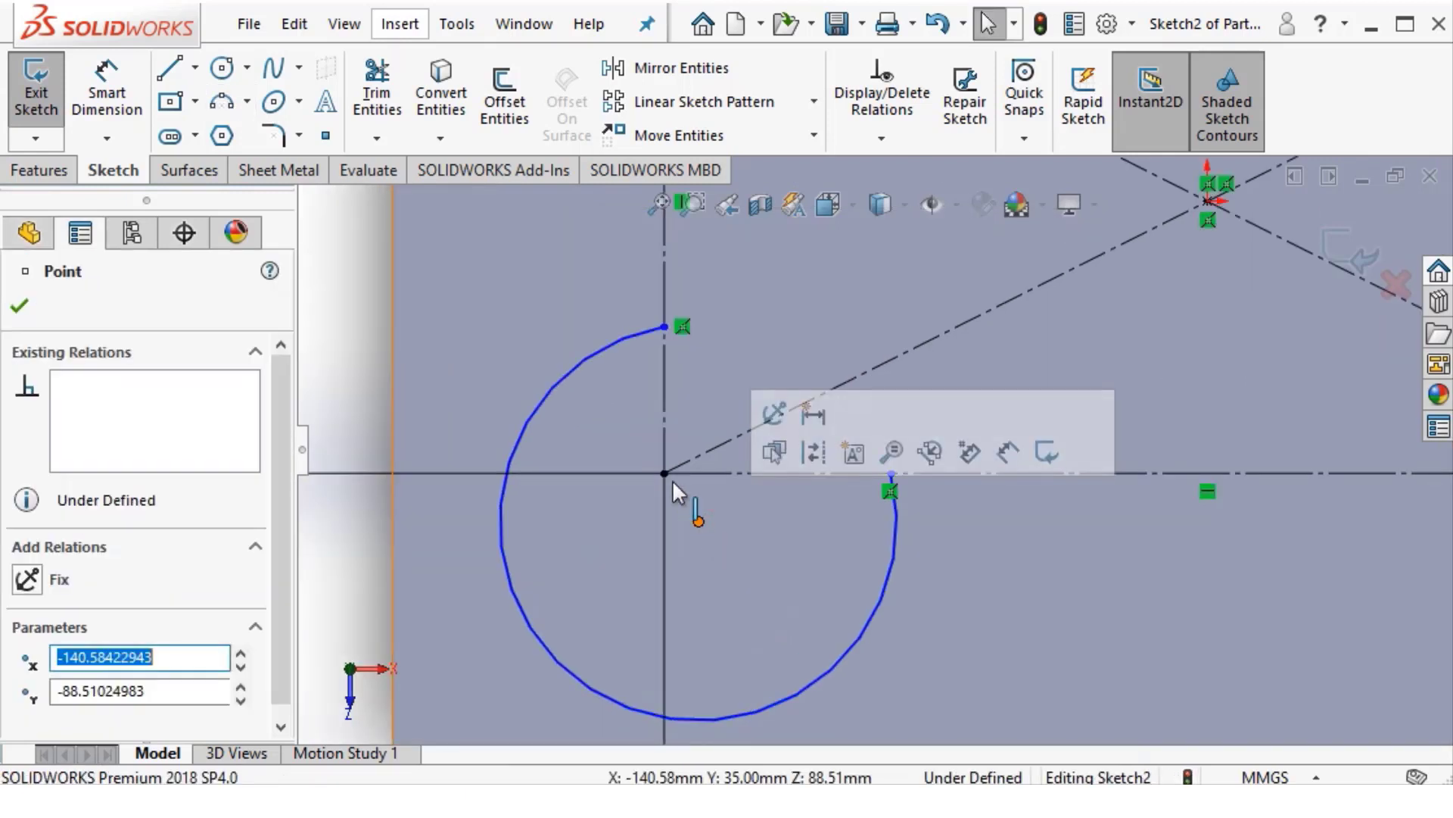
pyautogui.hotkey('ctrl', 'z')
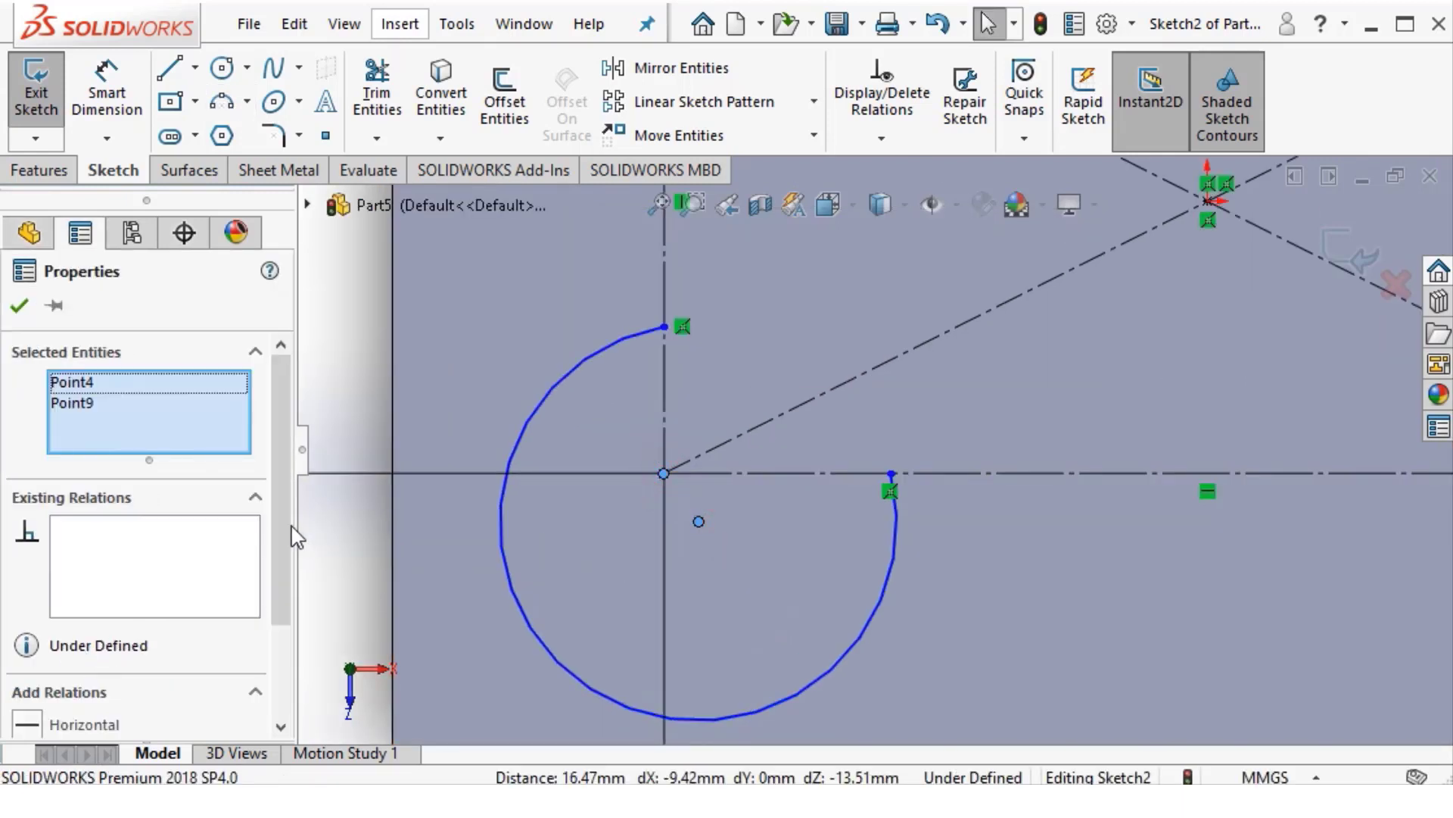
pyautogui.scroll(-1, 280, 596)
pyautogui.scroll(-3, 280, 596)
pyautogui.click(27, 680)
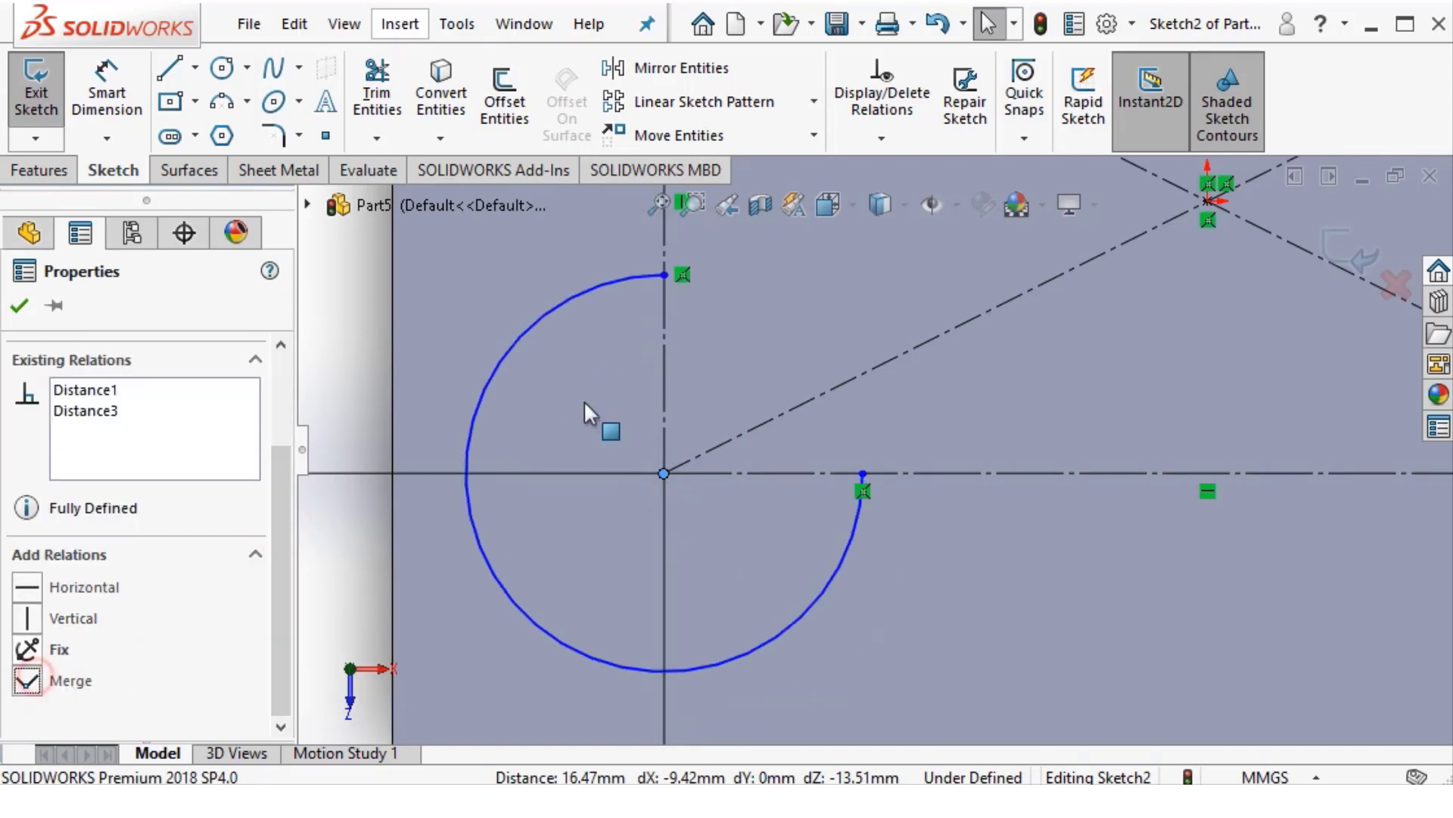
pyautogui.press('f')
# Dimension the corner arc's radius to 50 mm
pyautogui.click(448, 339)
pyautogui.click(107, 84)
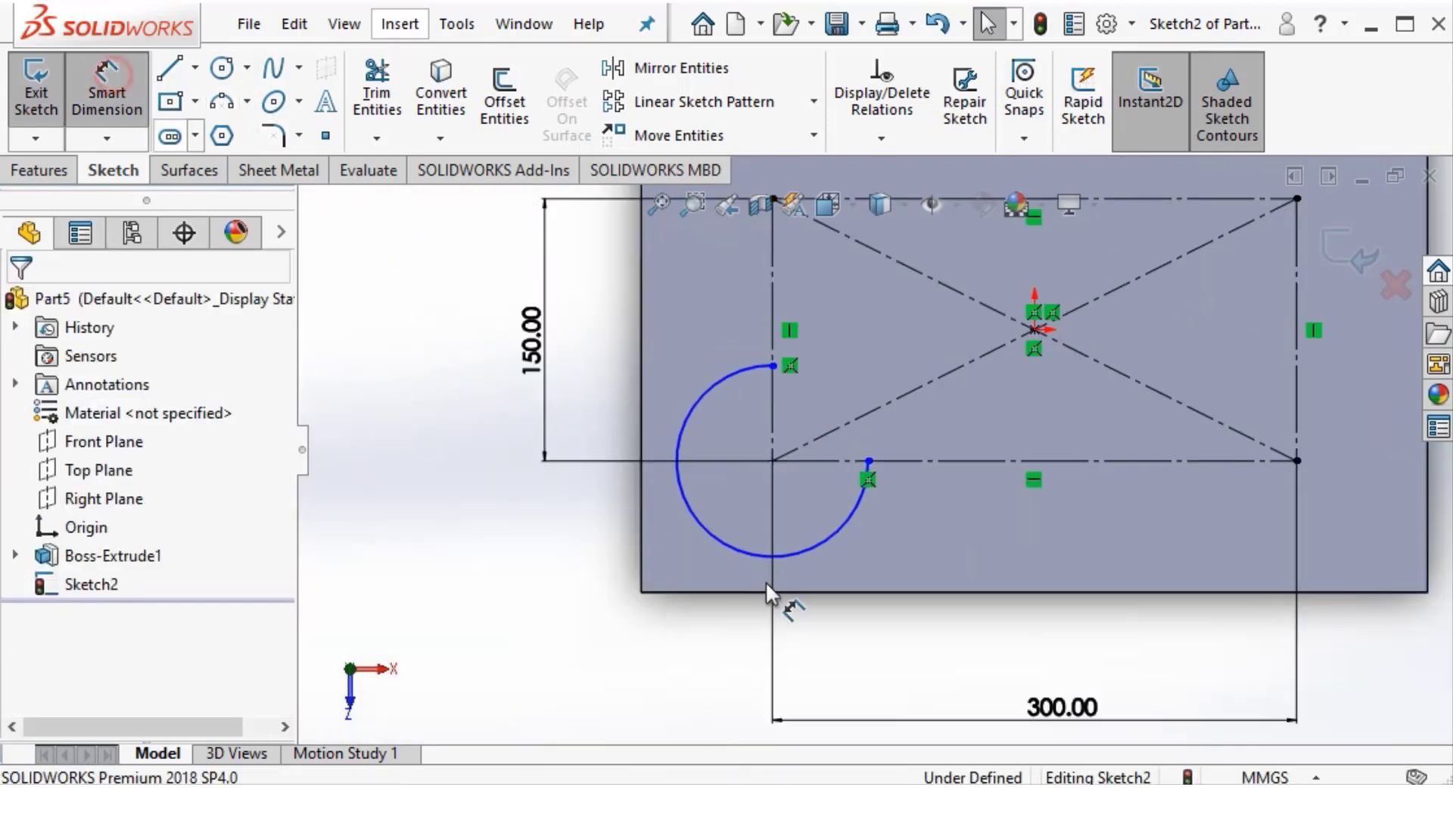
pyautogui.click(688, 515)
pyautogui.click(484, 624)
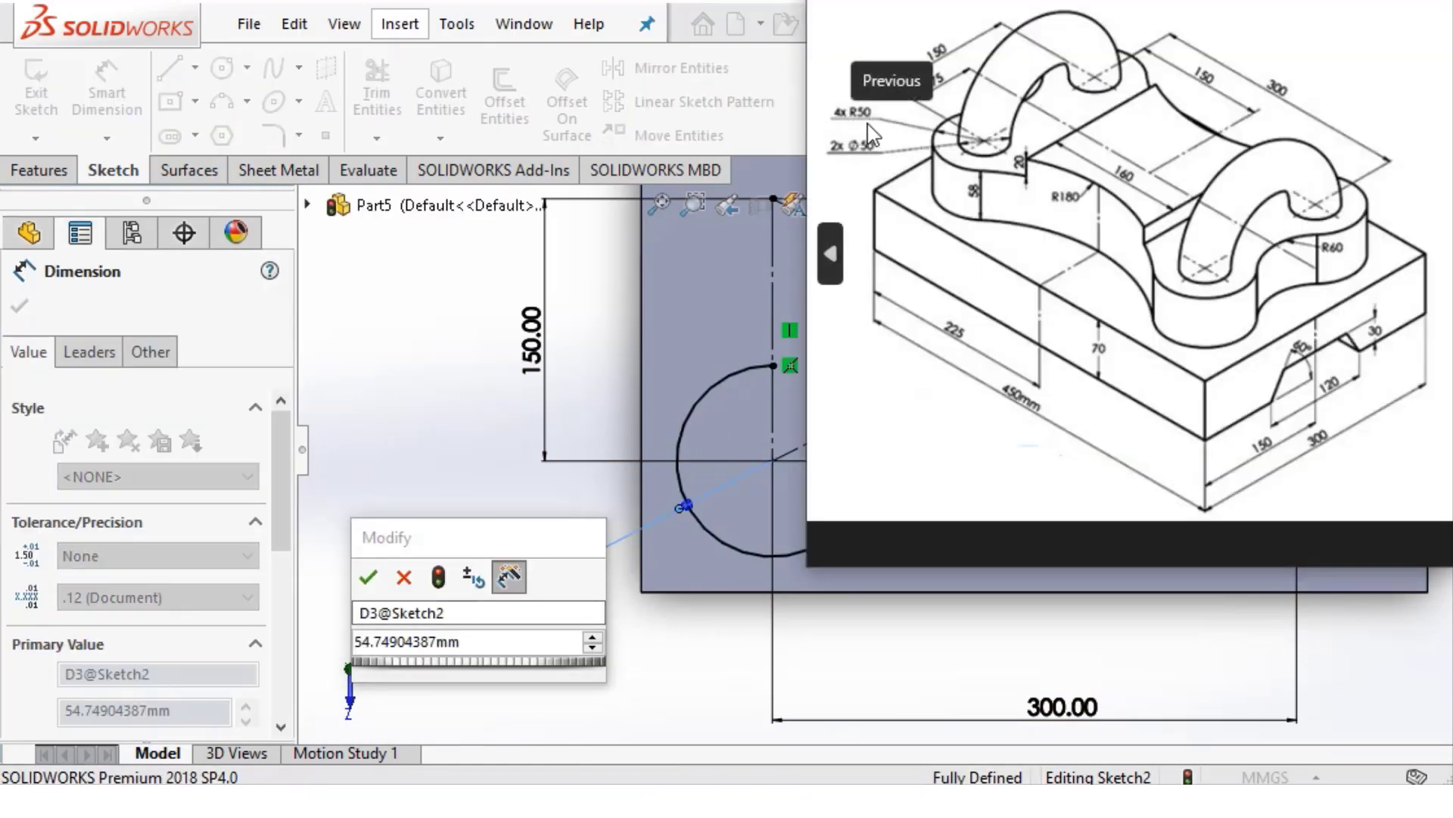
pyautogui.click(433, 644)
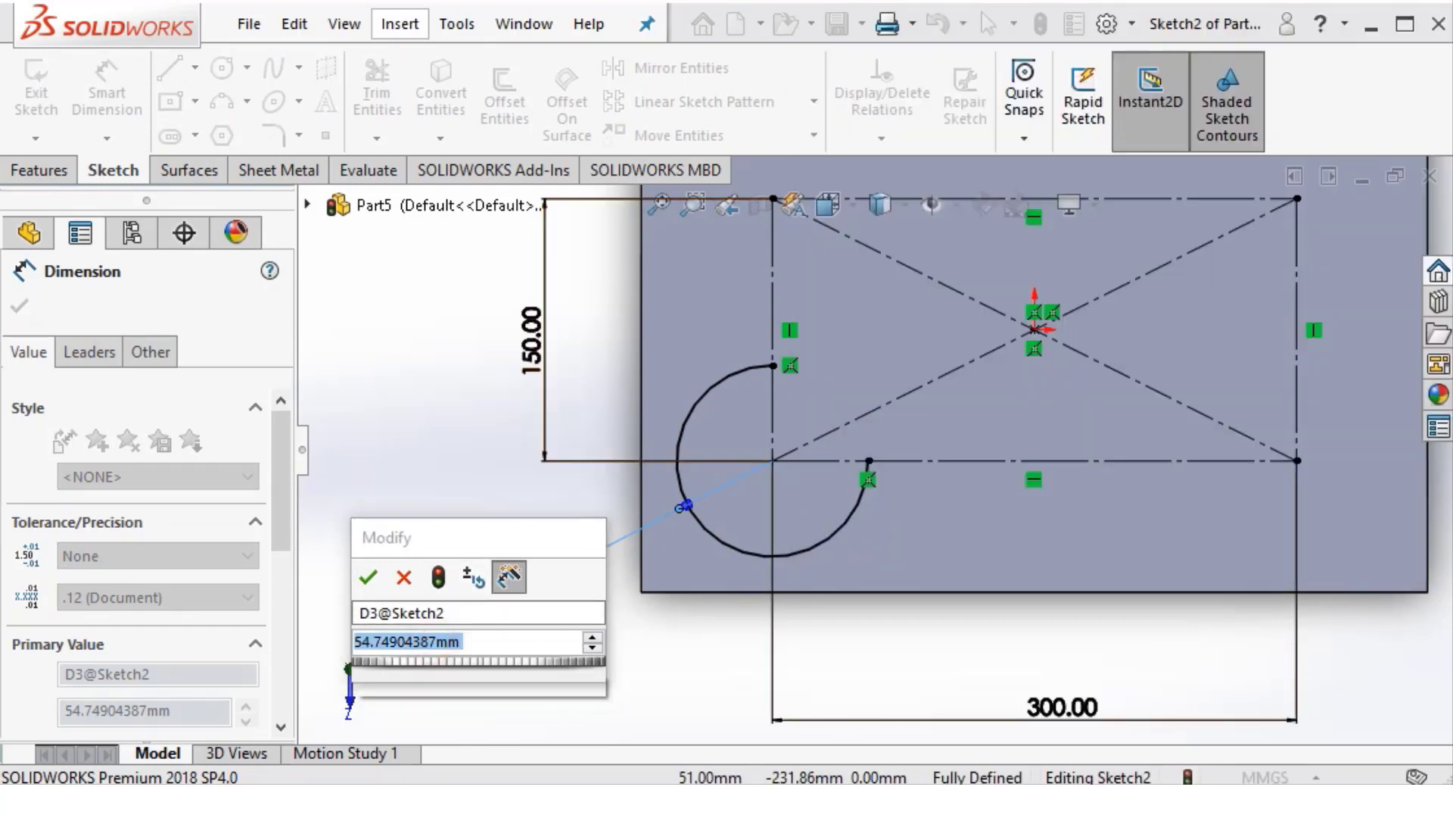
pyautogui.write('50')
pyautogui.press('Return')
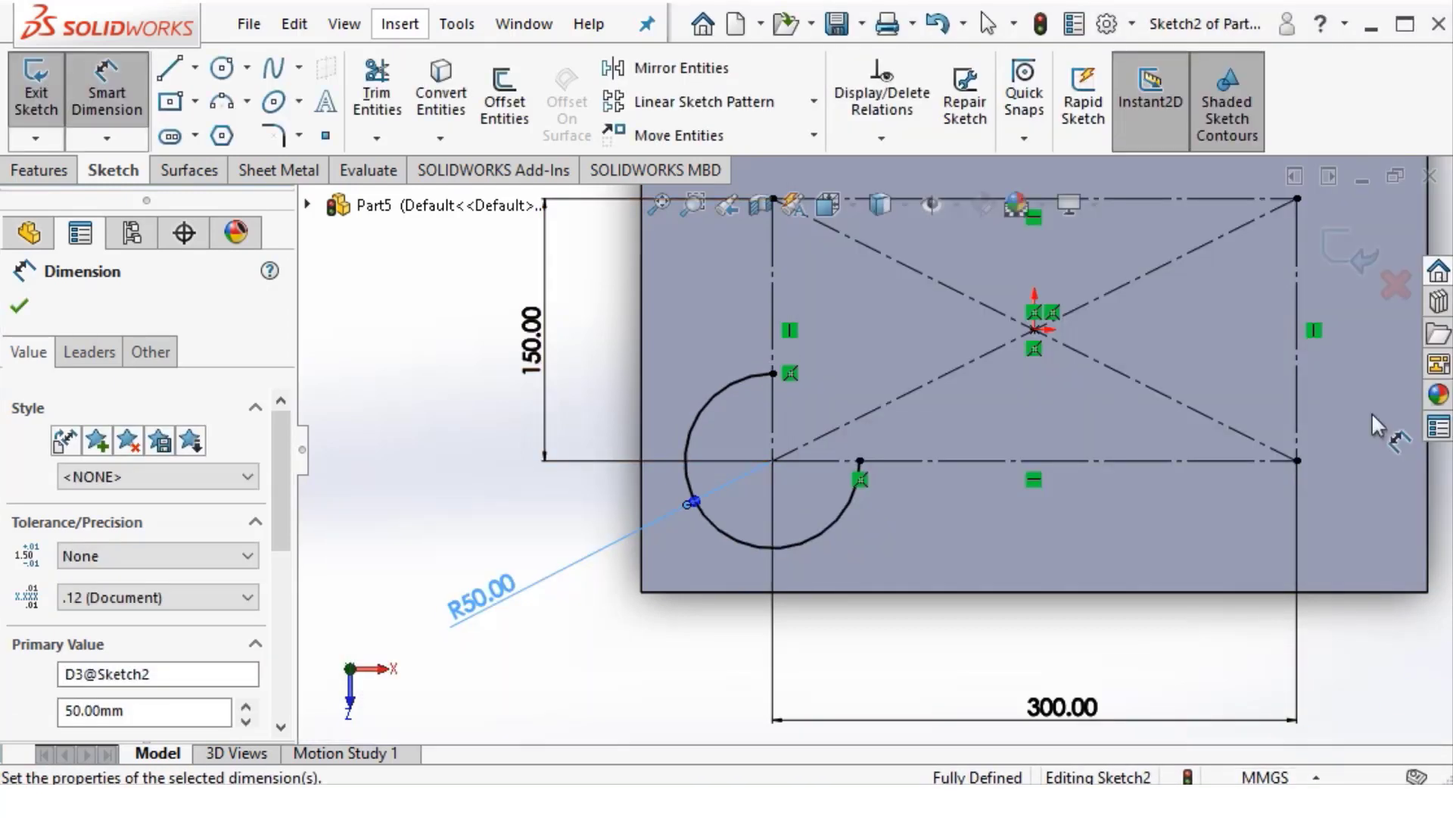
pyautogui.scroll(2, 793, 437)
pyautogui.scroll(-2, 896, 411)
pyautogui.scroll(-1, 868, 382)
pyautogui.scroll(-1, 871, 386)
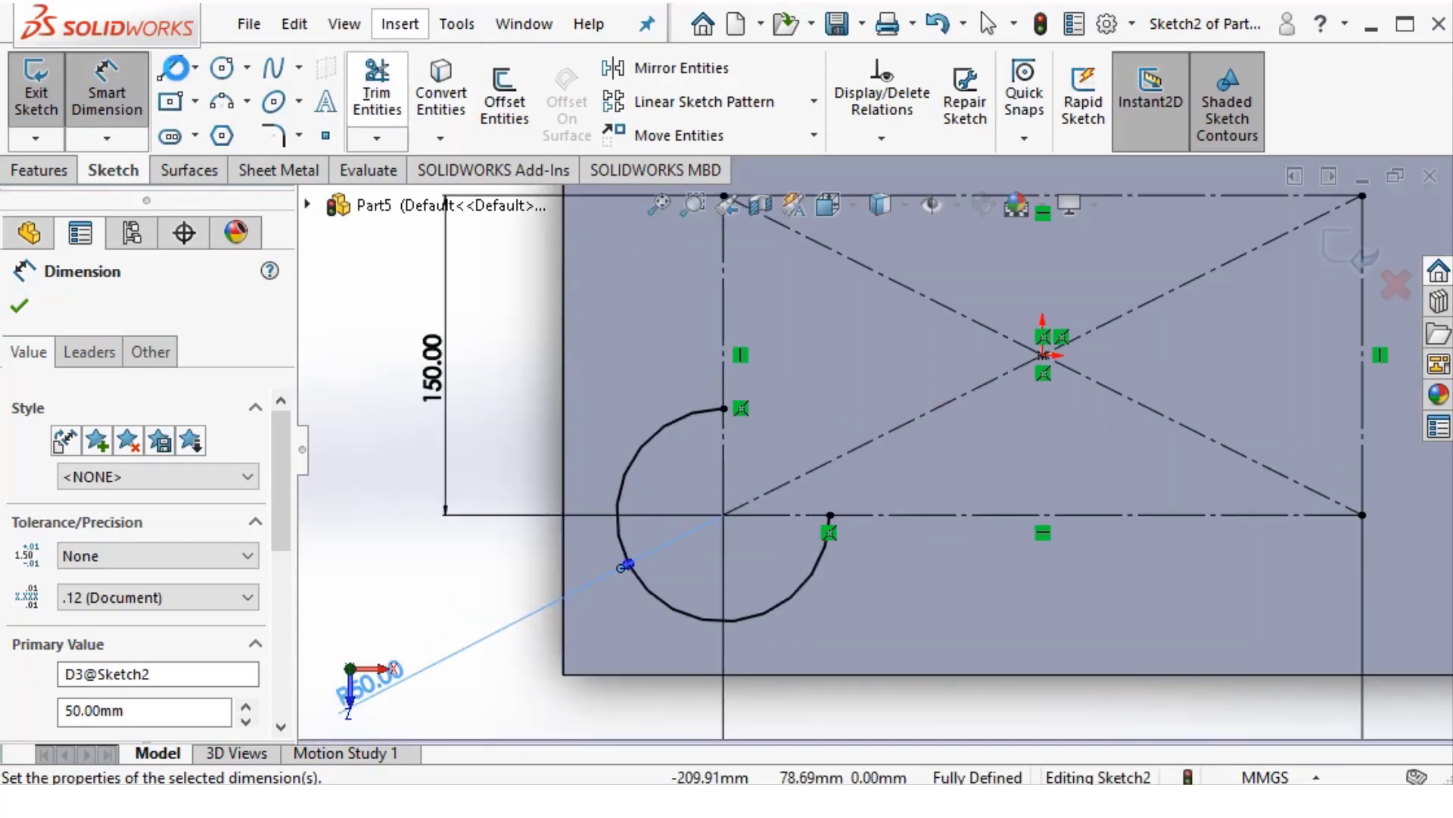
# Draw centrelines from the left edge midpoint to the rectangle centre and up to the top edge
pyautogui.click(195, 66)
pyautogui.scroll(1, 1142, 413)
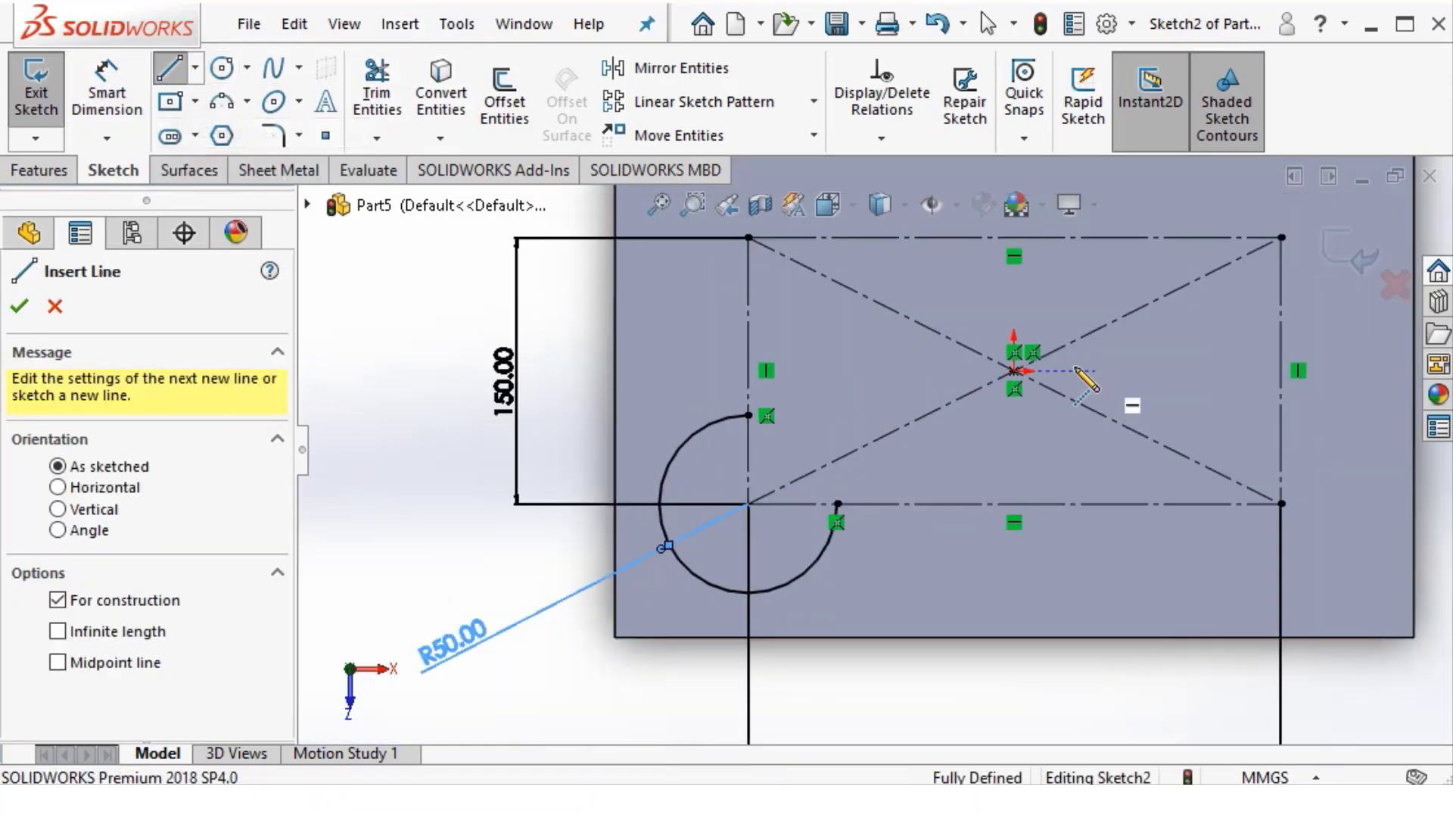
pyautogui.scroll(-1, 1087, 406)
pyautogui.click(665, 396)
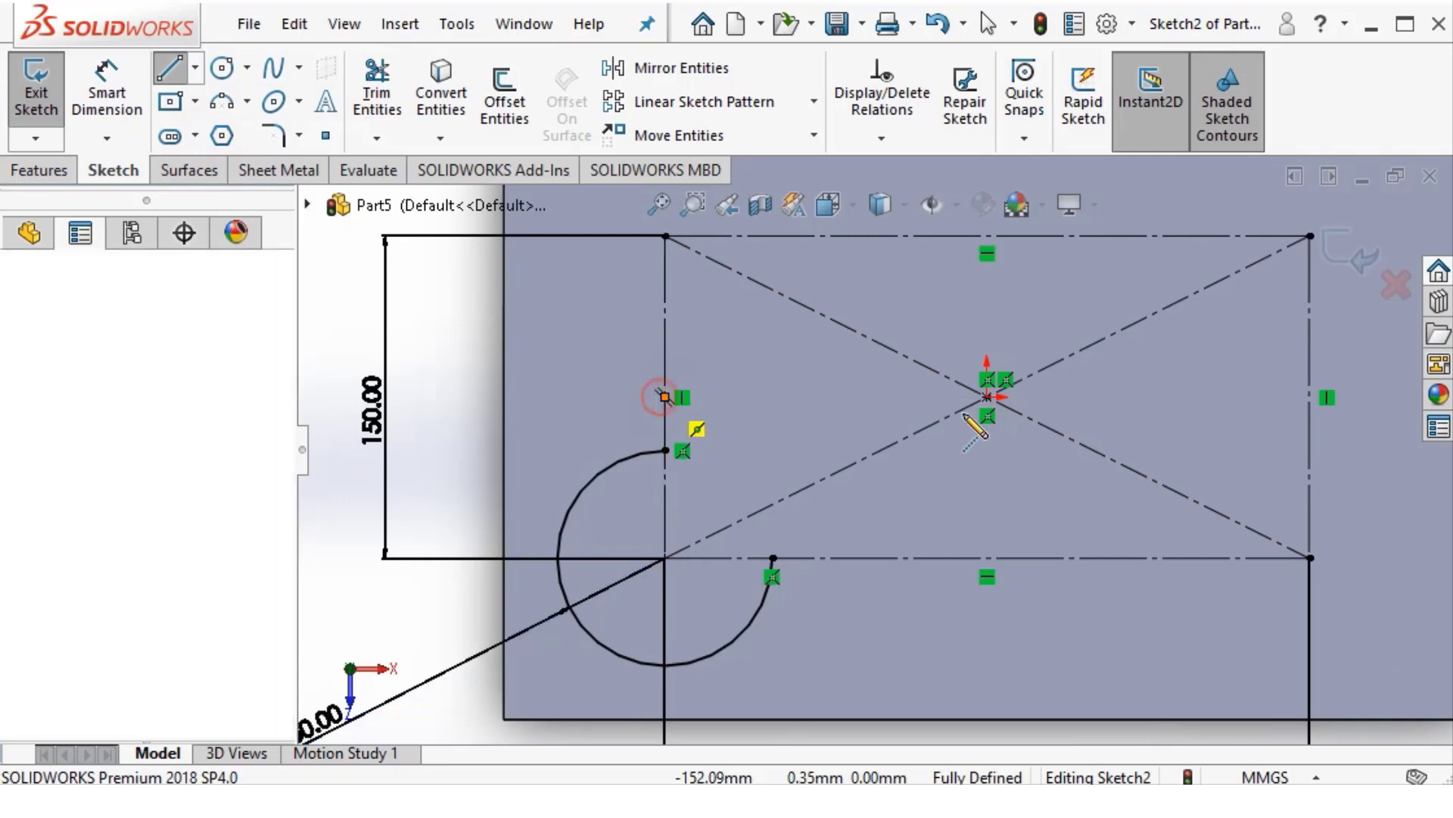
pyautogui.click(986, 396)
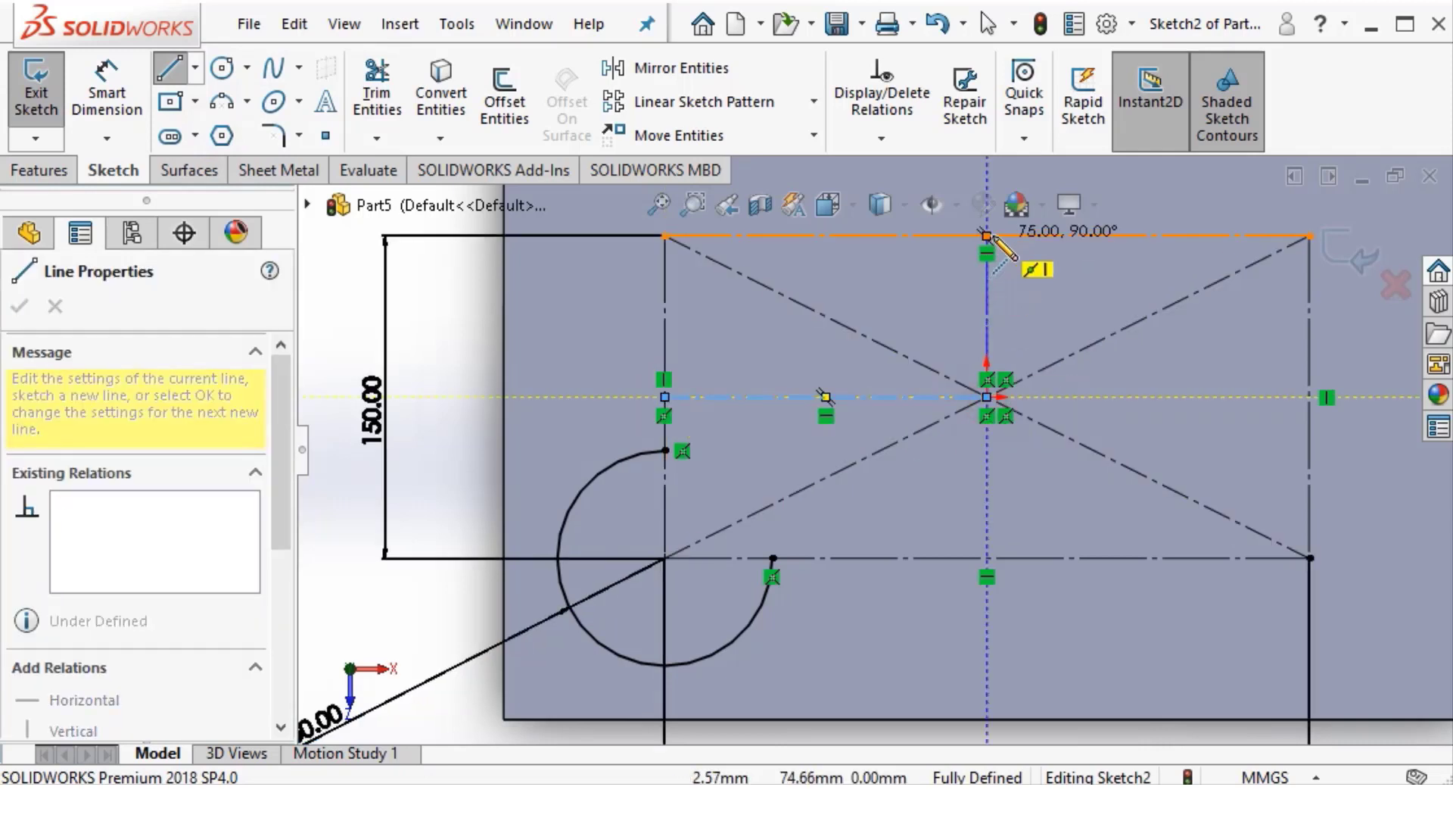
pyautogui.click(986, 237)
pyautogui.press('Escape')
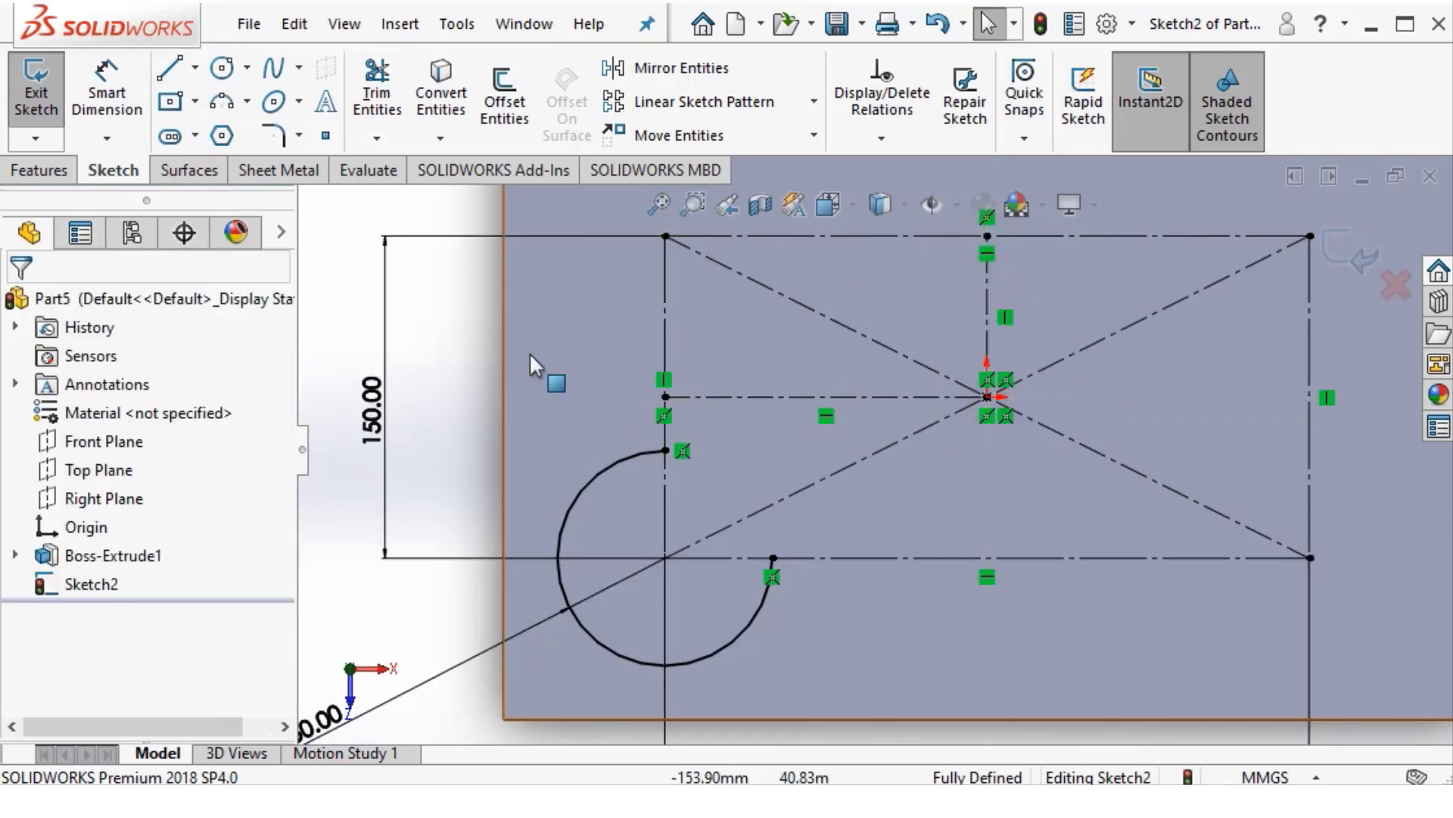
pyautogui.click(666, 72)
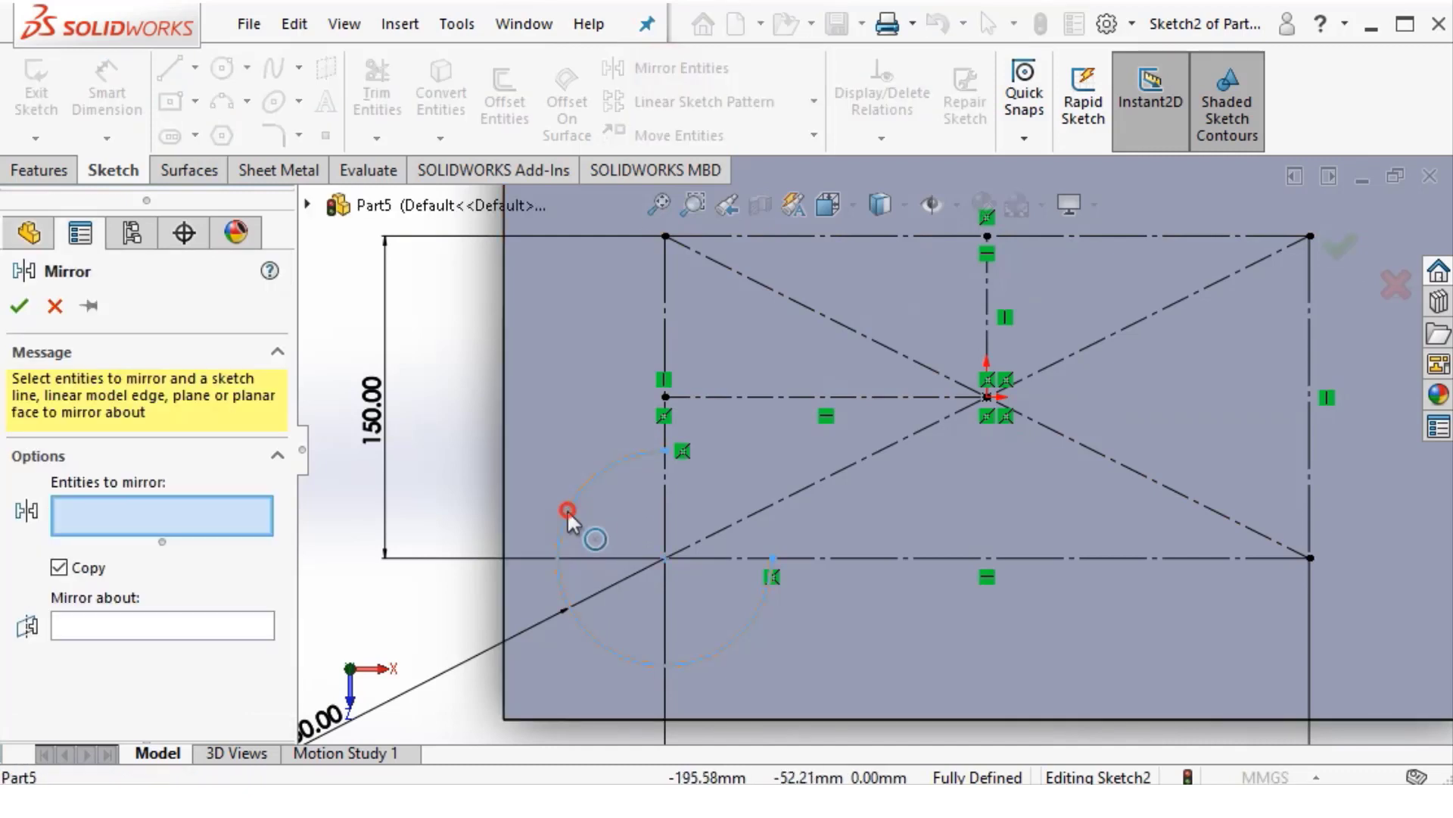
# Mirror Arc1 about the vertical centreline Line8 to create the bottom-right R50 arc
pyautogui.click(567, 511)
pyautogui.click(155, 632)
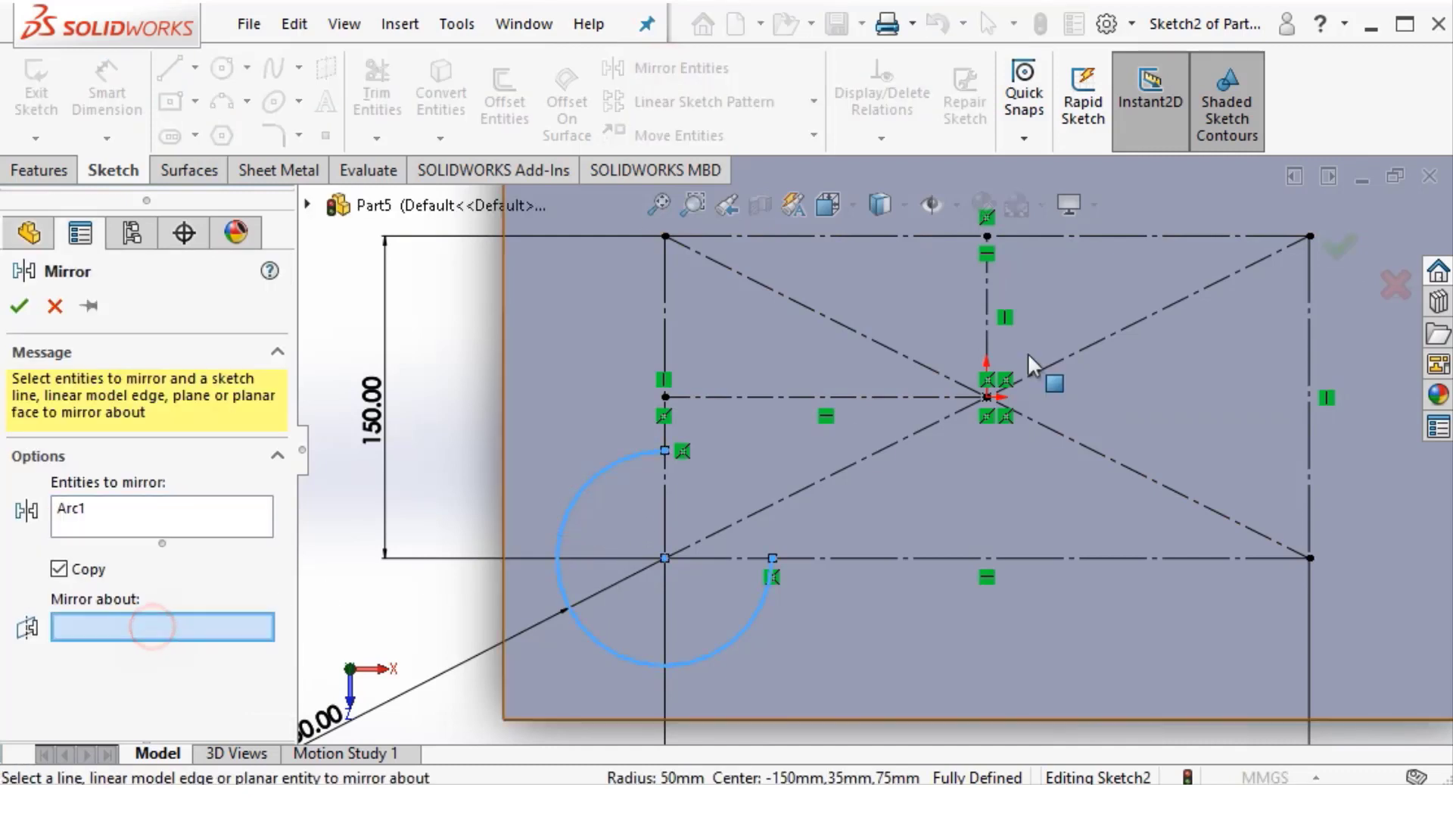
pyautogui.click(987, 327)
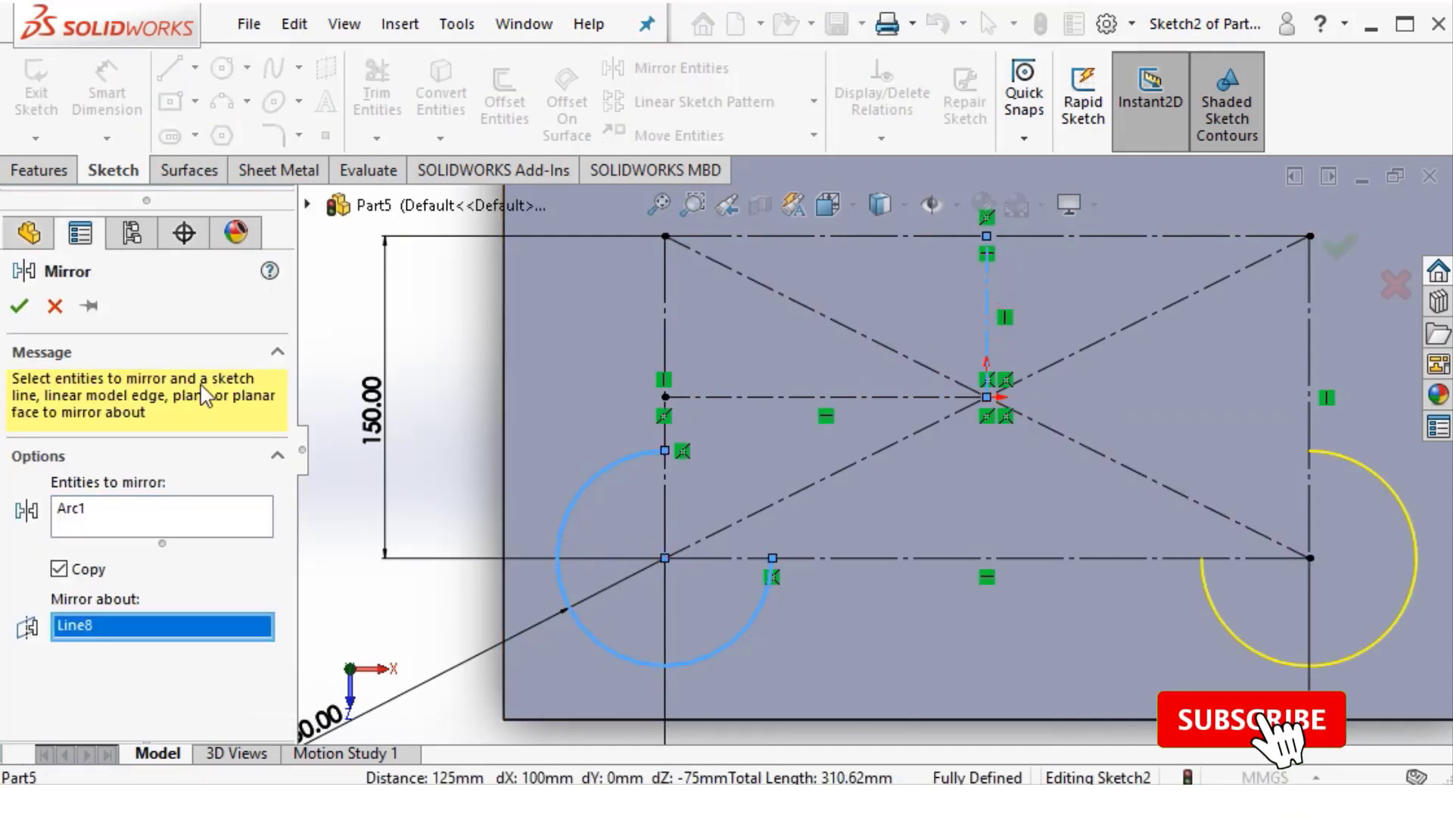
pyautogui.click(19, 305)
pyautogui.scroll(2, 871, 501)
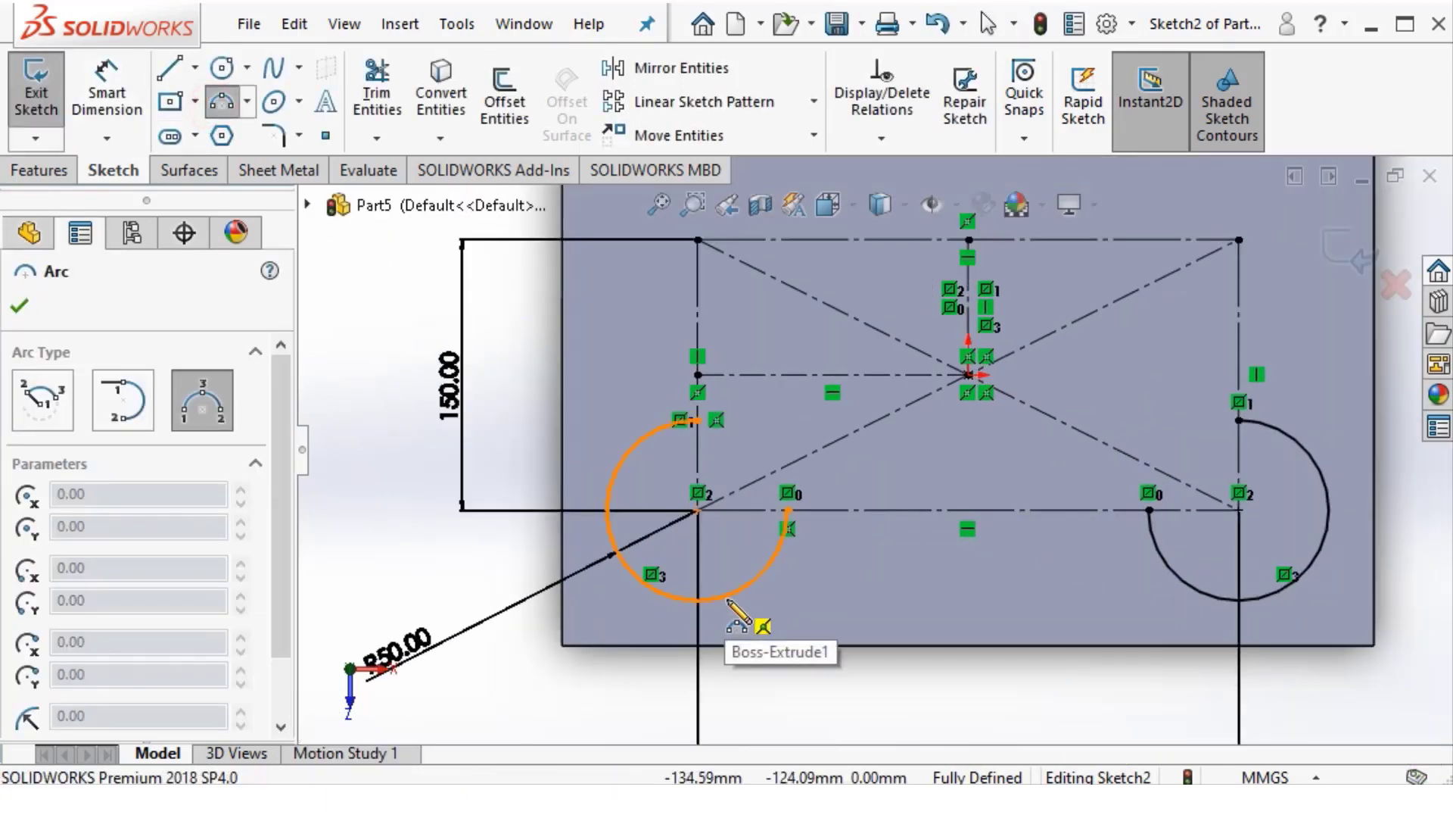
# Draw a three-point arc bridging the left and right R50 arcs along the bottom
pyautogui.click(731, 589)
pyautogui.click(1184, 583)
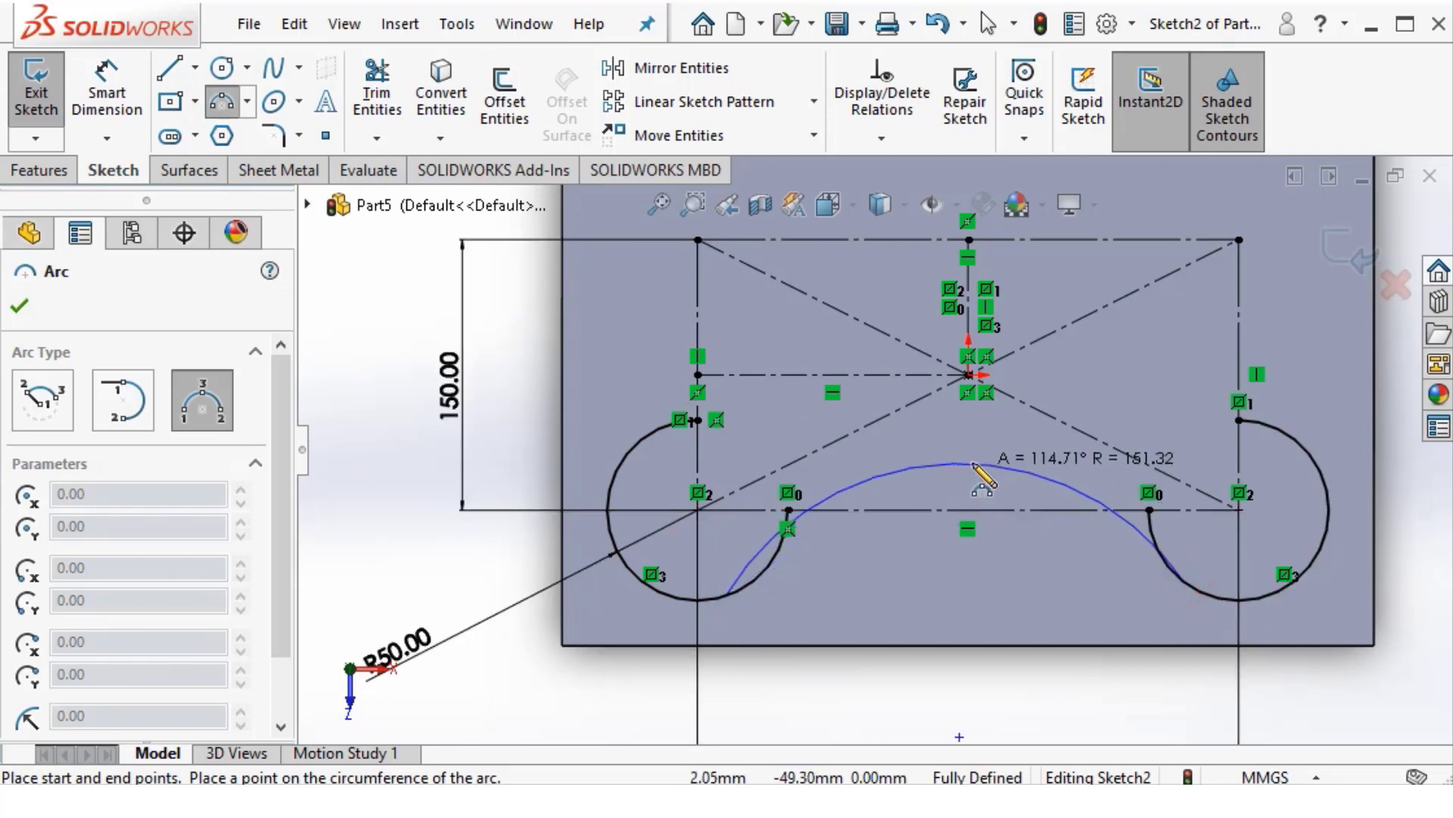
pyautogui.click(971, 463)
pyautogui.press('Escape')
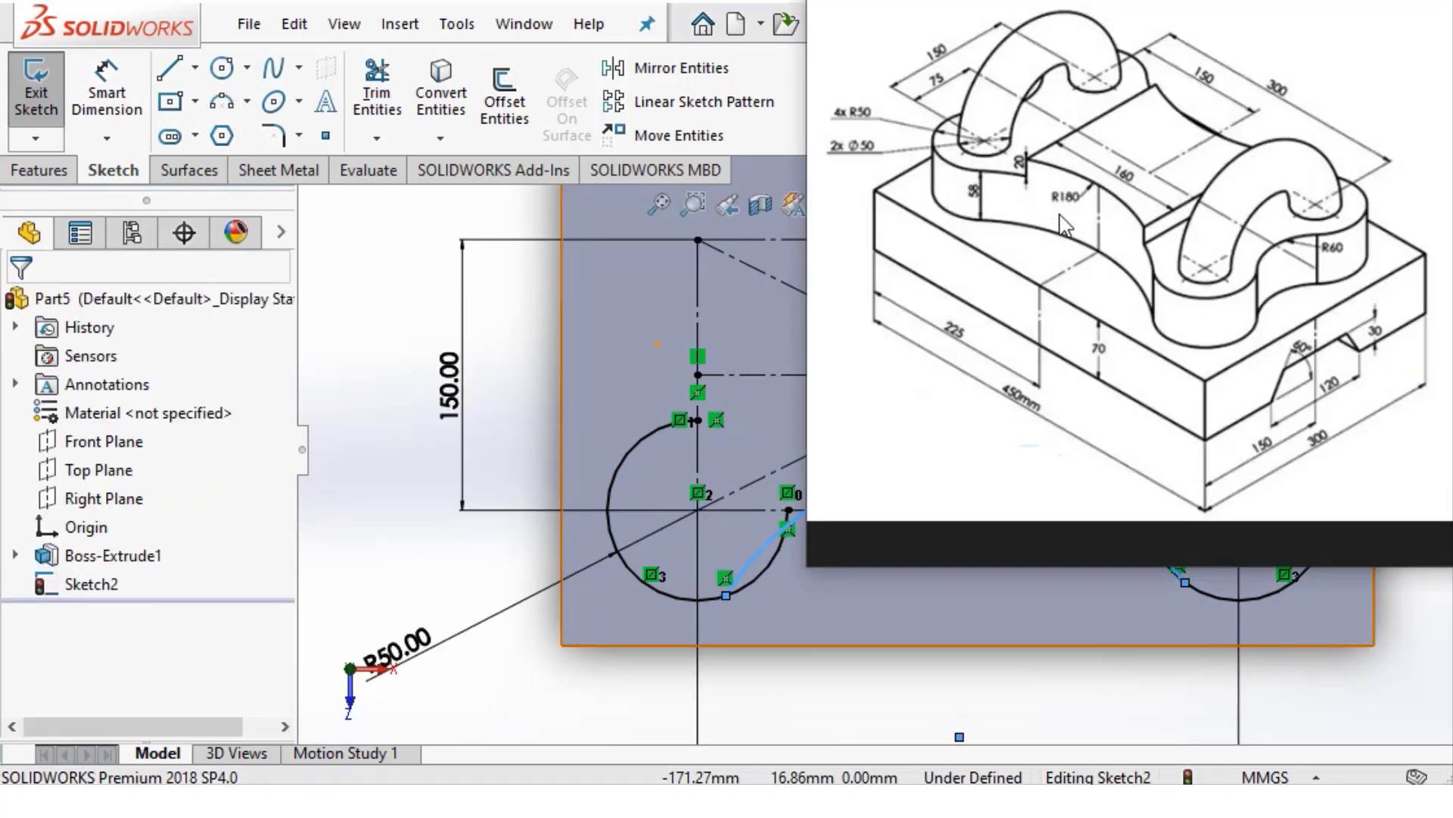
pyautogui.scroll(3, 1096, 223)
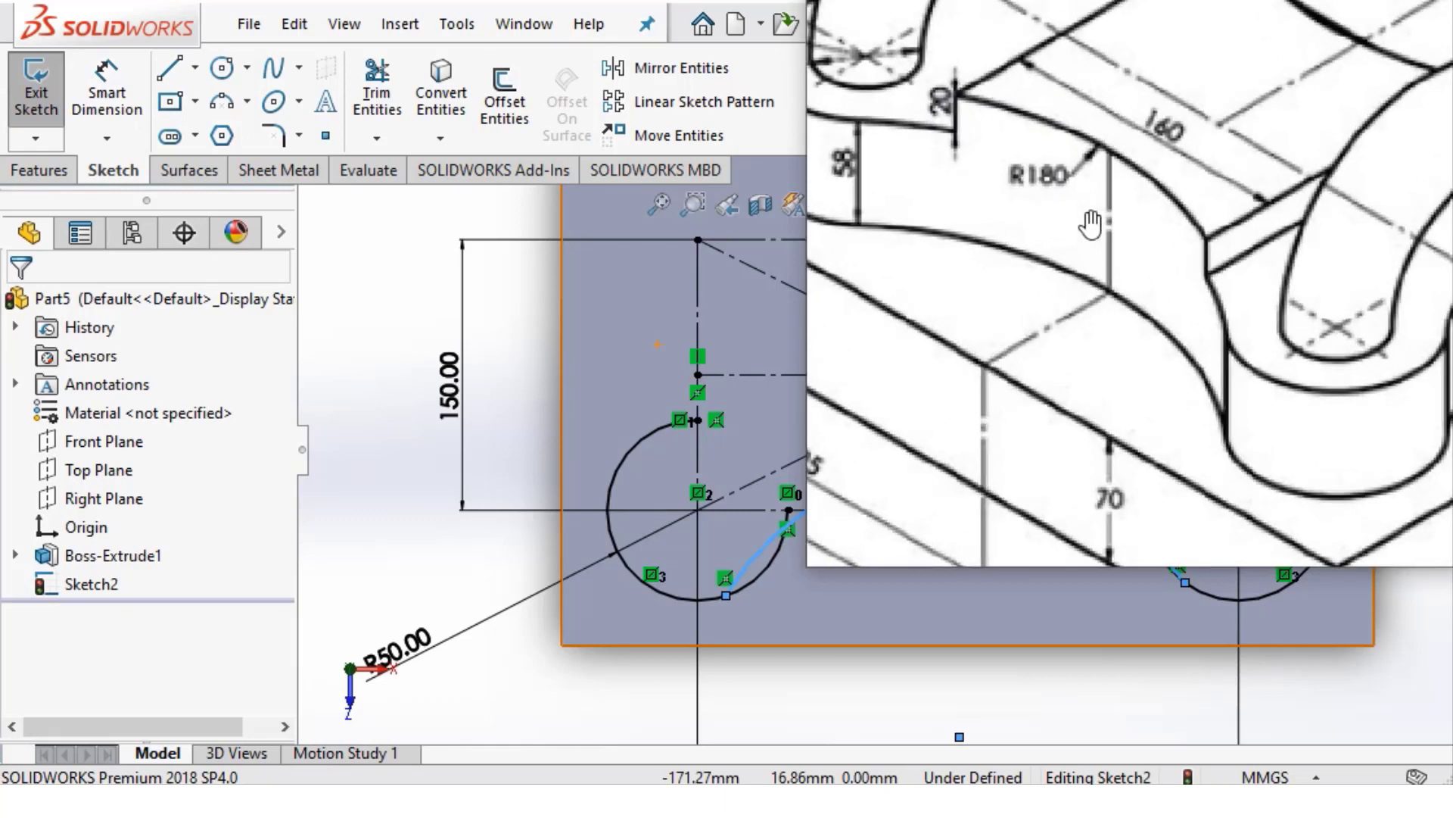
pyautogui.scroll(2, 1075, 221)
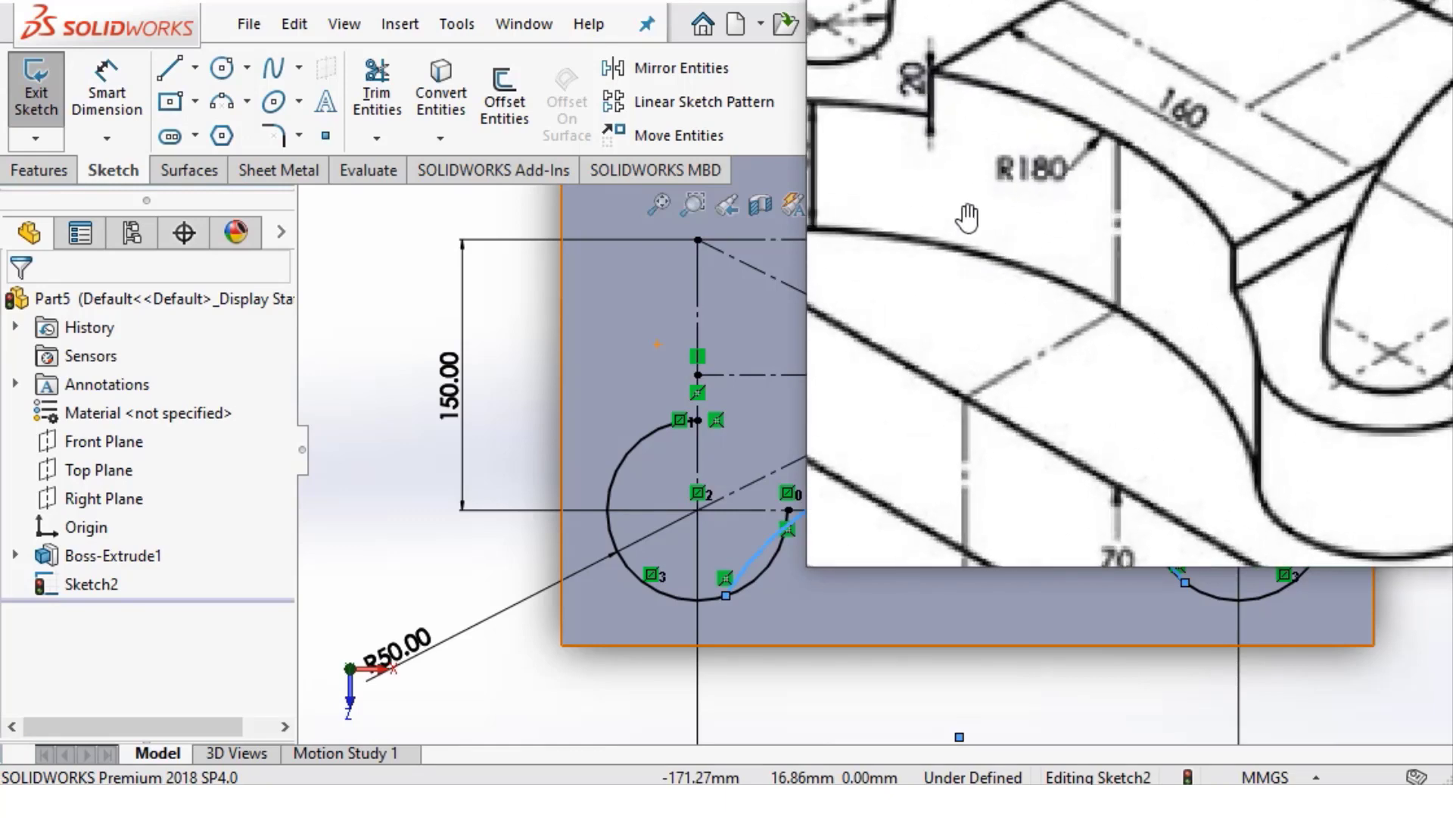
pyautogui.scroll(-5, 968, 218)
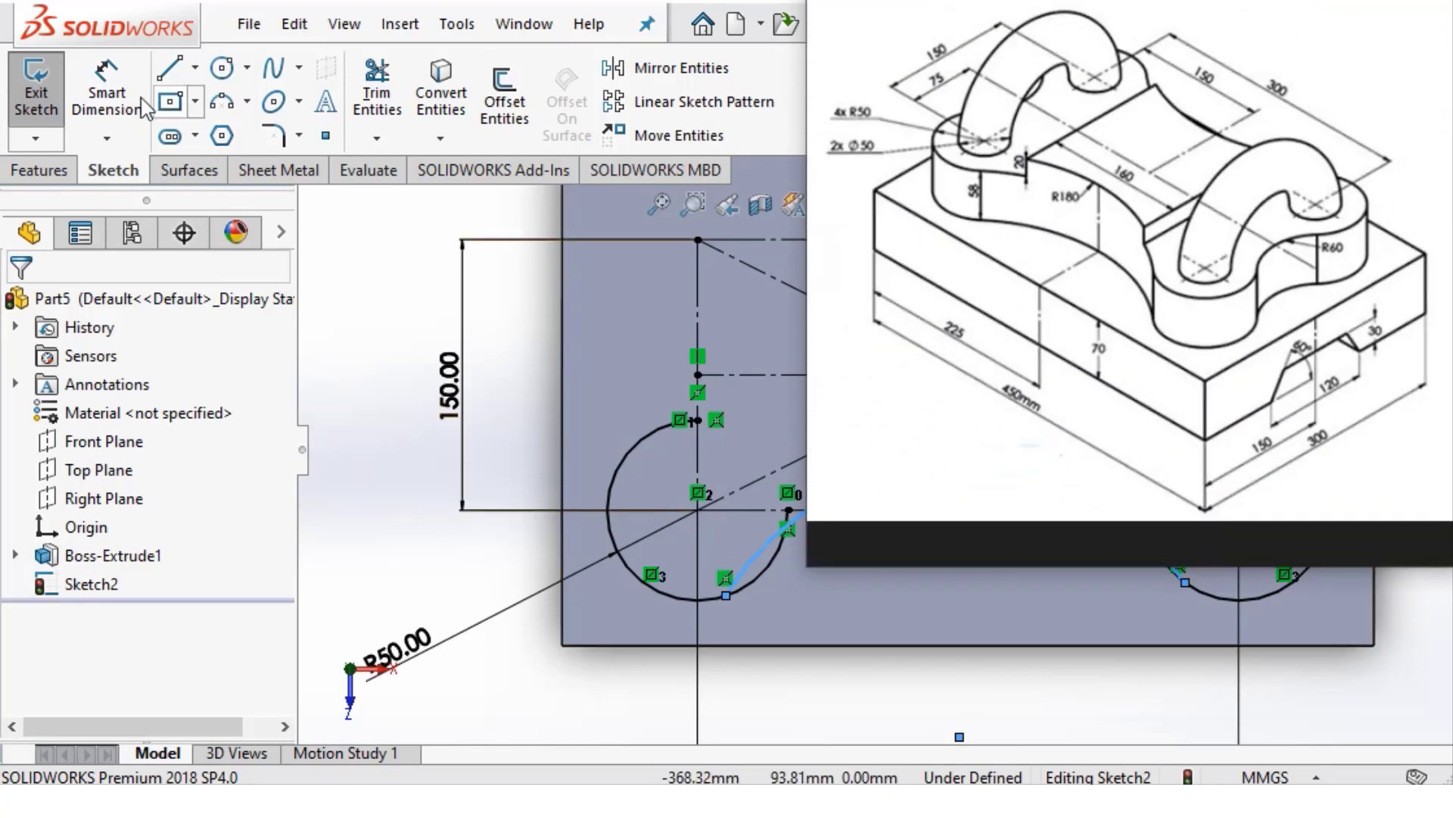
# Dimension the bridging arc's radius to 180 mm
pyautogui.click(106, 84)
pyautogui.click(932, 468)
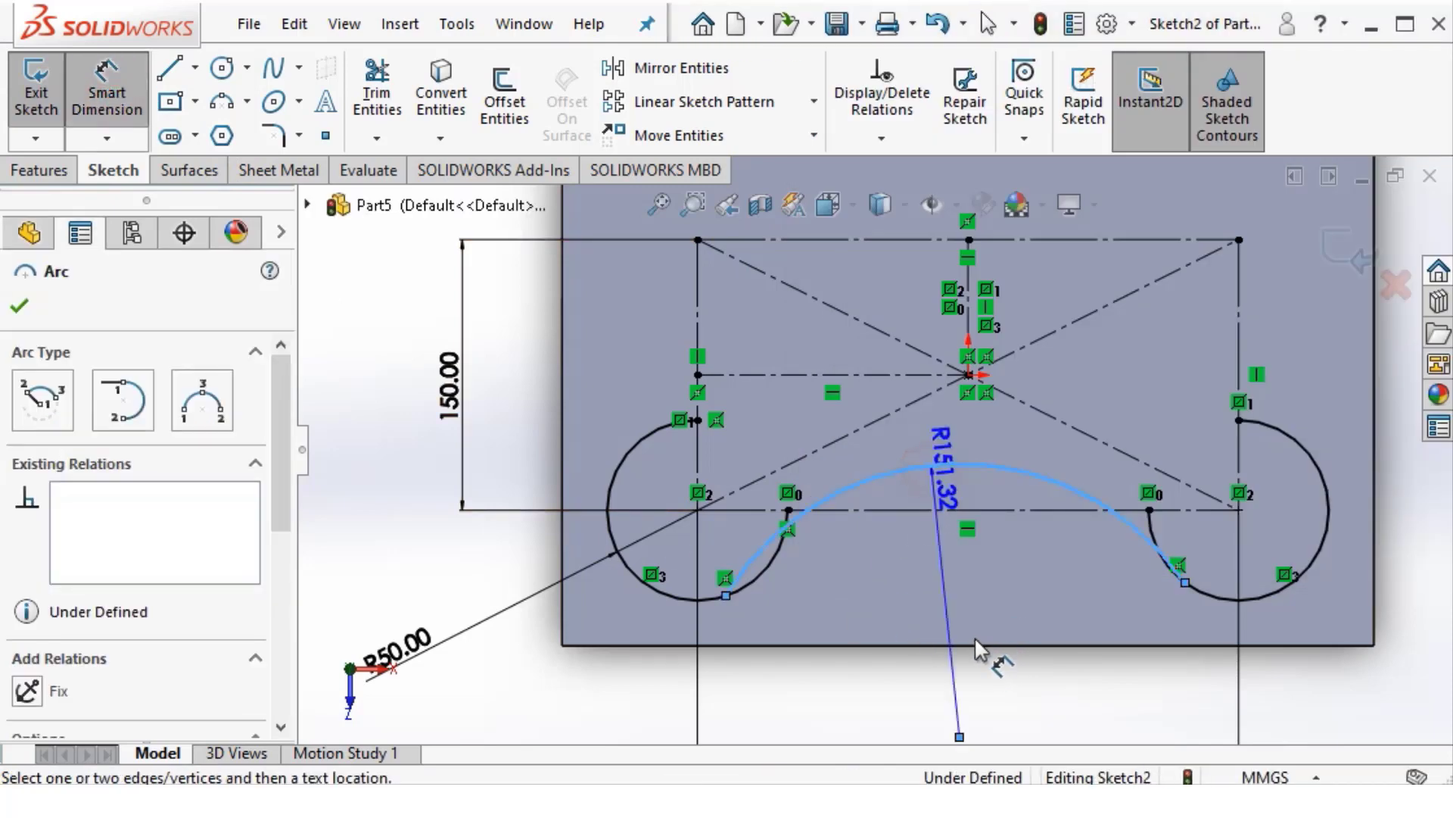
pyautogui.scroll(2, 974, 636)
pyautogui.click(927, 610)
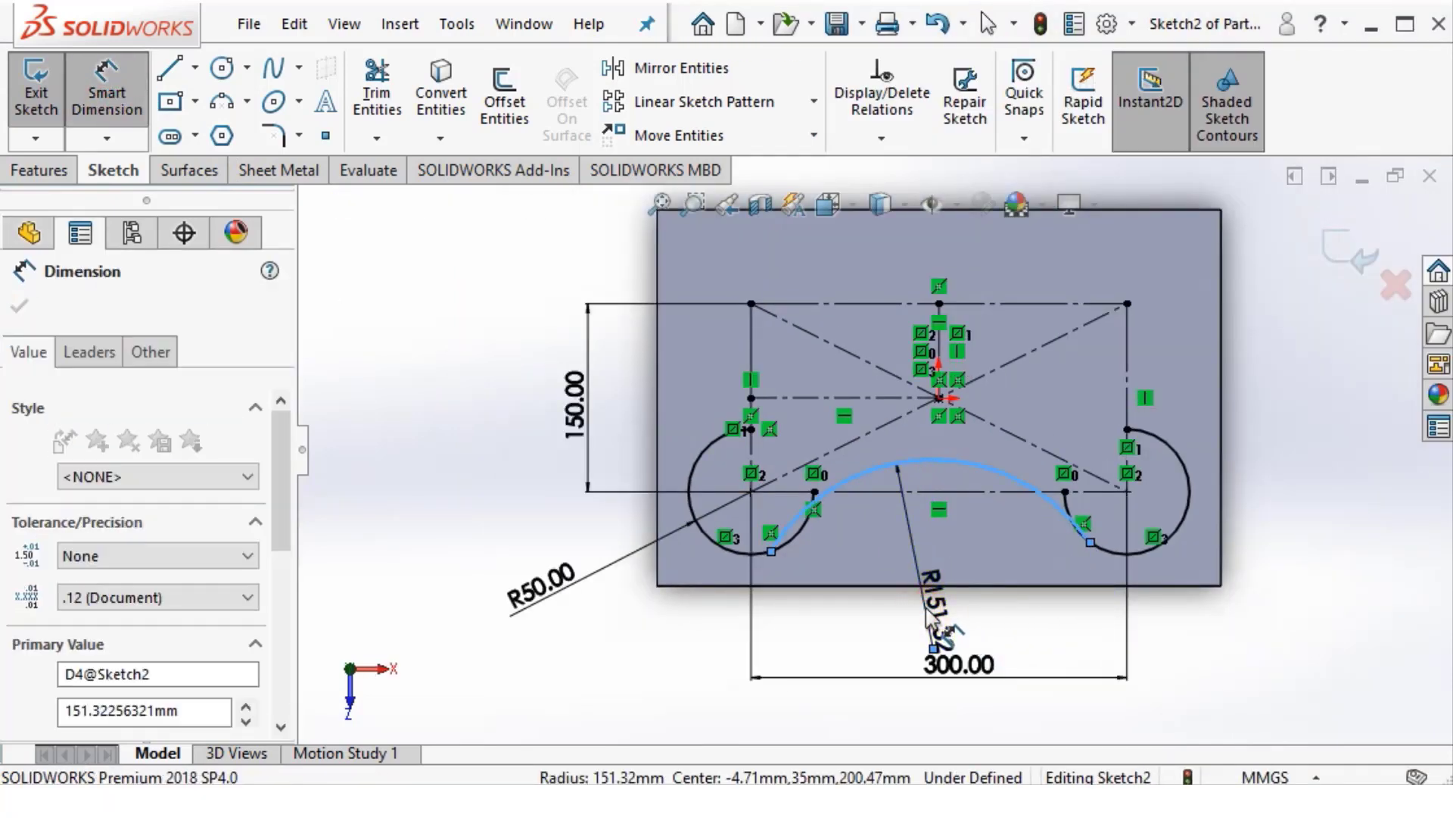
pyautogui.write('180')
pyautogui.press('Return')
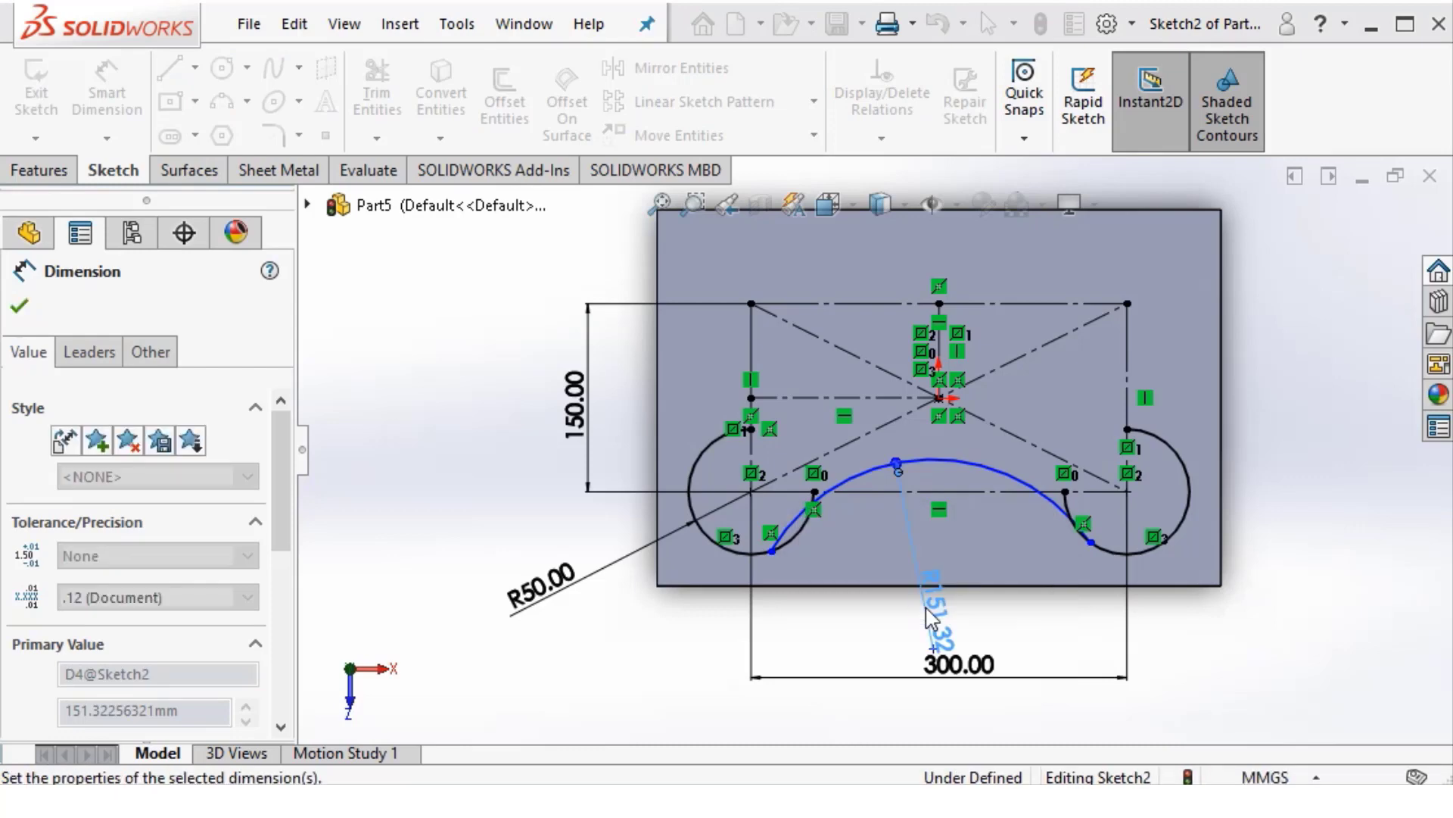
pyautogui.scroll(1, 894, 545)
pyautogui.scroll(-2, 885, 531)
pyautogui.scroll(1, 856, 534)
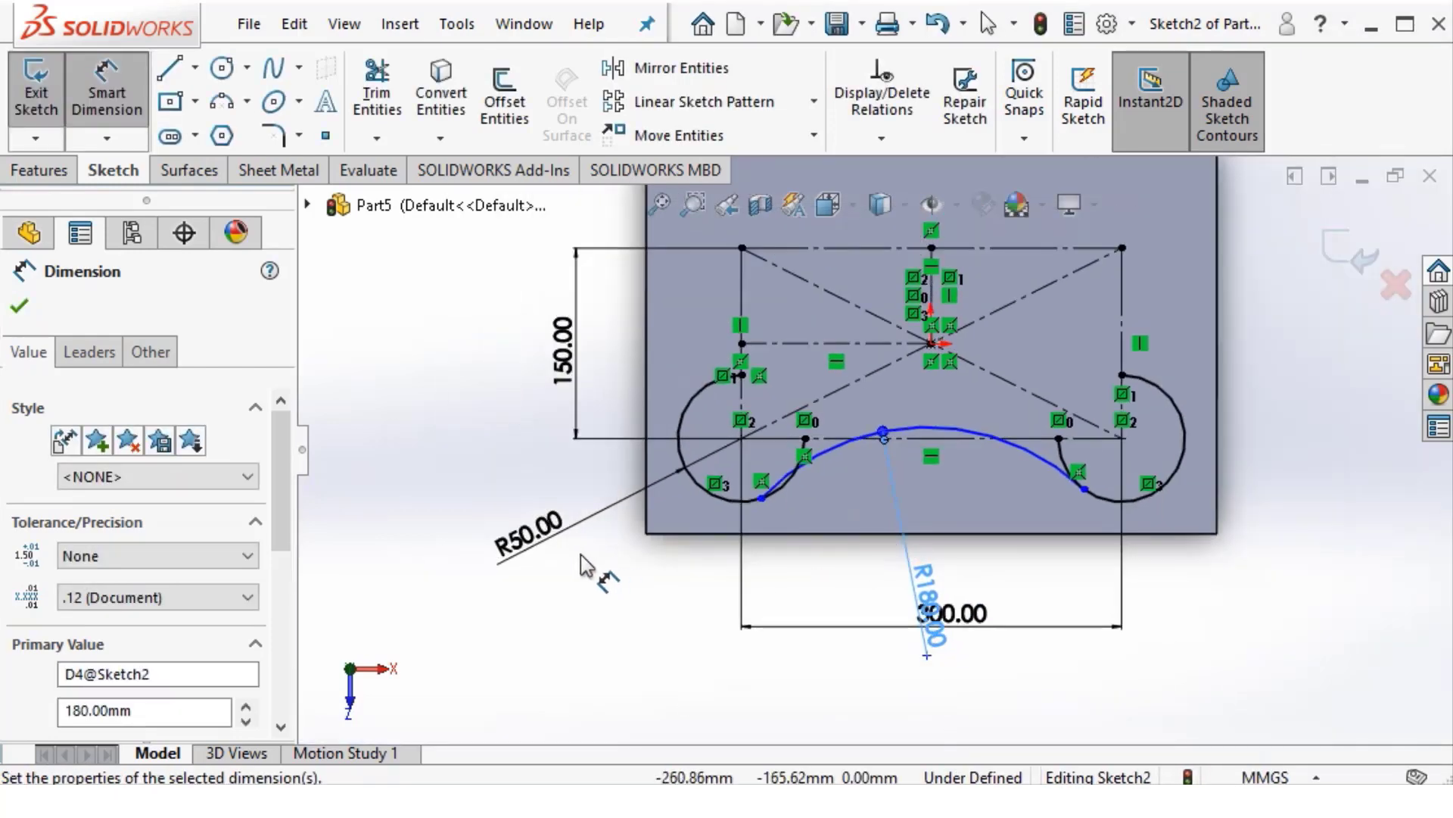
pyautogui.scroll(-3, 790, 451)
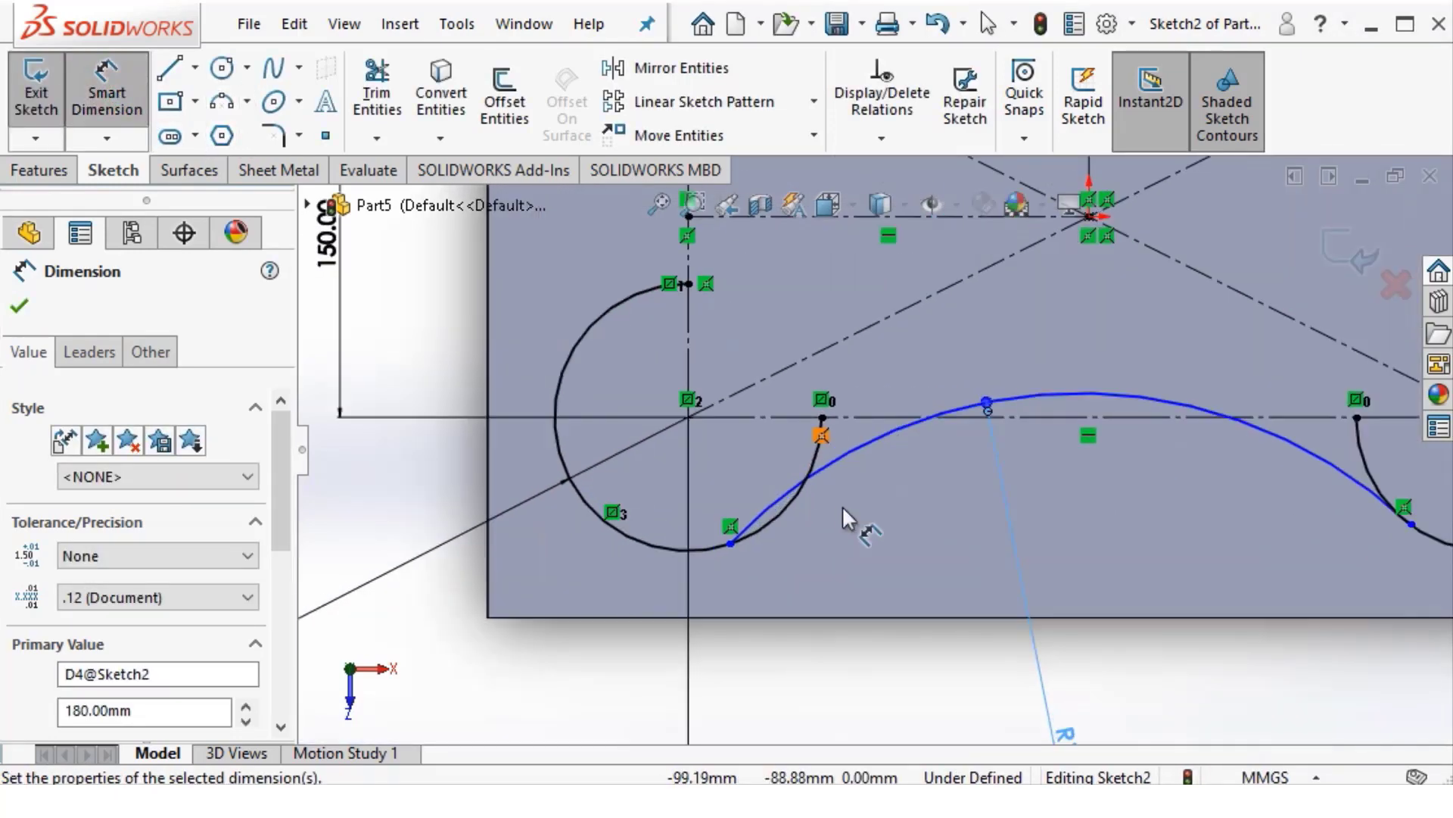
# Make the bottom R180 arc tangent to the left R50 arc
pyautogui.click(681, 569)
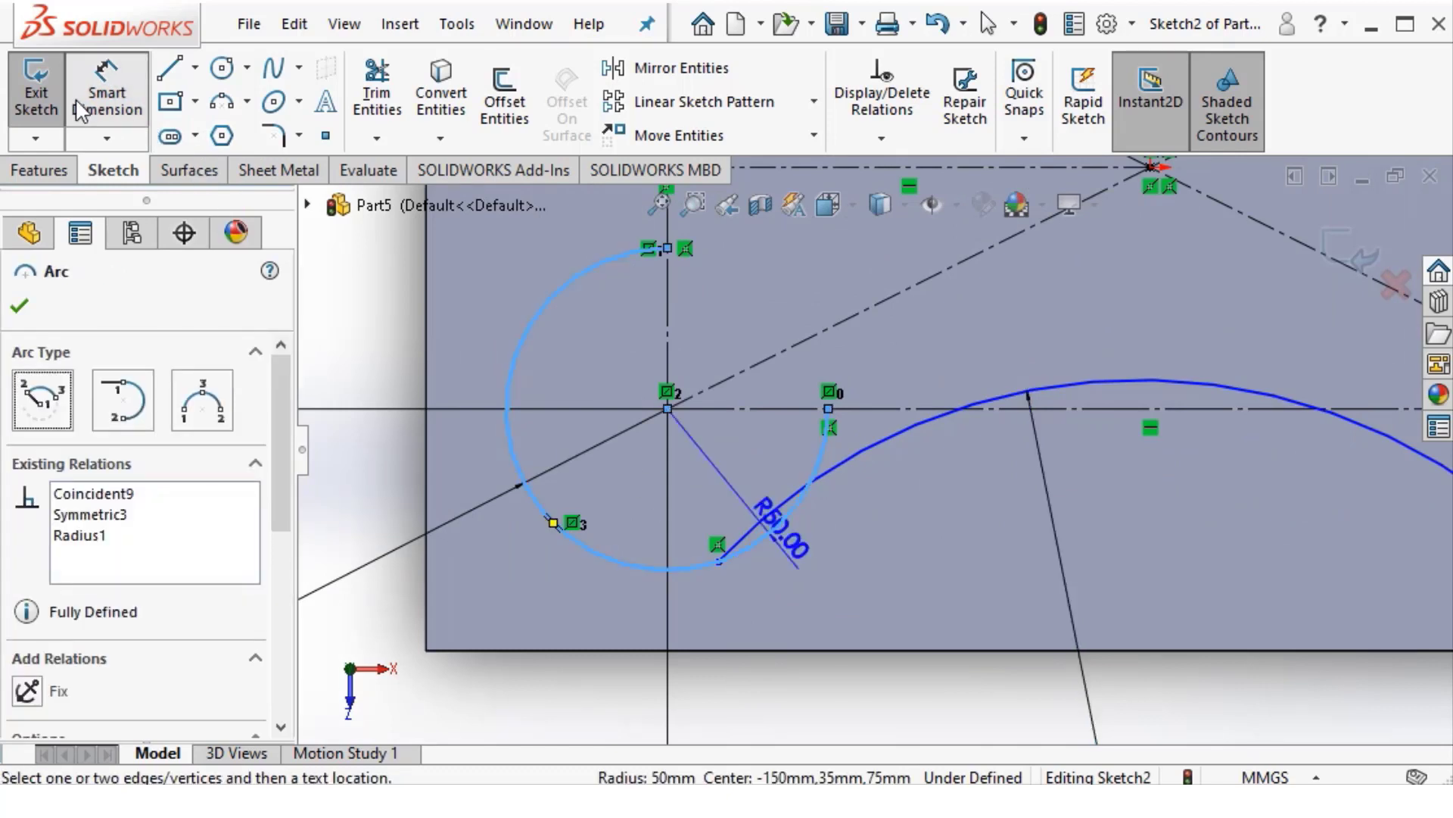
pyautogui.press('Escape')
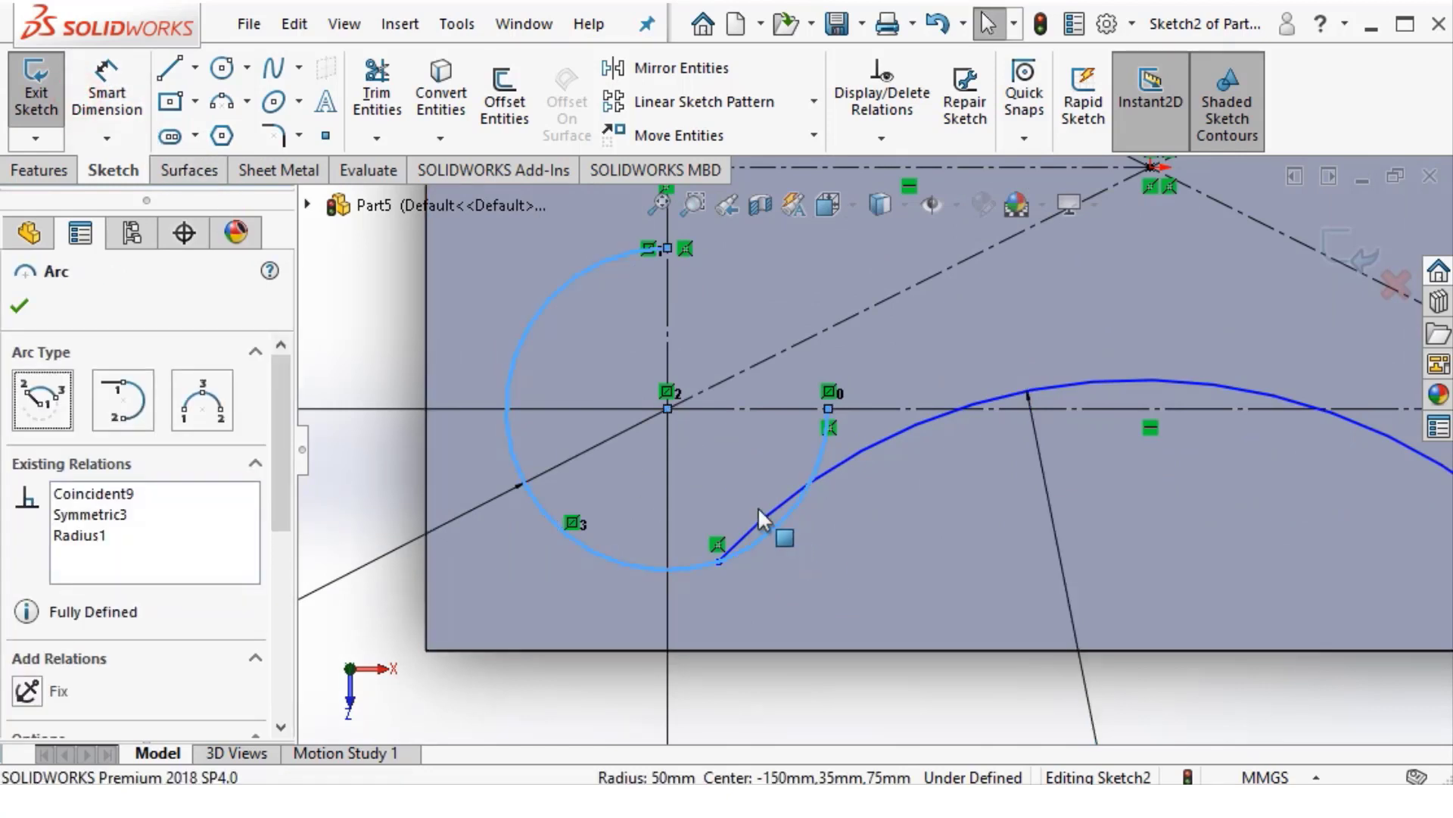
pyautogui.click(762, 517)
pyautogui.keyDown('ctrl'); pyautogui.click(765, 515); pyautogui.keyUp('ctrl')
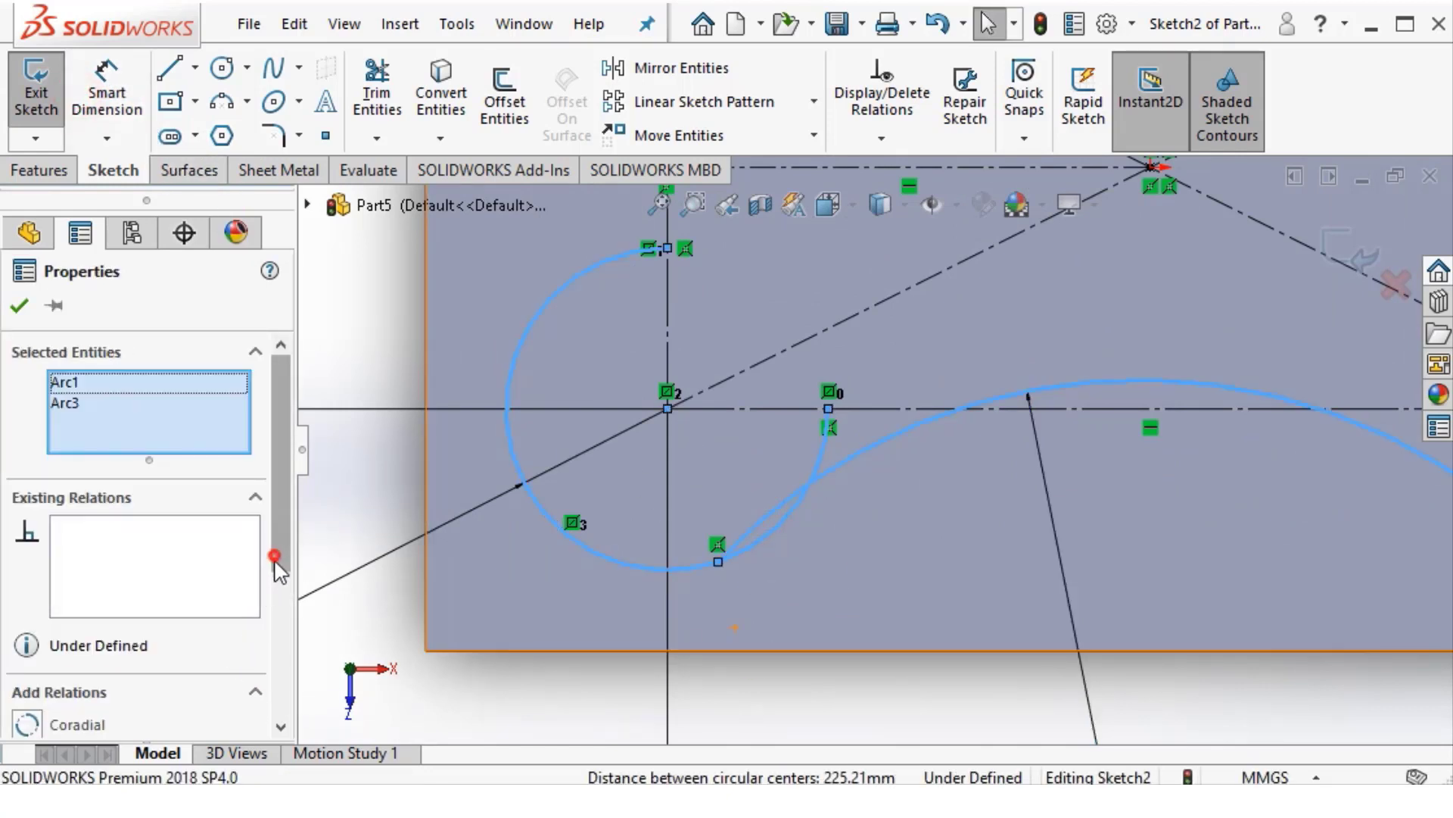
pyautogui.scroll(-1, 152, 591)
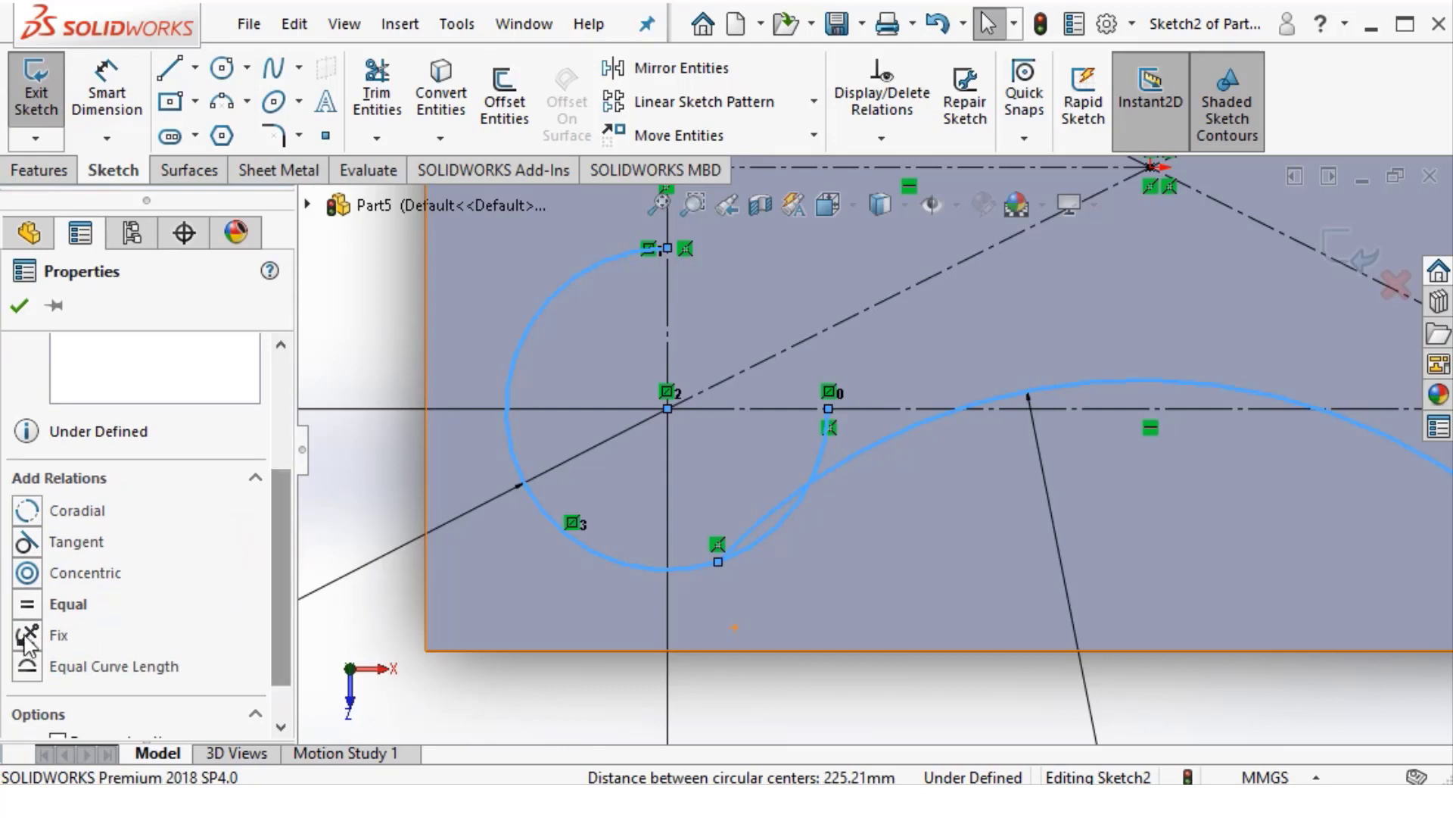
pyautogui.click(28, 542)
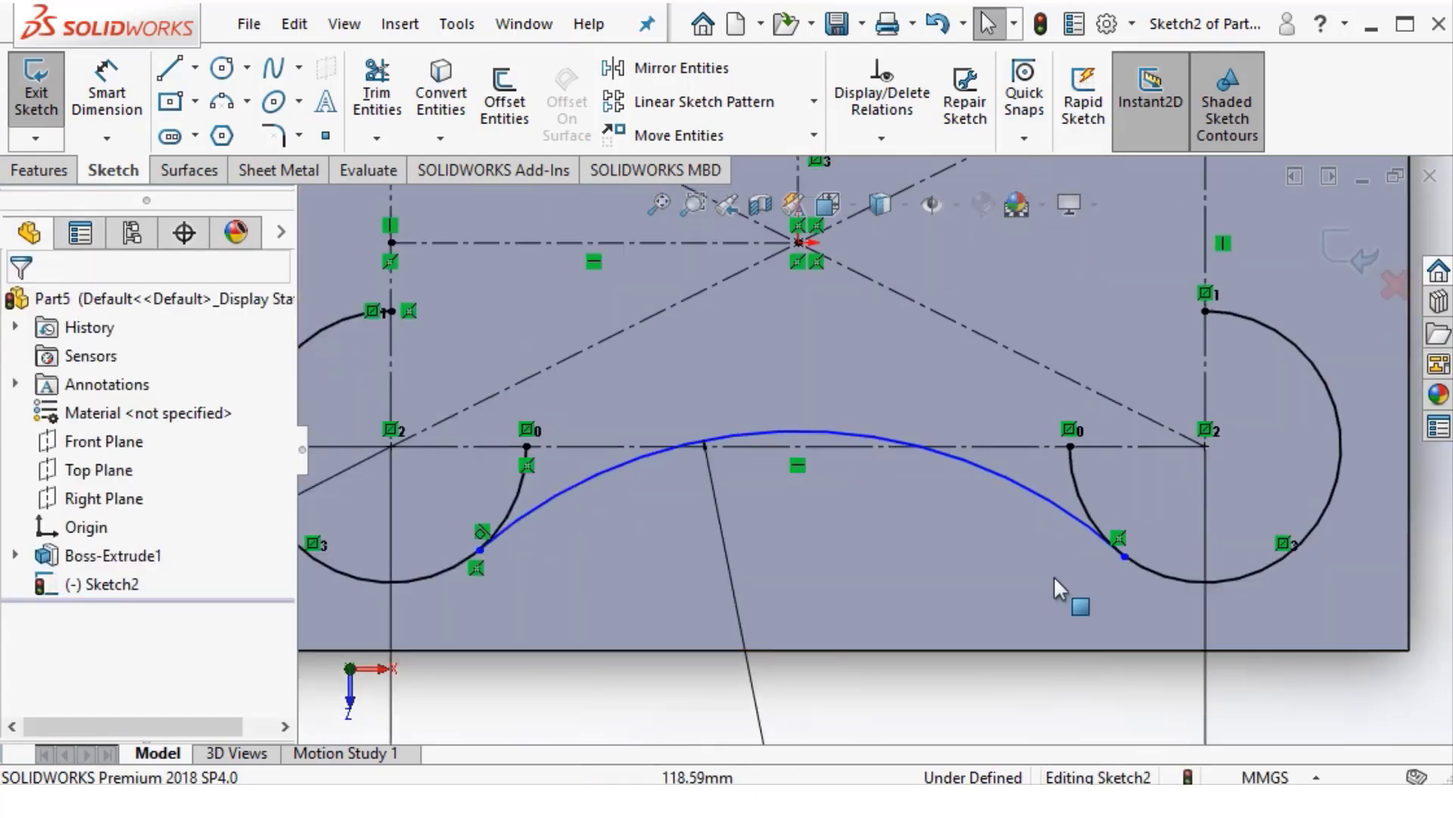
# Make the bottom R180 arc tangent to the right R50 arc
pyautogui.click(1043, 520)
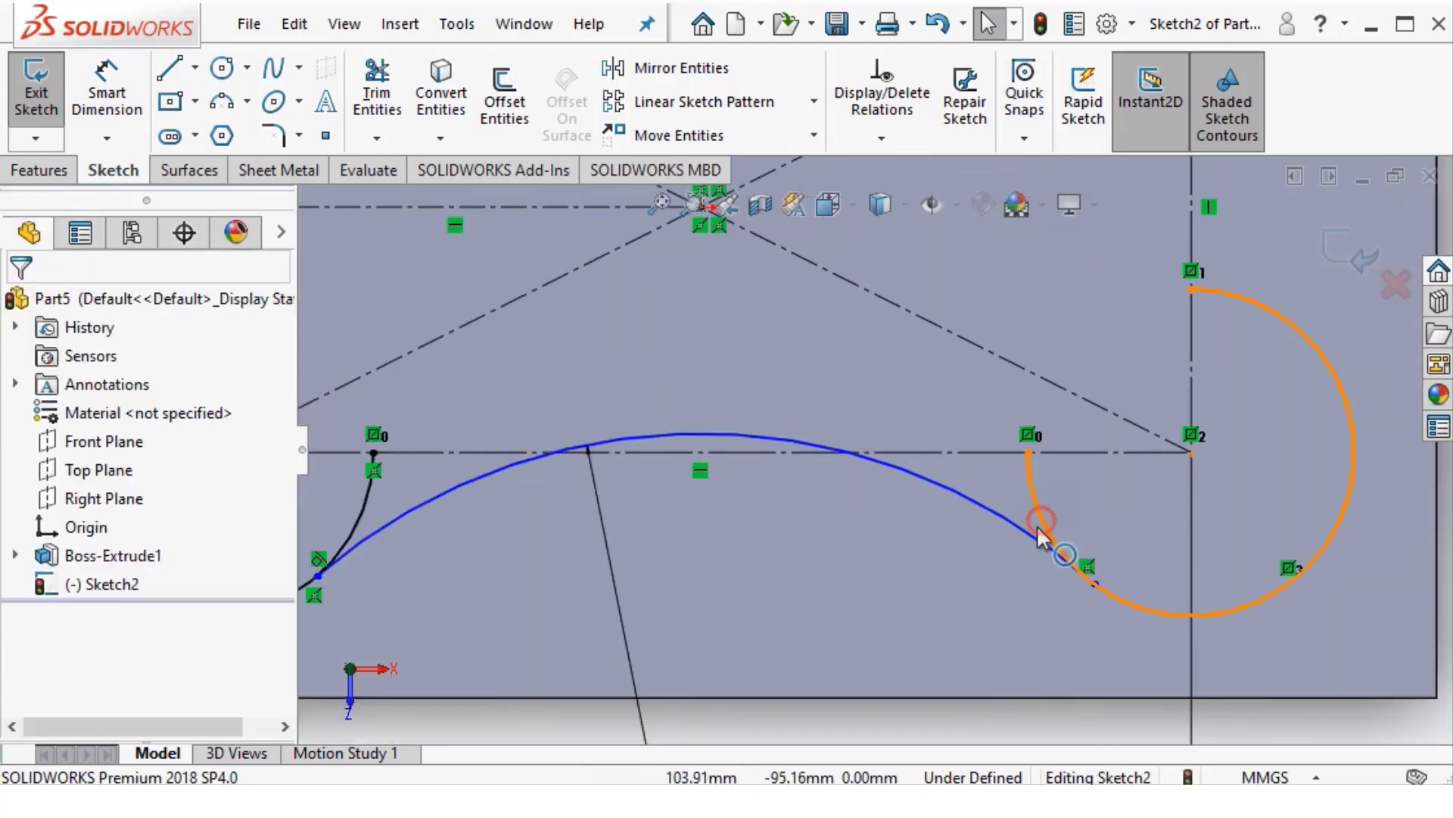
pyautogui.keyDown('ctrl'); pyautogui.click(989, 514); pyautogui.keyUp('ctrl')
pyautogui.scroll(-5, 272, 441)
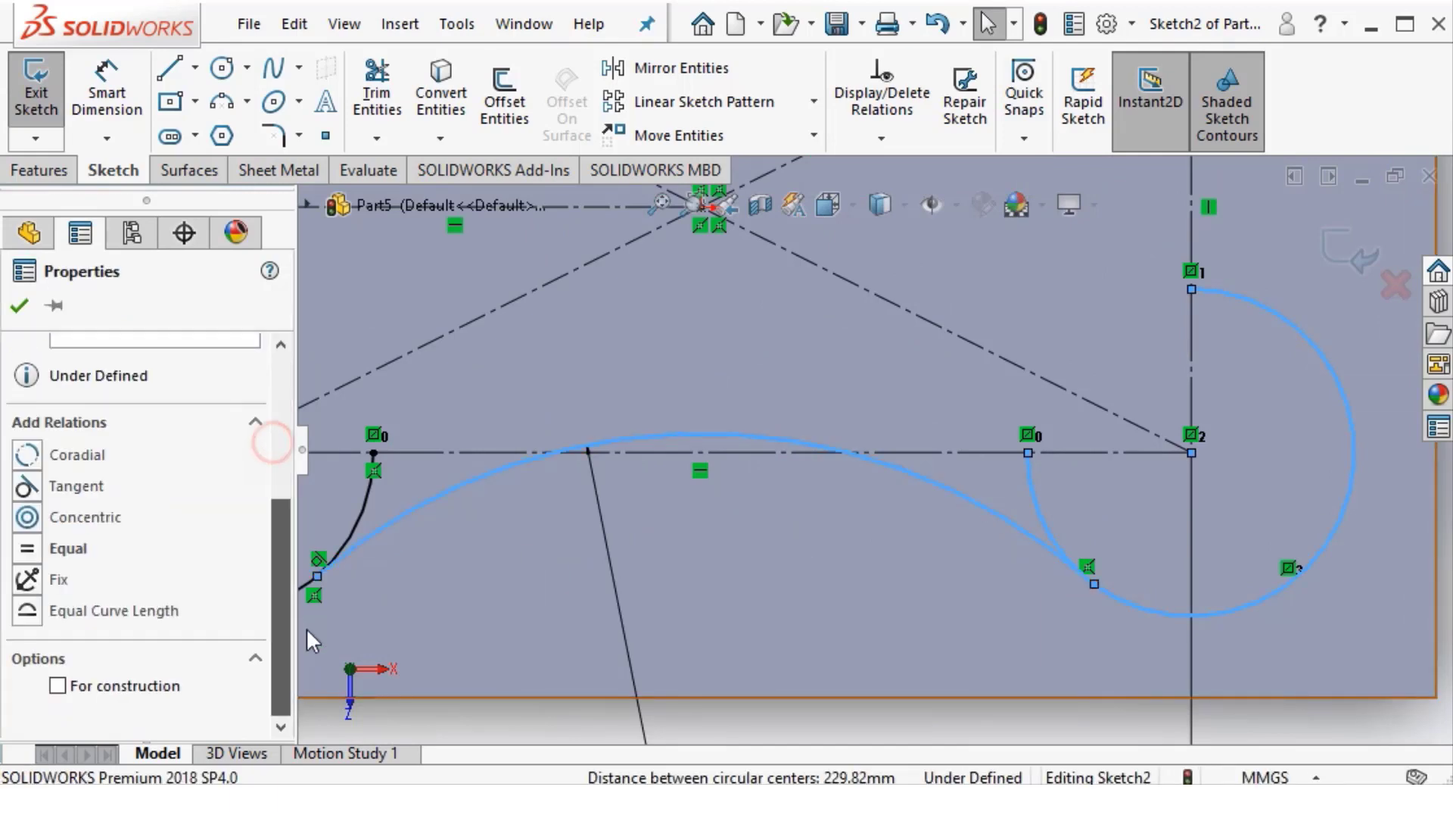
pyautogui.click(27, 486)
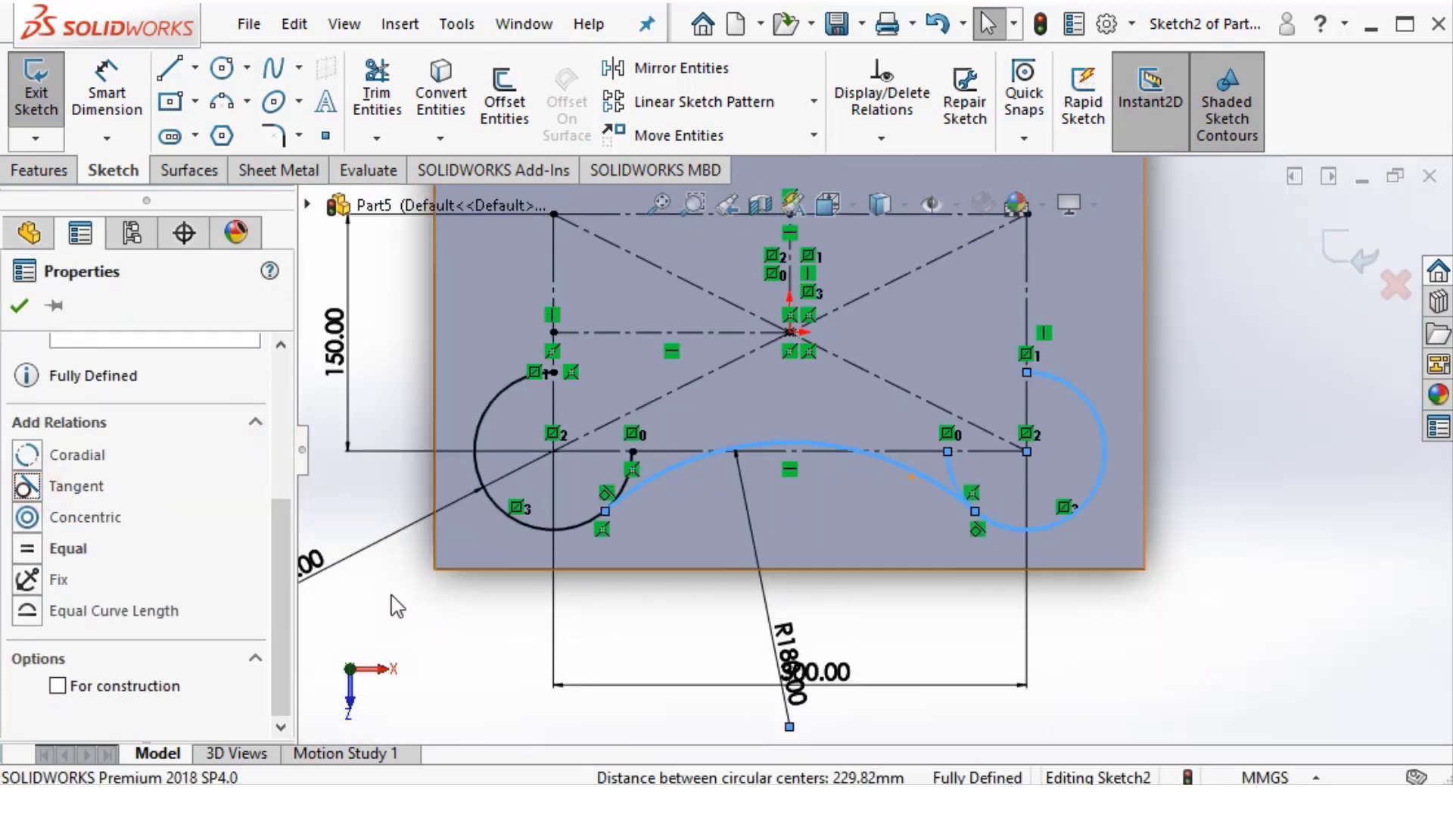
pyautogui.click(396, 605)
pyautogui.scroll(-3, 841, 423)
pyautogui.scroll(-1, 639, 502)
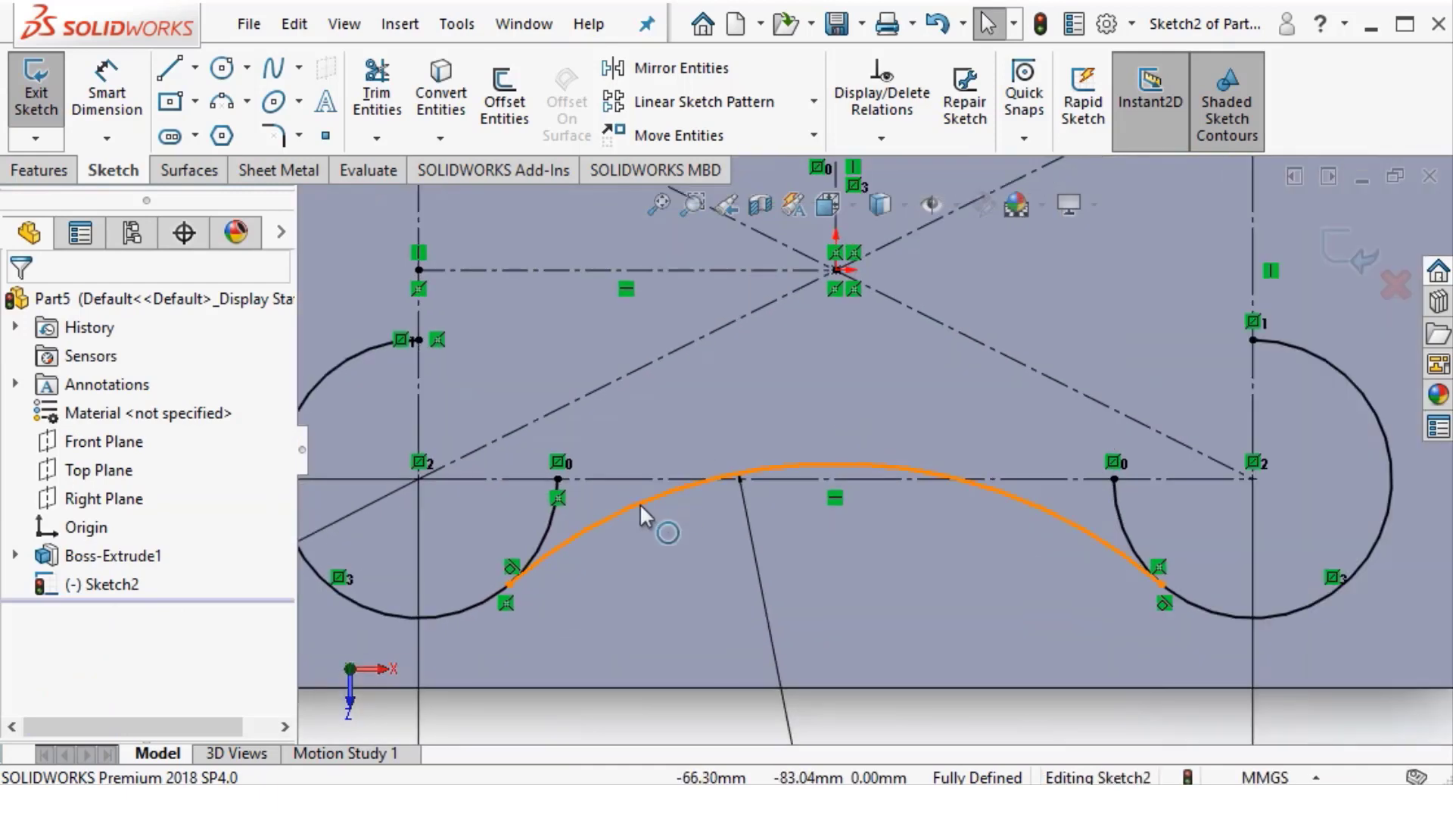
pyautogui.scroll(4, 848, 439)
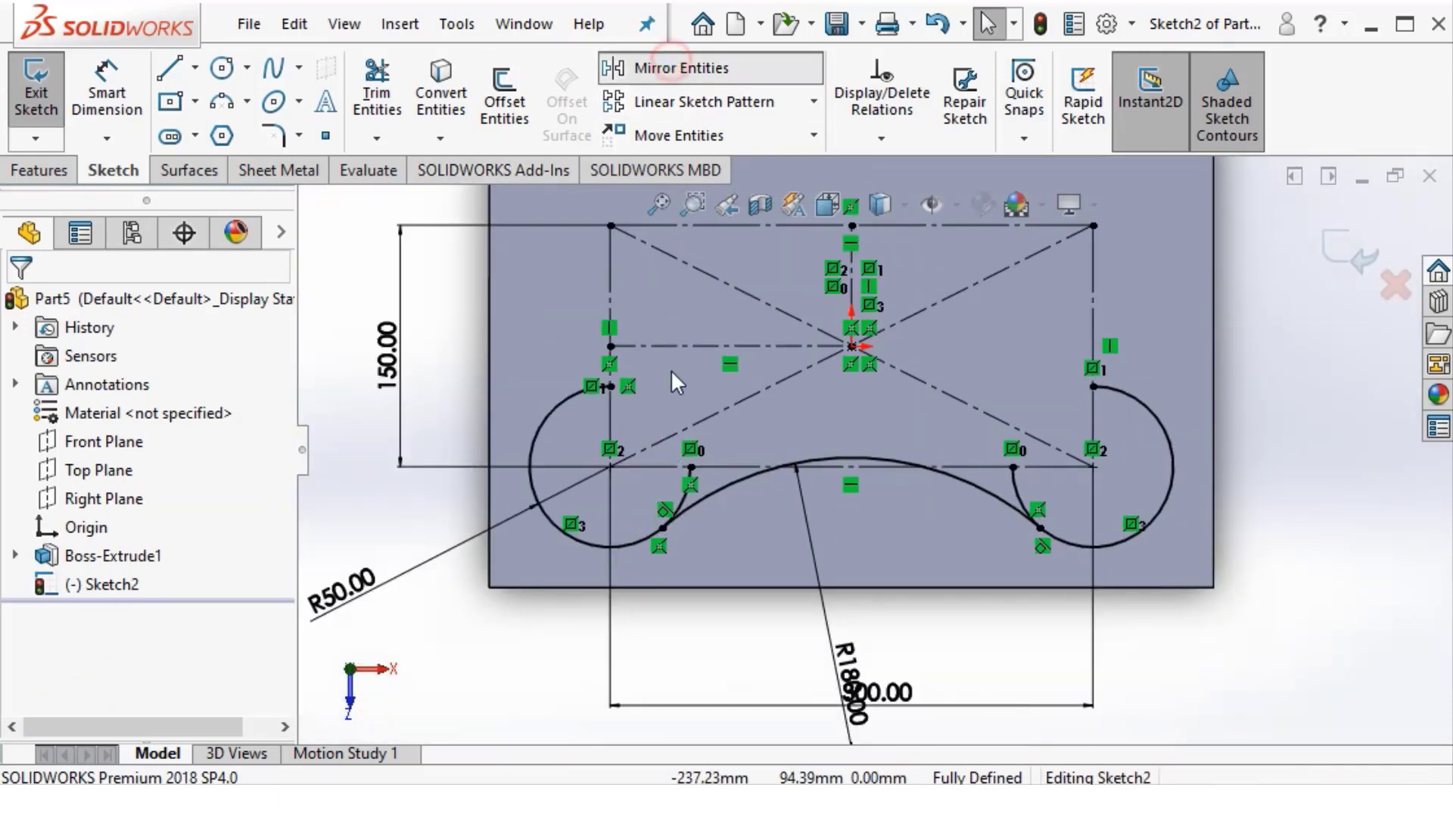
# Mirror Arc3, Arc1 and Arc2 about the horizontal centreline Line7
pyautogui.click(736, 480)
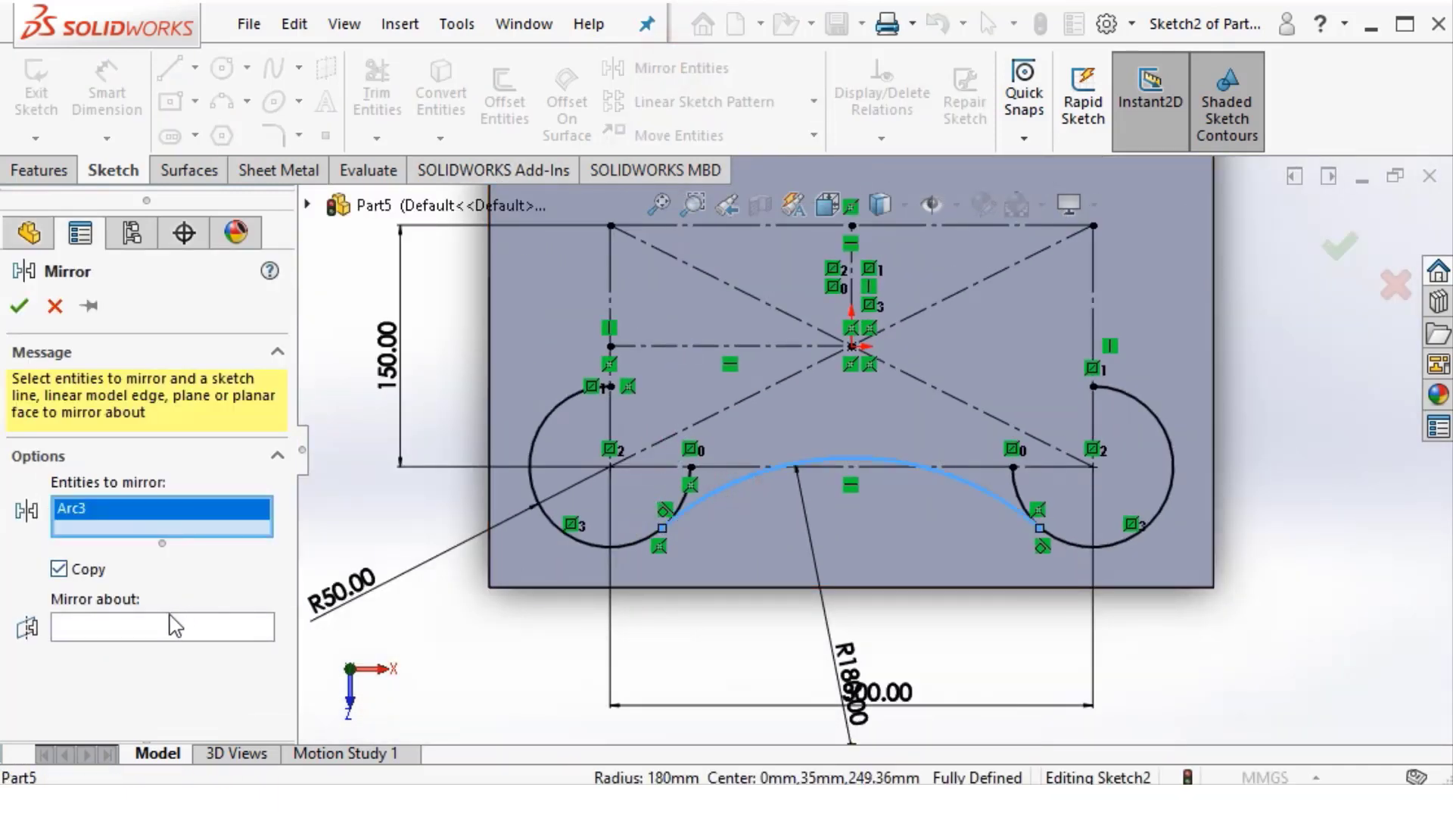
pyautogui.click(620, 540)
pyautogui.click(1057, 537)
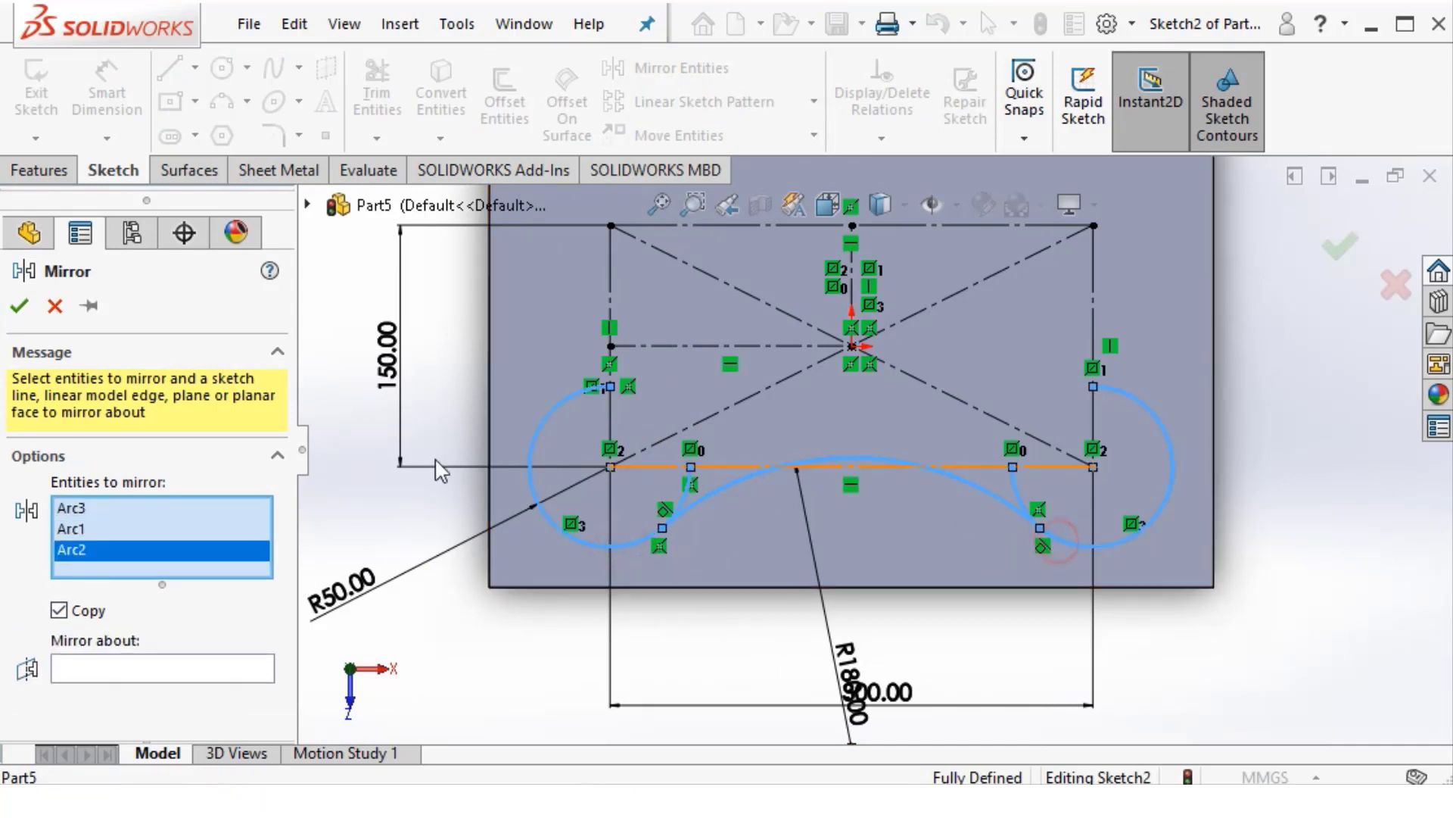
pyautogui.click(149, 674)
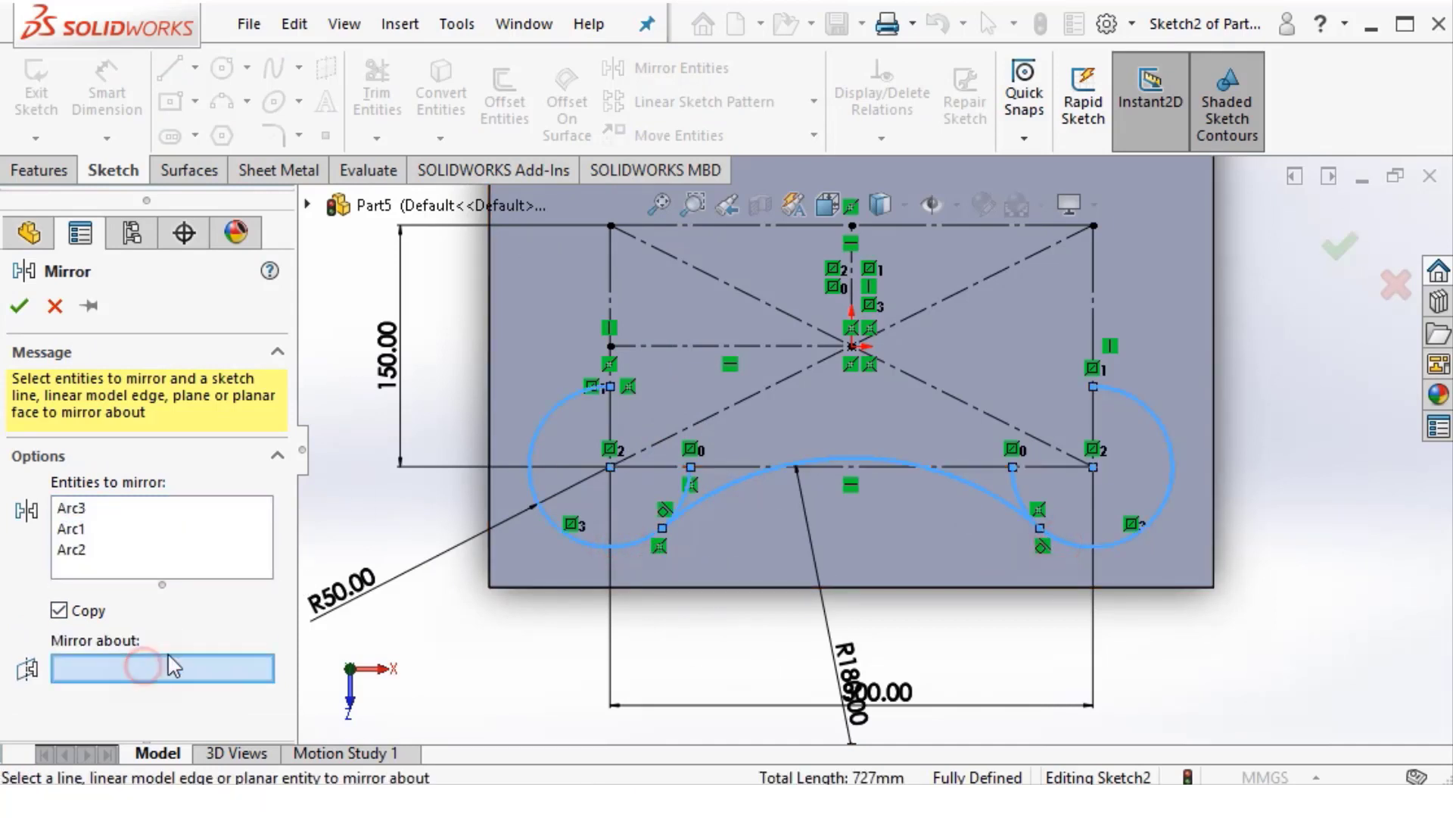
pyautogui.click(745, 346)
pyautogui.click(19, 306)
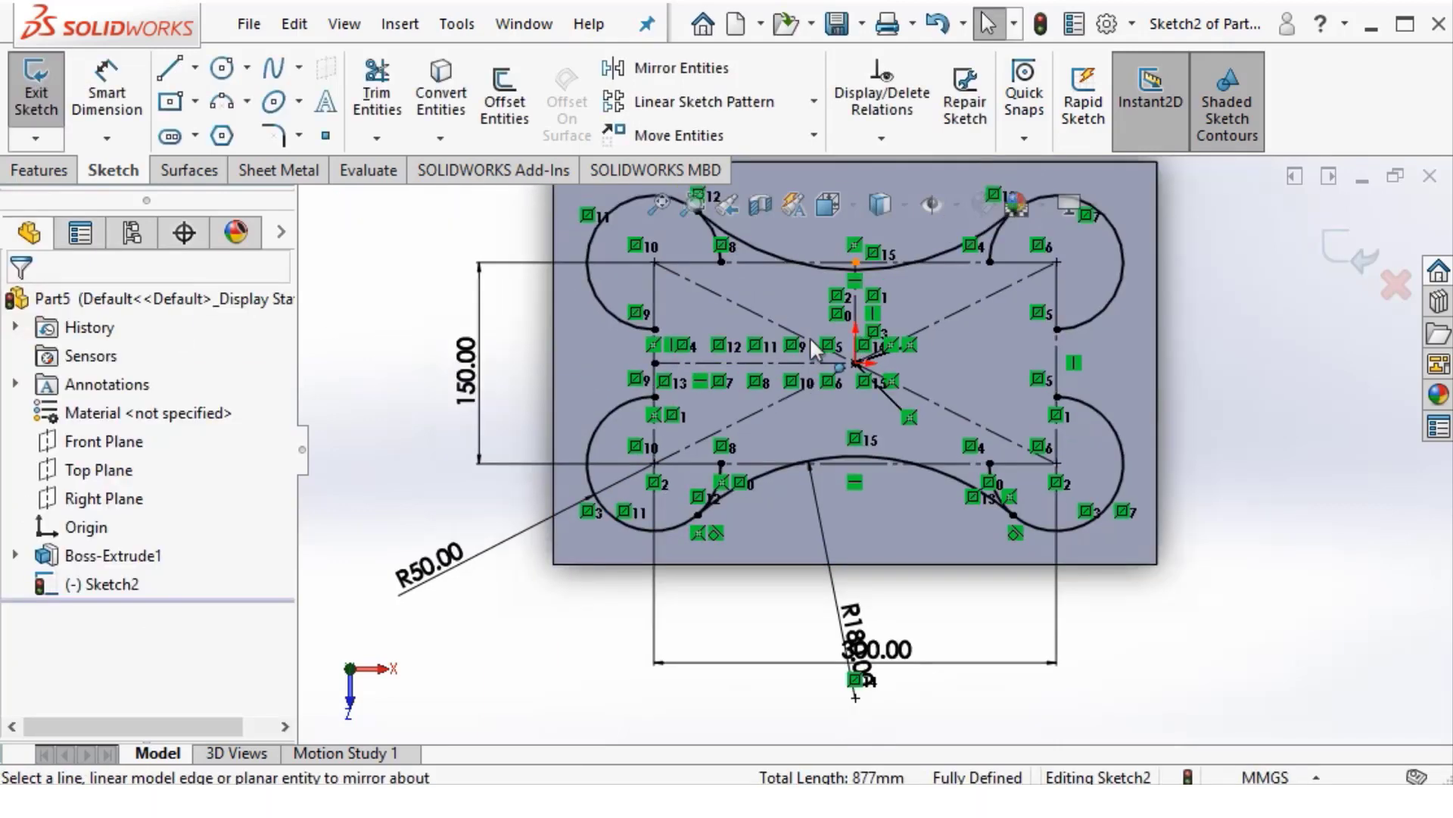
# Draw a three-point arc connecting the lower and upper left arcs
pyautogui.click(222, 102)
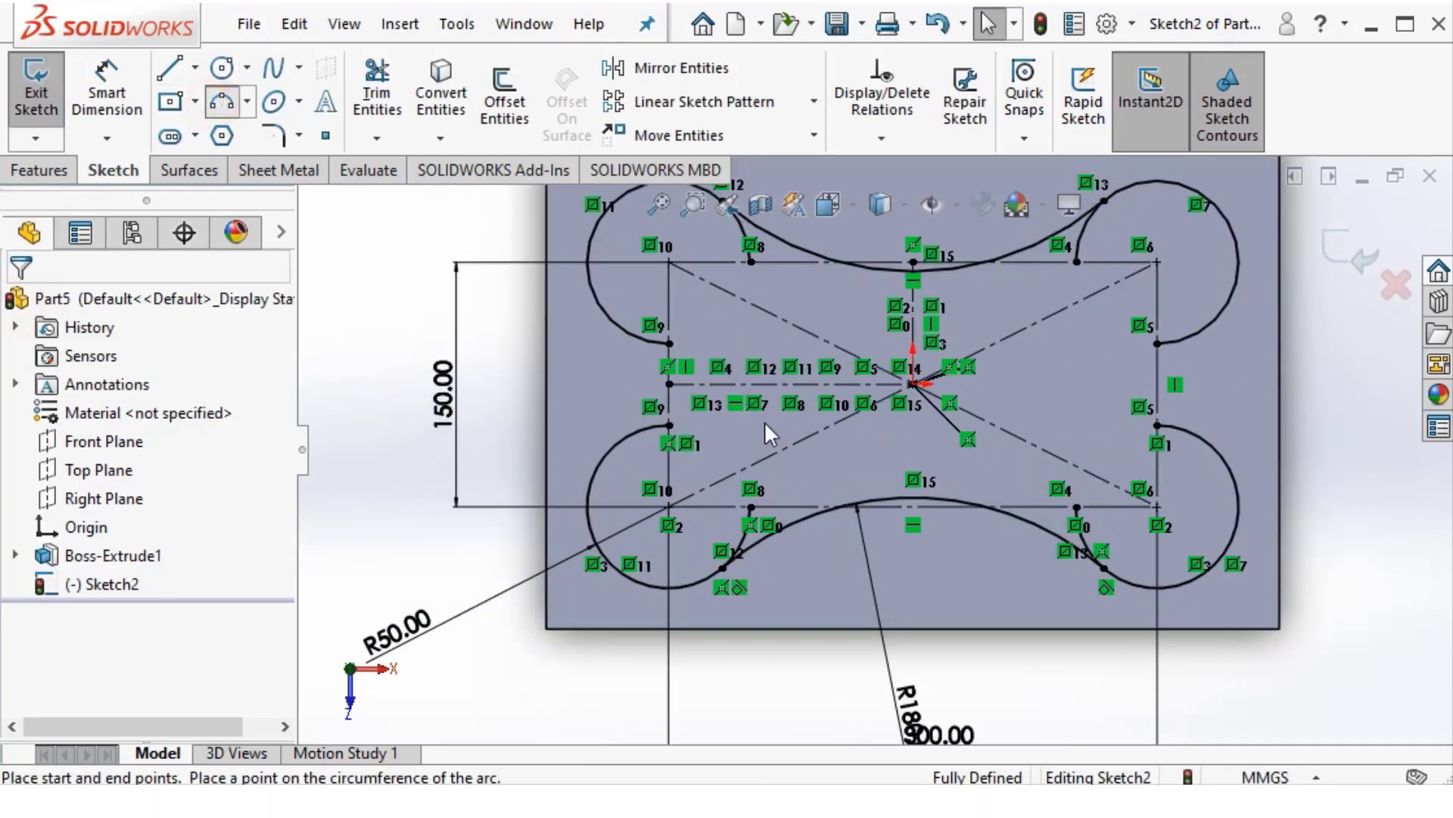
pyautogui.scroll(-3, 772, 416)
pyautogui.scroll(-1, 772, 416)
pyautogui.click(439, 555)
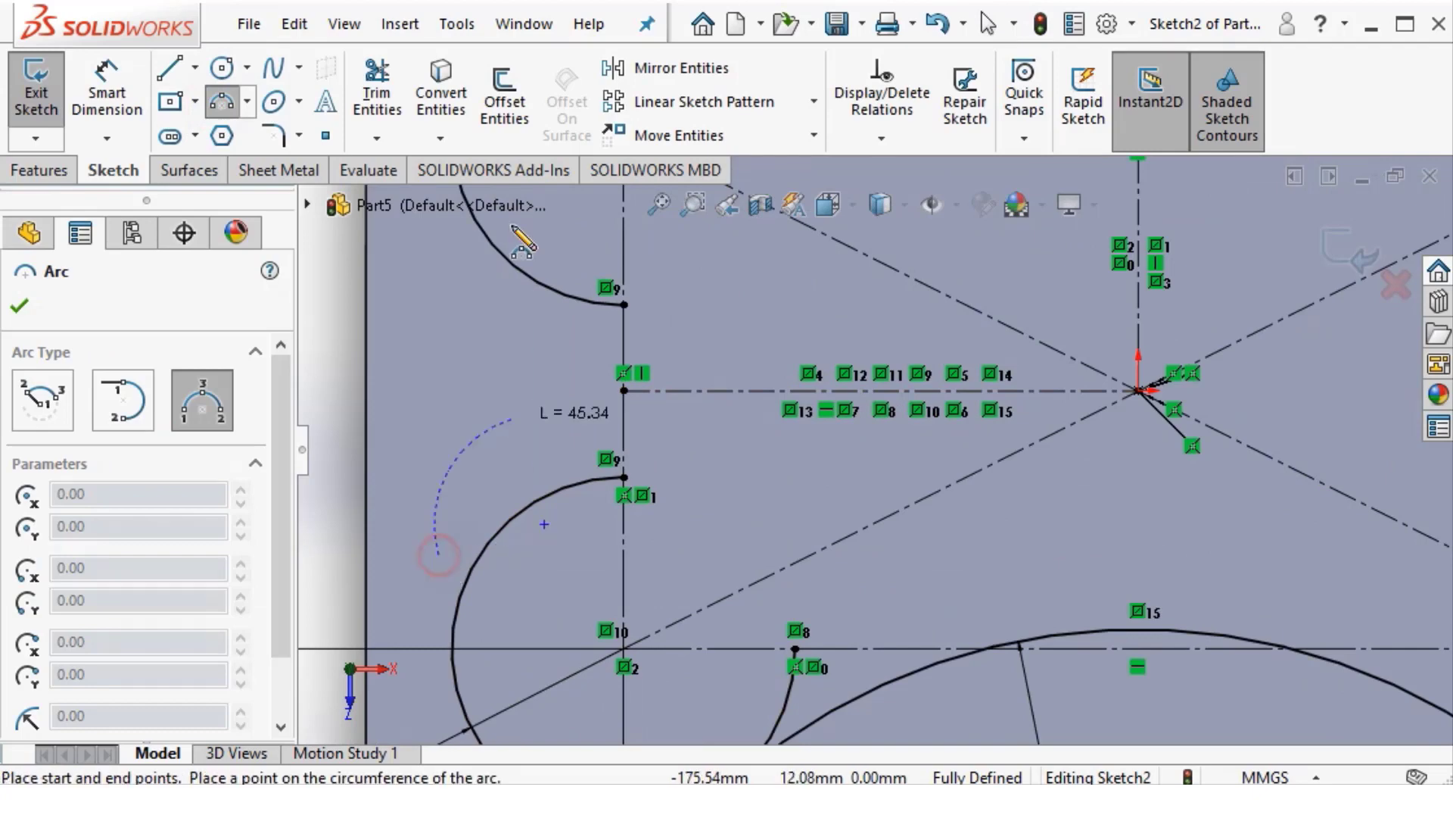
pyautogui.click(448, 229)
pyautogui.click(494, 390)
pyautogui.press('Escape')
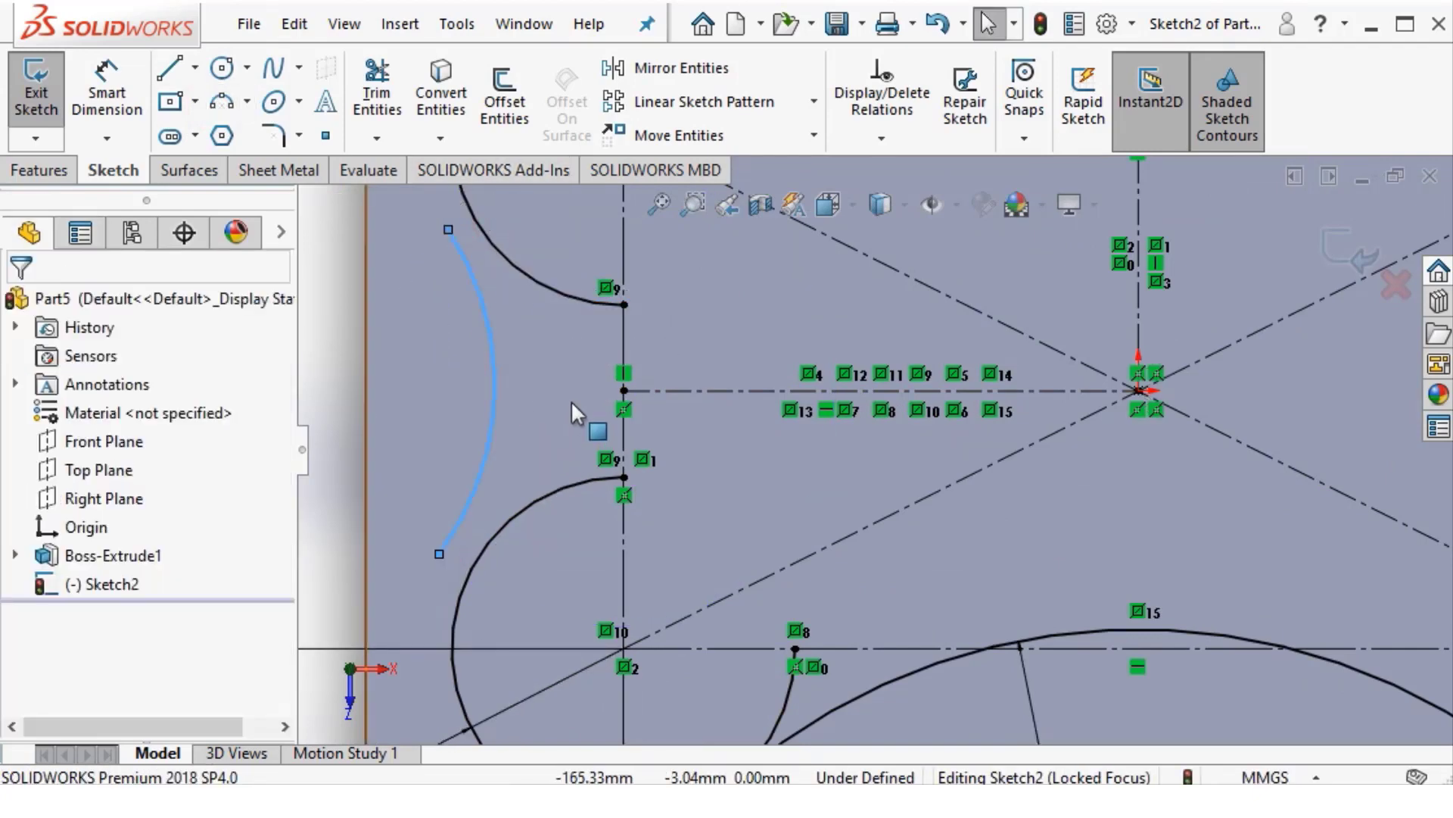
pyautogui.scroll(3, 571, 401)
pyautogui.scroll(-2, 459, 419)
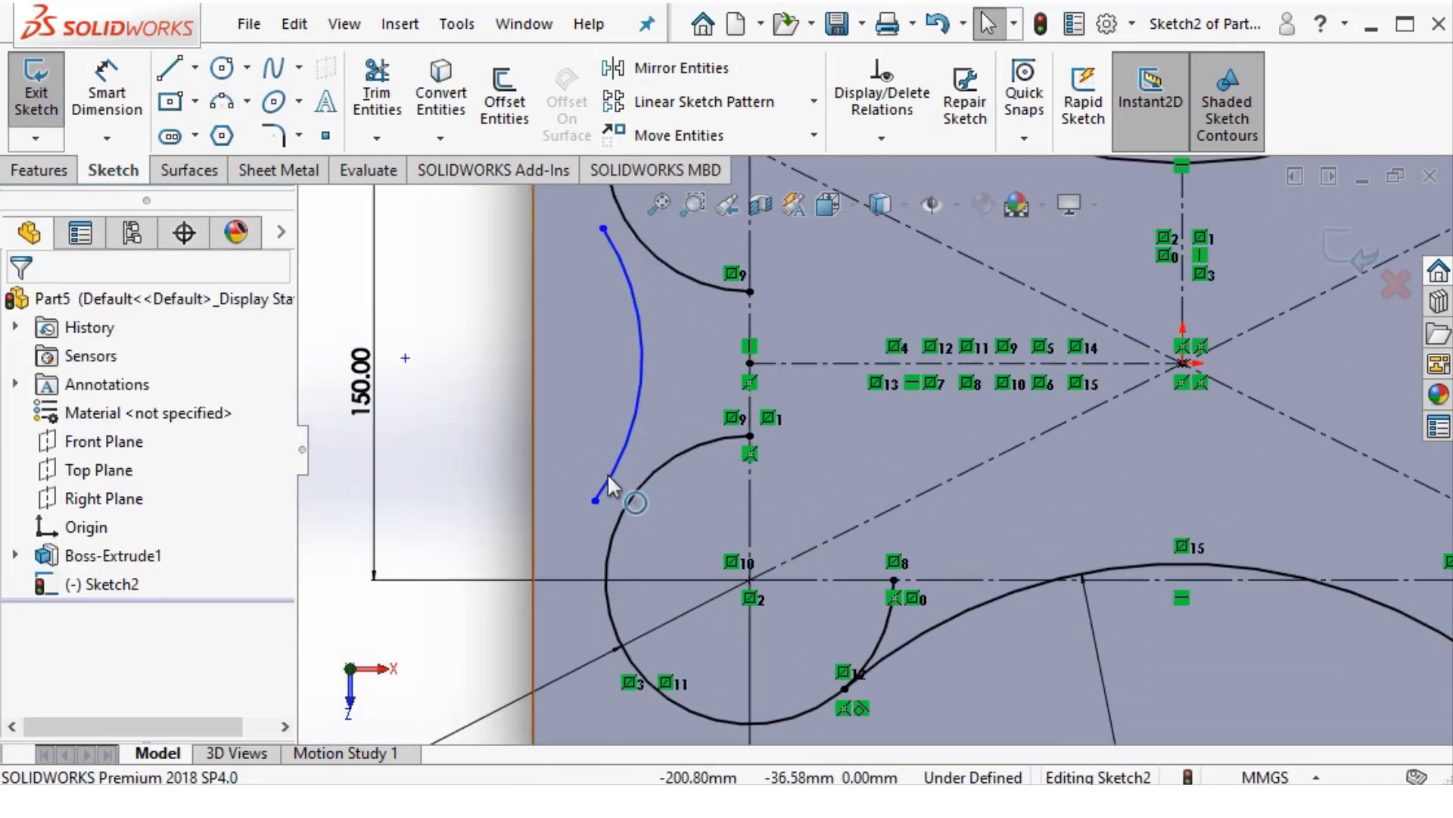
# Make the connecting arc tangent to the lower left arc
pyautogui.keyDown('ctrl'); pyautogui.click(633, 492); pyautogui.keyUp('ctrl')
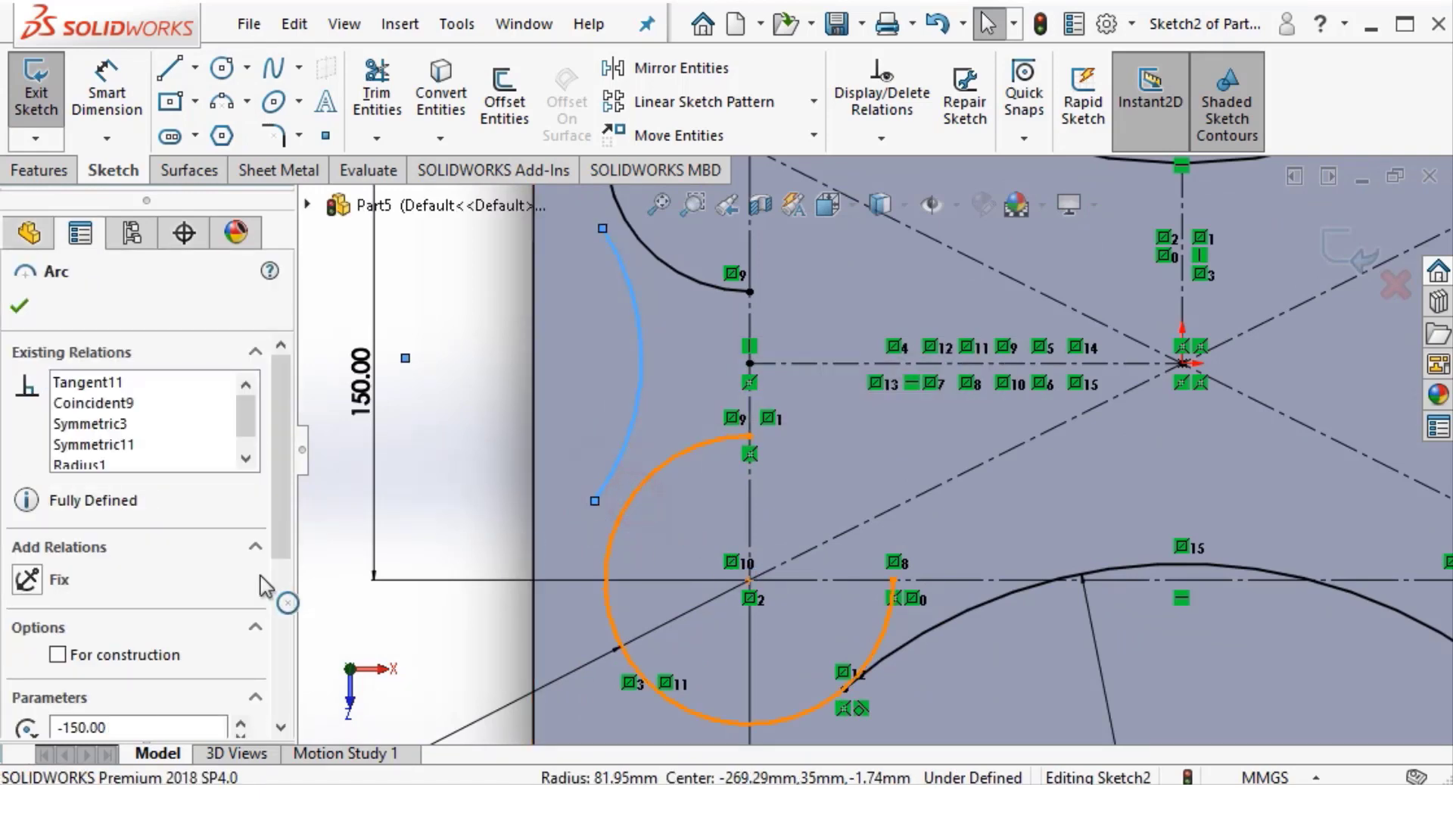
pyautogui.moveTo(284, 541); pyautogui.dragTo(284, 685)
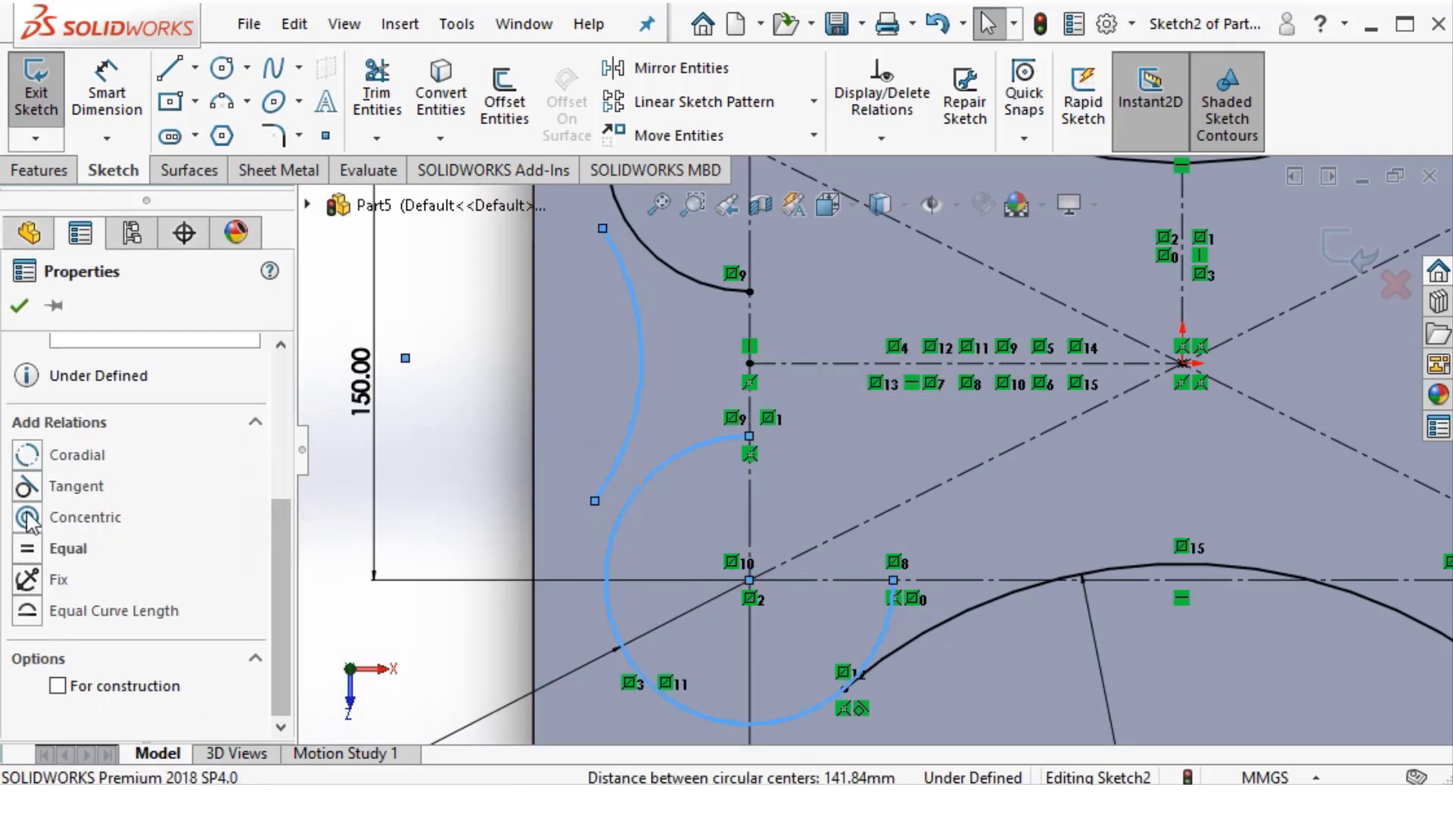
pyautogui.scroll(5, 739, 421)
pyautogui.press('Escape')
pyautogui.scroll(-6, 808, 383)
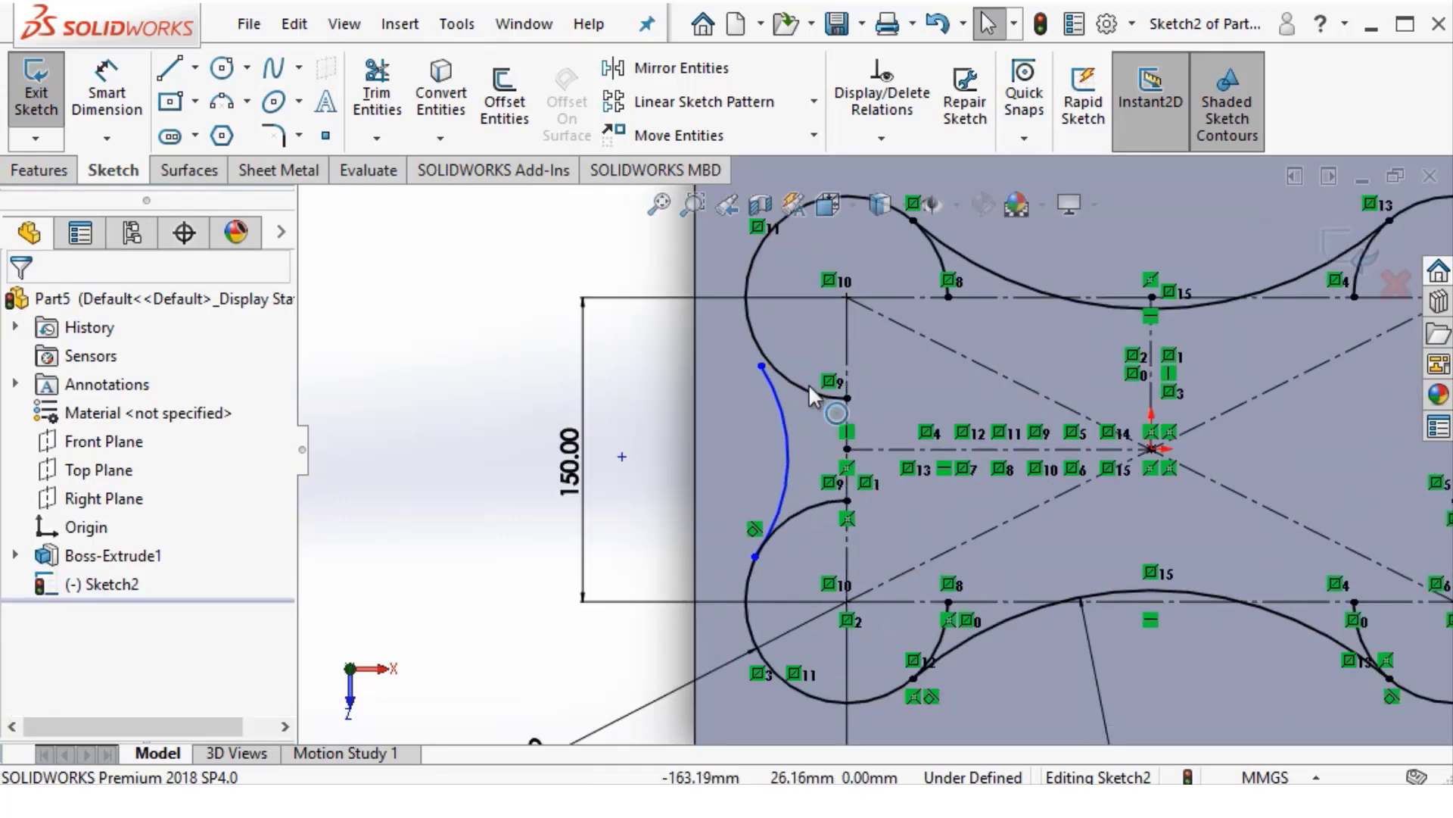
# Make the connecting arc tangent to the upper left arc and drag its end onto it
pyautogui.click(765, 404)
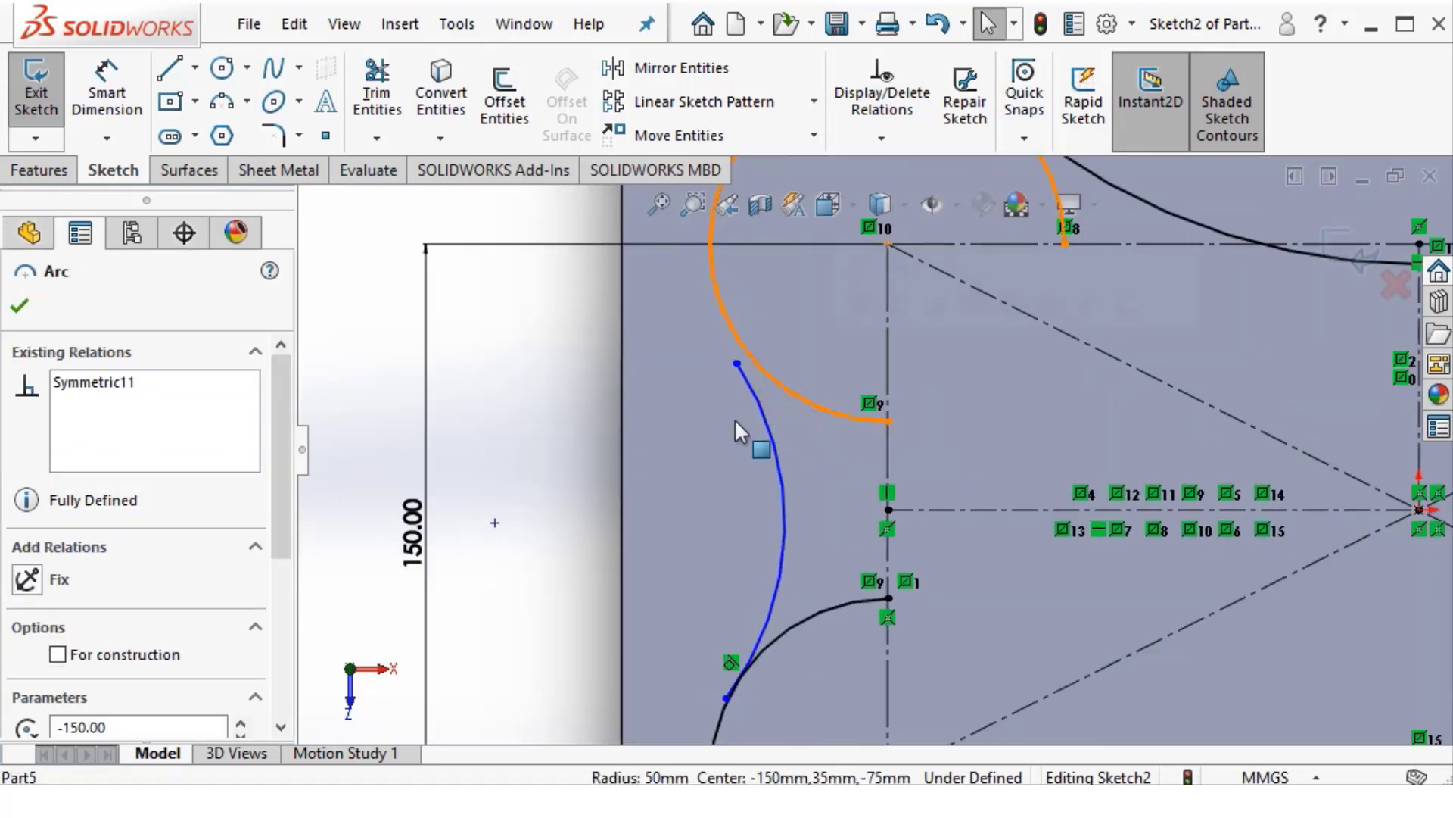
pyautogui.keyDown('ctrl'); pyautogui.click(758, 411); pyautogui.keyUp('ctrl')
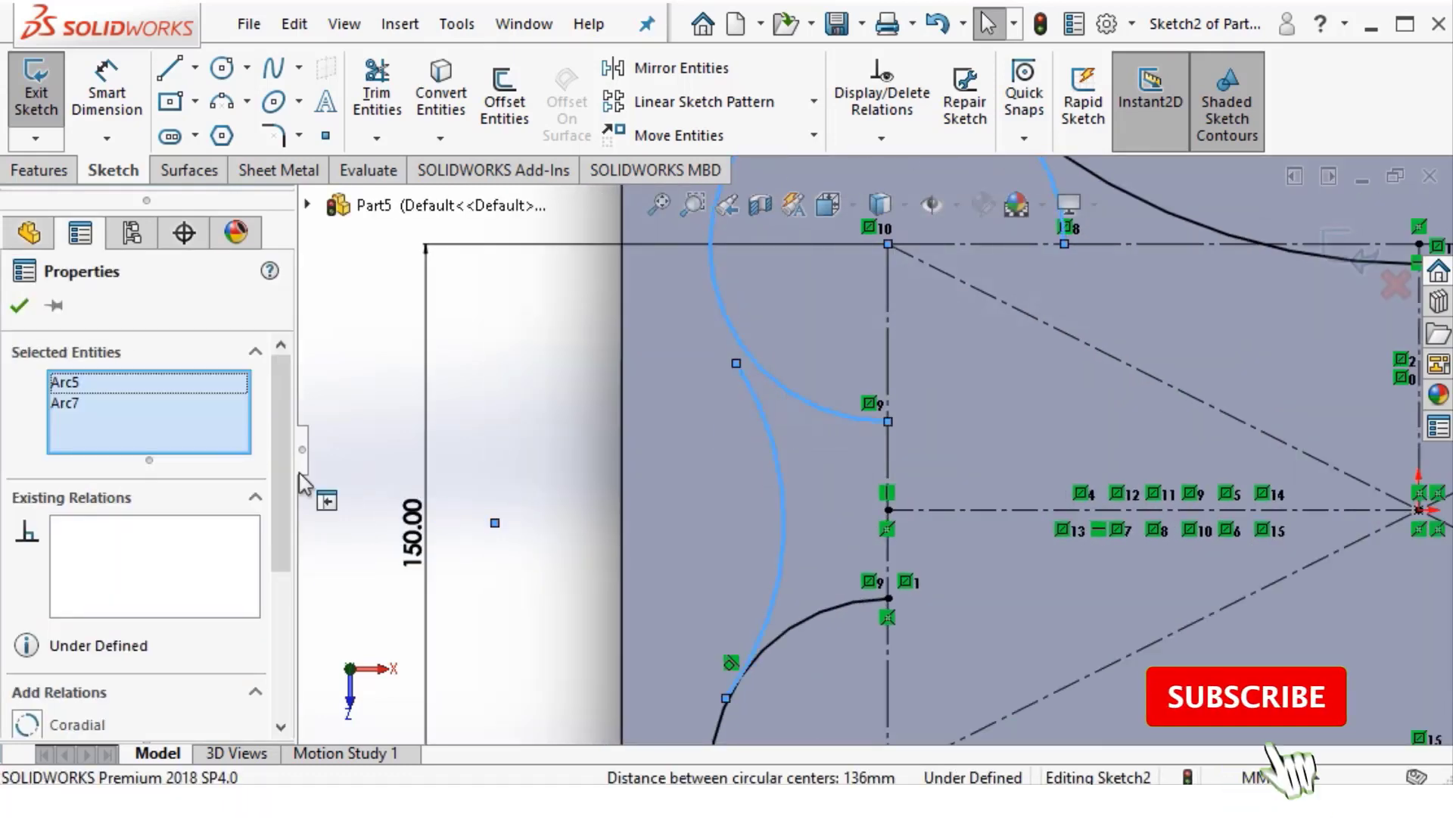
pyautogui.moveTo(284, 479); pyautogui.dragTo(293, 644)
pyautogui.click(68, 547)
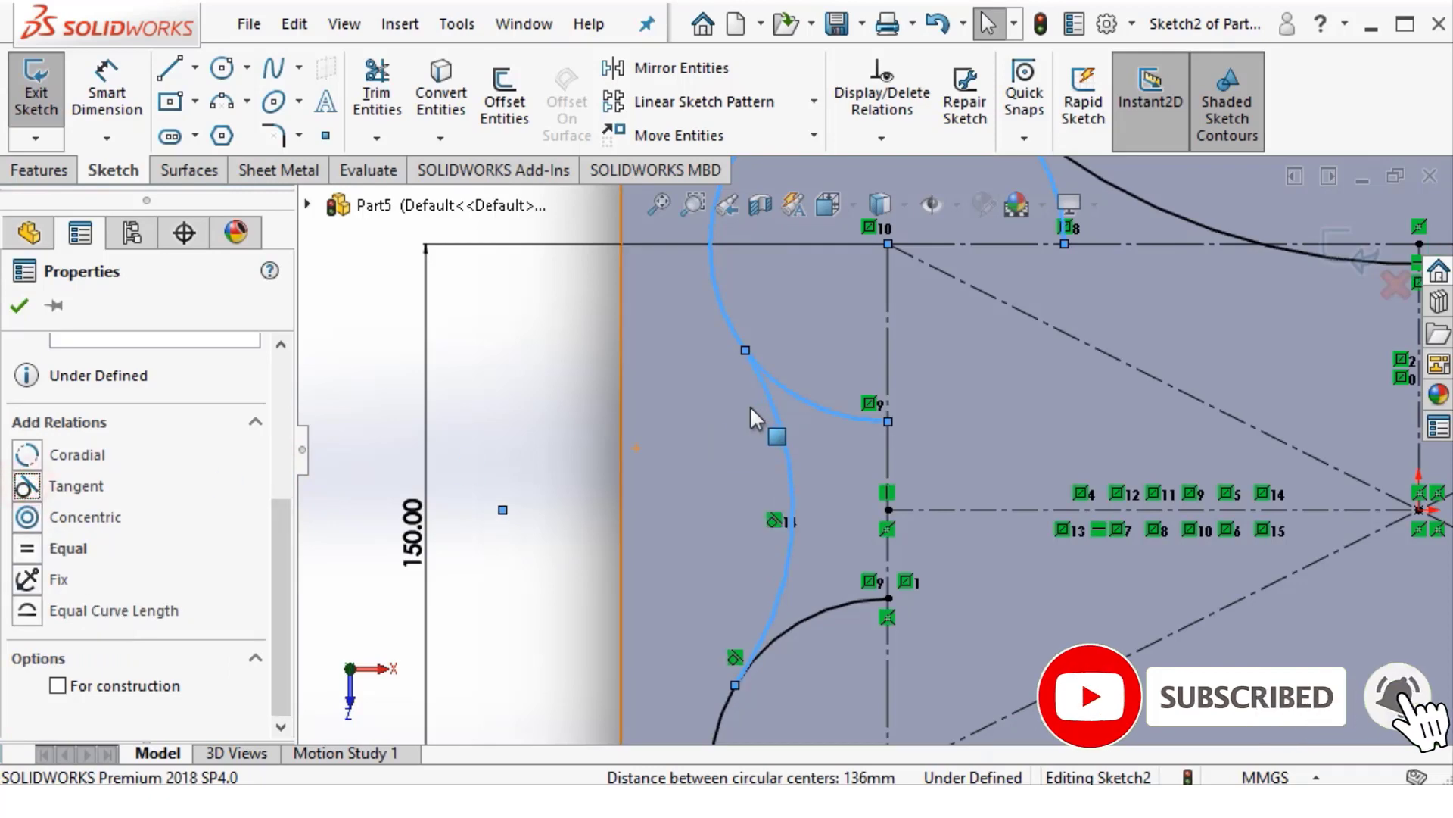
pyautogui.scroll(3, 883, 479)
pyautogui.scroll(3, 883, 479)
pyautogui.scroll(-5, 838, 447)
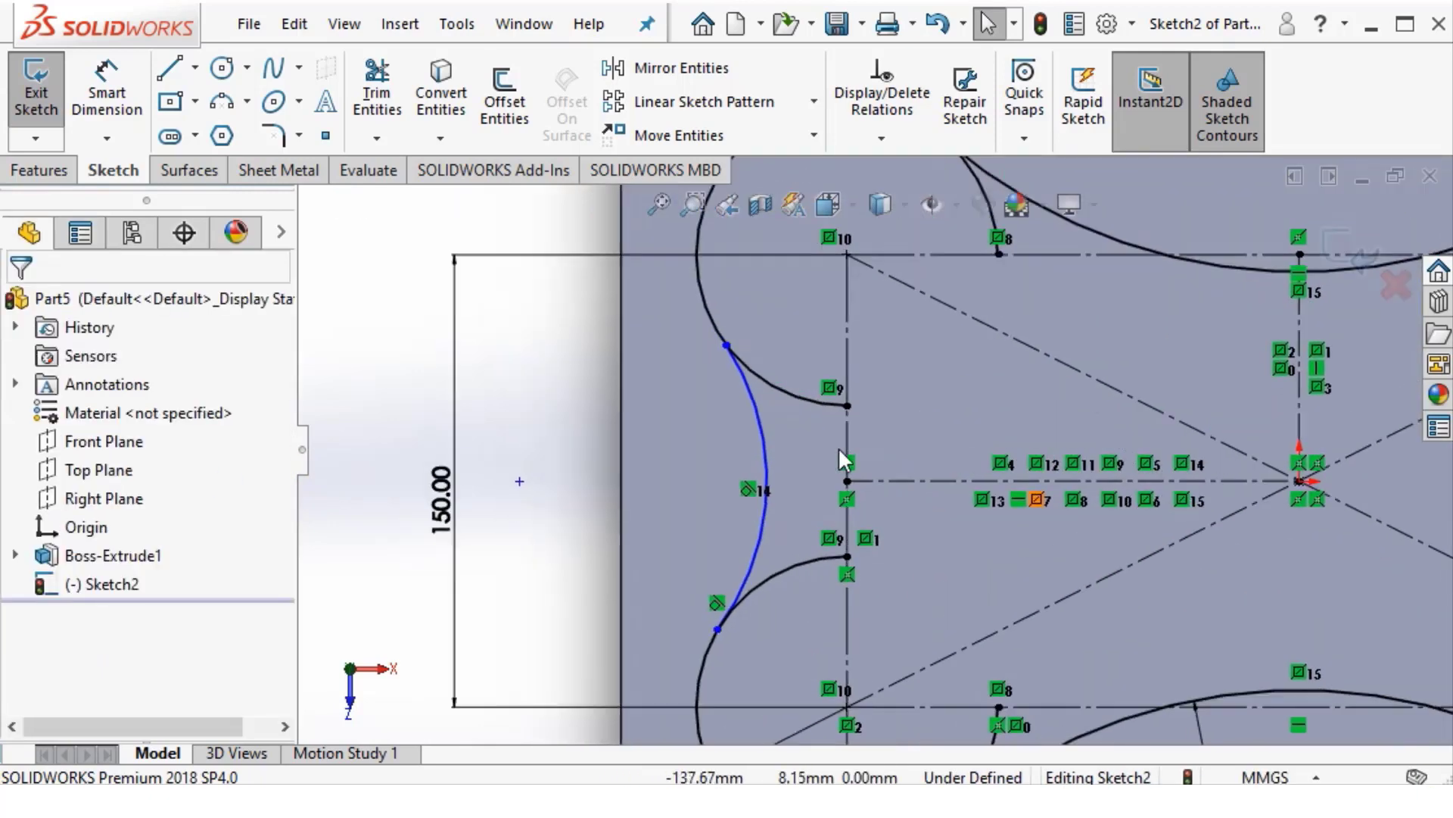
pyautogui.scroll(-2, 719, 334)
pyautogui.moveTo(657, 296)
pyautogui.mouseDown()
pyautogui.moveTo(619, 254)
pyautogui.moveTo(636, 261)
pyautogui.mouseUp()
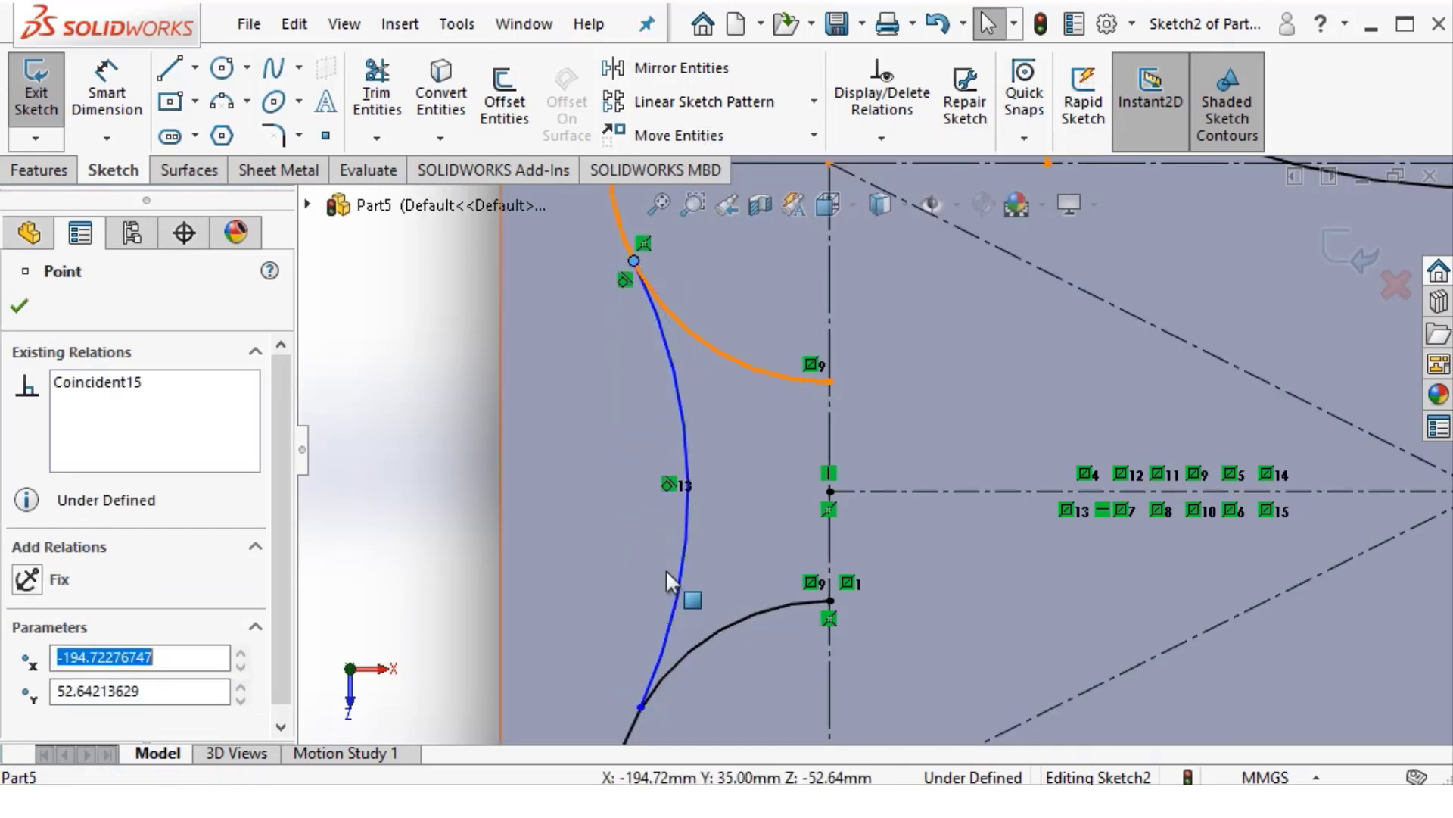
pyautogui.scroll(2, 875, 449)
pyautogui.click(449, 392)
# Place a radius dimension on the left connecting arc and check the reference drawing
pyautogui.click(119, 87)
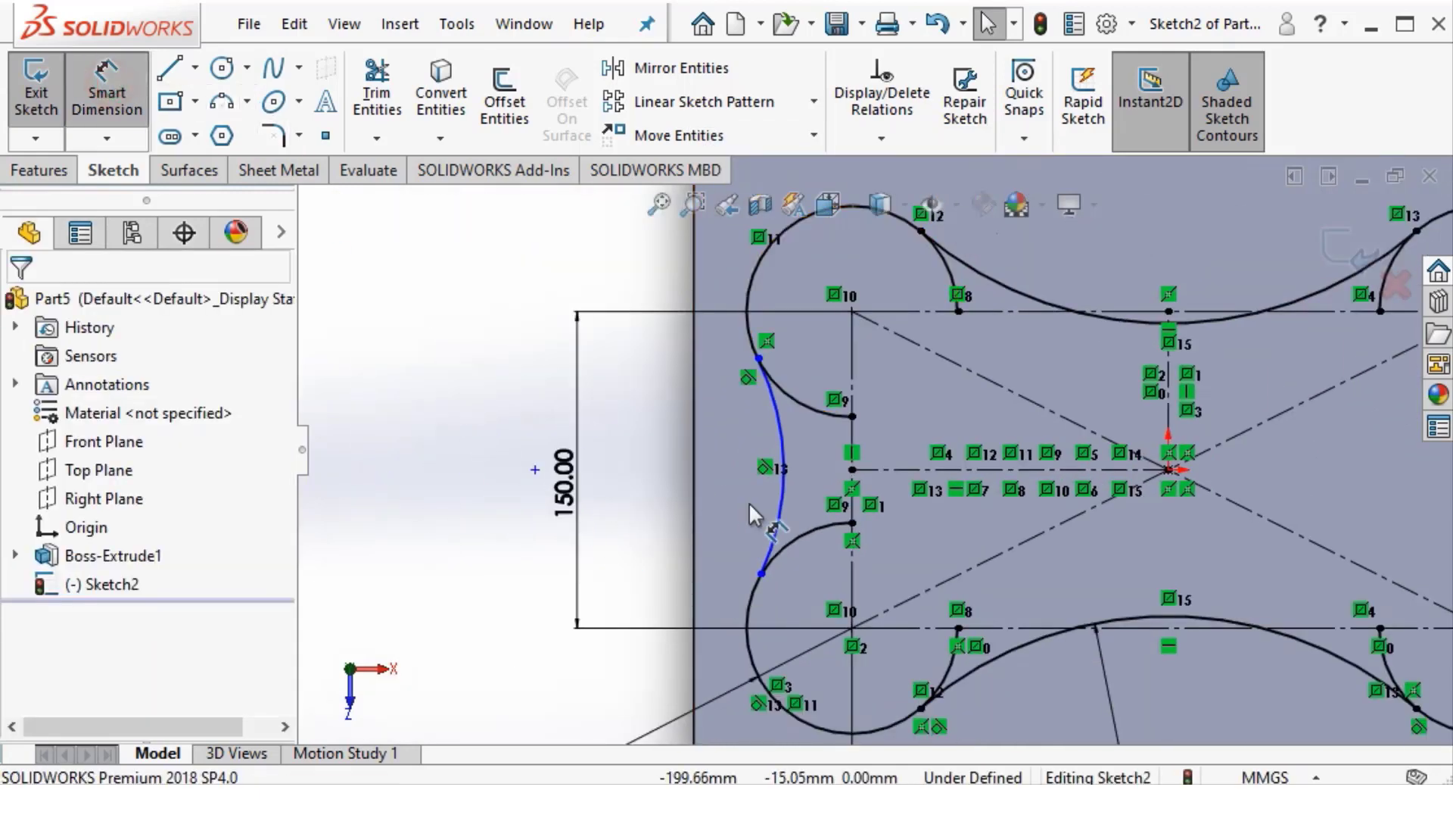
pyautogui.click(784, 483)
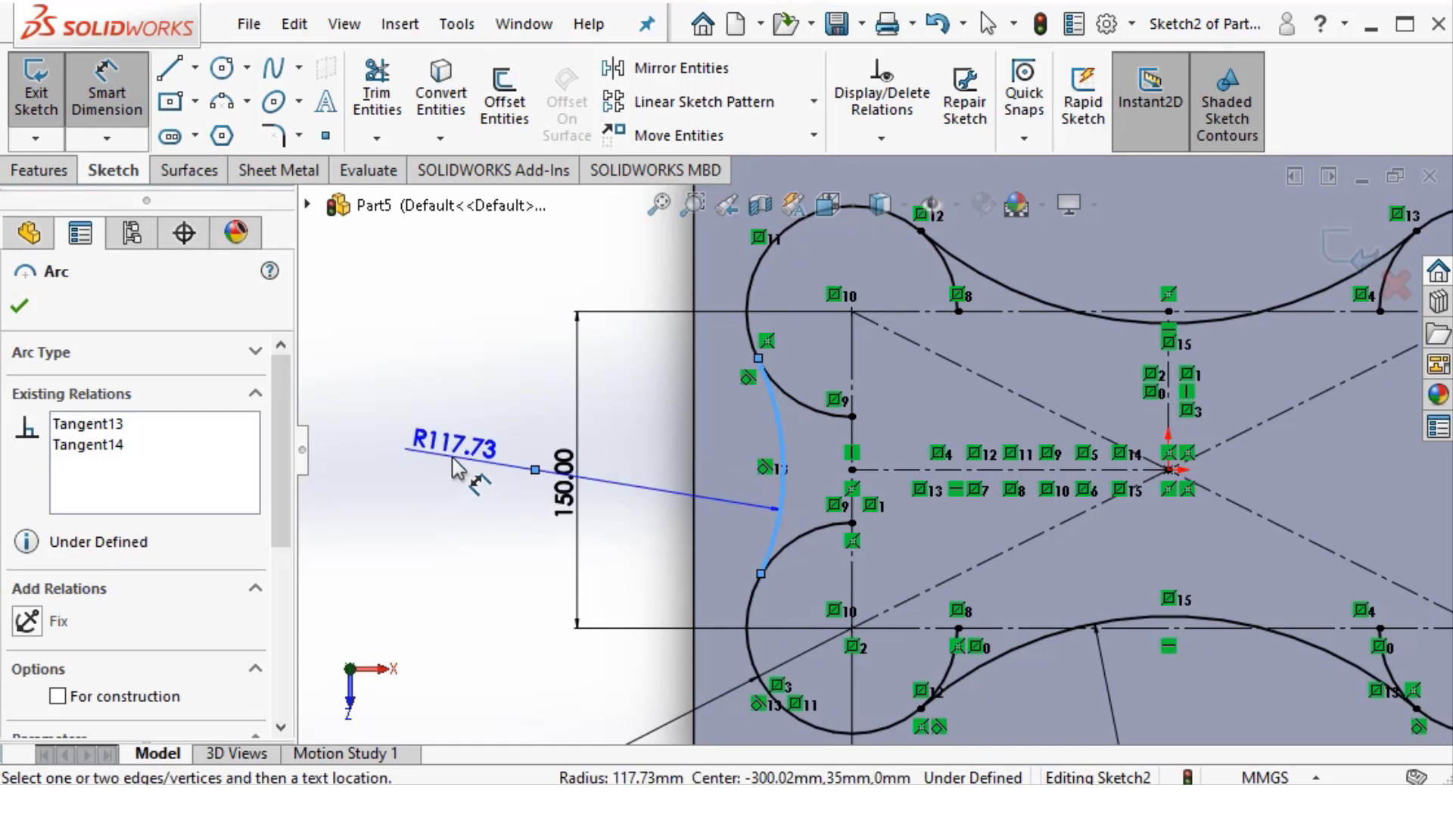
pyautogui.click(454, 469)
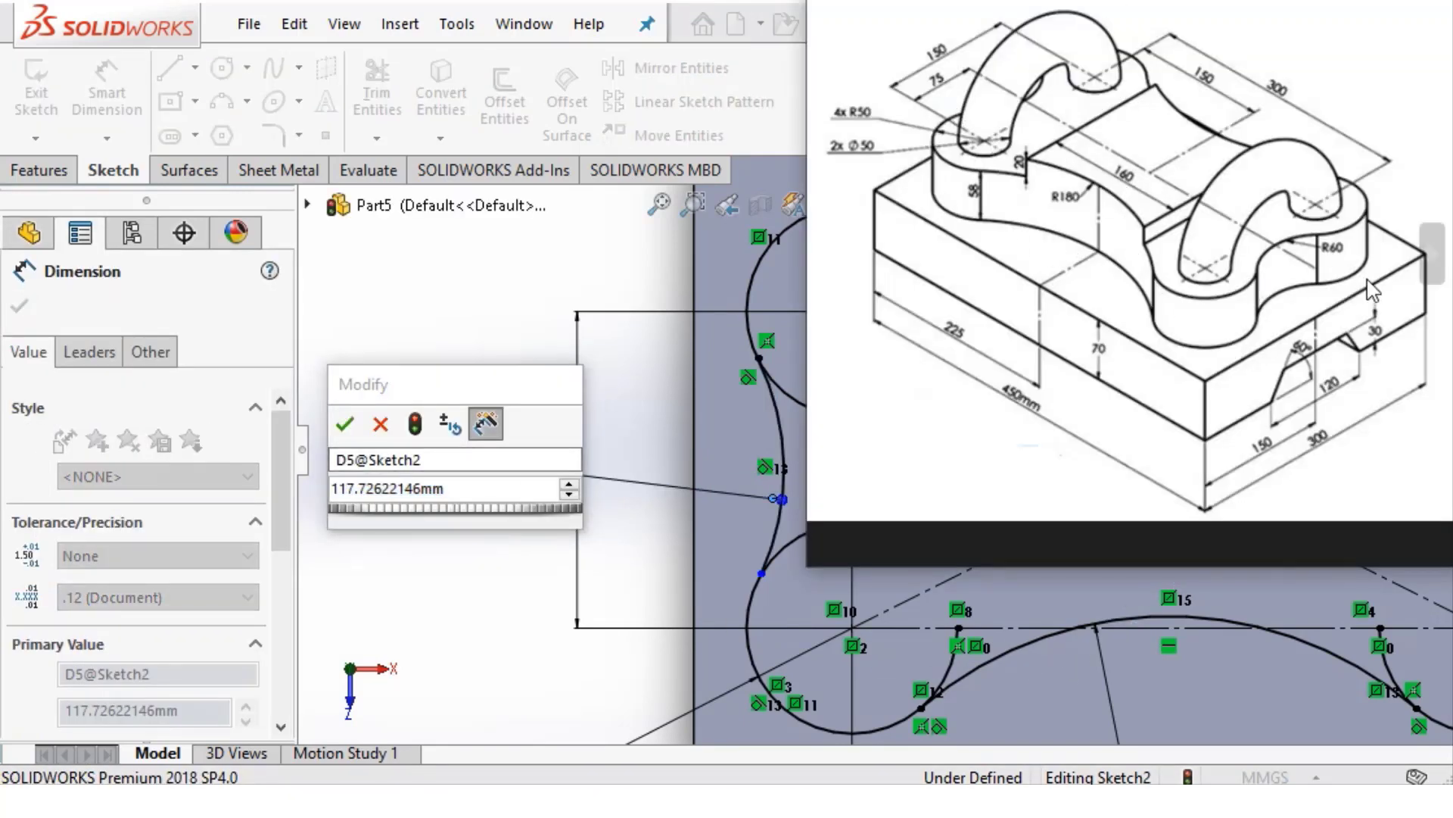
pyautogui.scroll(2, 1373, 290)
pyautogui.scroll(3, 1382, 257)
pyautogui.scroll(3, 1393, 220)
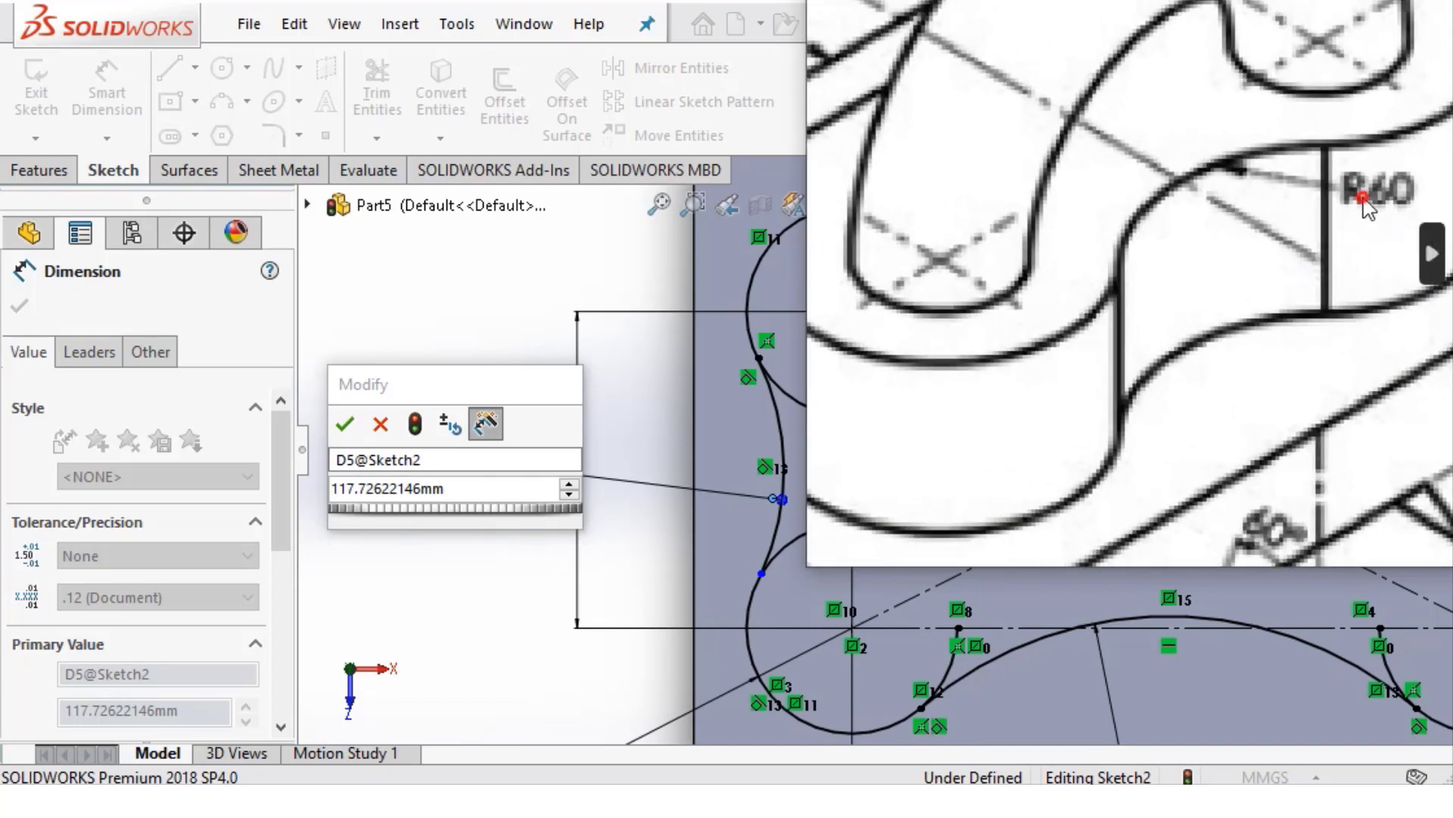
pyautogui.click(827, 251)
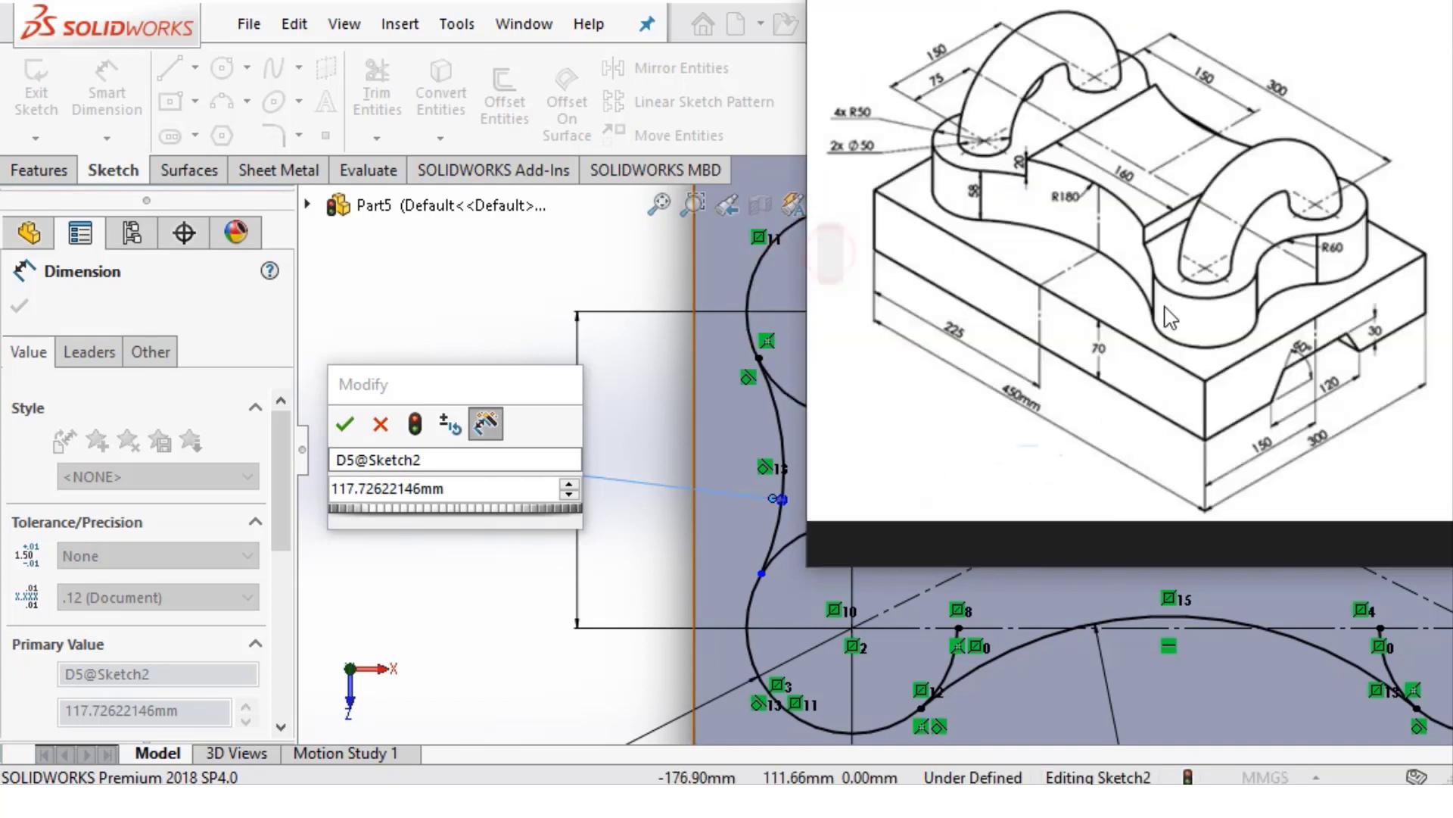
pyautogui.scroll(2, 1340, 276)
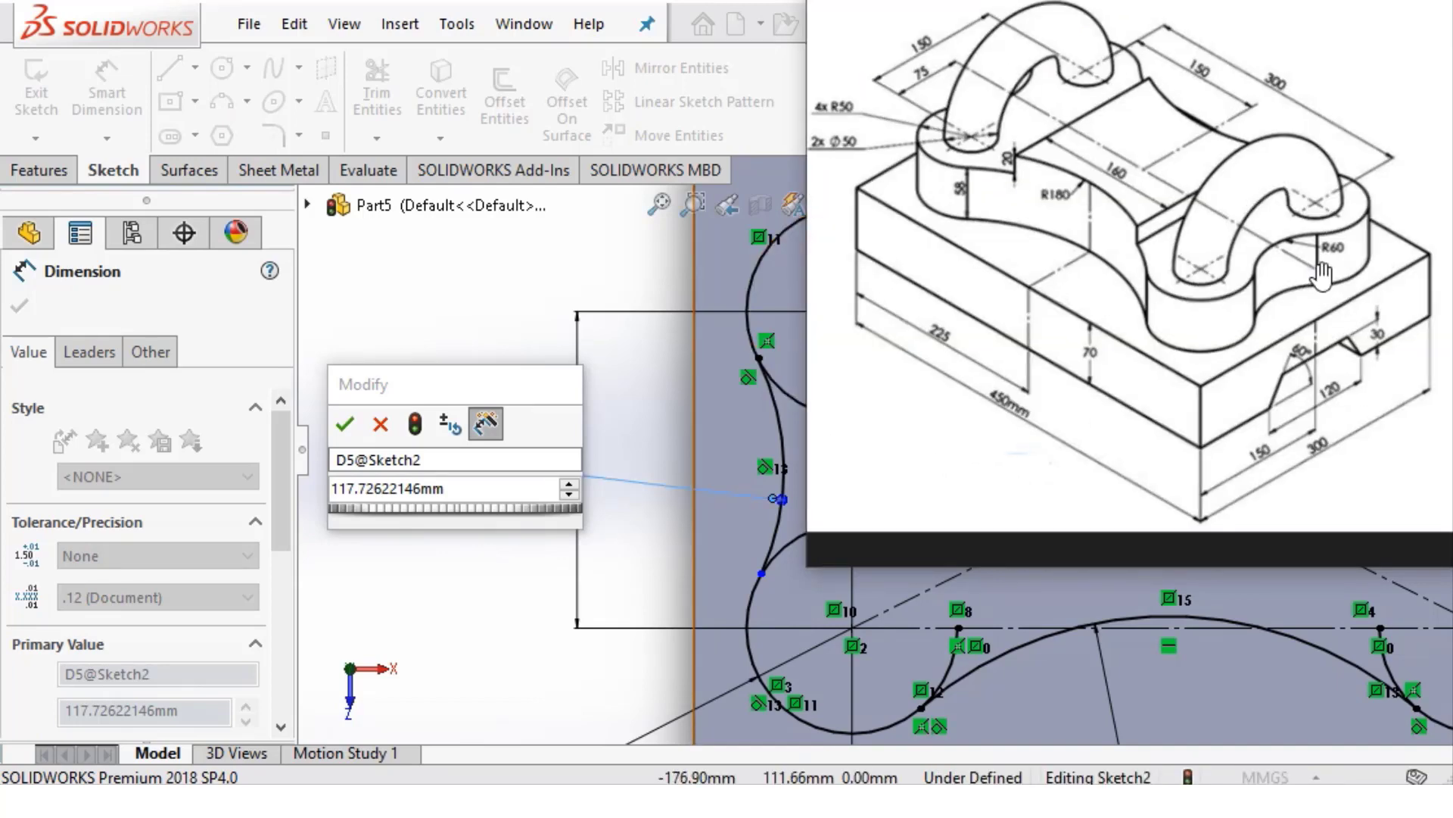
pyautogui.scroll(2, 1324, 277)
pyautogui.scroll(-2, 982, 397)
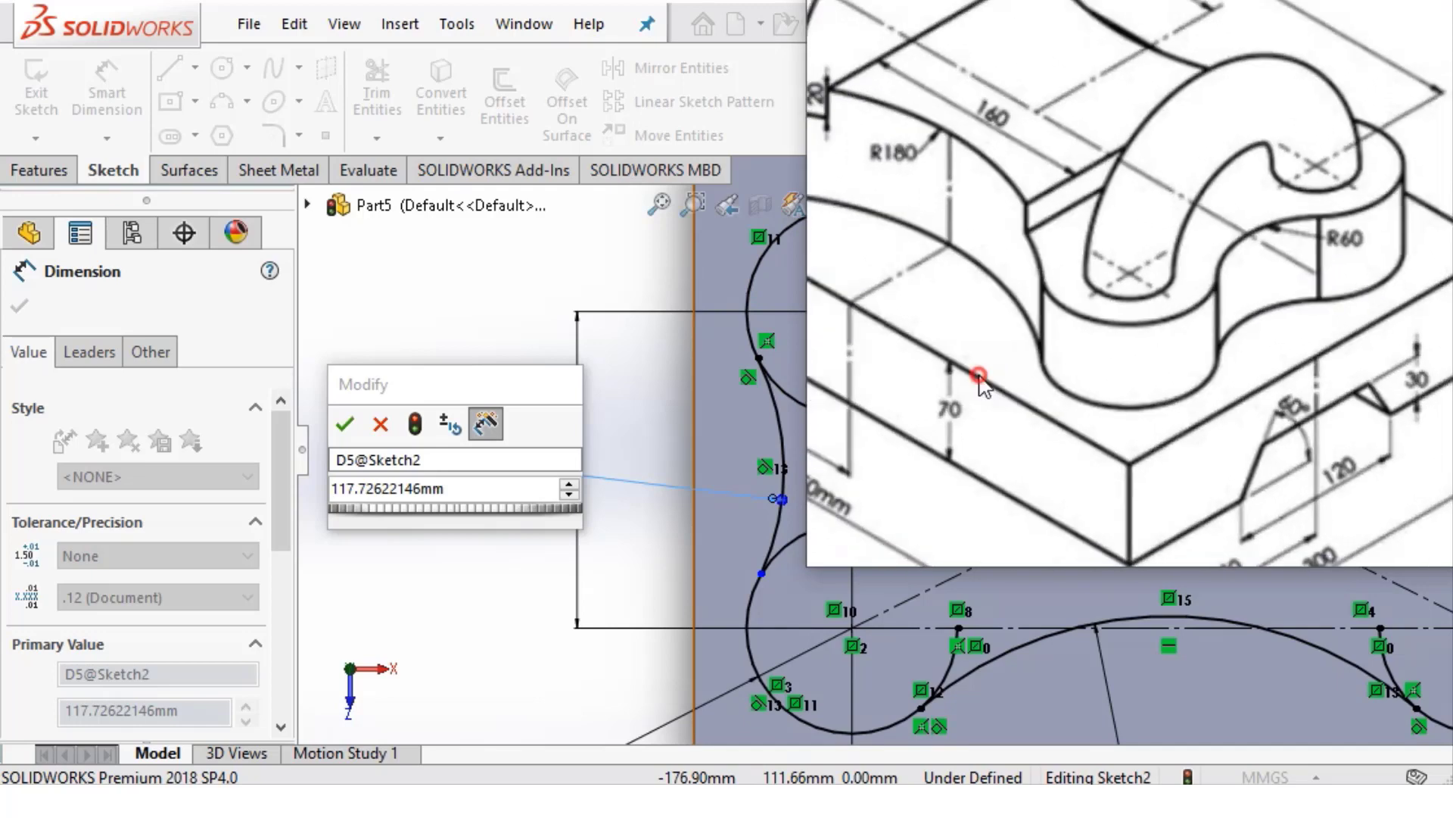
pyautogui.scroll(-3, 983, 397)
# Set the connecting arc's radius to 60 mm and accept the dimension
pyautogui.click(399, 486)
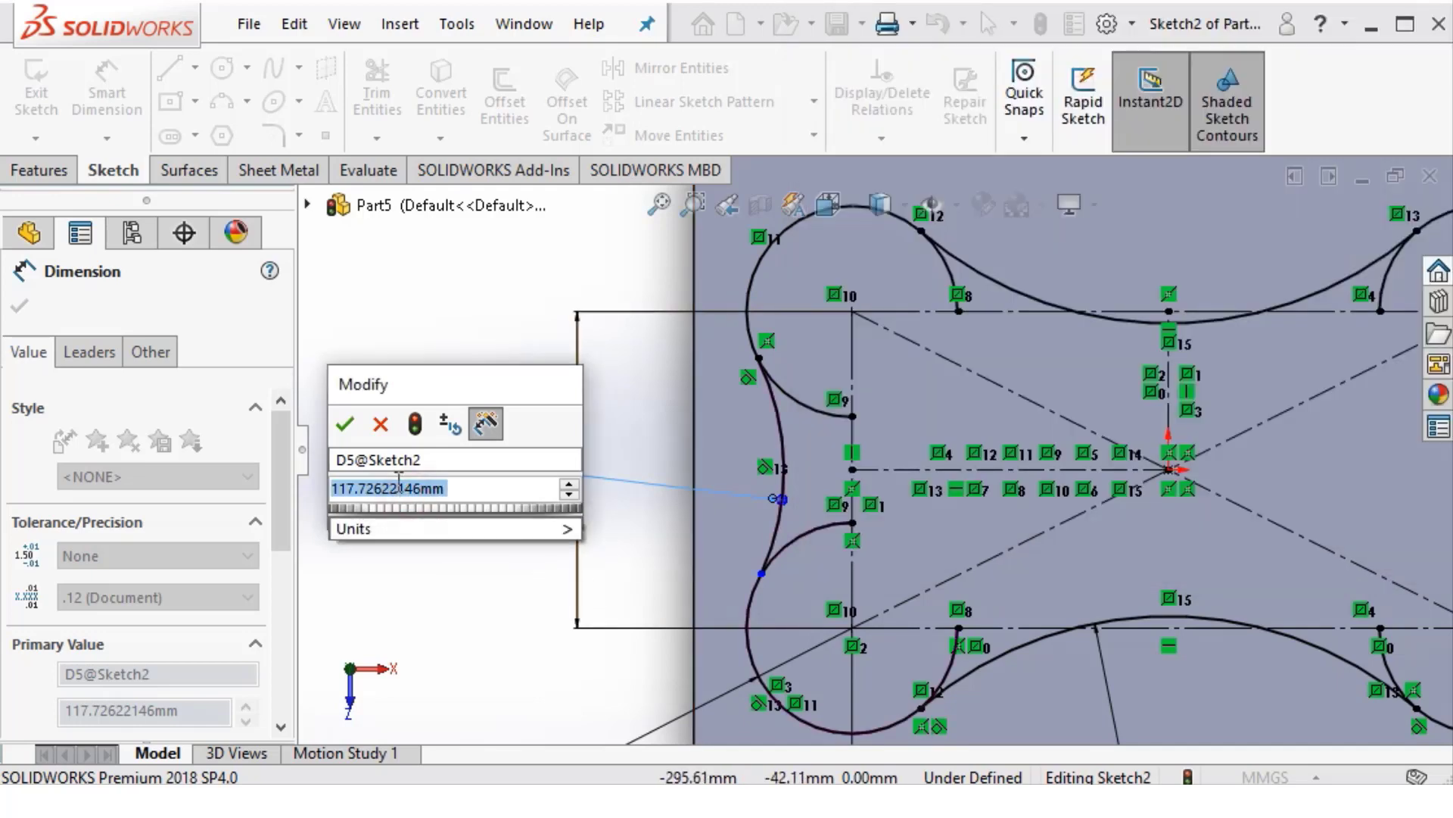
pyautogui.write('6')
pyautogui.press('Return')
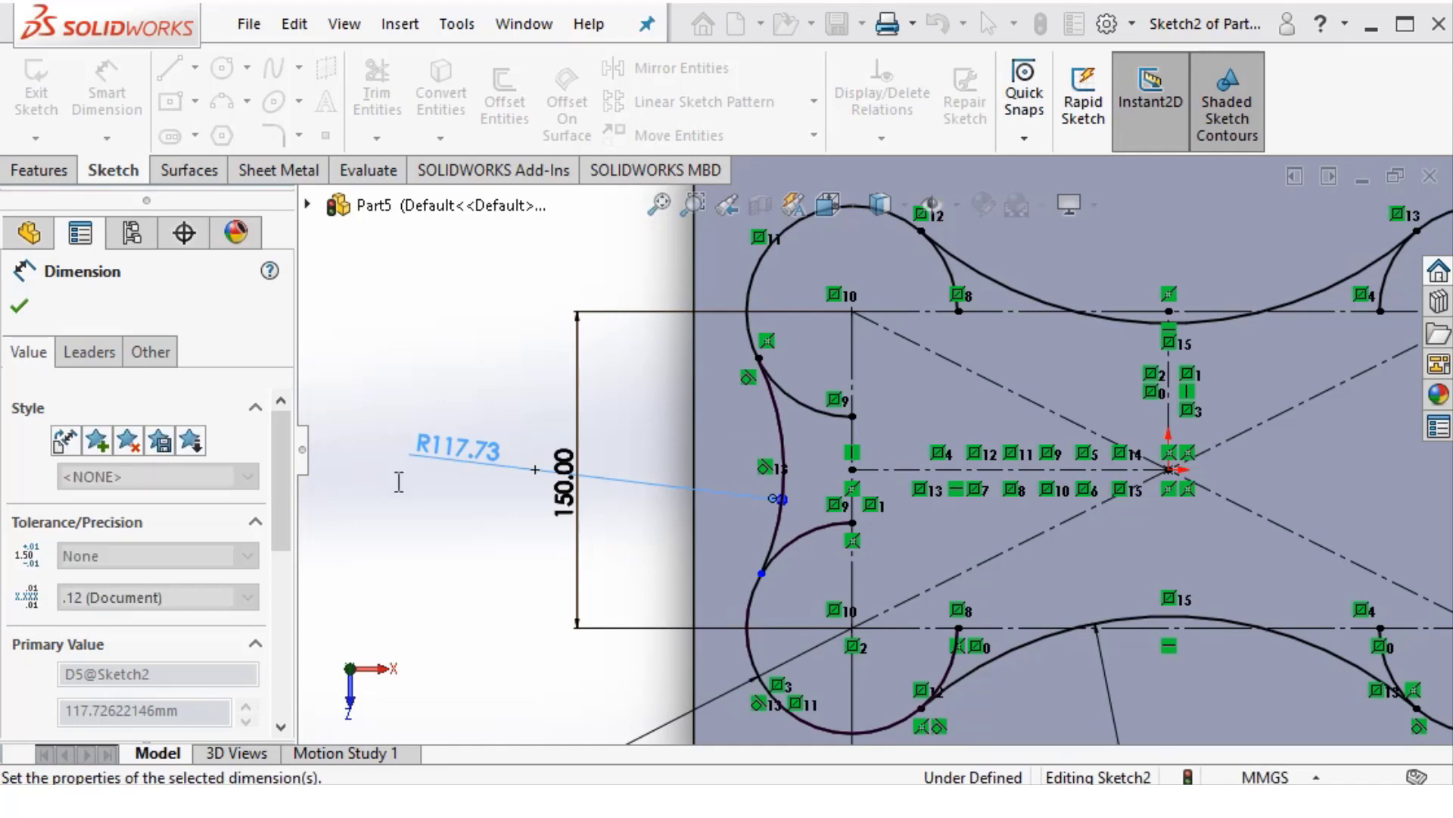
pyautogui.scroll(2, 872, 451)
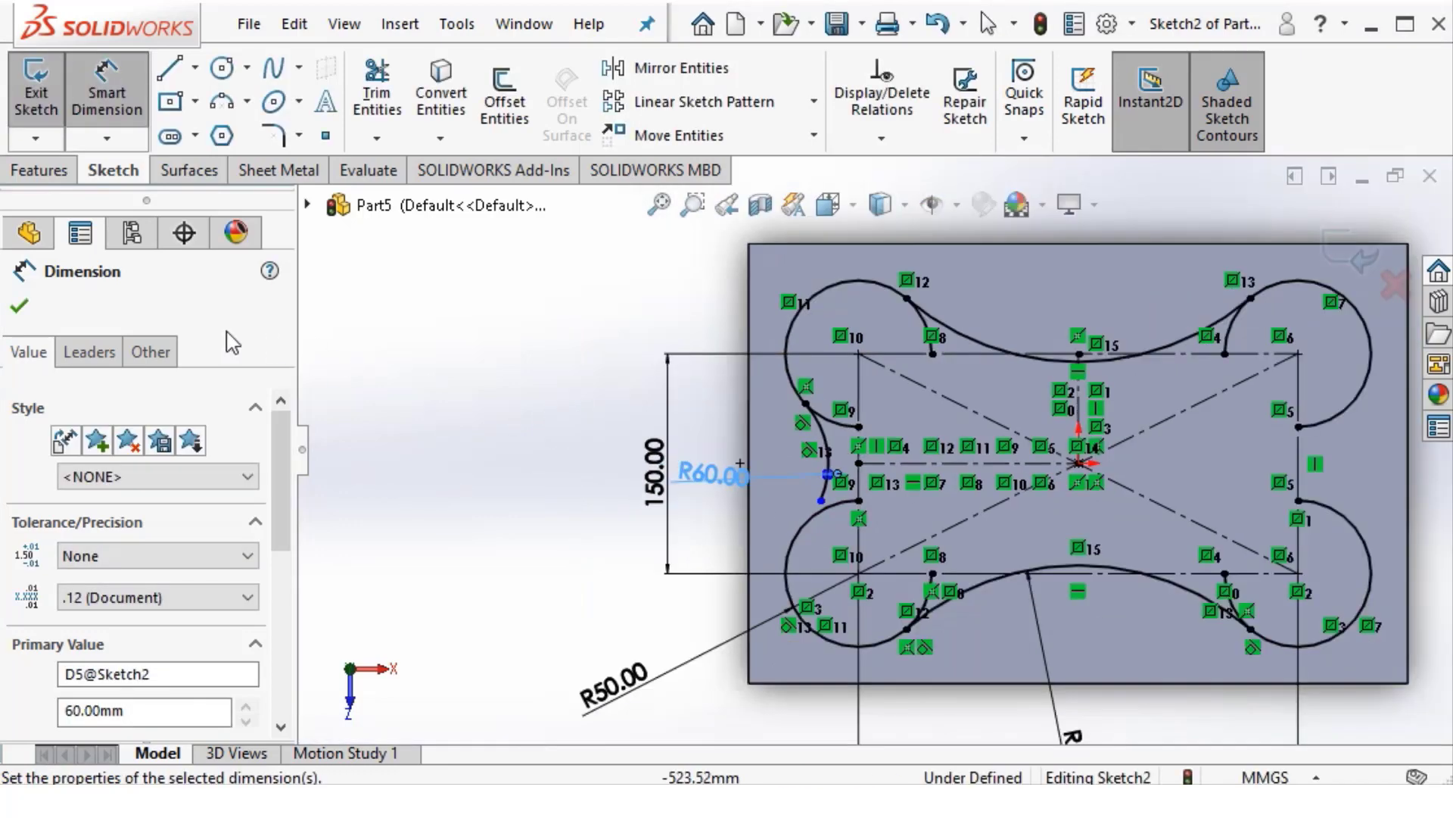
pyautogui.click(18, 307)
pyautogui.scroll(-3, 832, 507)
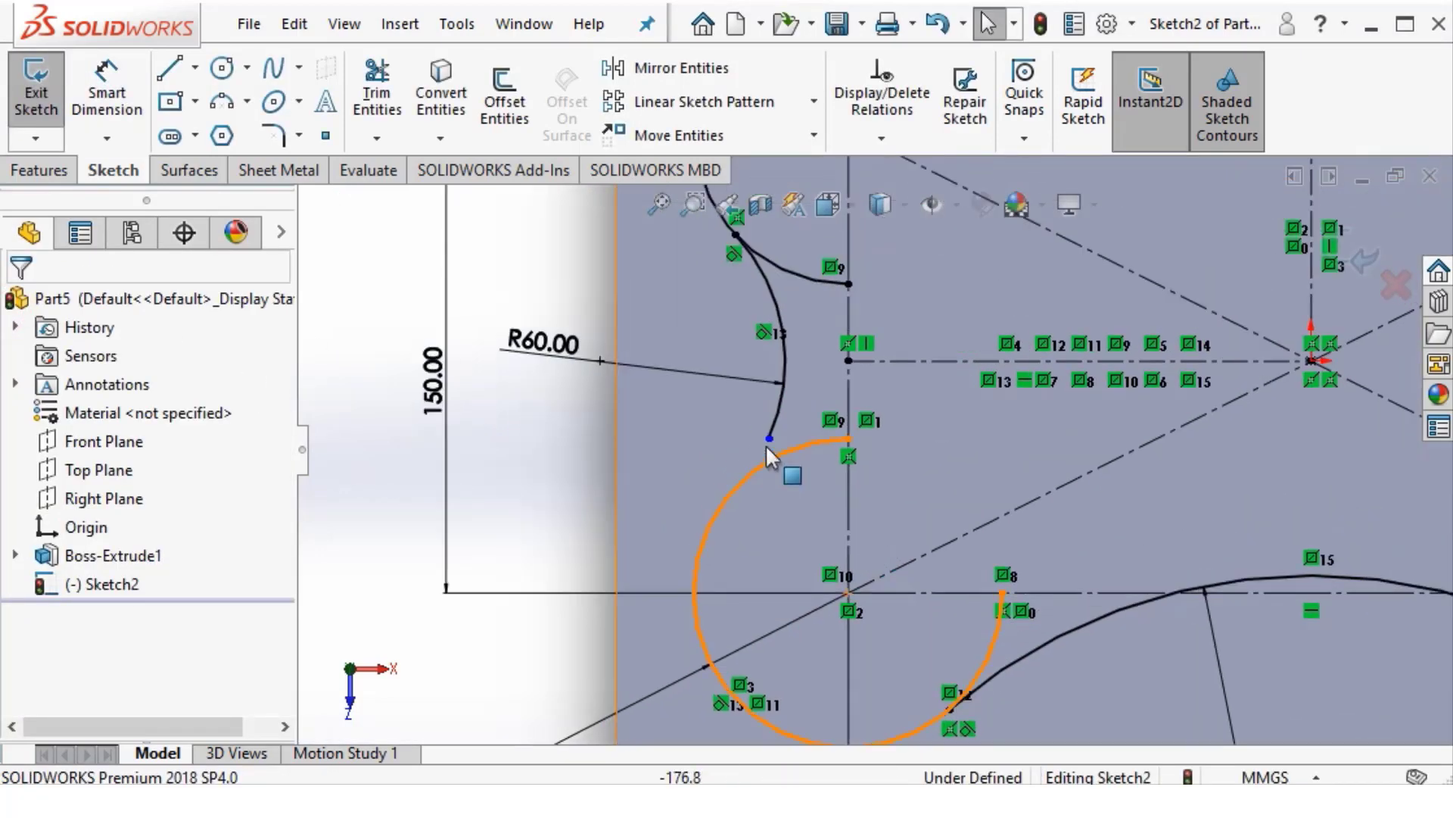
# Adjust the lower left arc's end point and power-trim the excess segments near the left arc
pyautogui.moveTo(768, 442); pyautogui.dragTo(695, 520)
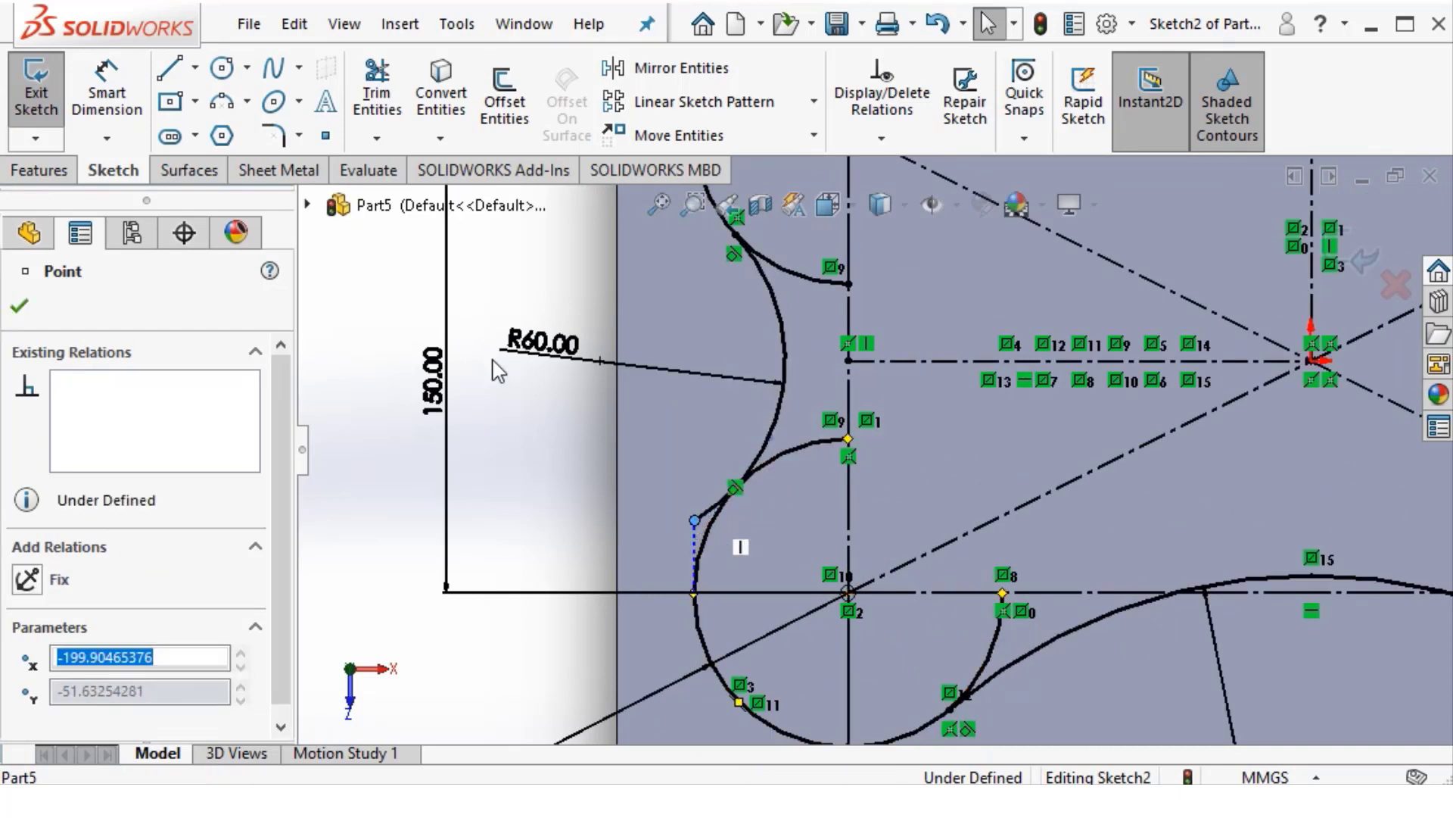
pyautogui.click(377, 91)
pyautogui.scroll(3, 875, 409)
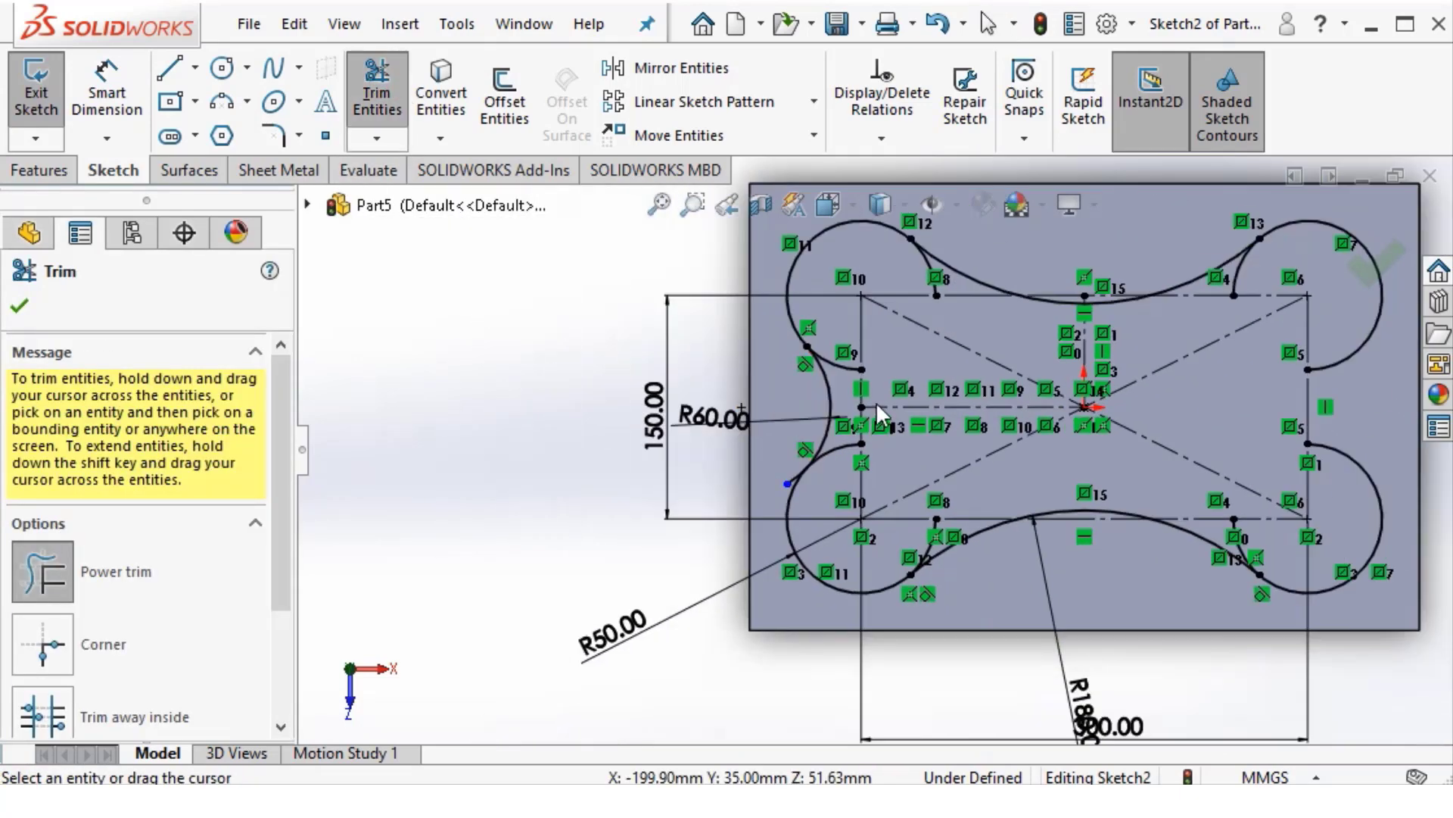
pyautogui.scroll(-3, 874, 401)
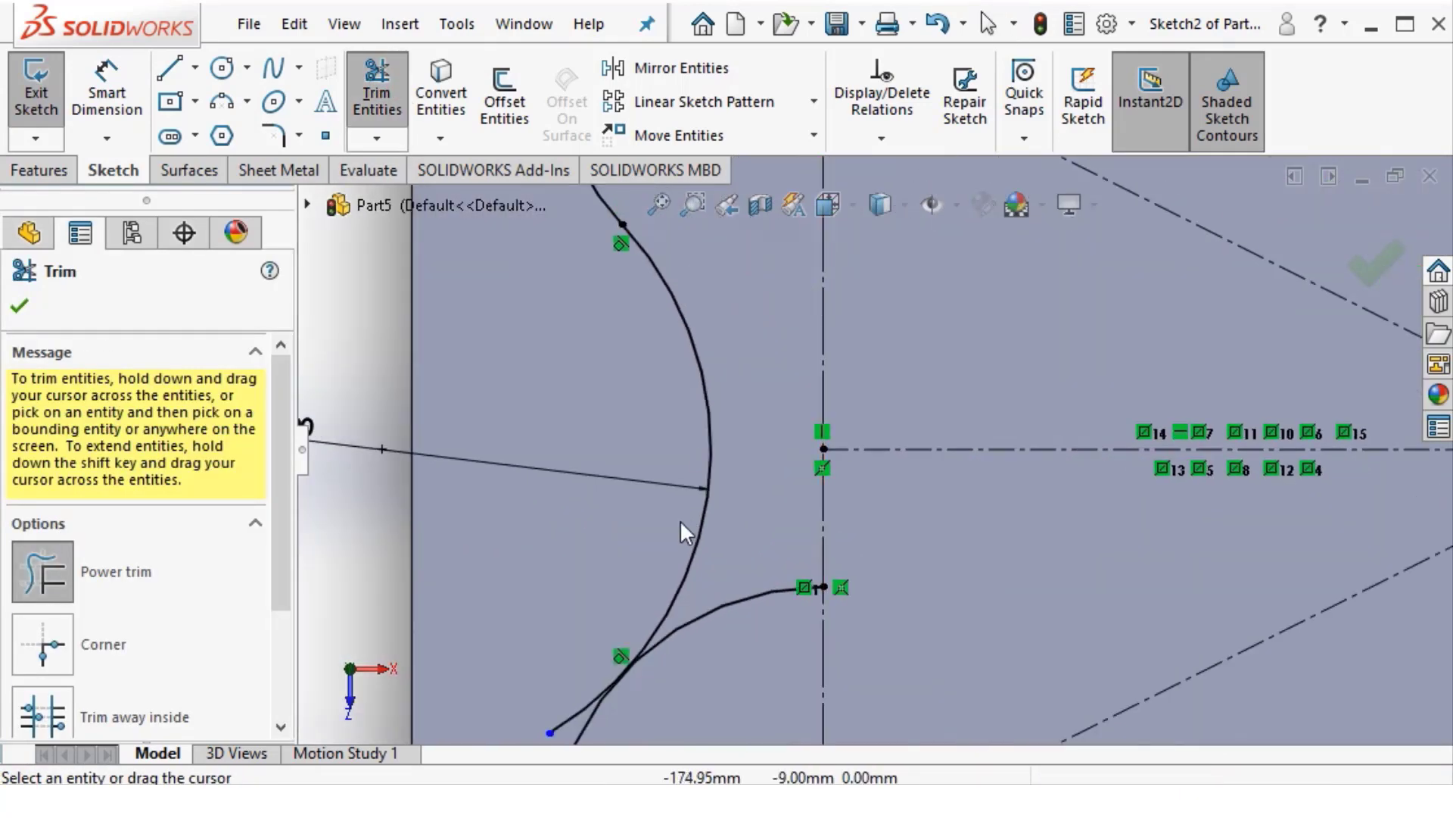
pyautogui.moveTo(680, 520); pyautogui.dragTo(721, 669)
pyautogui.scroll(3, 660, 642)
pyautogui.scroll(-3, 769, 489)
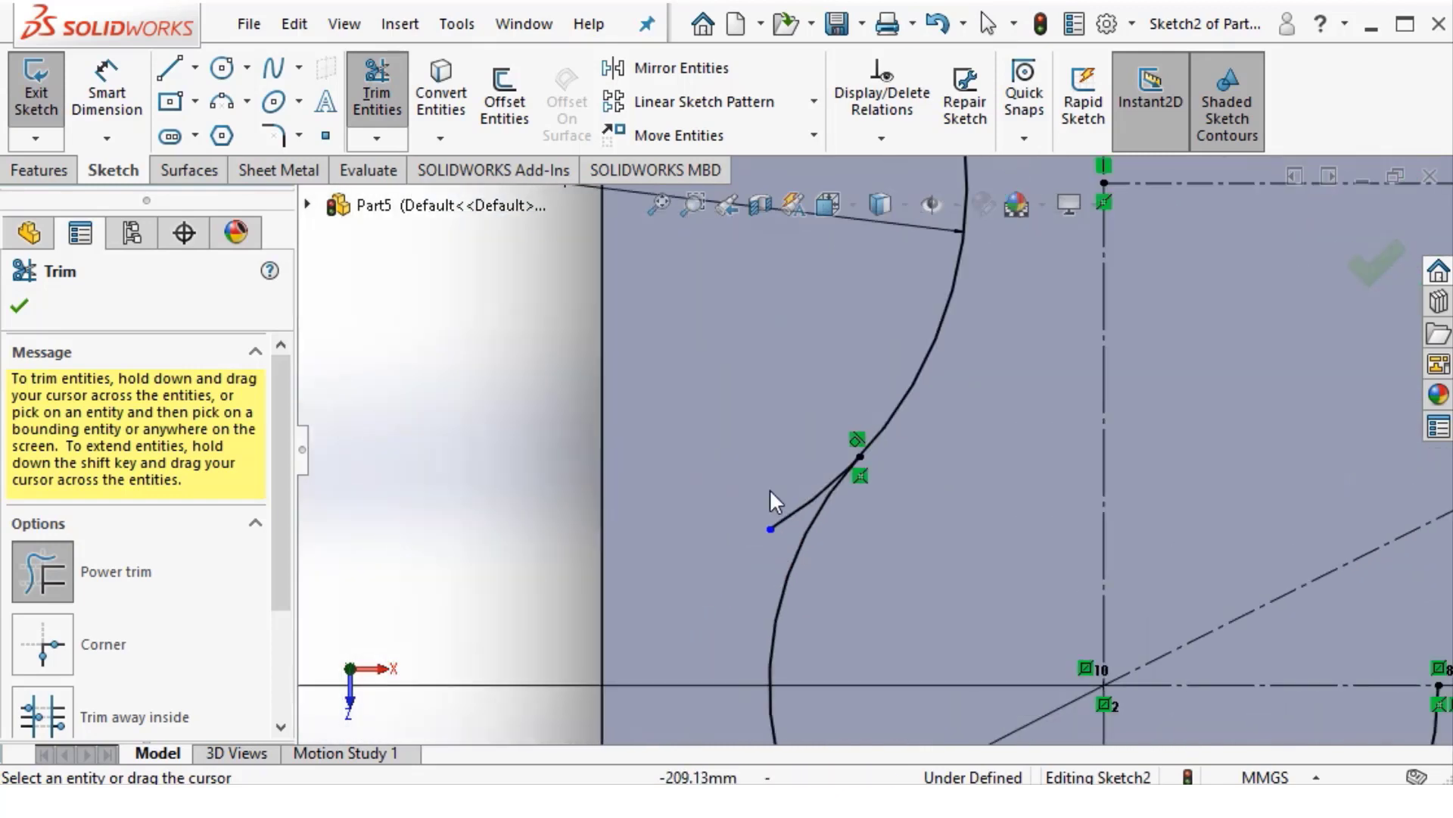
pyautogui.moveTo(788, 455); pyautogui.dragTo(797, 488)
# Zoom out and in to inspect the whole trimmed bone-shaped outline
pyautogui.scroll(5, 848, 424)
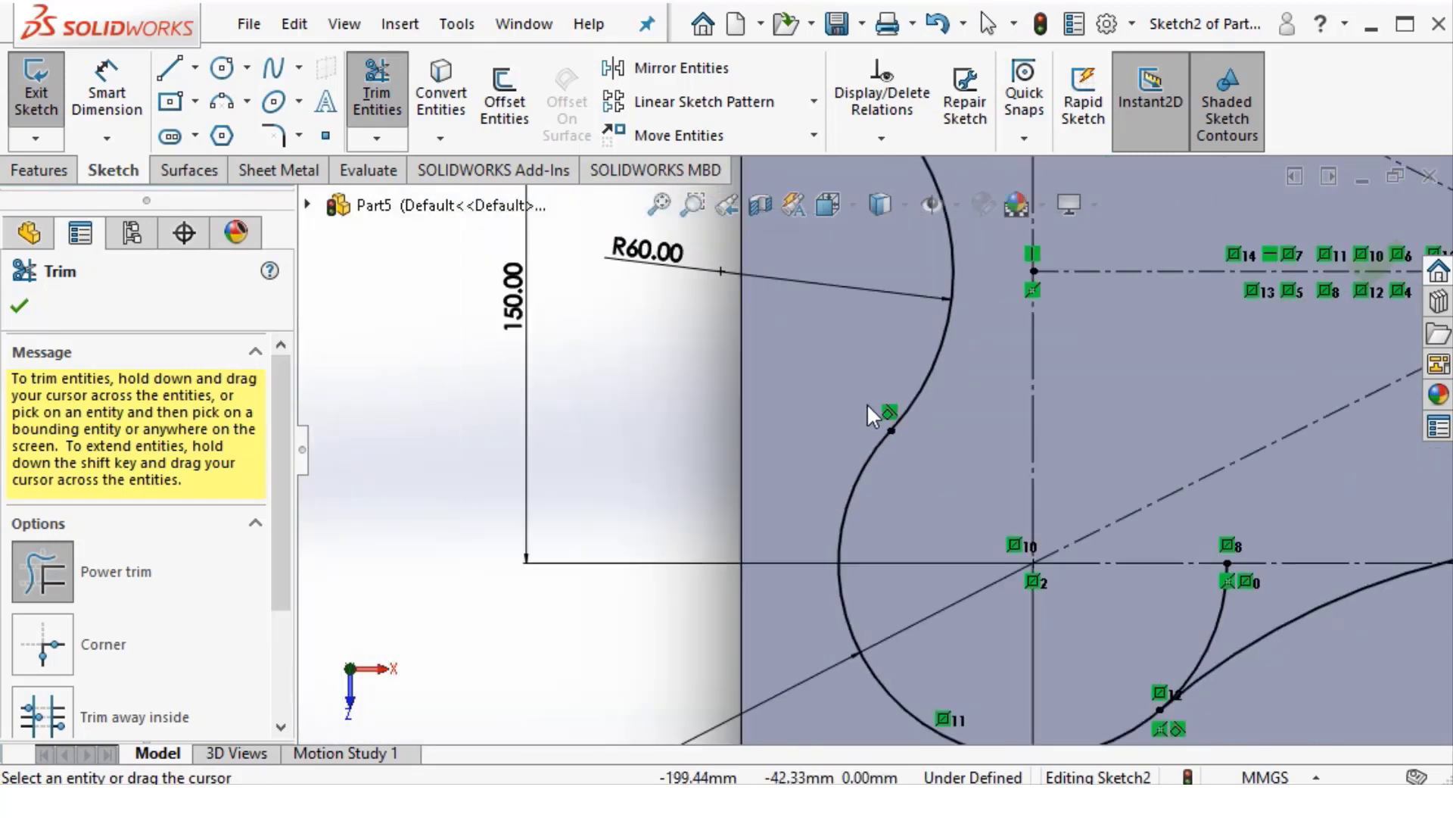
pyautogui.scroll(3, 931, 333)
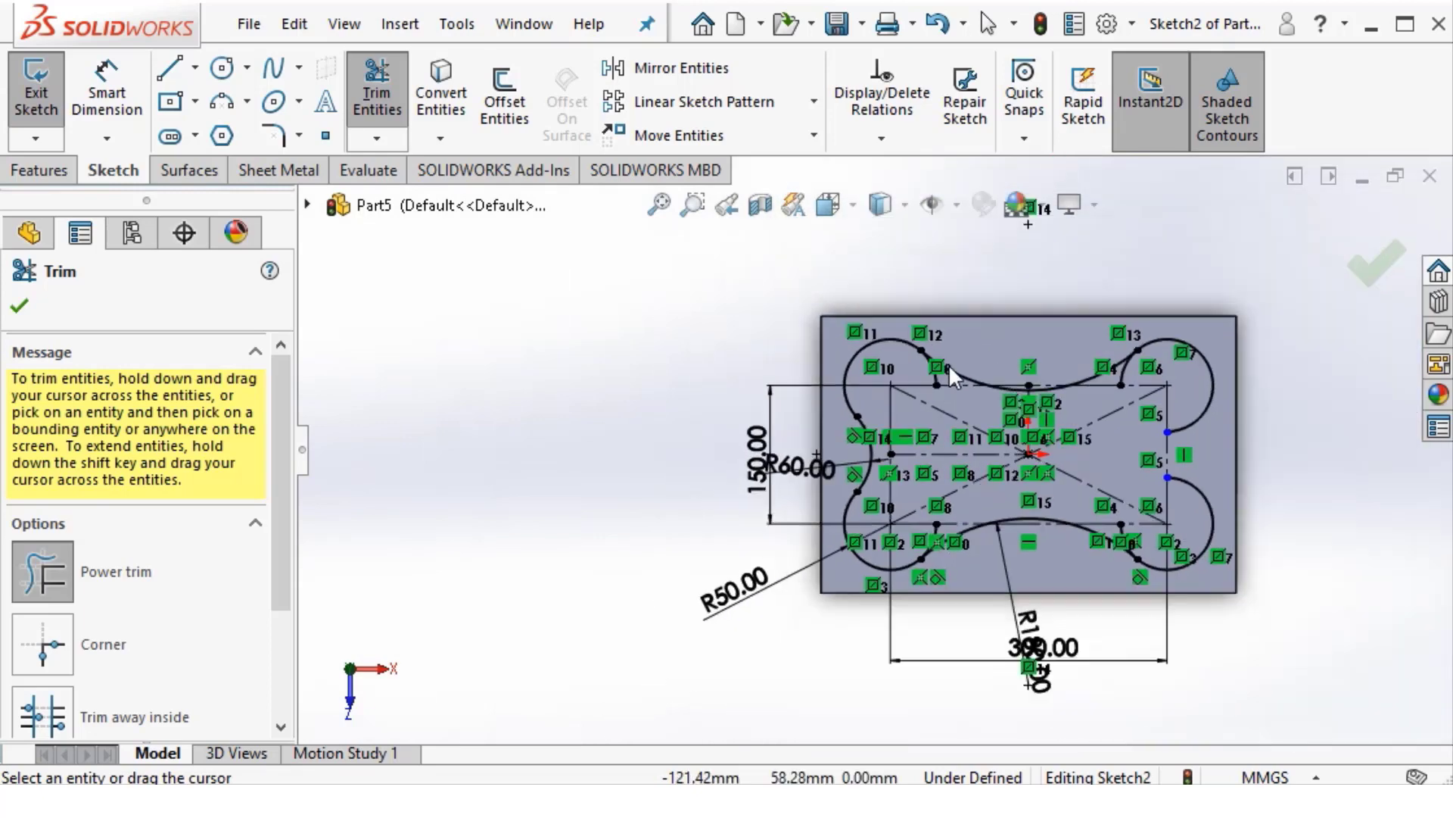
pyautogui.scroll(-3, 963, 450)
pyautogui.scroll(-2, 866, 343)
pyautogui.scroll(-2, 866, 343)
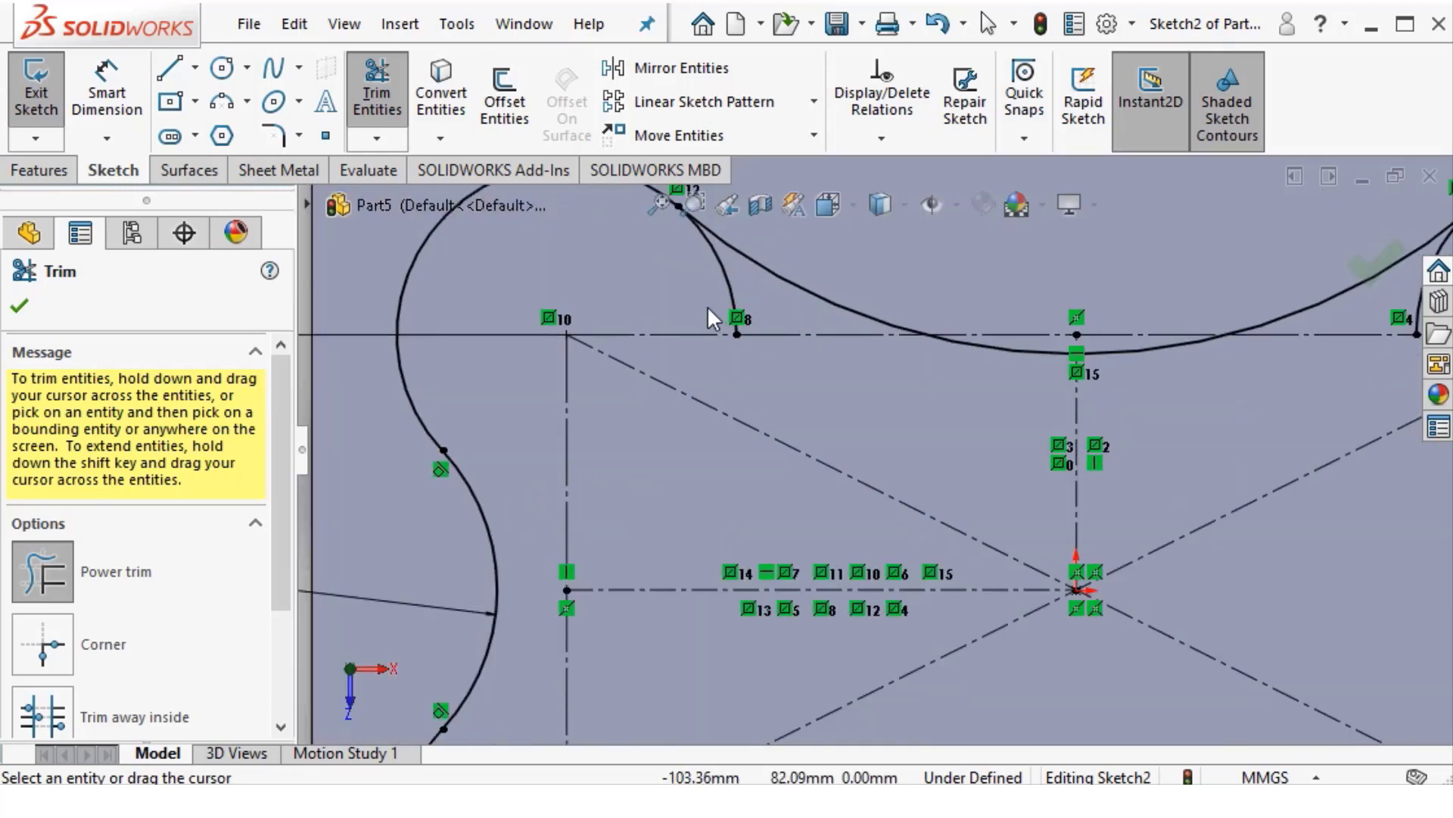
pyautogui.scroll(3, 756, 397)
pyautogui.scroll(-3, 1090, 392)
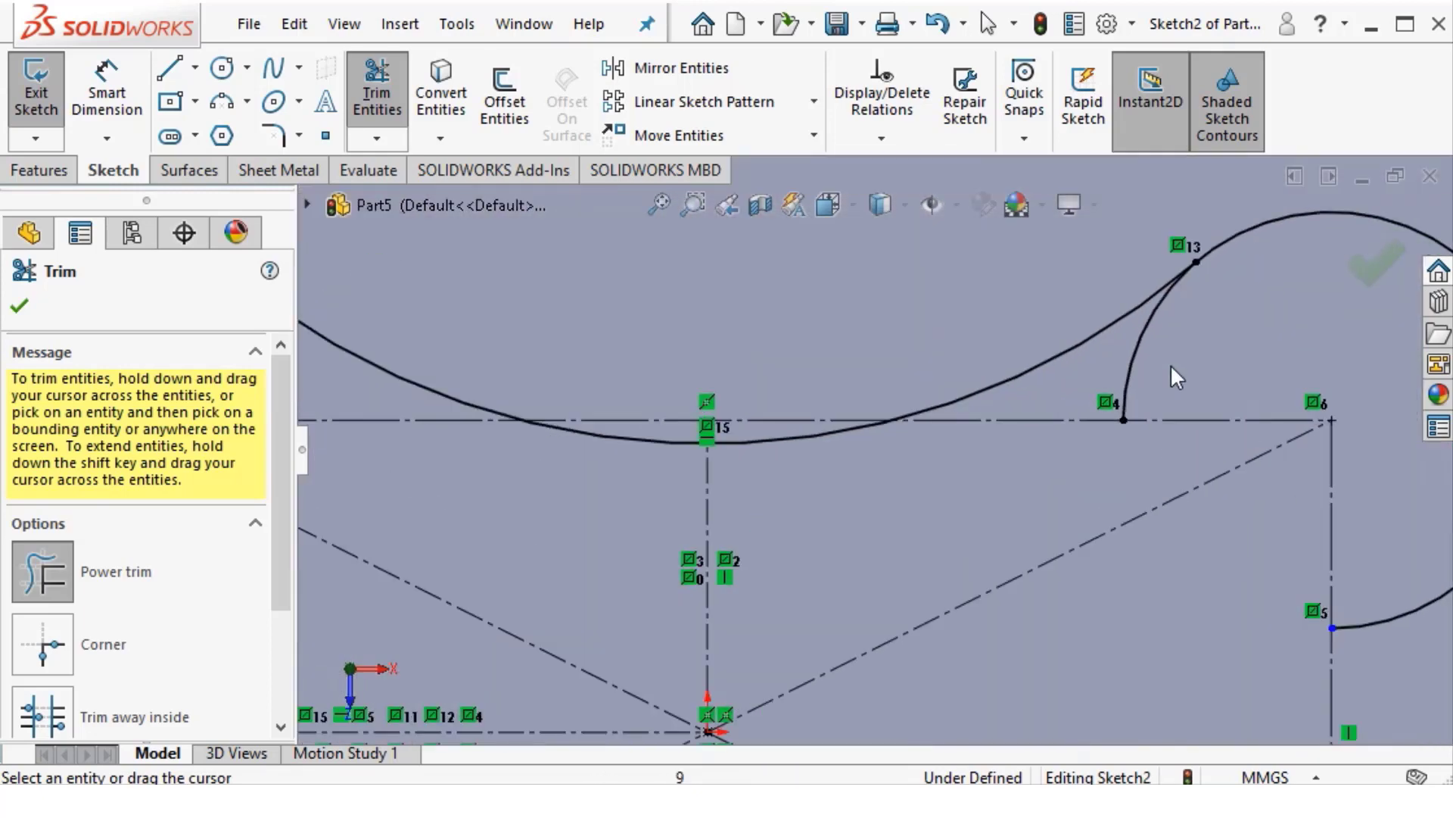
pyautogui.scroll(3, 883, 496)
pyautogui.scroll(1, 828, 575)
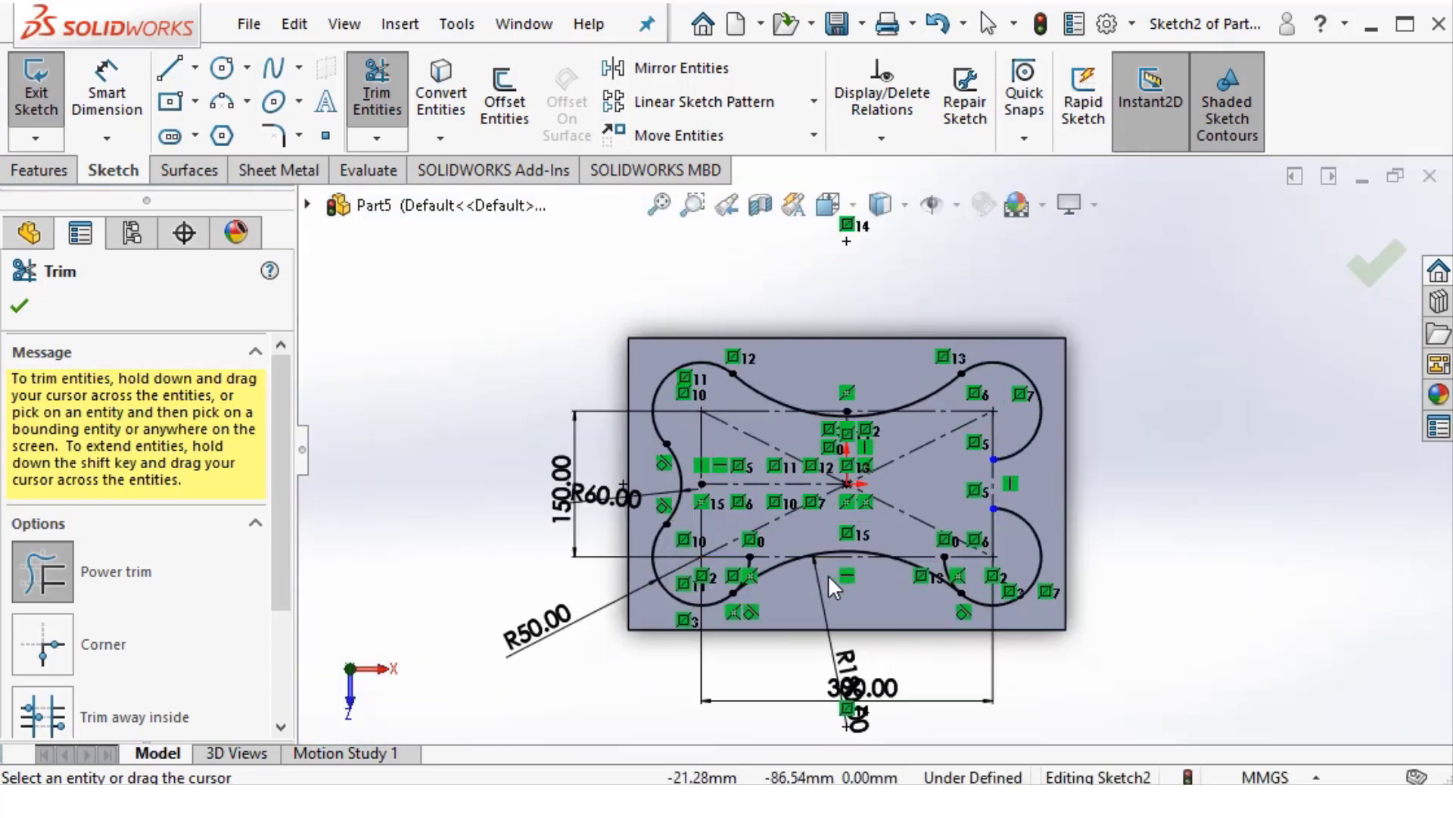
pyautogui.scroll(-3, 833, 574)
pyautogui.scroll(-2, 1124, 535)
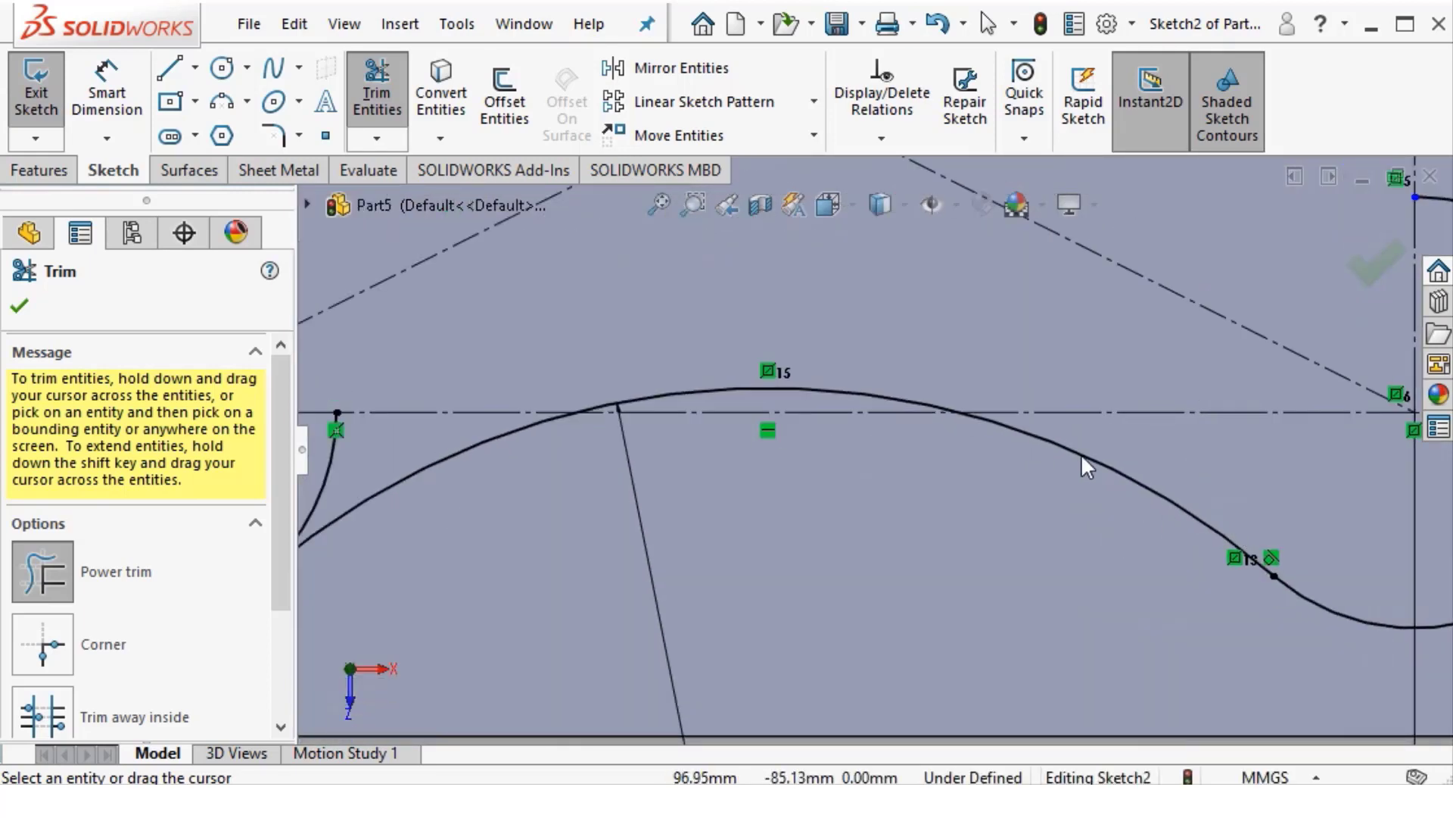
pyautogui.scroll(3, 787, 443)
pyautogui.scroll(-3, 782, 451)
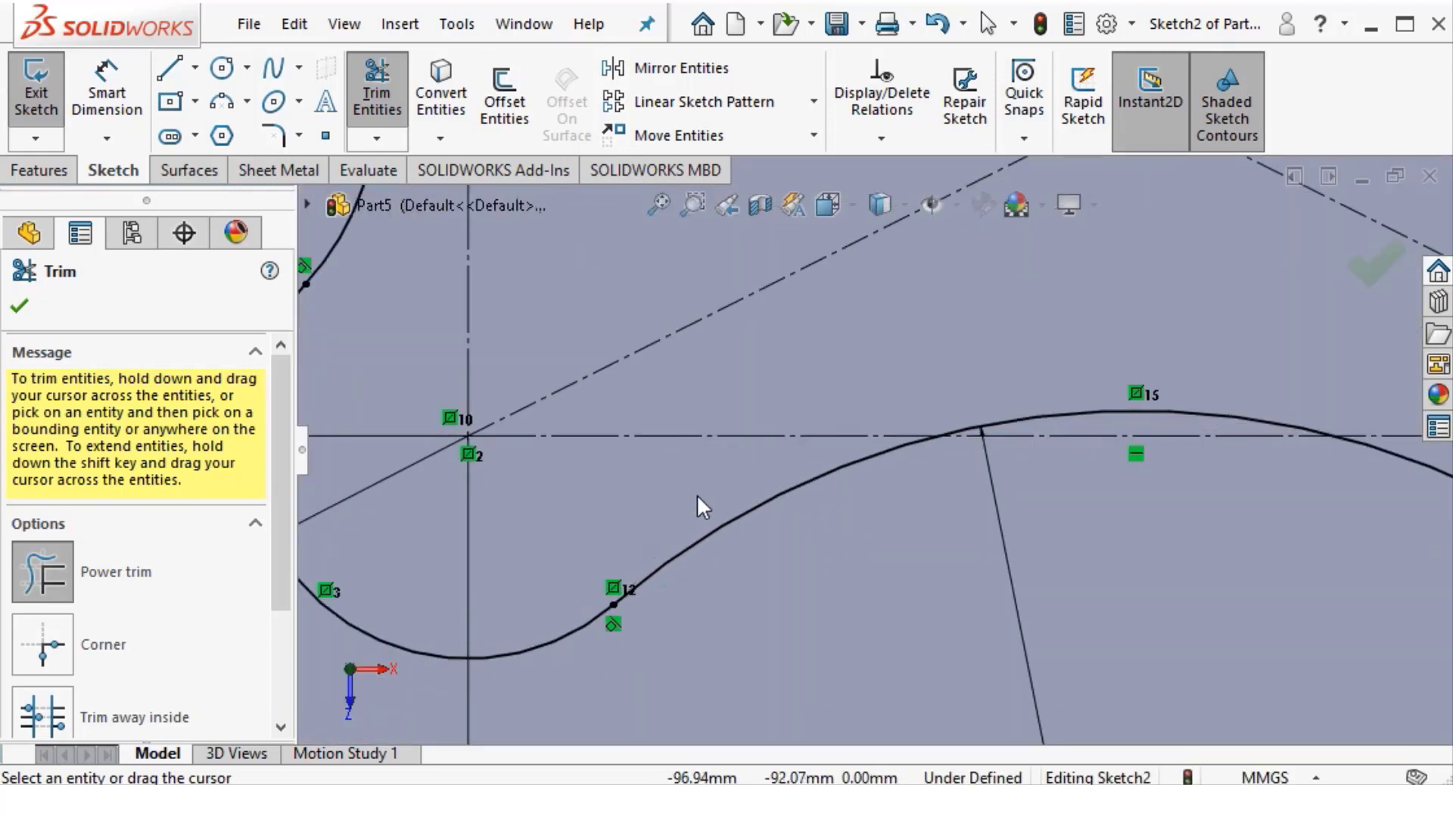
pyautogui.scroll(3, 684, 483)
pyautogui.scroll(2, 806, 388)
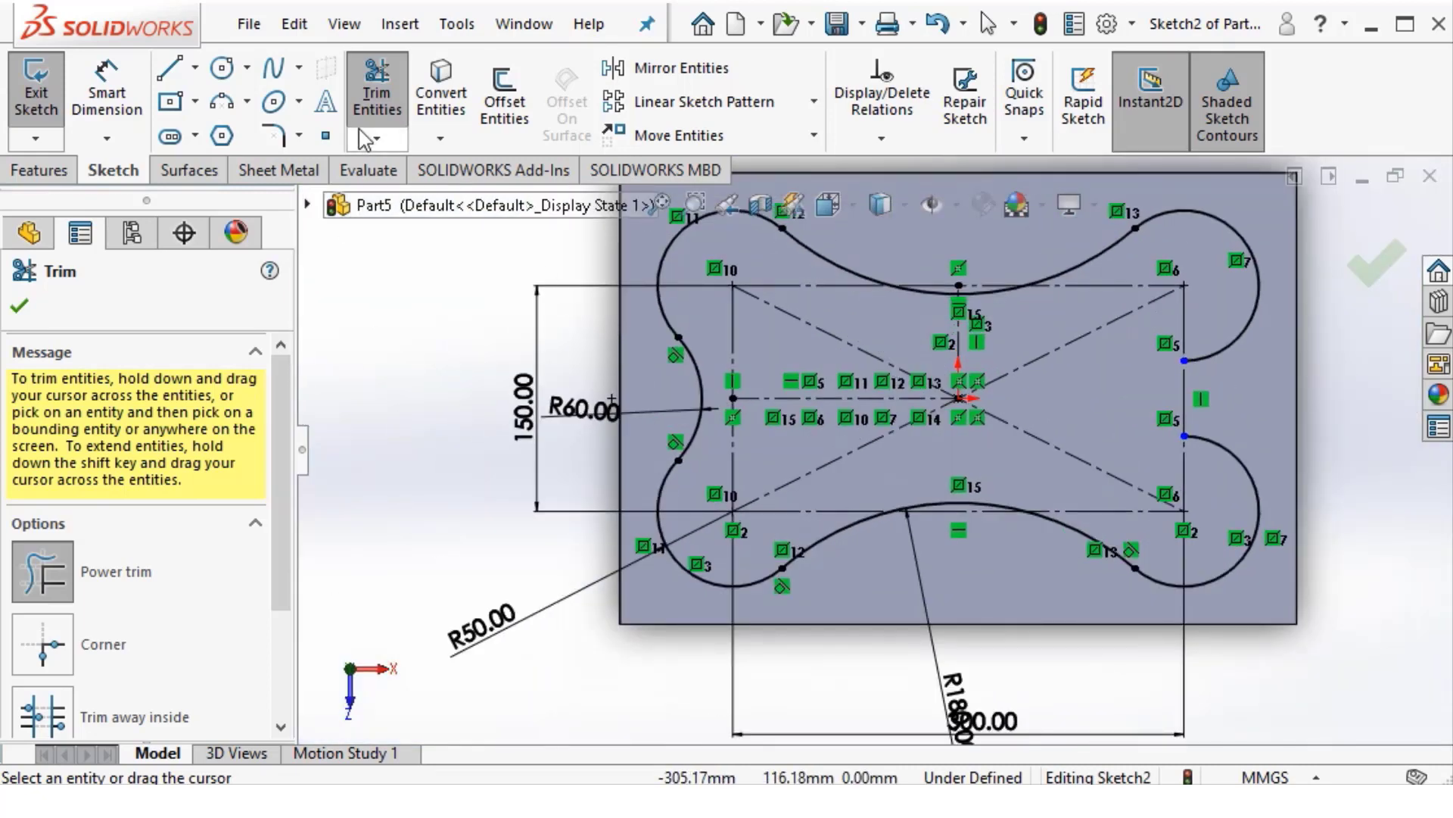
# Mirror the left R60 arc (Arc7) about the vertical centerline Line8 onto the right side
pyautogui.click(376, 94)
pyautogui.click(673, 68)
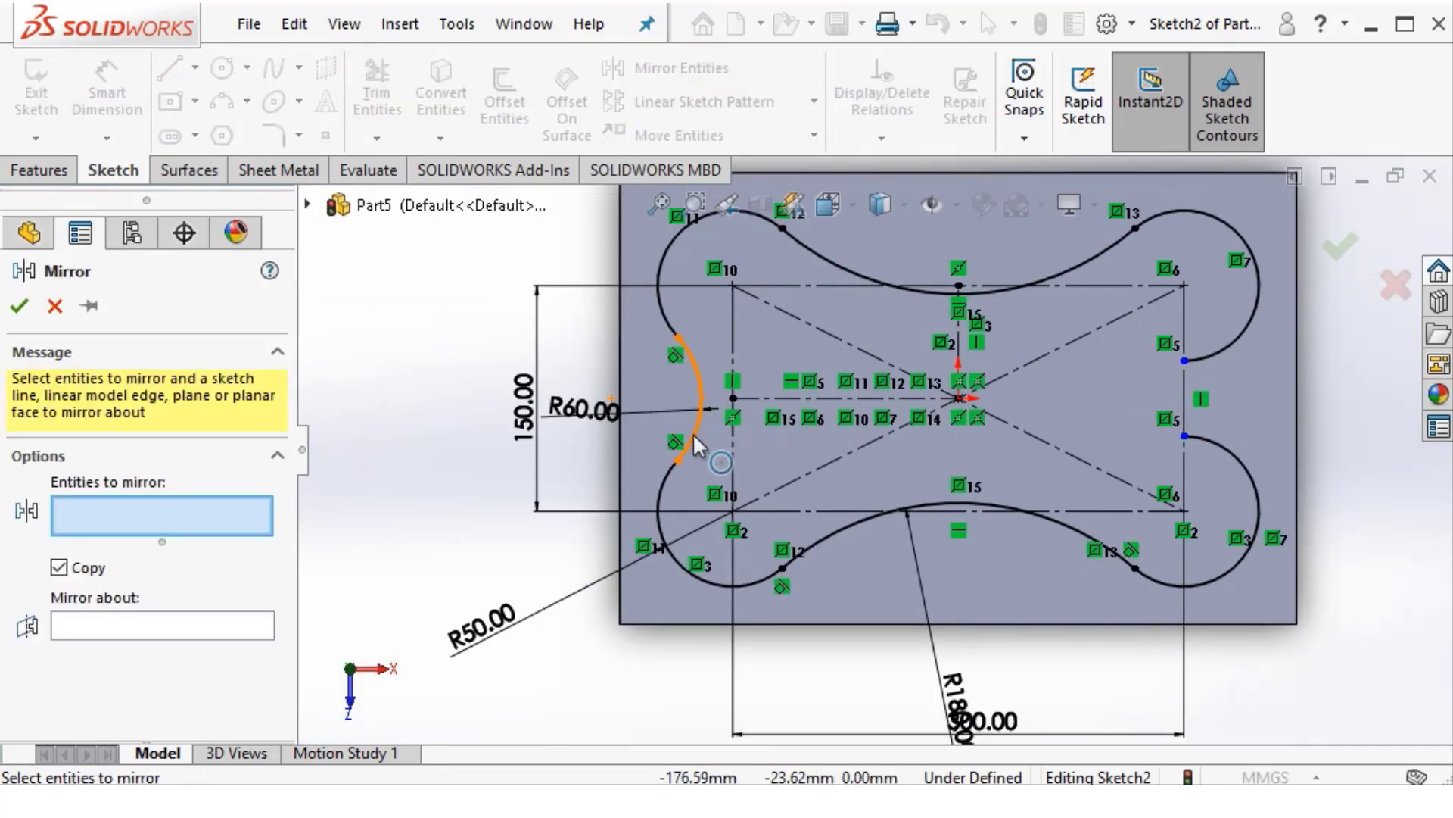
pyautogui.click(693, 433)
pyautogui.click(198, 643)
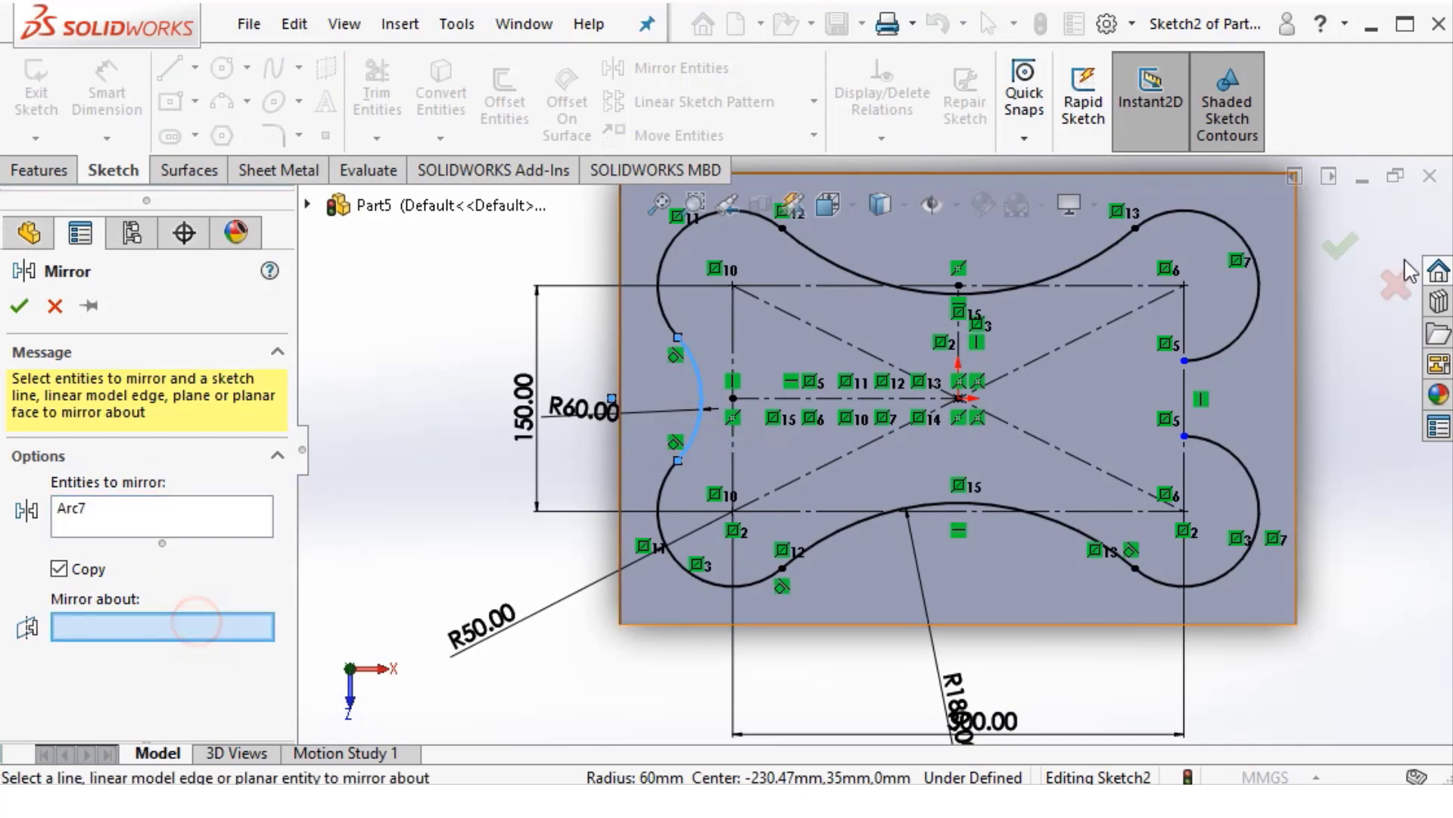
pyautogui.click(959, 333)
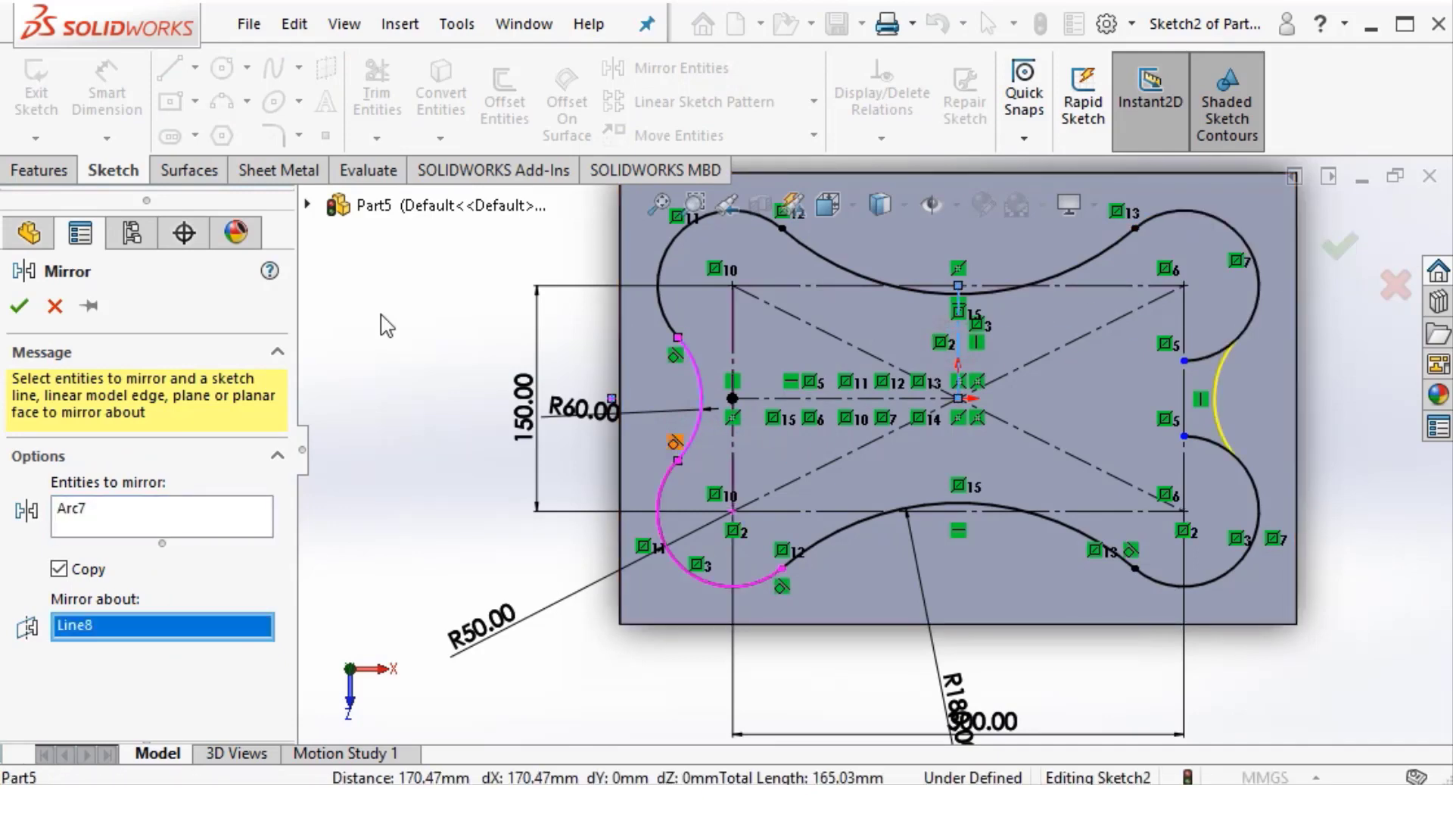
pyautogui.click(19, 306)
# Trim the leftover segments so Sketch2's bone outline is closed and fully defined
pyautogui.click(376, 95)
pyautogui.scroll(-4, 1237, 431)
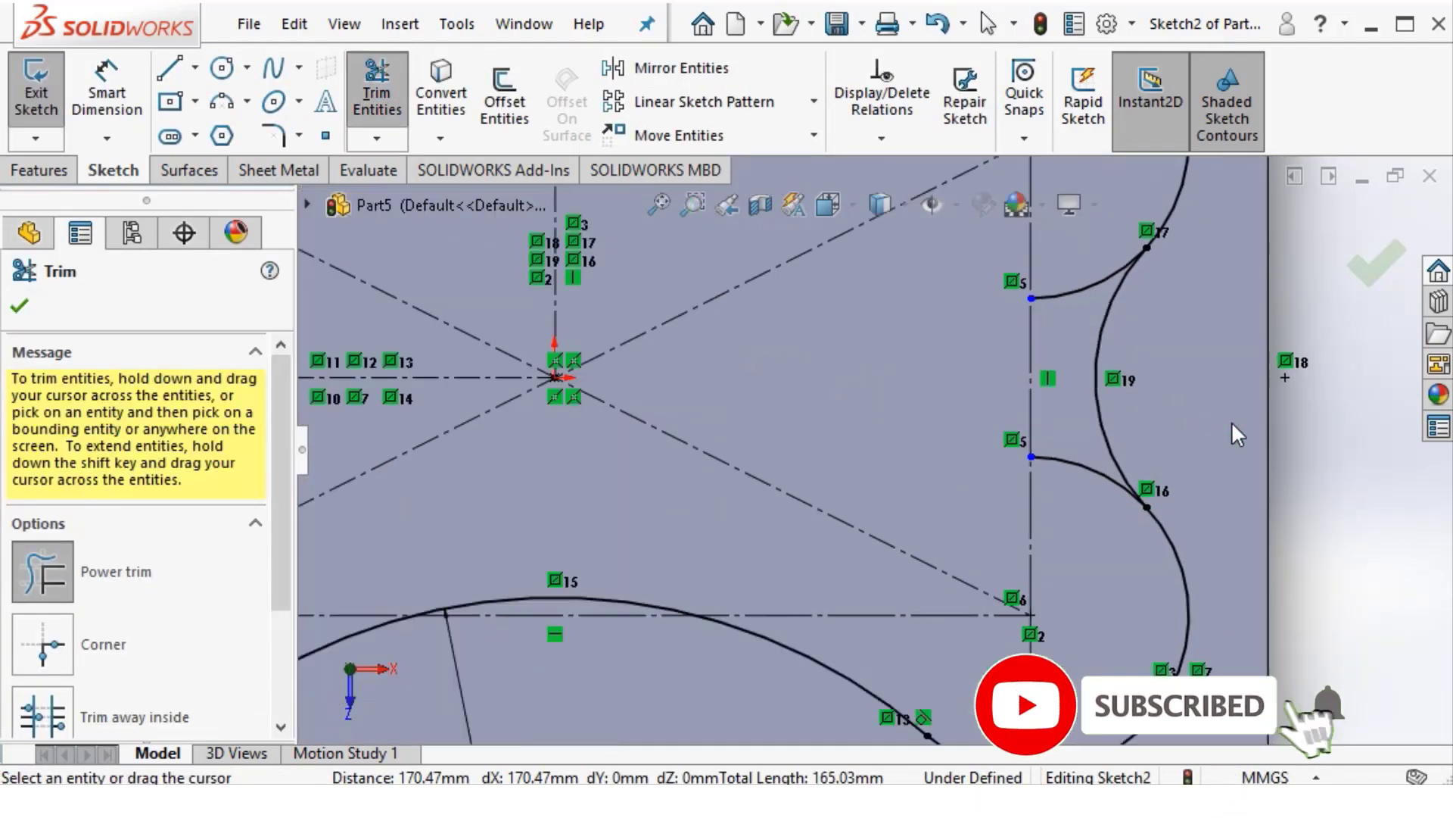
pyautogui.scroll(-2, 997, 421)
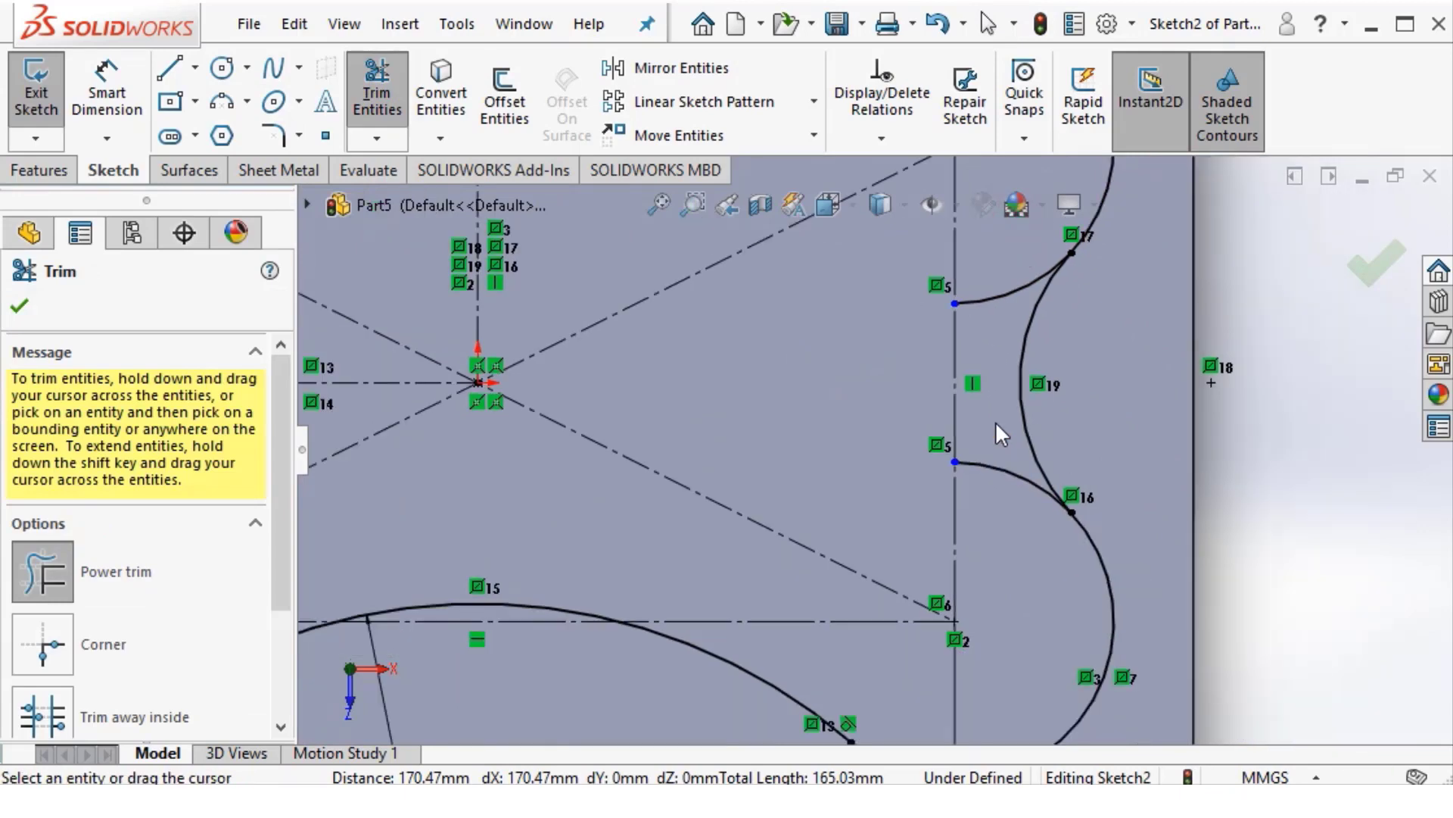
pyautogui.moveTo(928, 230); pyautogui.dragTo(927, 402)
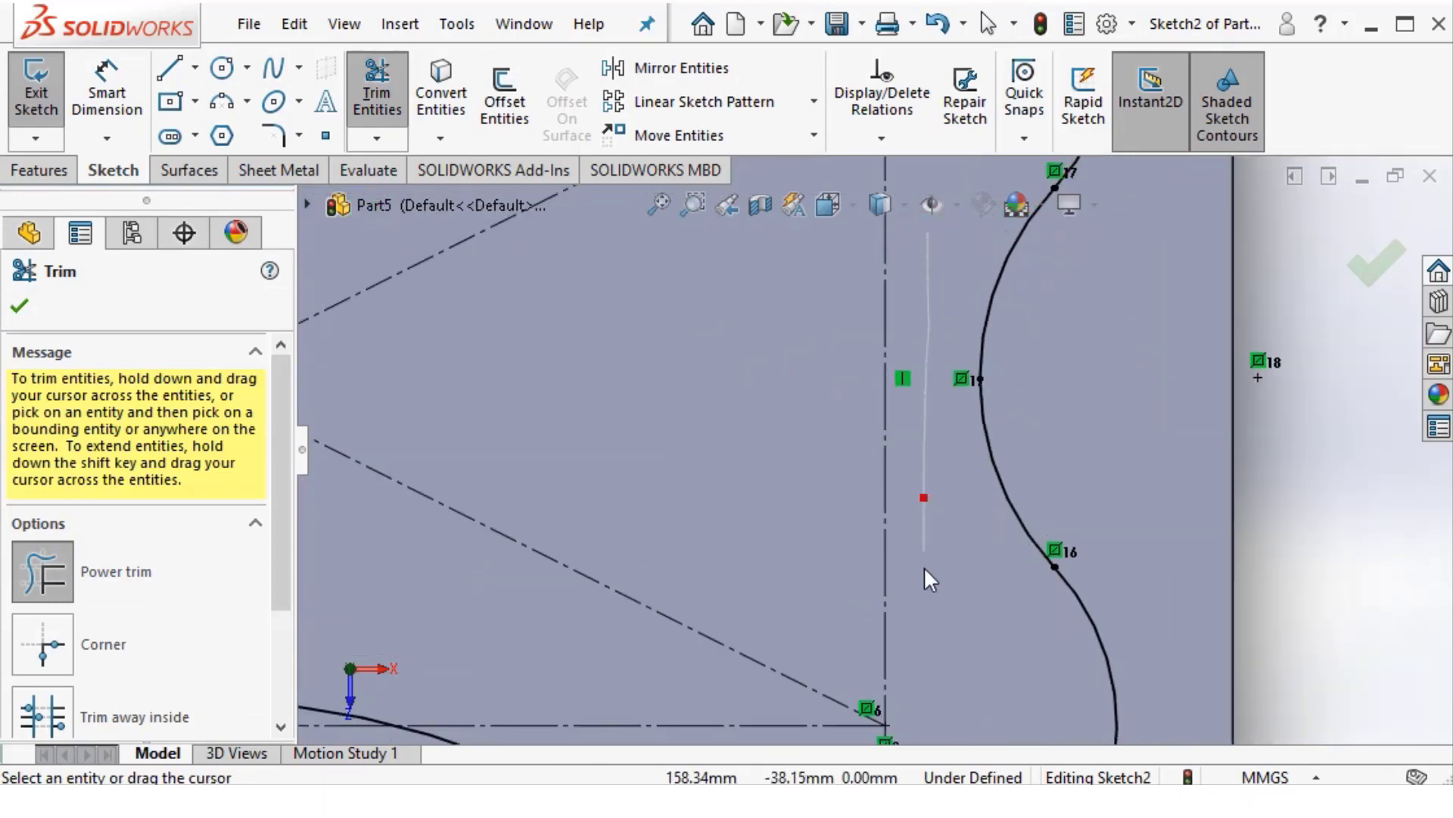
pyautogui.moveTo(930, 579); pyautogui.dragTo(842, 452)
pyautogui.scroll(6, 757, 424)
pyautogui.scroll(-1, 629, 371)
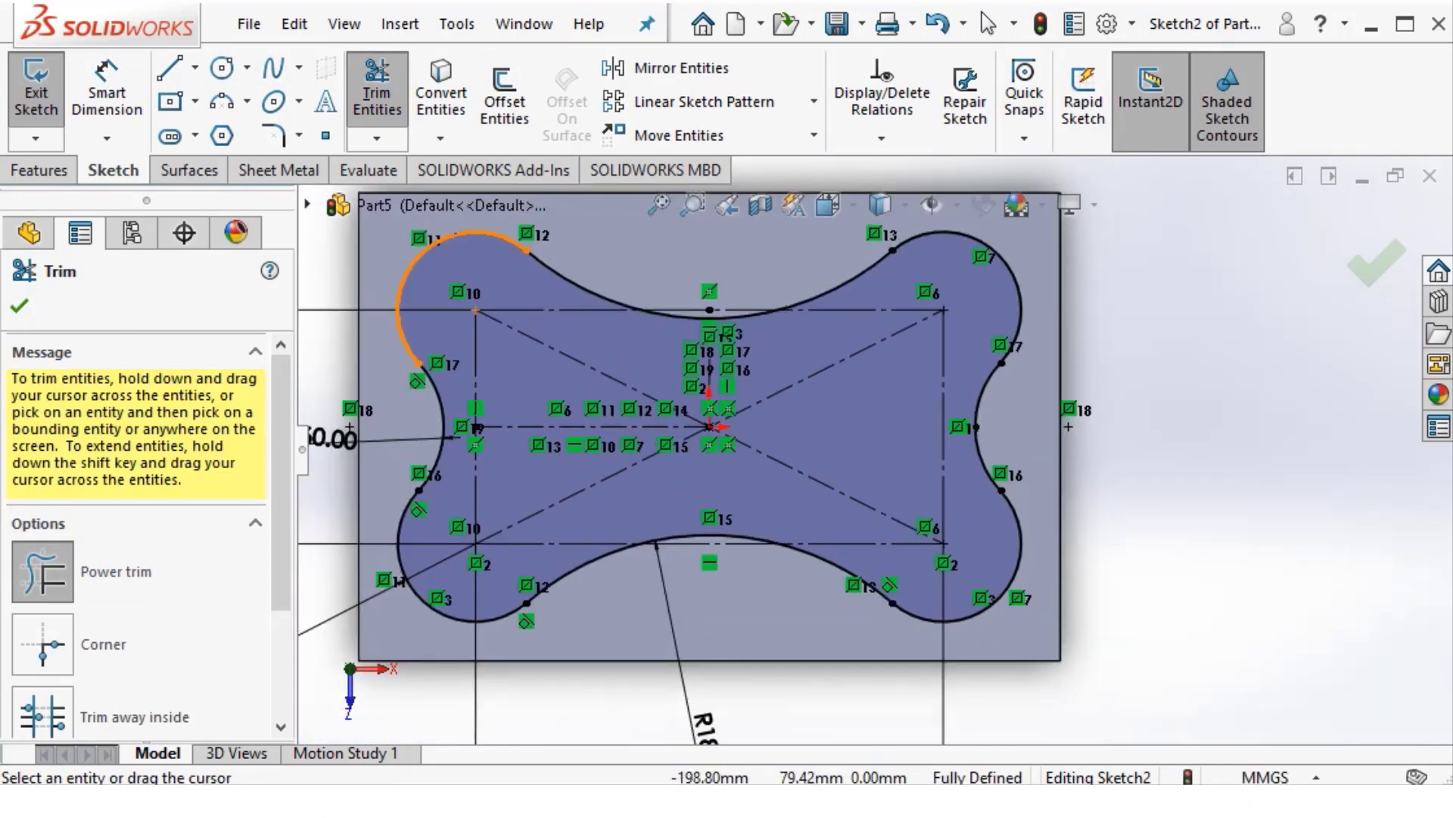
pyautogui.click(20, 300)
pyautogui.scroll(3, 871, 446)
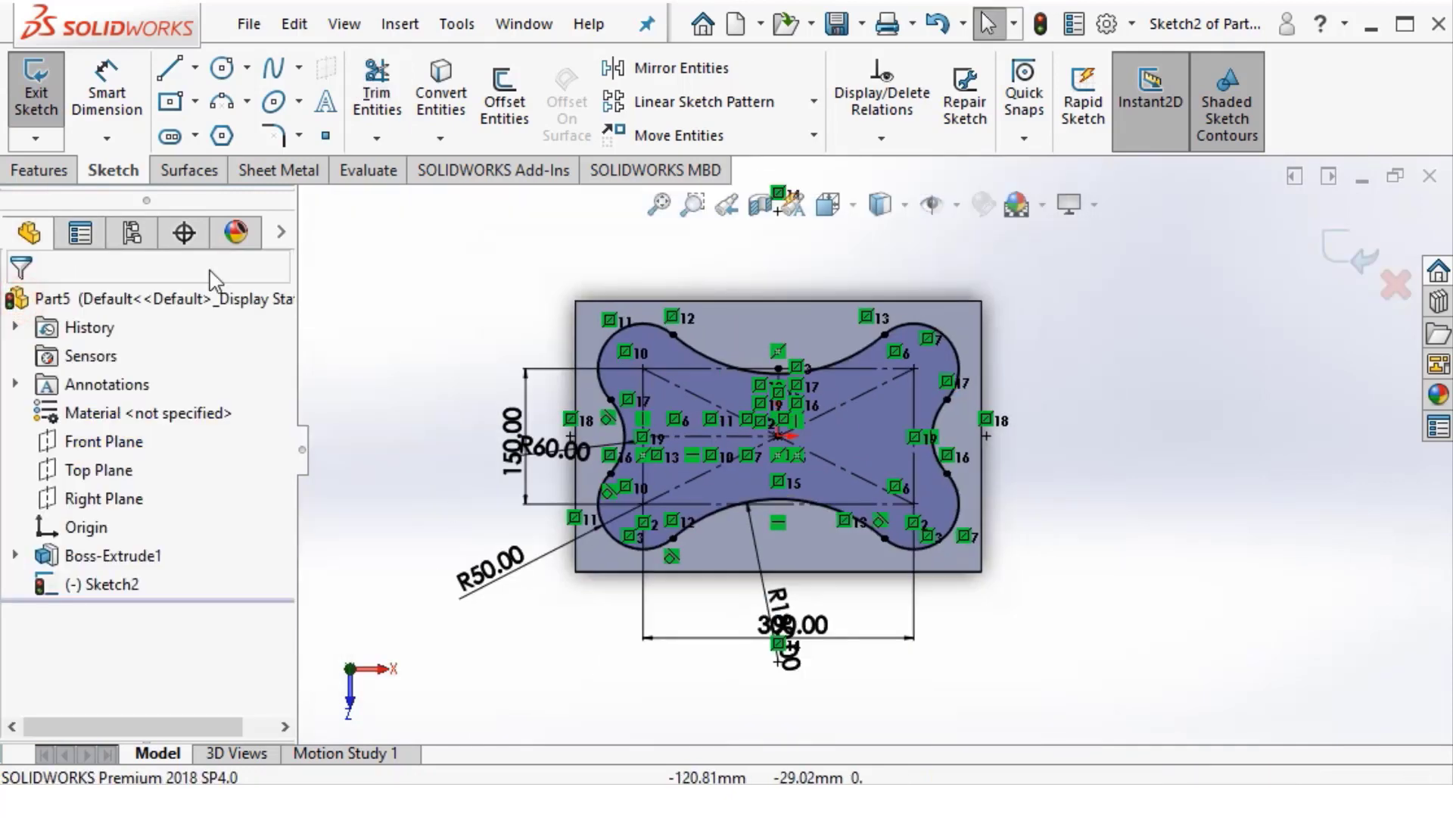
pyautogui.click(39, 170)
# Extrude the bone-shaped Sketch2 58 mm Blind up from the base top as Boss-Extrude2
pyautogui.click(66, 105)
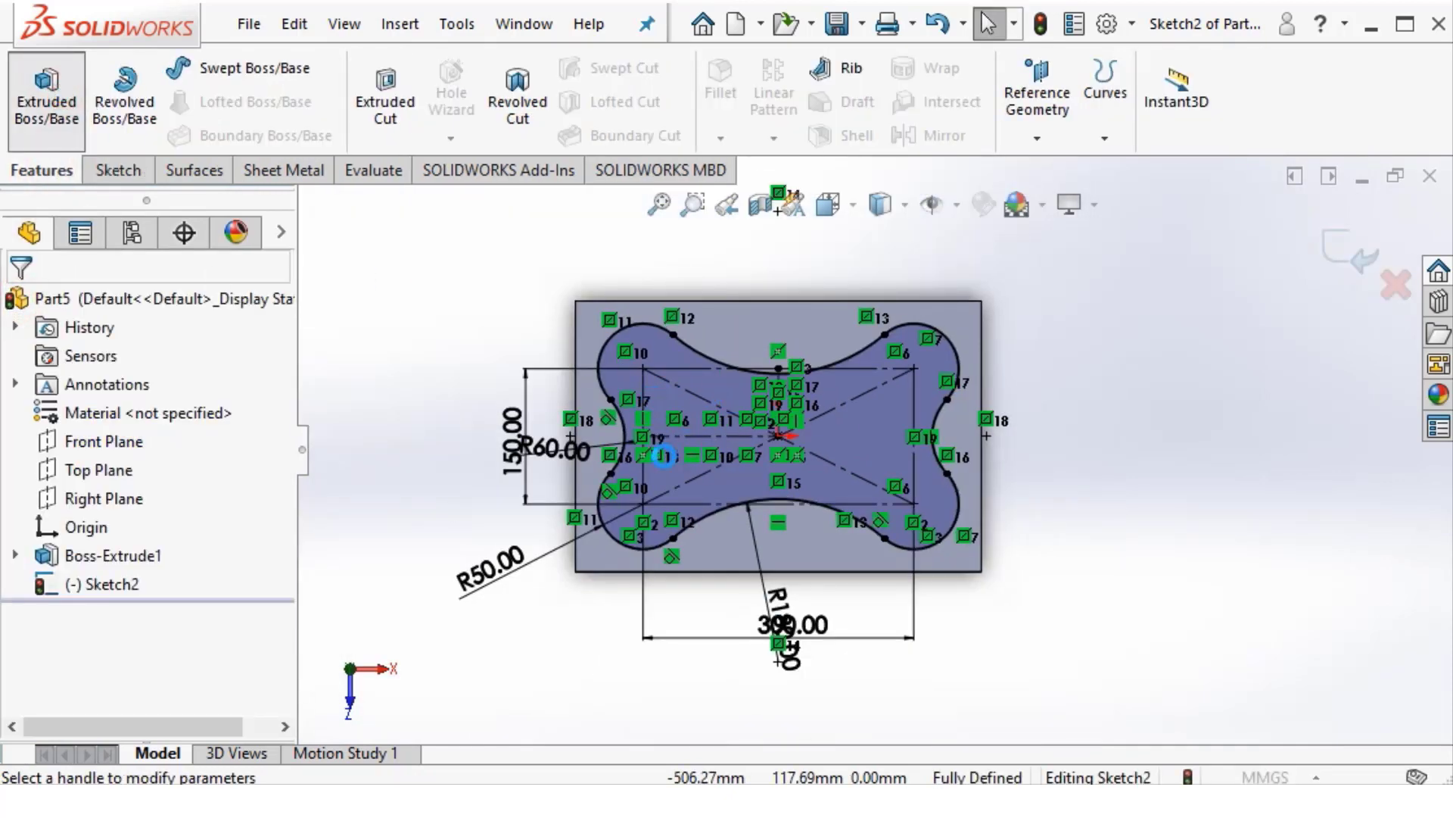
pyautogui.scroll(3, 315, 528)
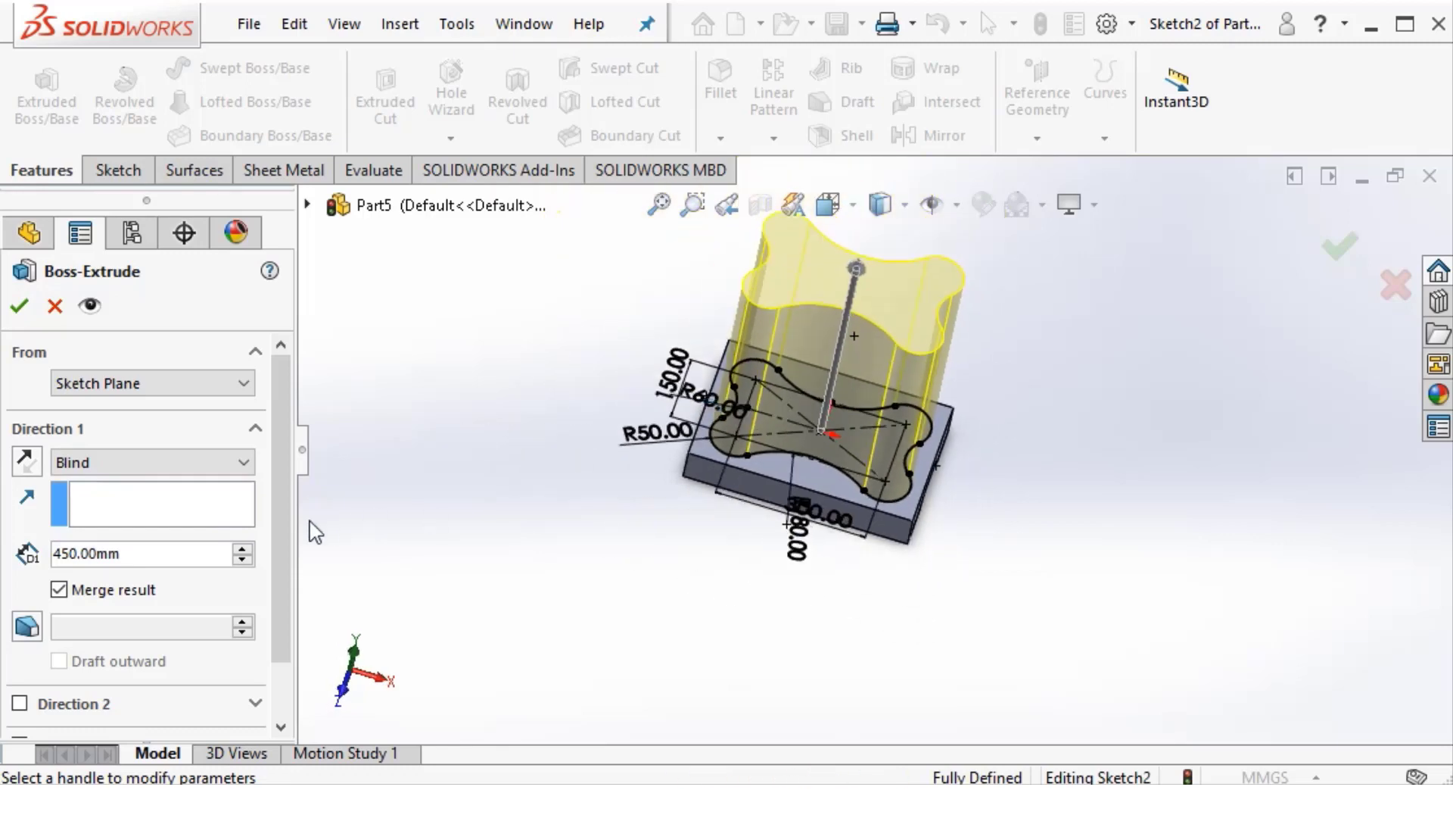
pyautogui.keyDown('ctrl'); pyautogui.moveTo(315, 528); pyautogui.dragTo(714, 383, button='middle'); pyautogui.keyUp('ctrl')
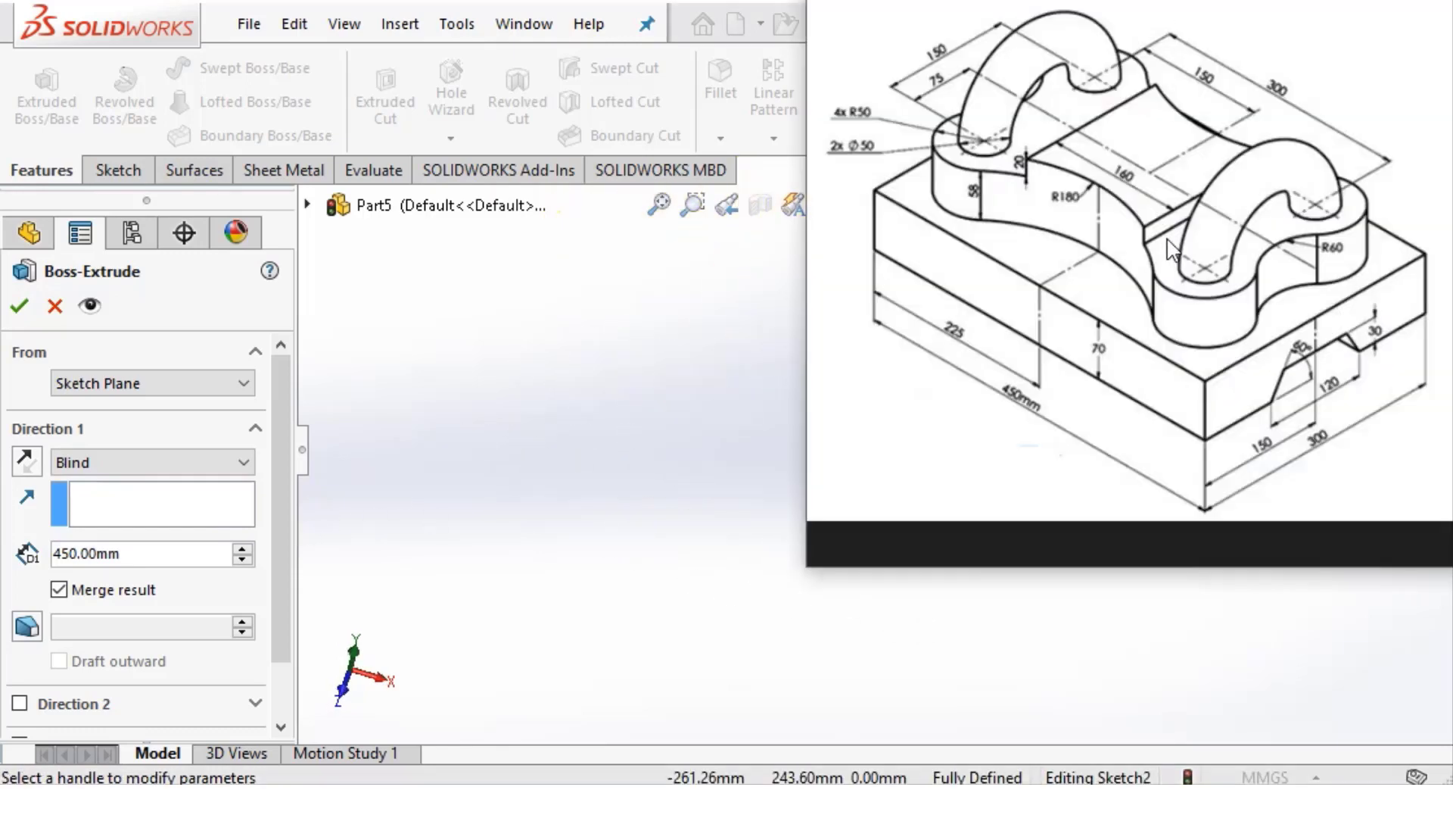
pyautogui.scroll(2, 986, 202)
pyautogui.scroll(2, 988, 208)
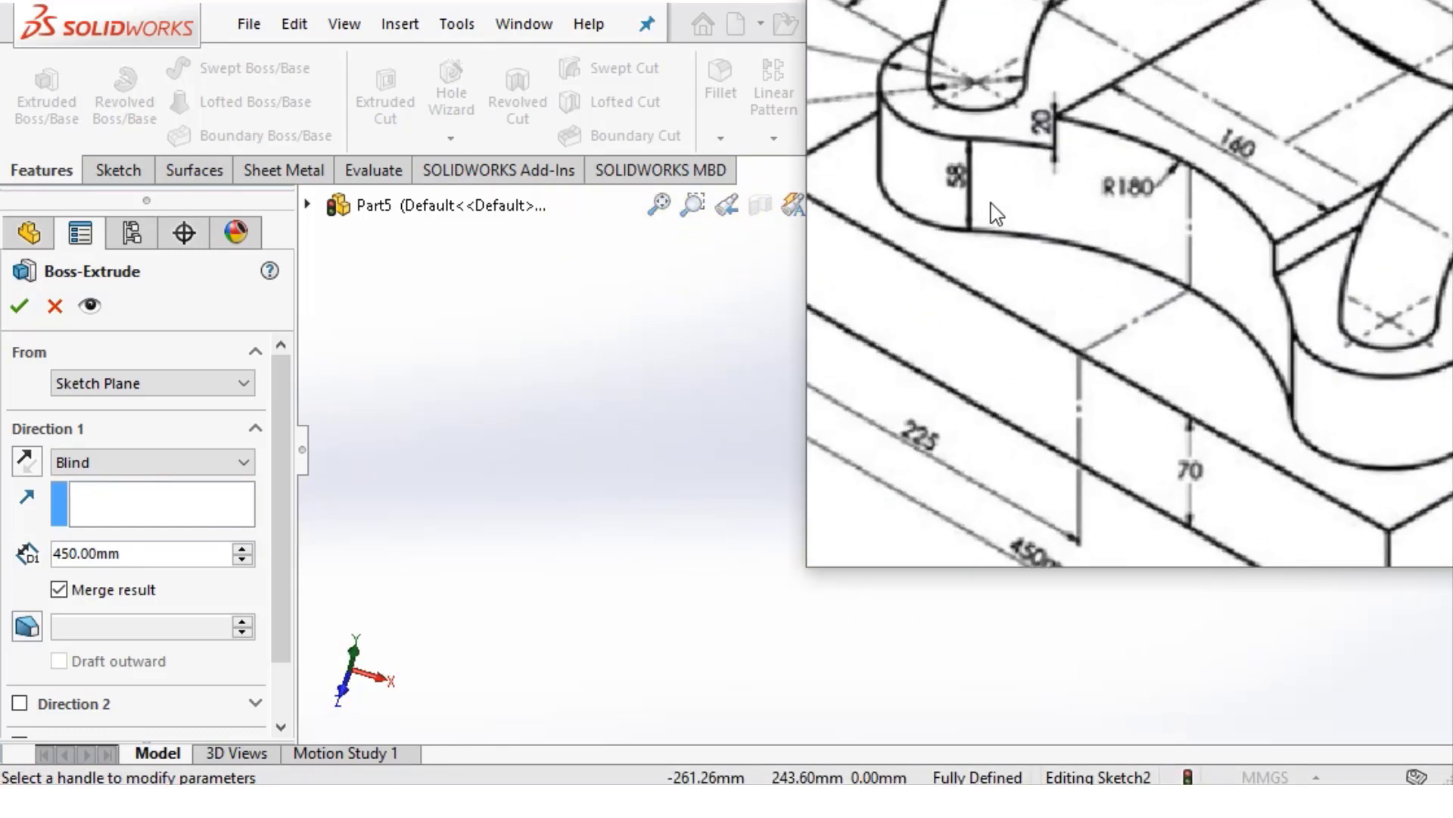
pyautogui.scroll(2, 977, 201)
pyautogui.scroll(1, 931, 155)
pyautogui.click(138, 560)
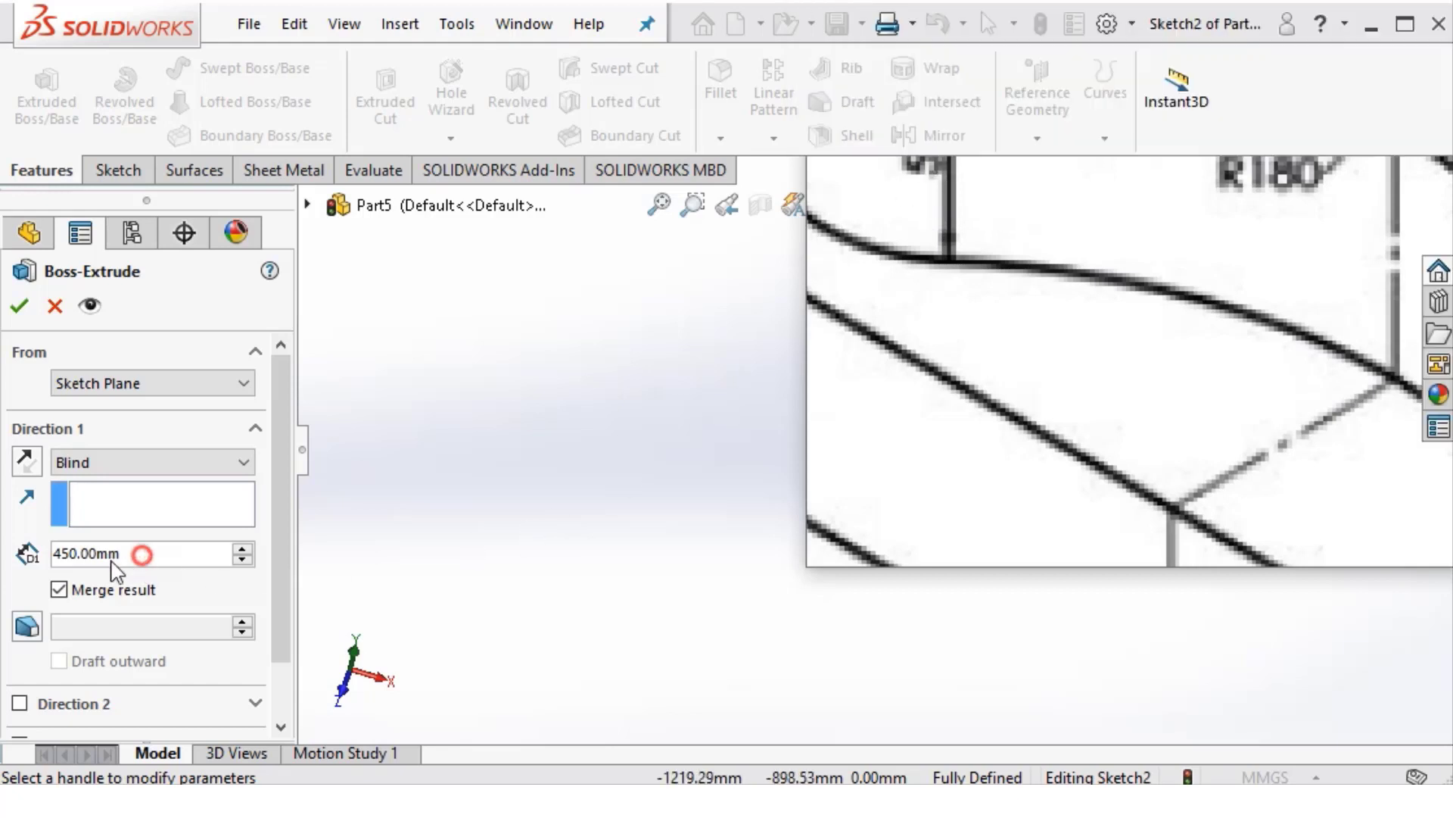
pyautogui.write('58')
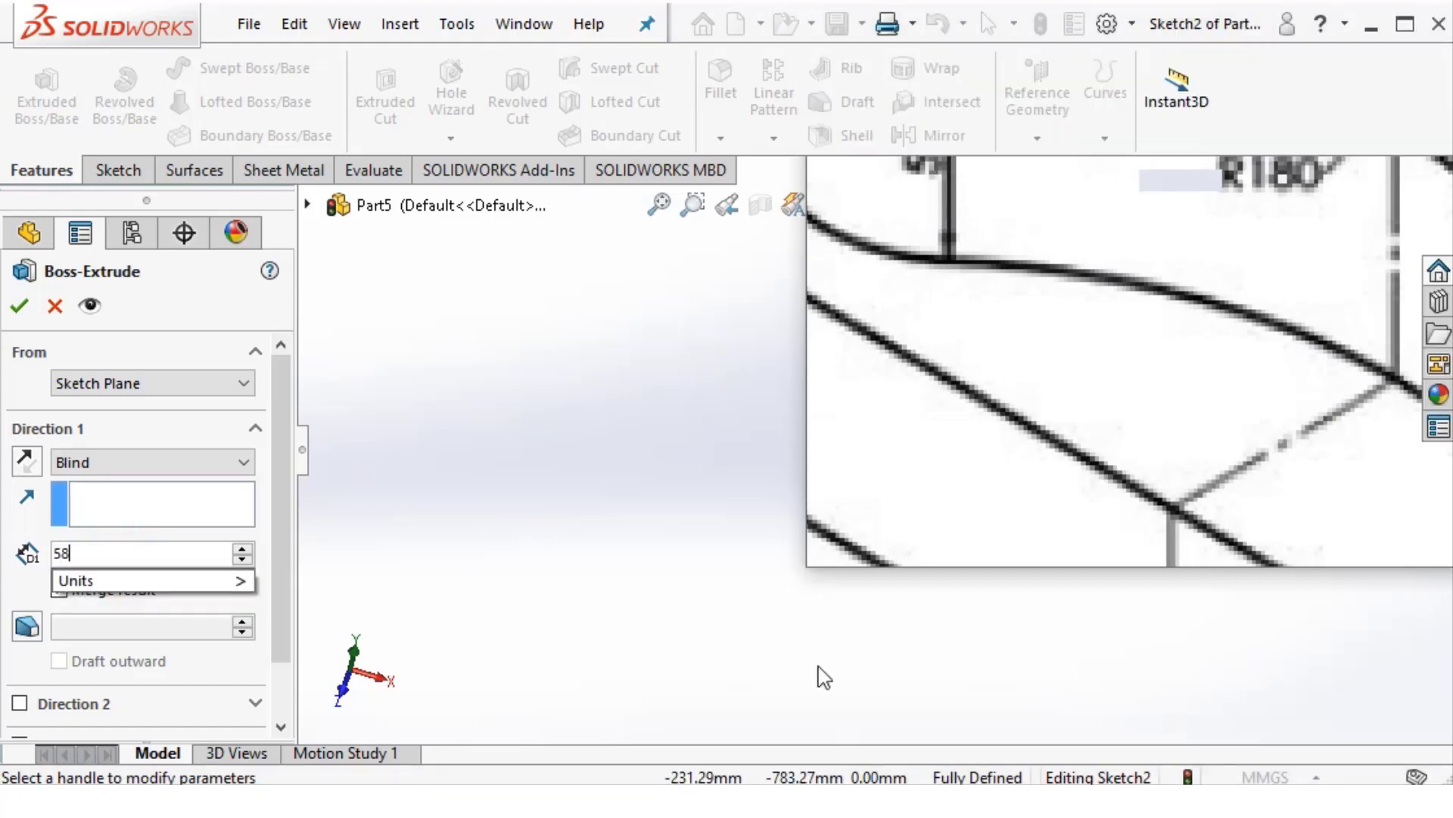
pyautogui.press('Return')
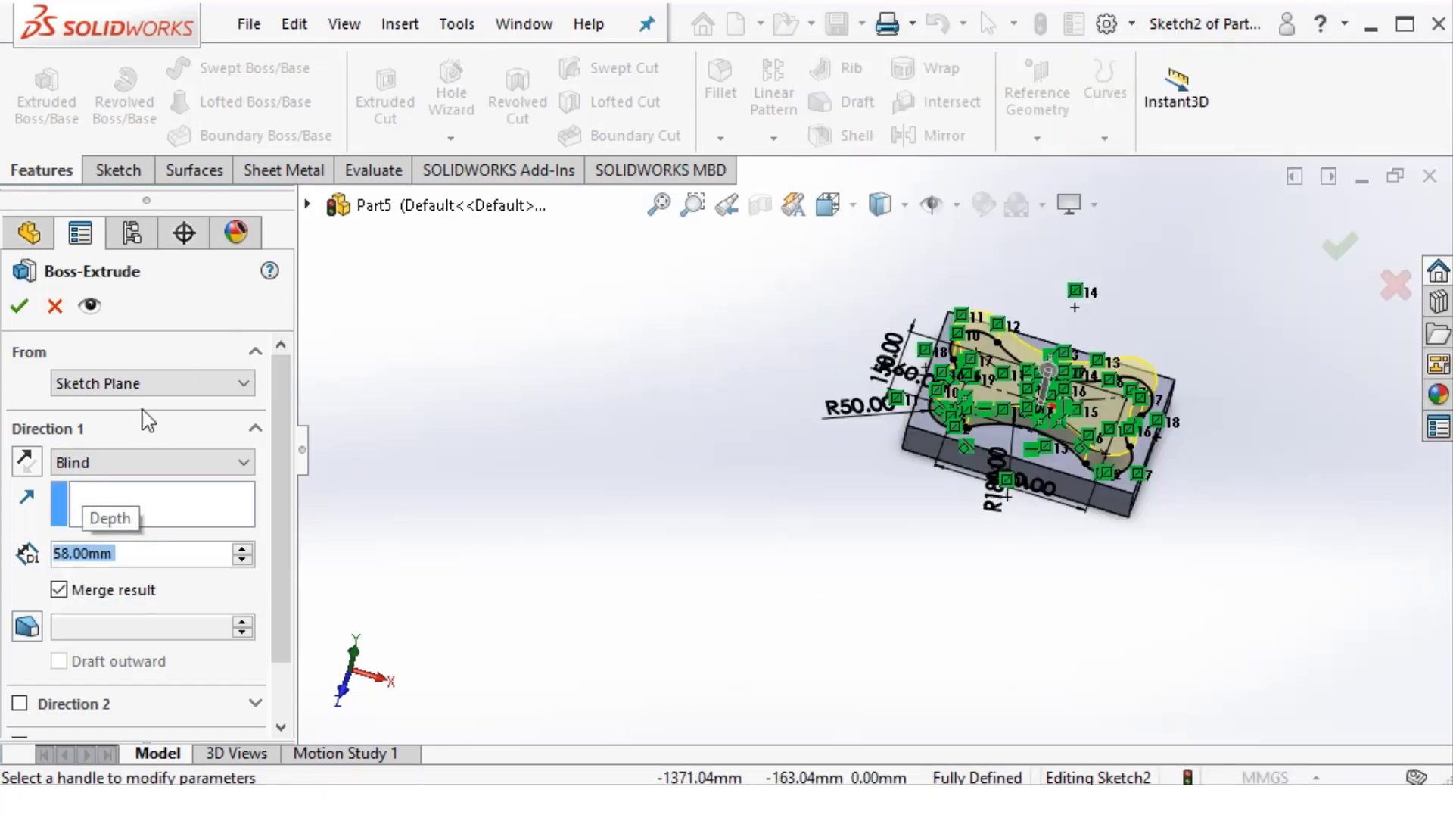
pyautogui.click(19, 309)
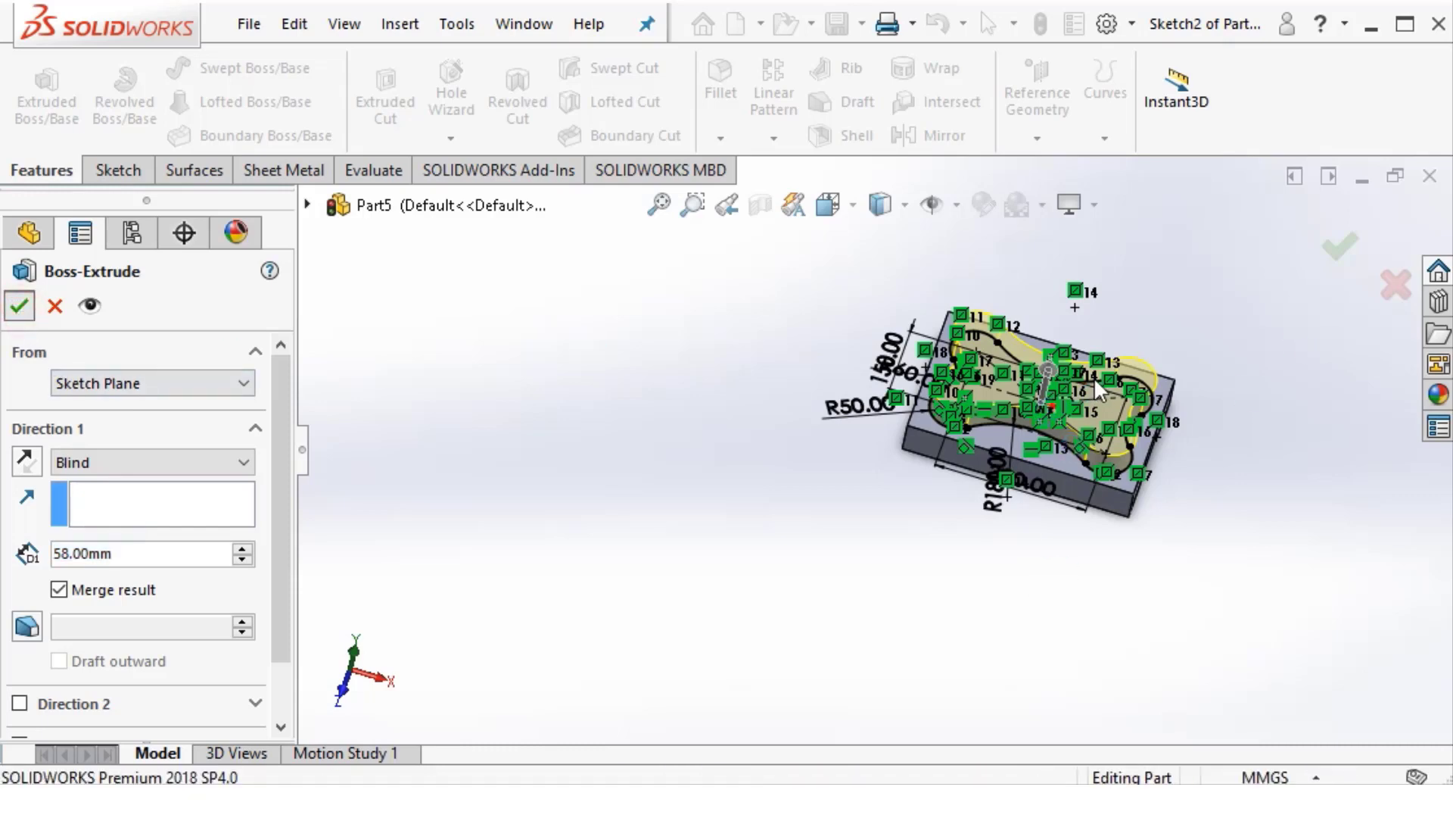
pyautogui.moveTo(1064, 383)
pyautogui.mouseDown(button='middle')
pyautogui.moveTo(947, 422)
pyautogui.moveTo(860, 513)
pyautogui.moveTo(866, 492)
pyautogui.mouseUp(button='middle')
# Start Sketch3 on the boss's top face and convert the face outline into it
pyautogui.rightClick(856, 488)
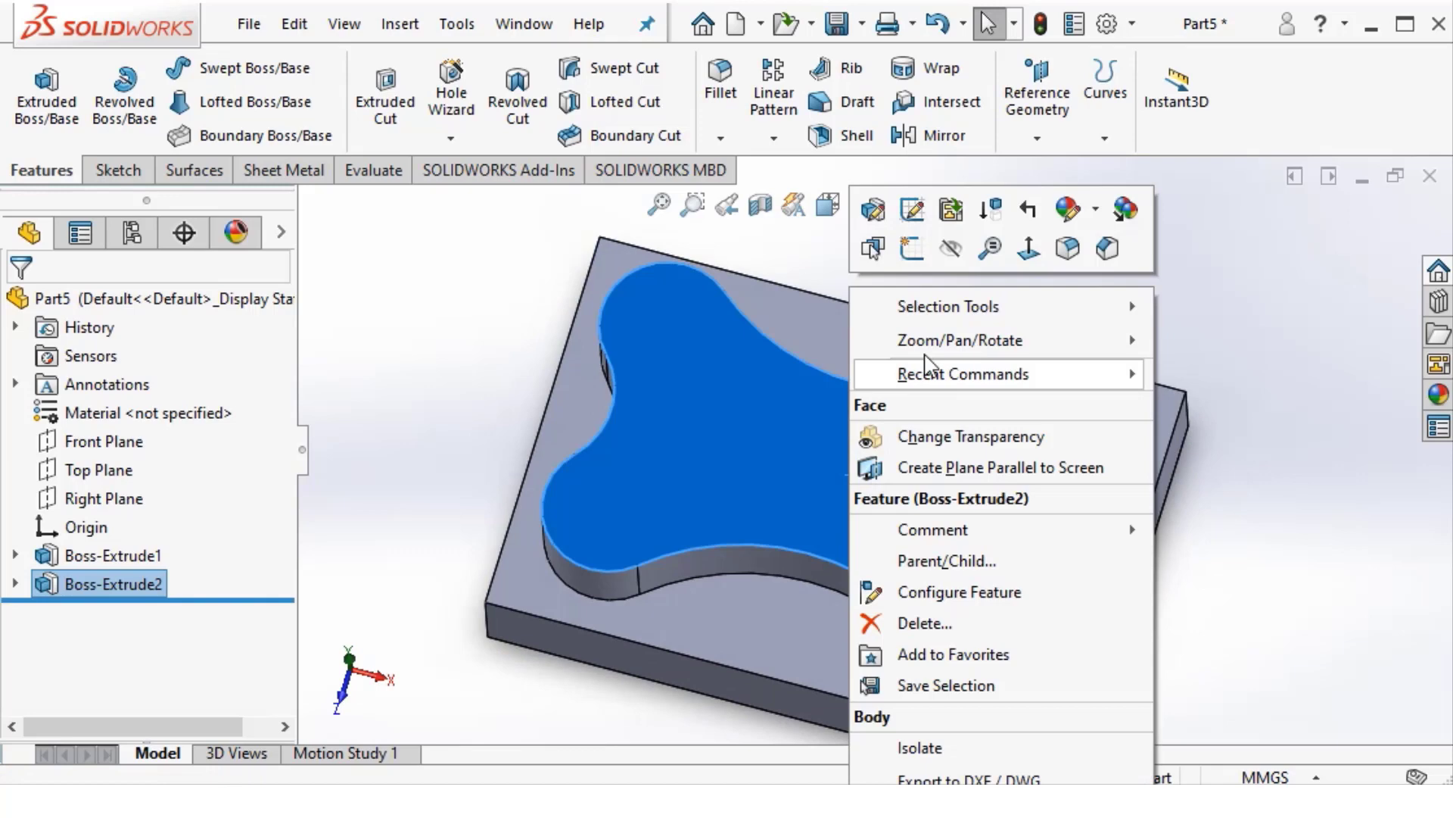
pyautogui.click(1012, 261)
pyautogui.rightClick(811, 470)
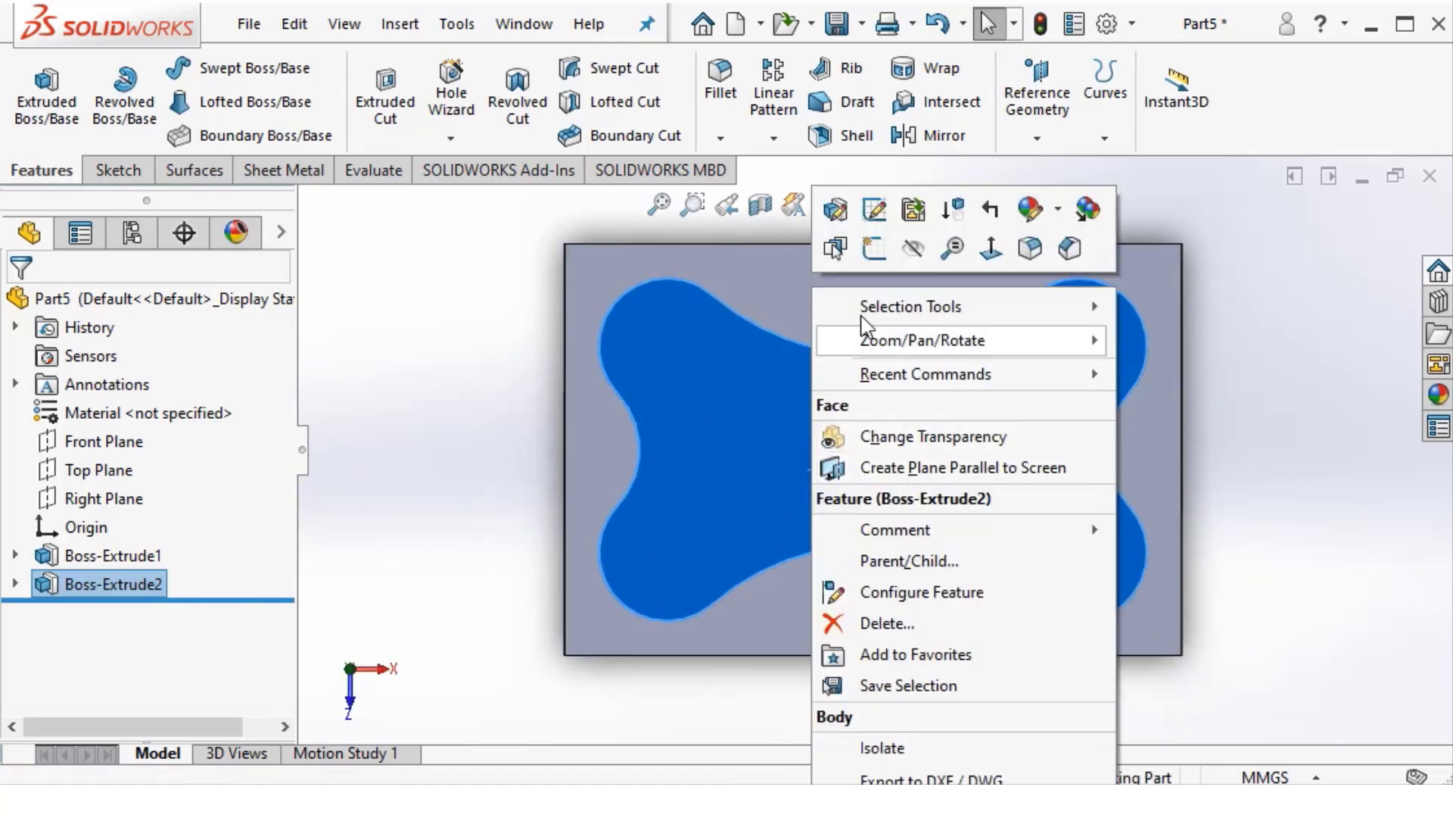
pyautogui.click(874, 247)
pyautogui.click(419, 127)
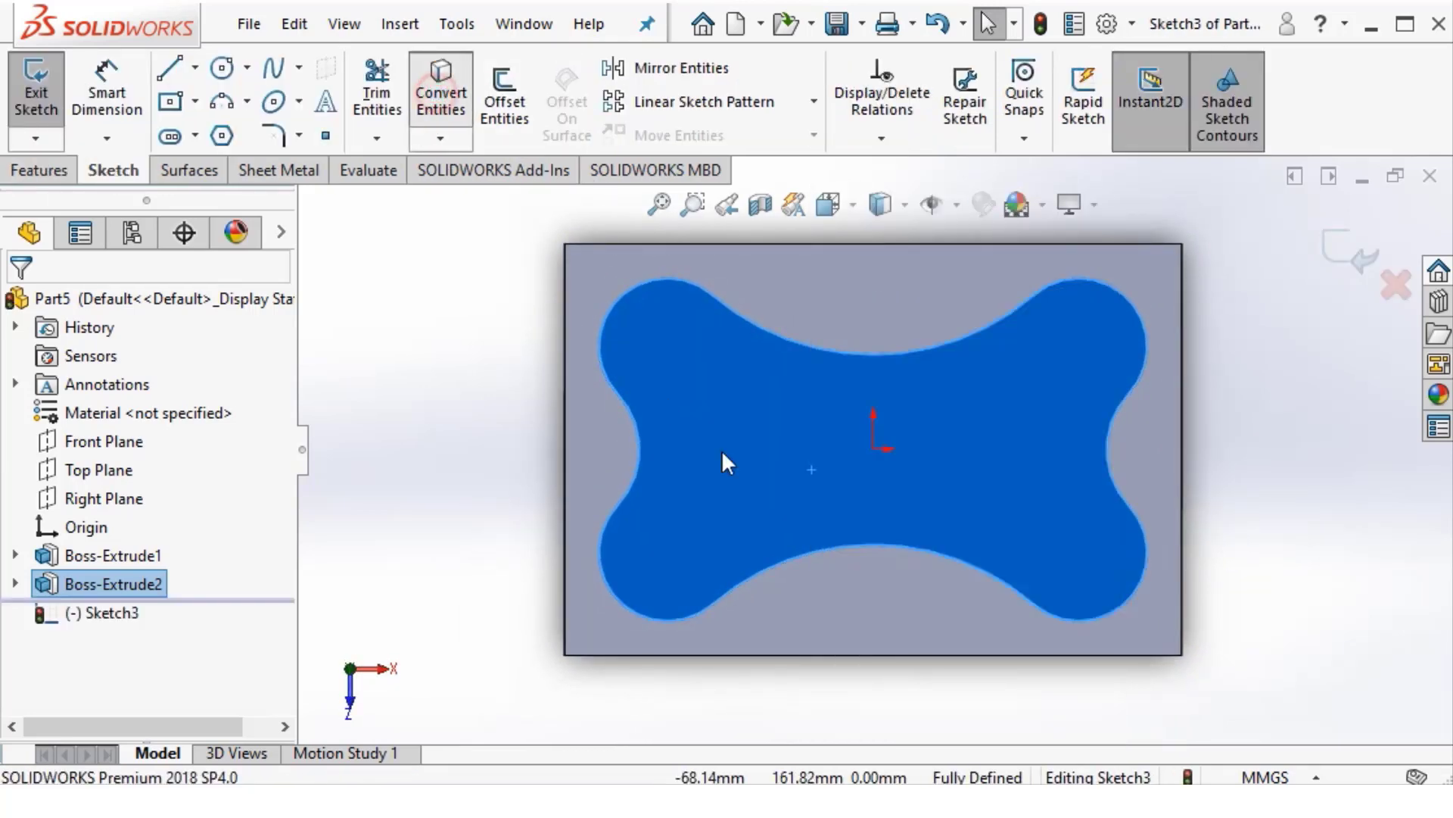
# Draw a centre rectangle from the origin out to the lower arc
pyautogui.scroll(-2, 916, 462)
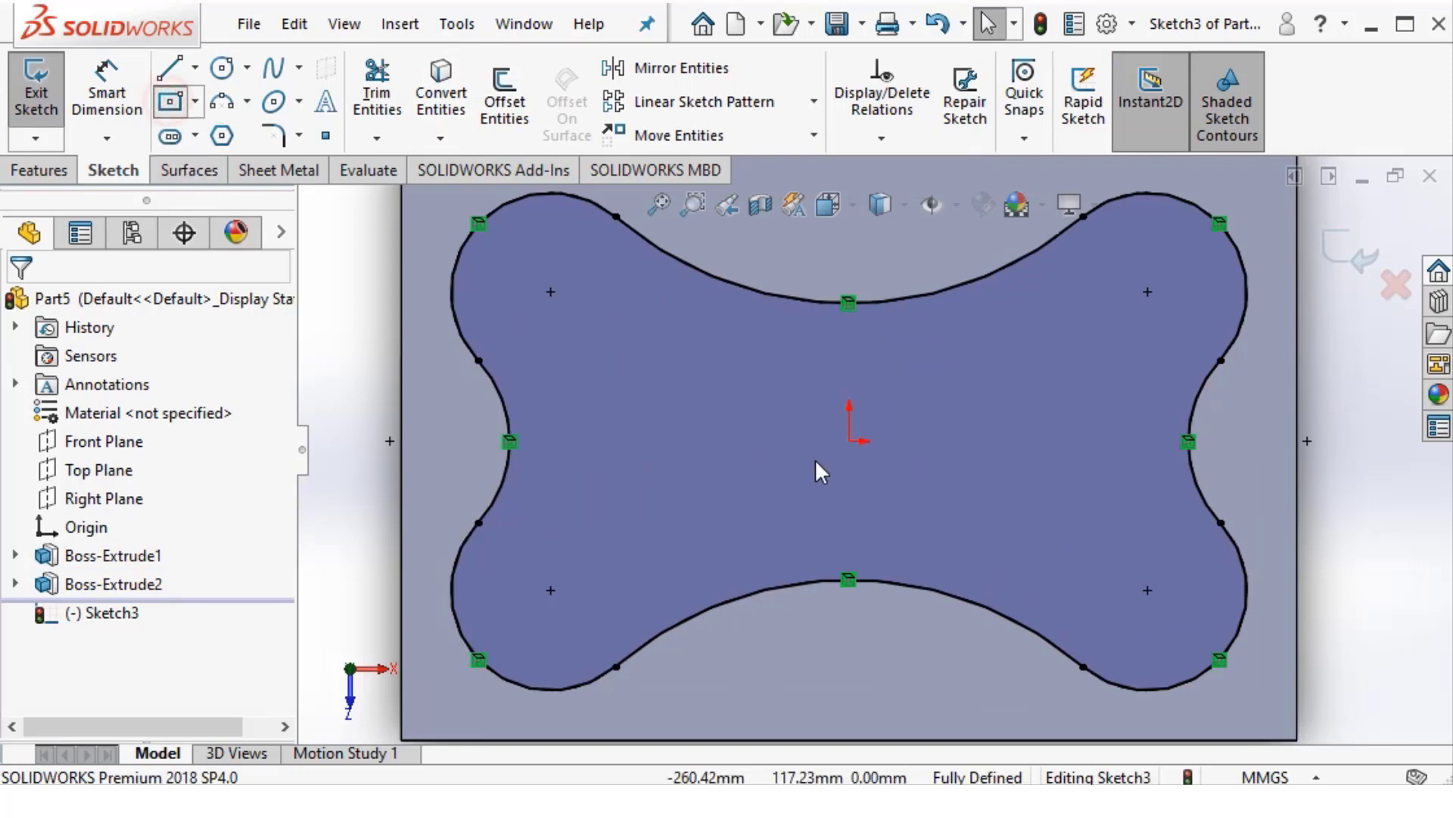
pyautogui.click(850, 440)
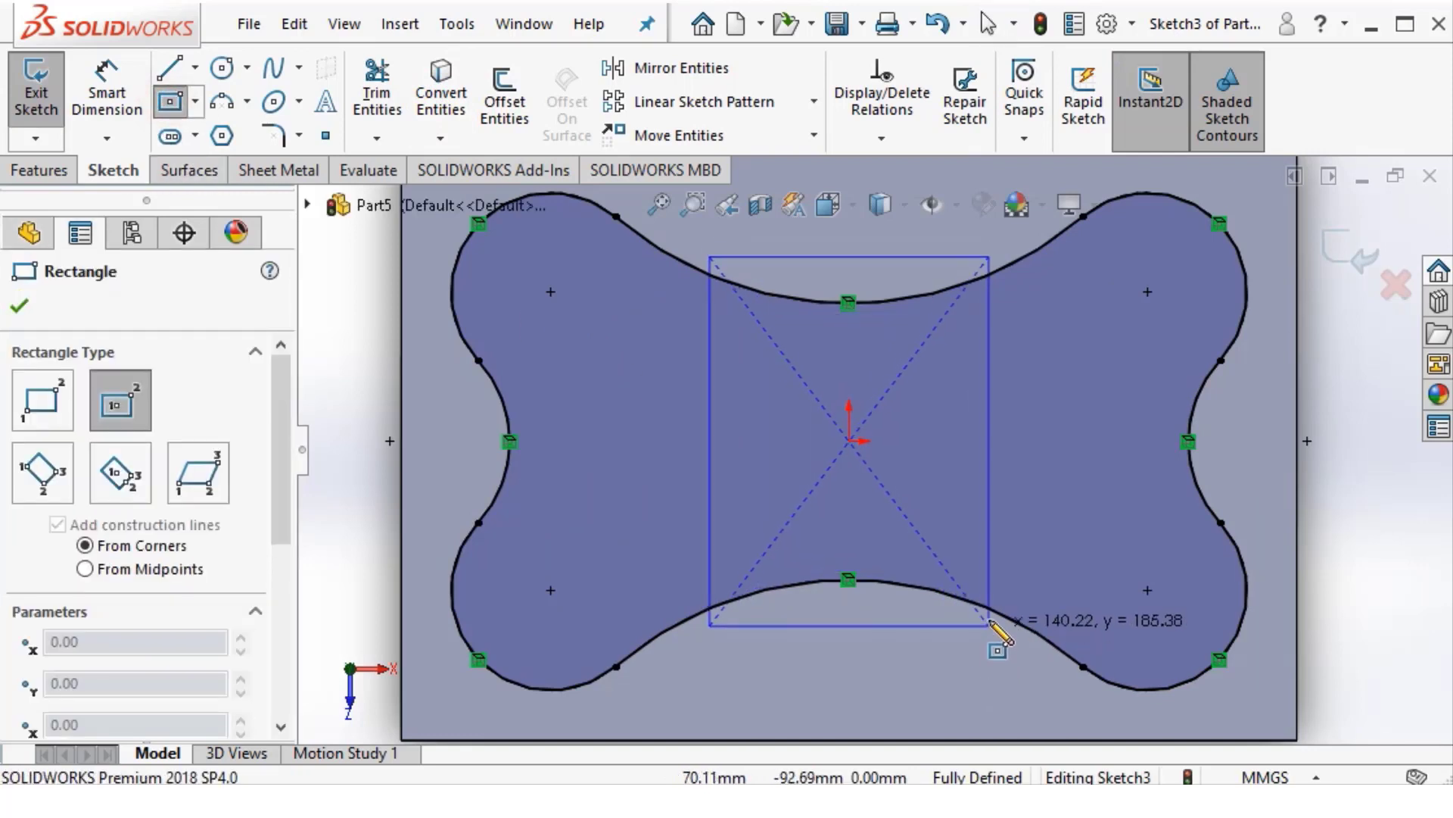
pyautogui.click(999, 609)
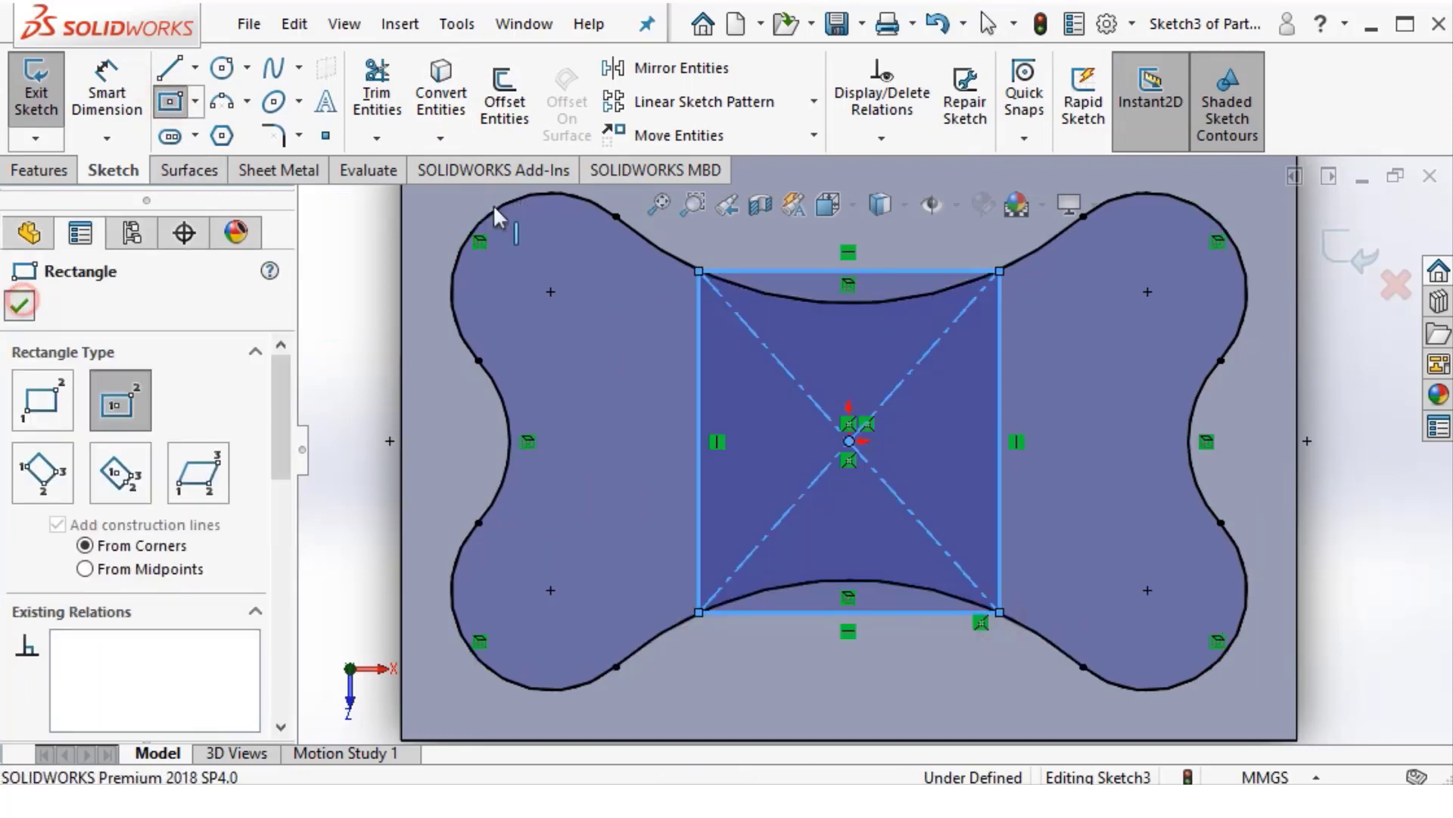
pyautogui.click(19, 305)
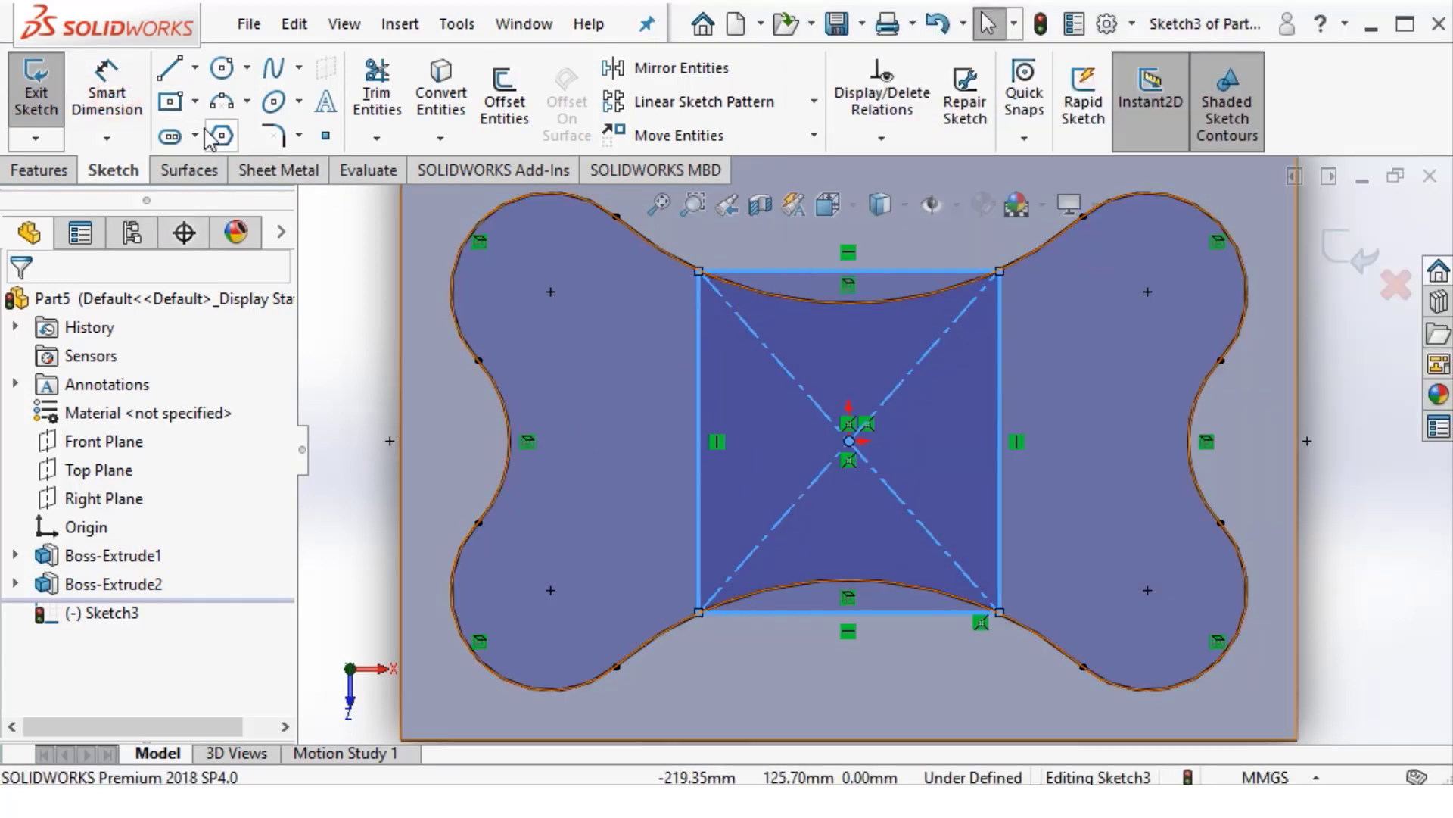
pyautogui.click(107, 94)
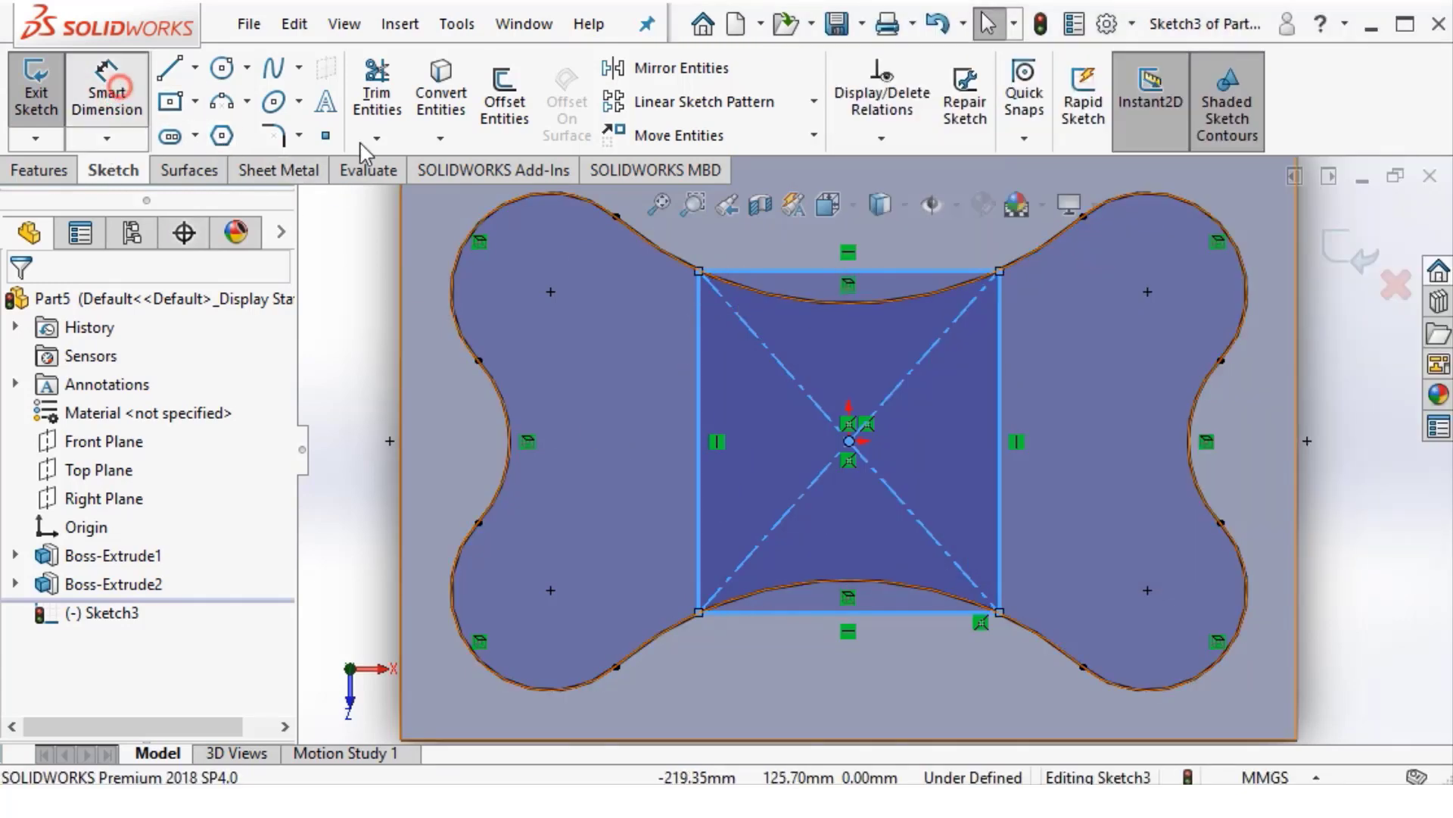
# Dimension the rectangle's width between its left and right sides as 160 mm
pyautogui.click(711, 416)
pyautogui.click(1000, 480)
pyautogui.scroll(2, 873, 451)
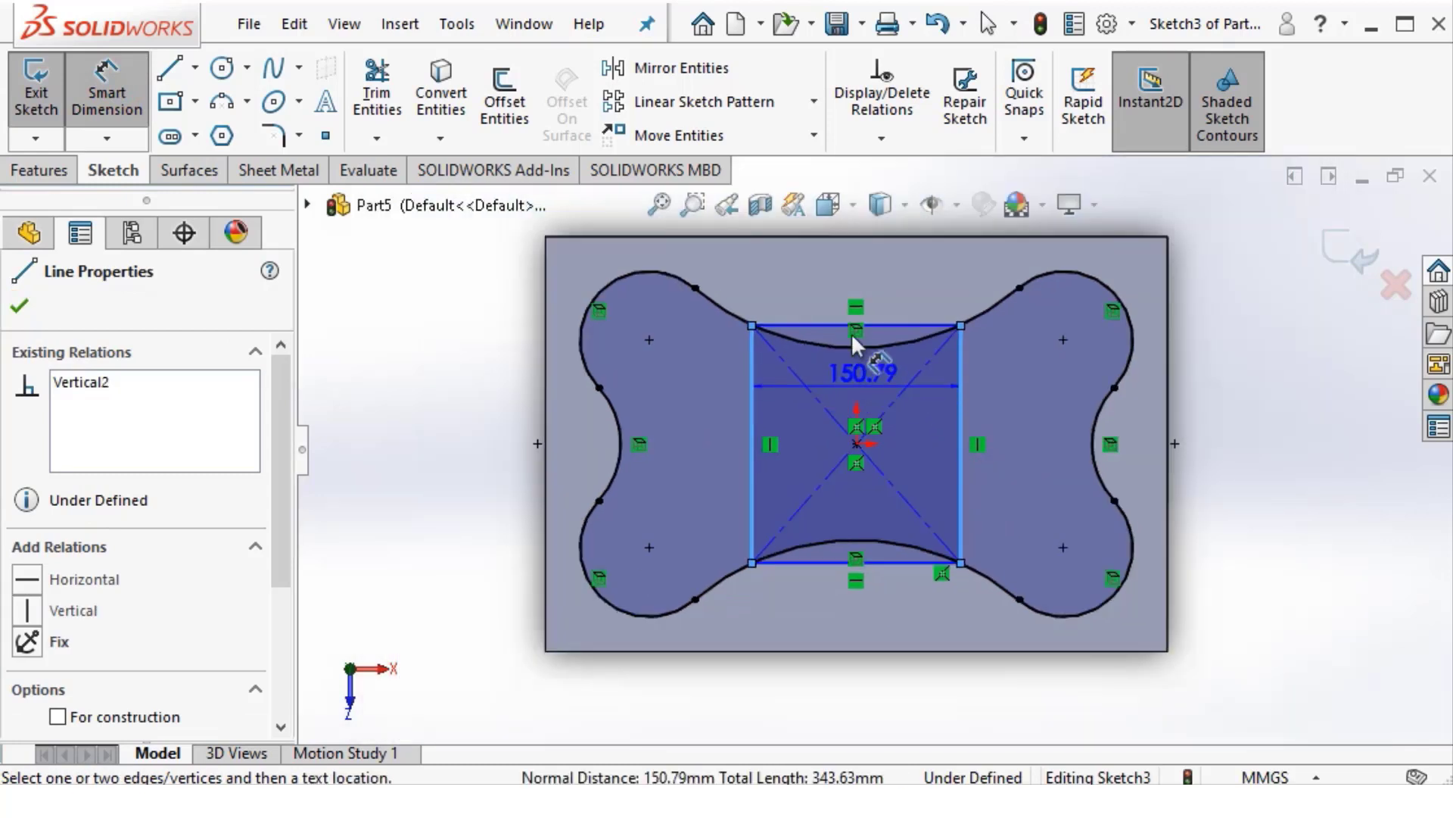
pyautogui.click(863, 264)
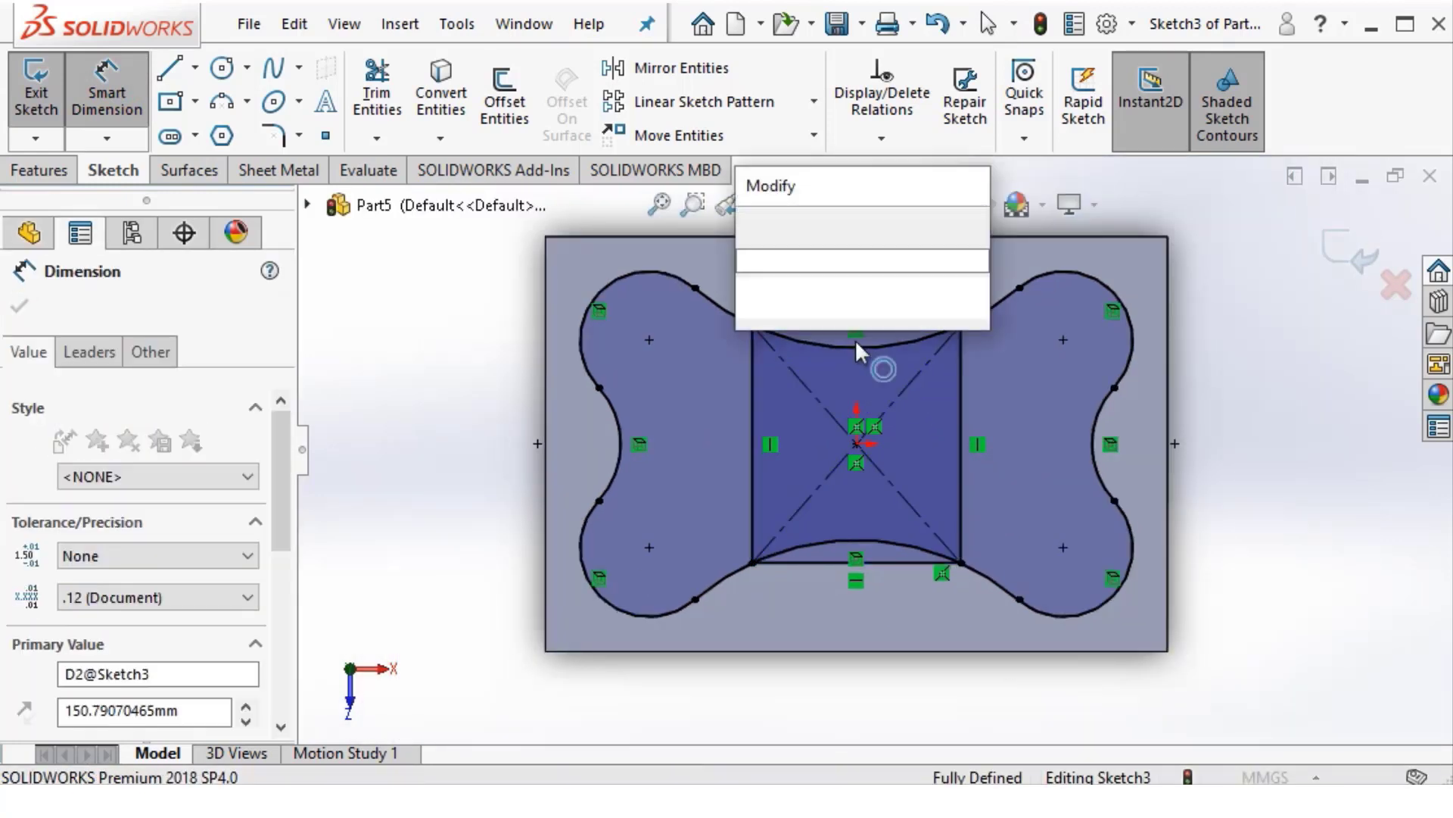
pyautogui.write('160')
pyautogui.press('Return')
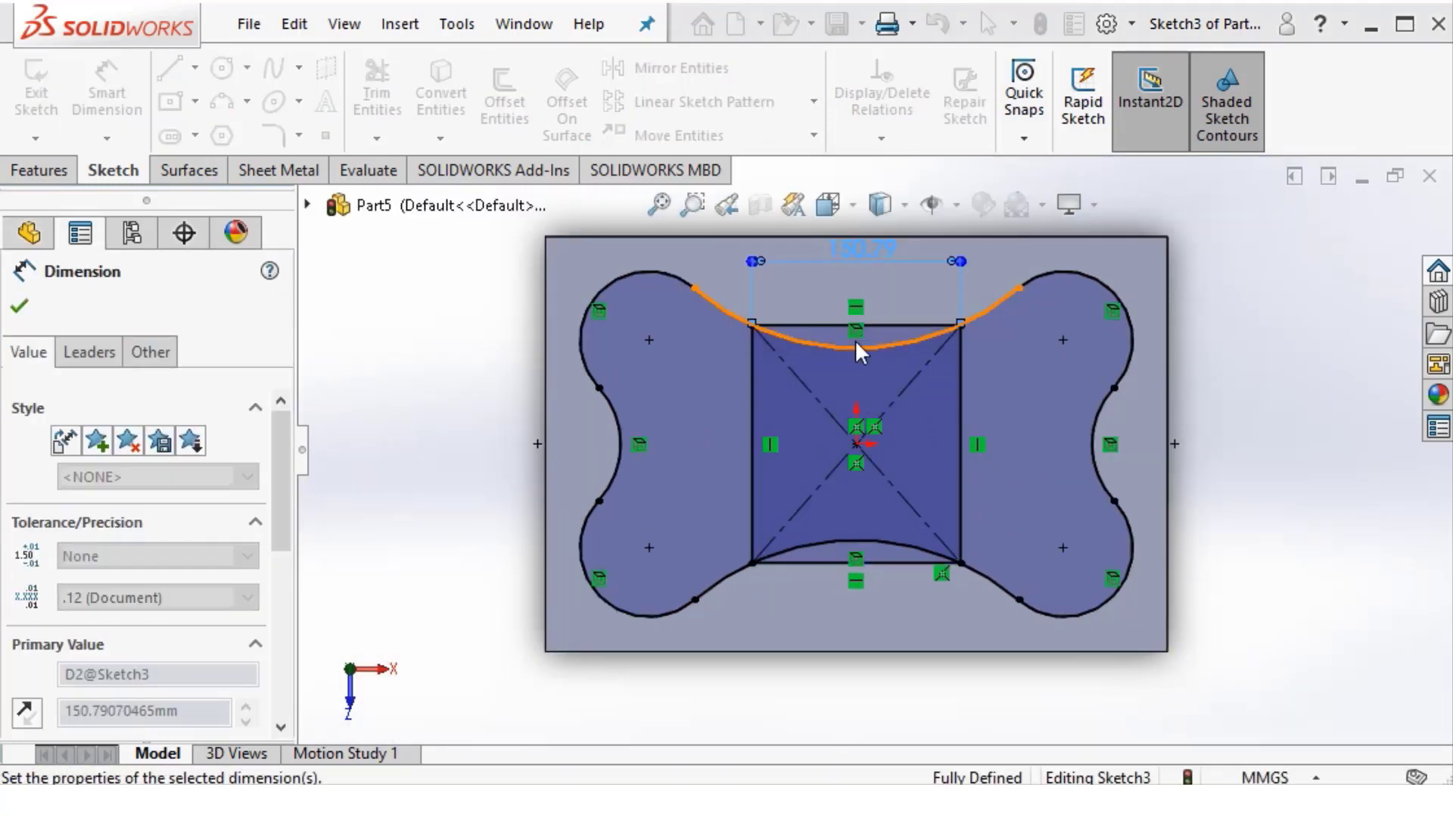
# Power-trim the rectangle's top and bottom lines and stray segments, leaving a fully defined waisted outline
pyautogui.scroll(-2, 808, 431)
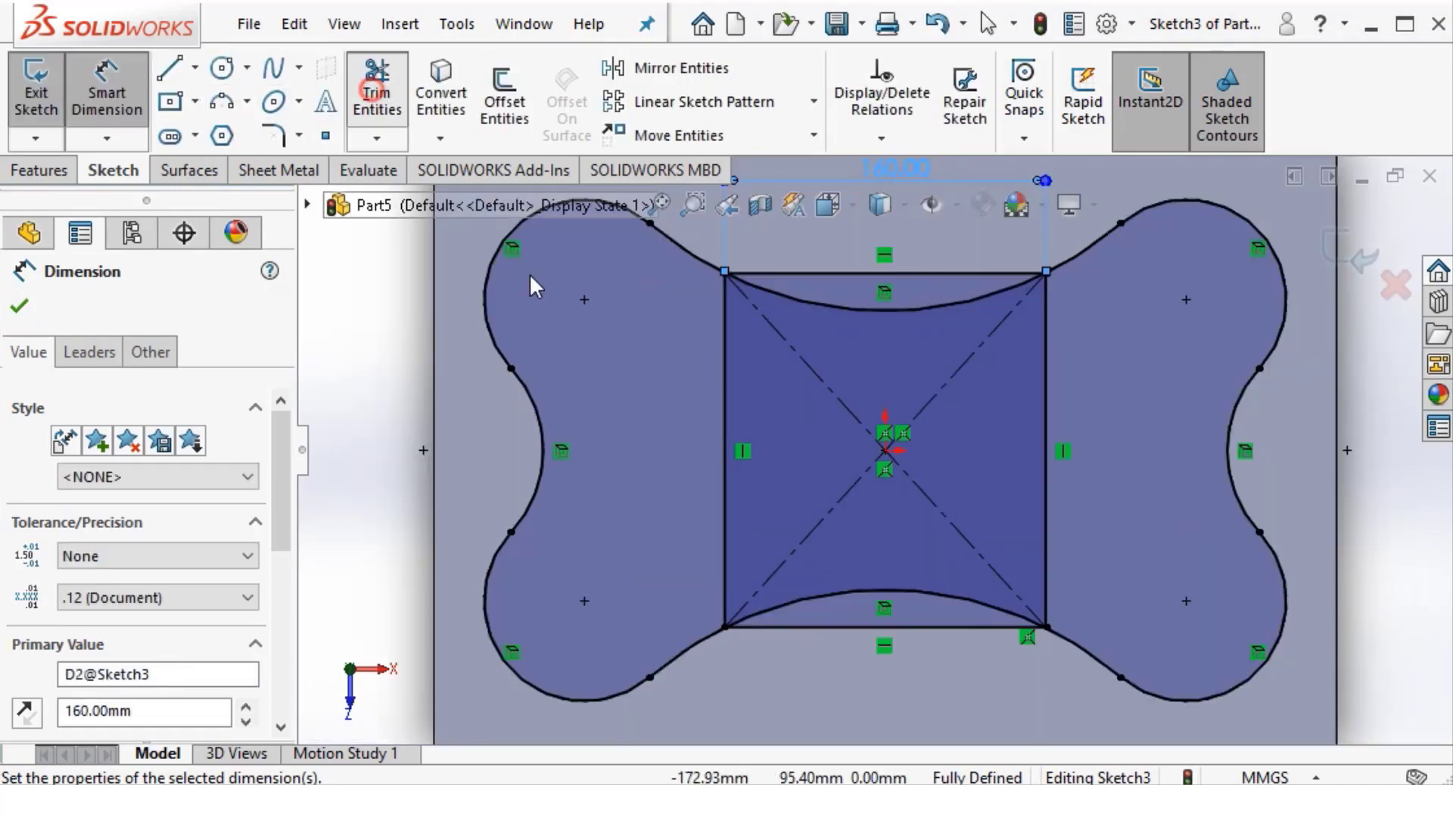
pyautogui.scroll(-2, 874, 601)
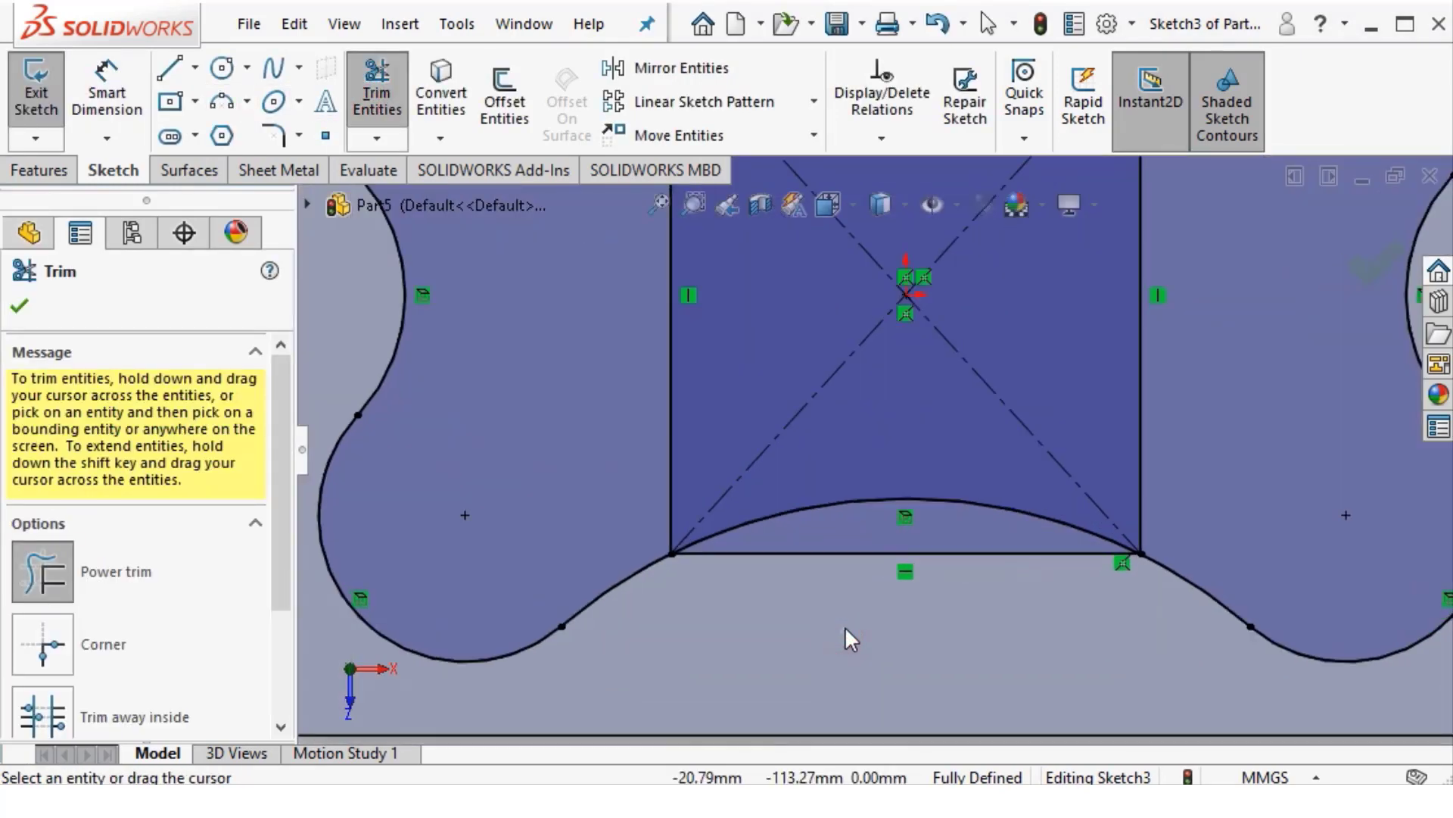
pyautogui.moveTo(854, 601); pyautogui.dragTo(872, 546)
pyautogui.press('f')
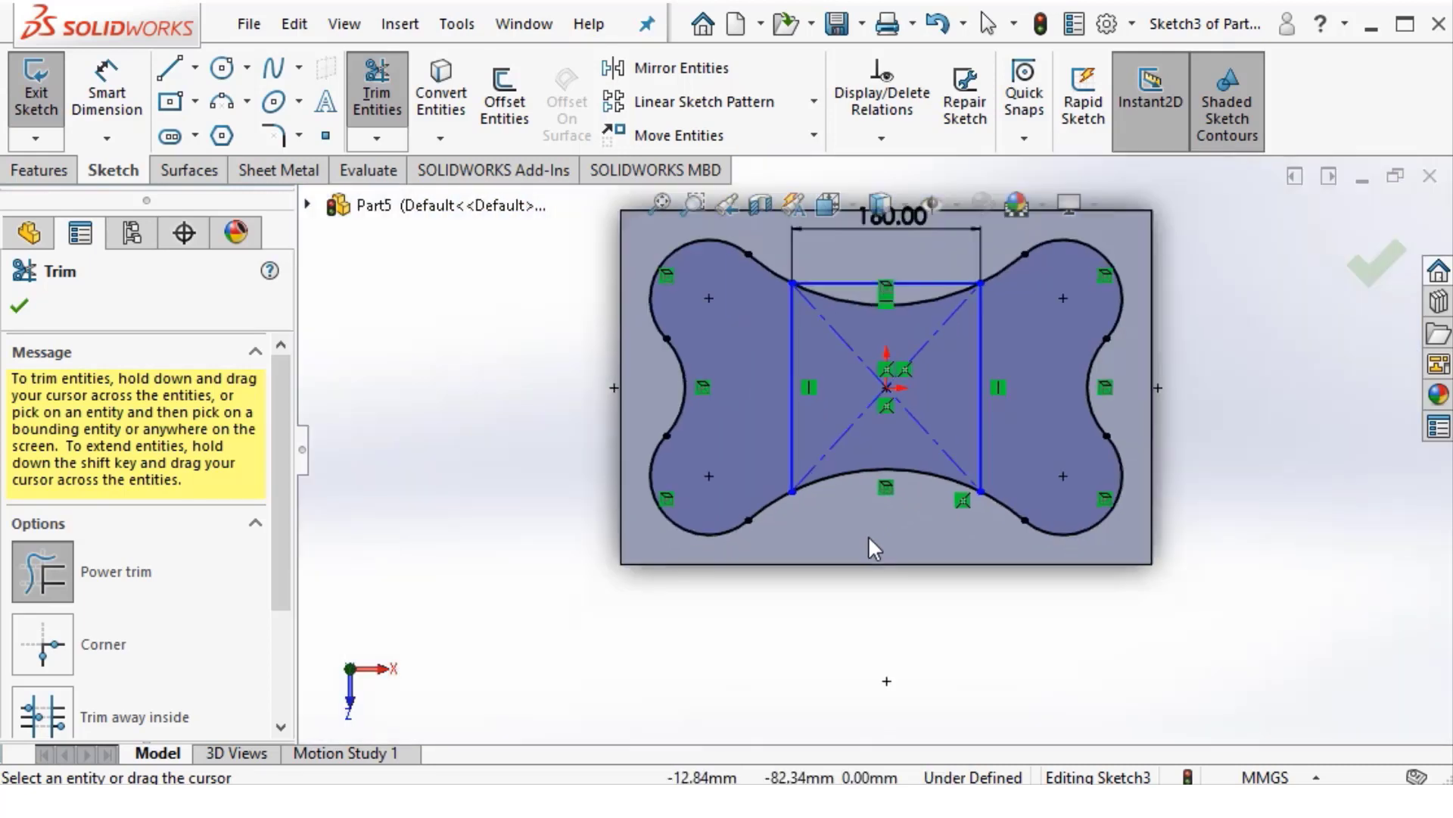
pyautogui.scroll(-3, 911, 314)
pyautogui.moveTo(819, 448); pyautogui.dragTo(702, 426)
pyautogui.press('f')
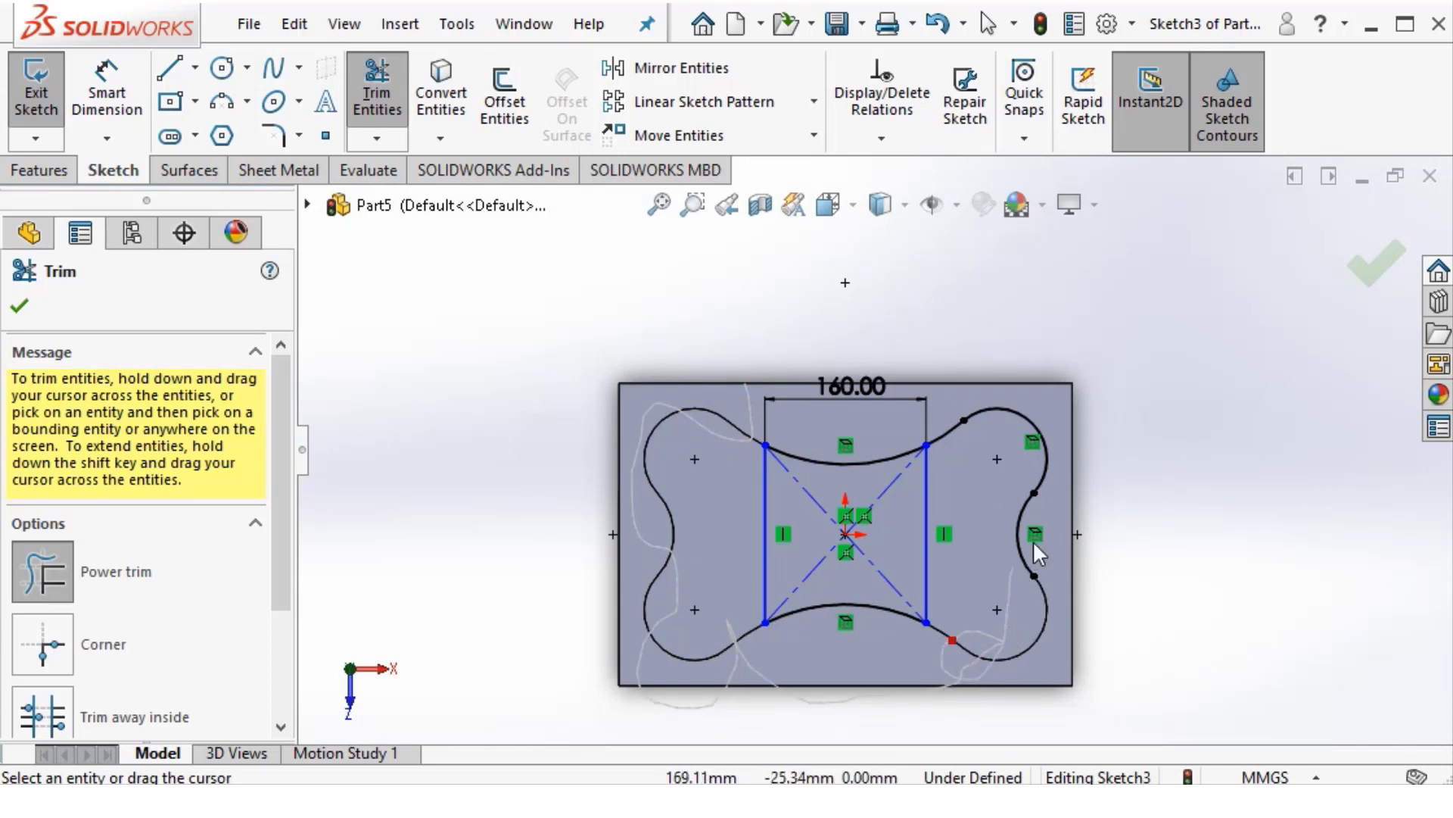
pyautogui.moveTo(943, 422); pyautogui.dragTo(951, 421)
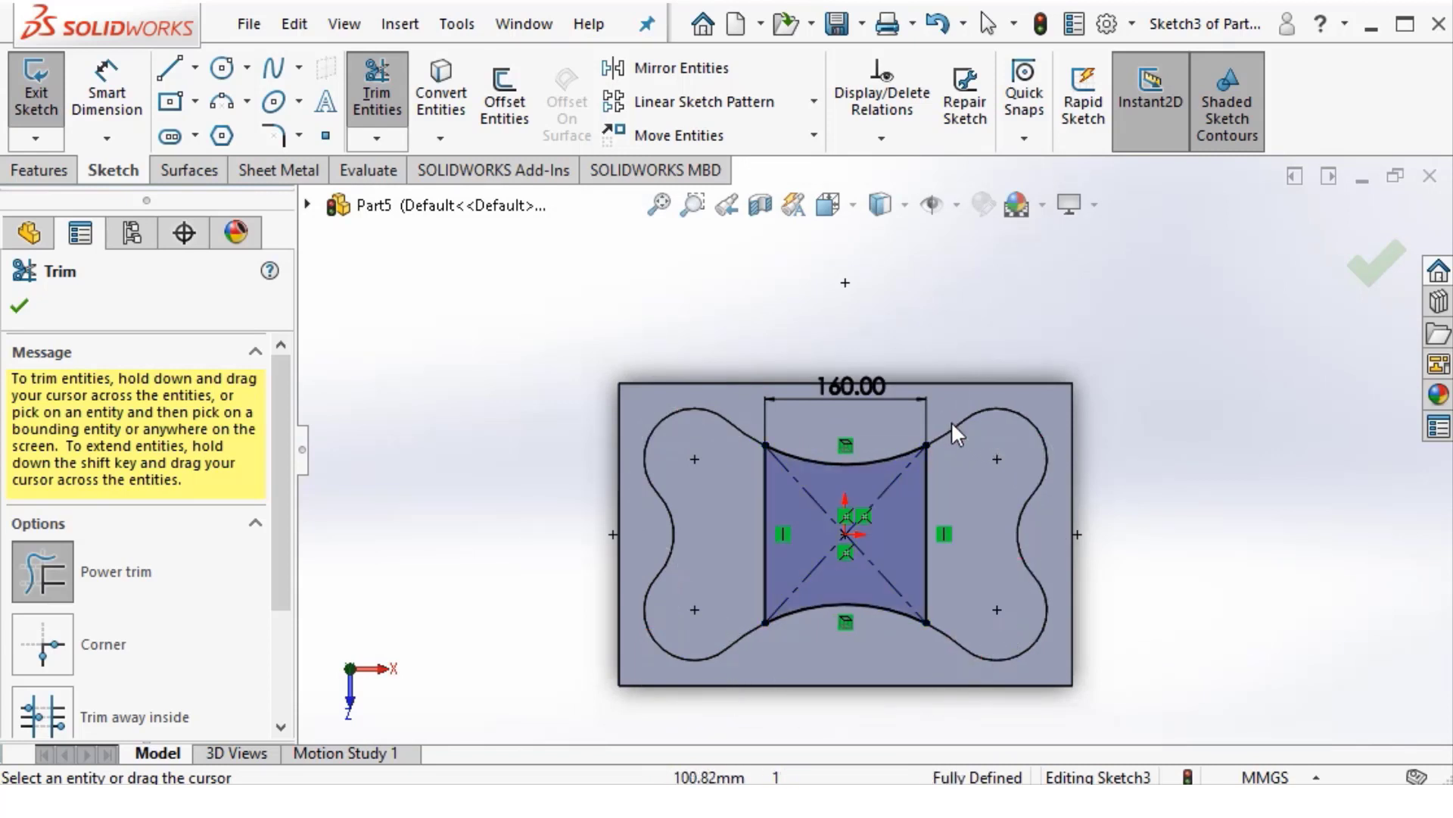
pyautogui.scroll(3, 873, 449)
pyautogui.click(377, 91)
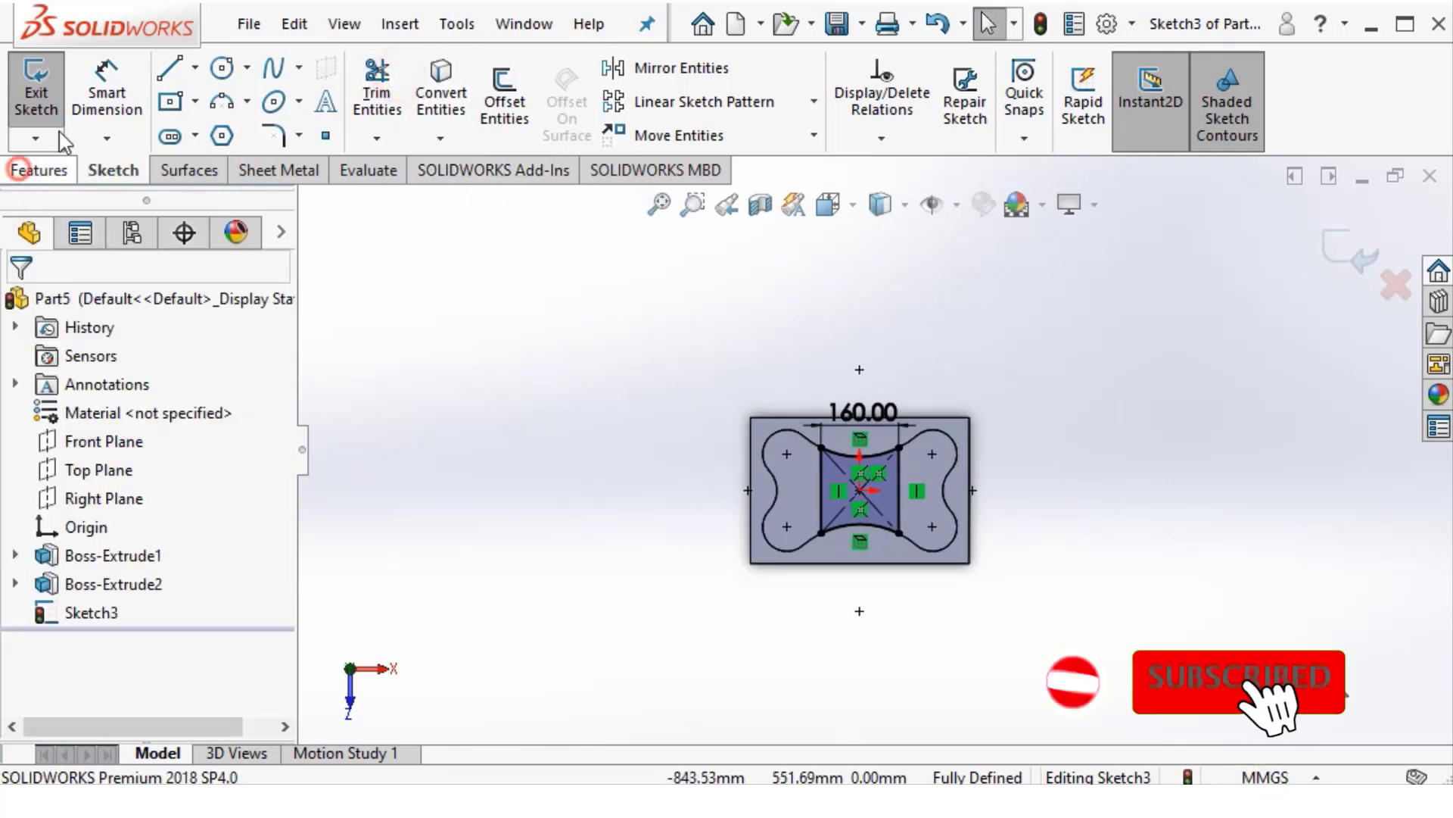
pyautogui.click(36, 170)
# Extrude Sketch3's 160 mm centre region 20 mm Blind as Boss-Extrude3 and view it isometrically
pyautogui.click(46, 99)
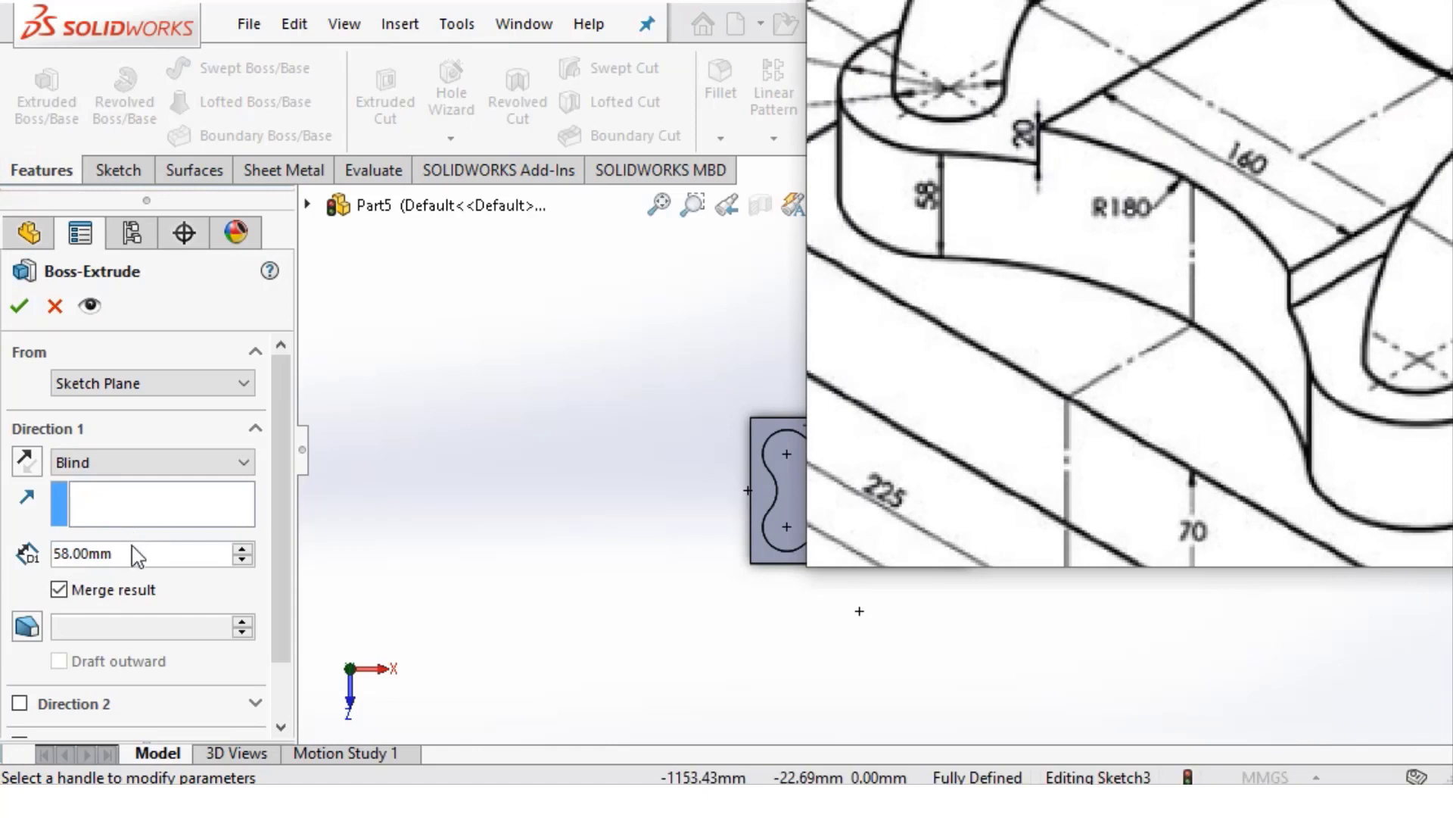
pyautogui.doubleClick(129, 547)
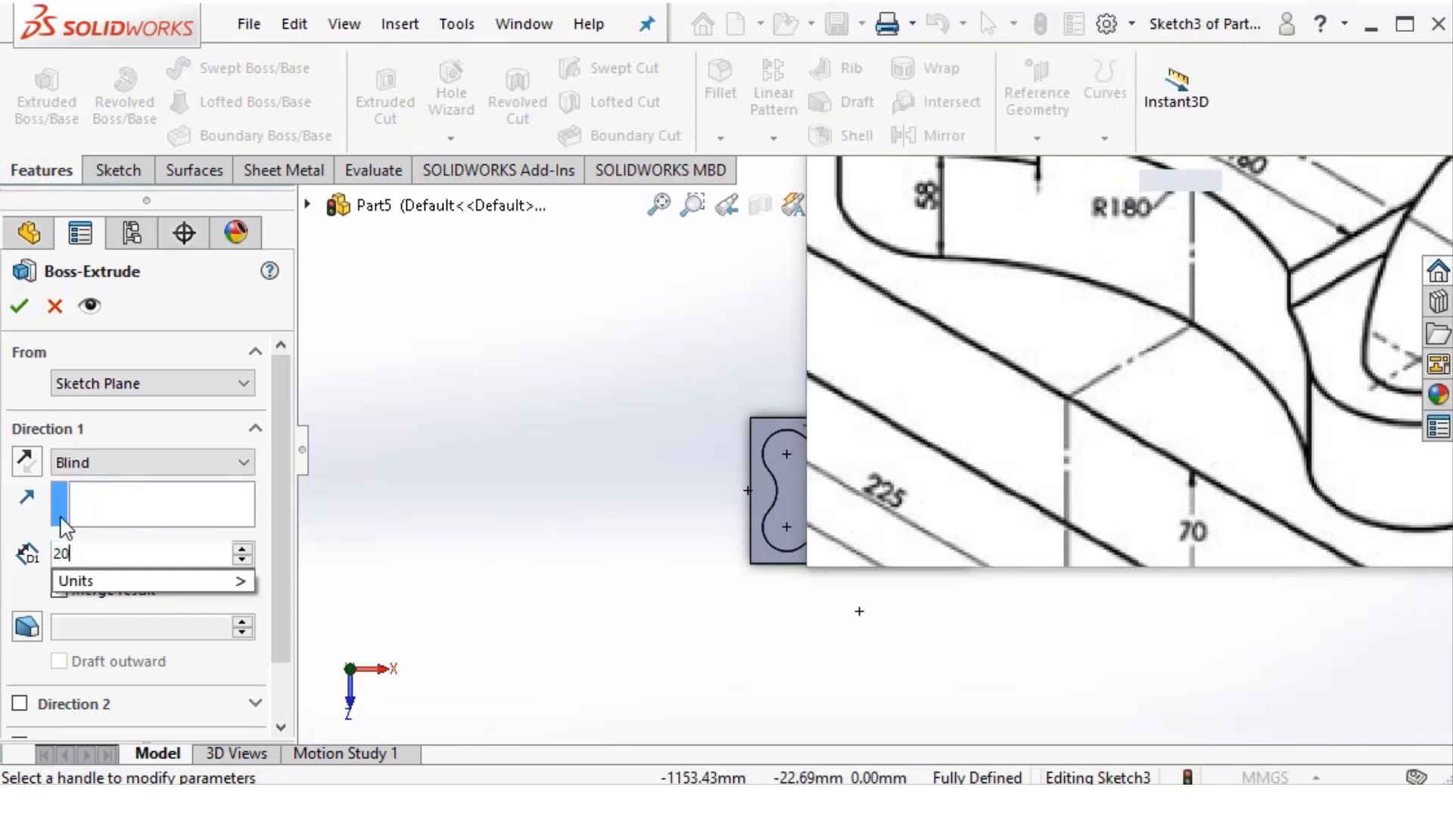
pyautogui.press('Return')
pyautogui.press('Return')
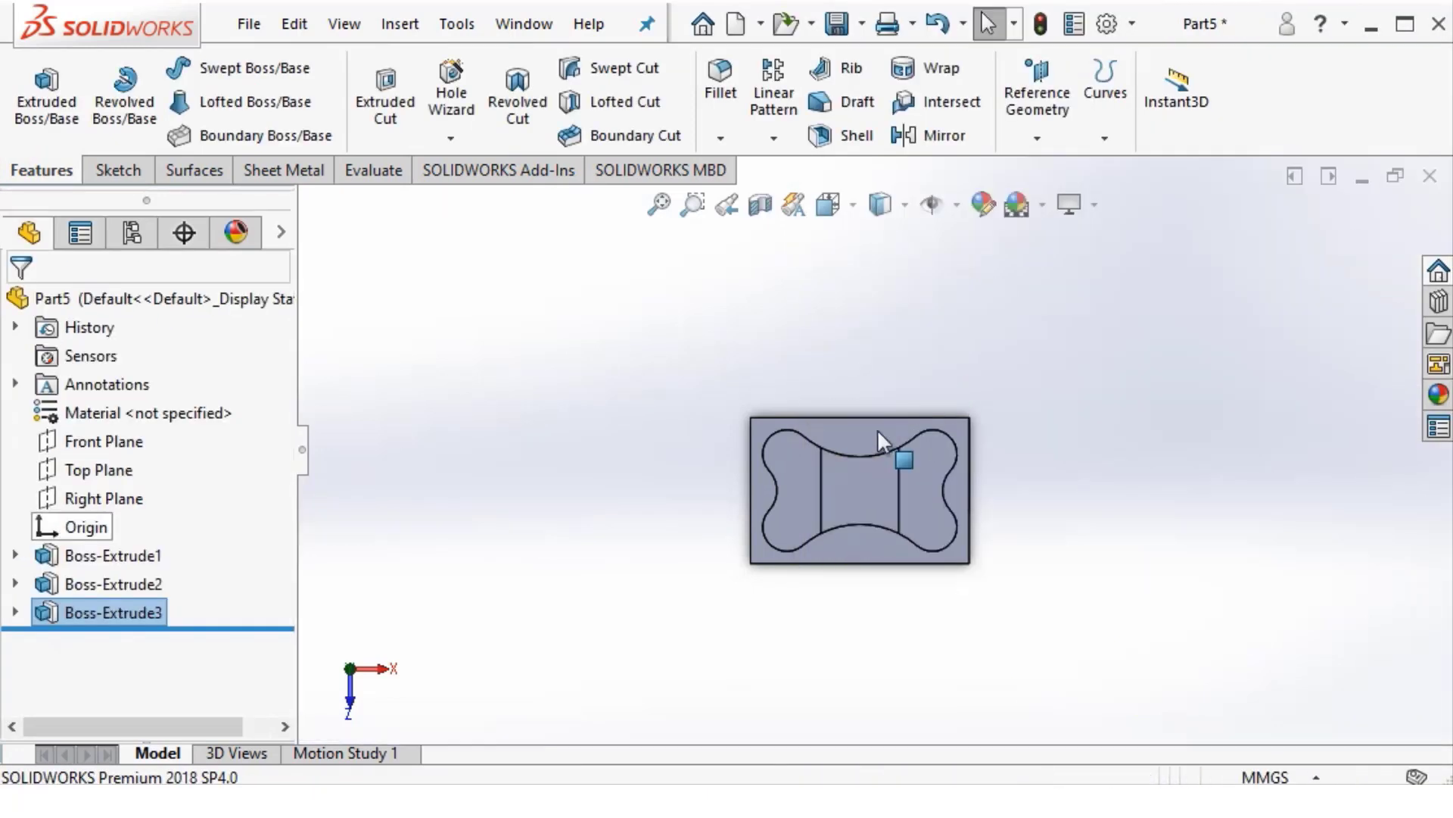
pyautogui.hotkey('ctrl', '7')
pyautogui.scroll(-3, 950, 417)
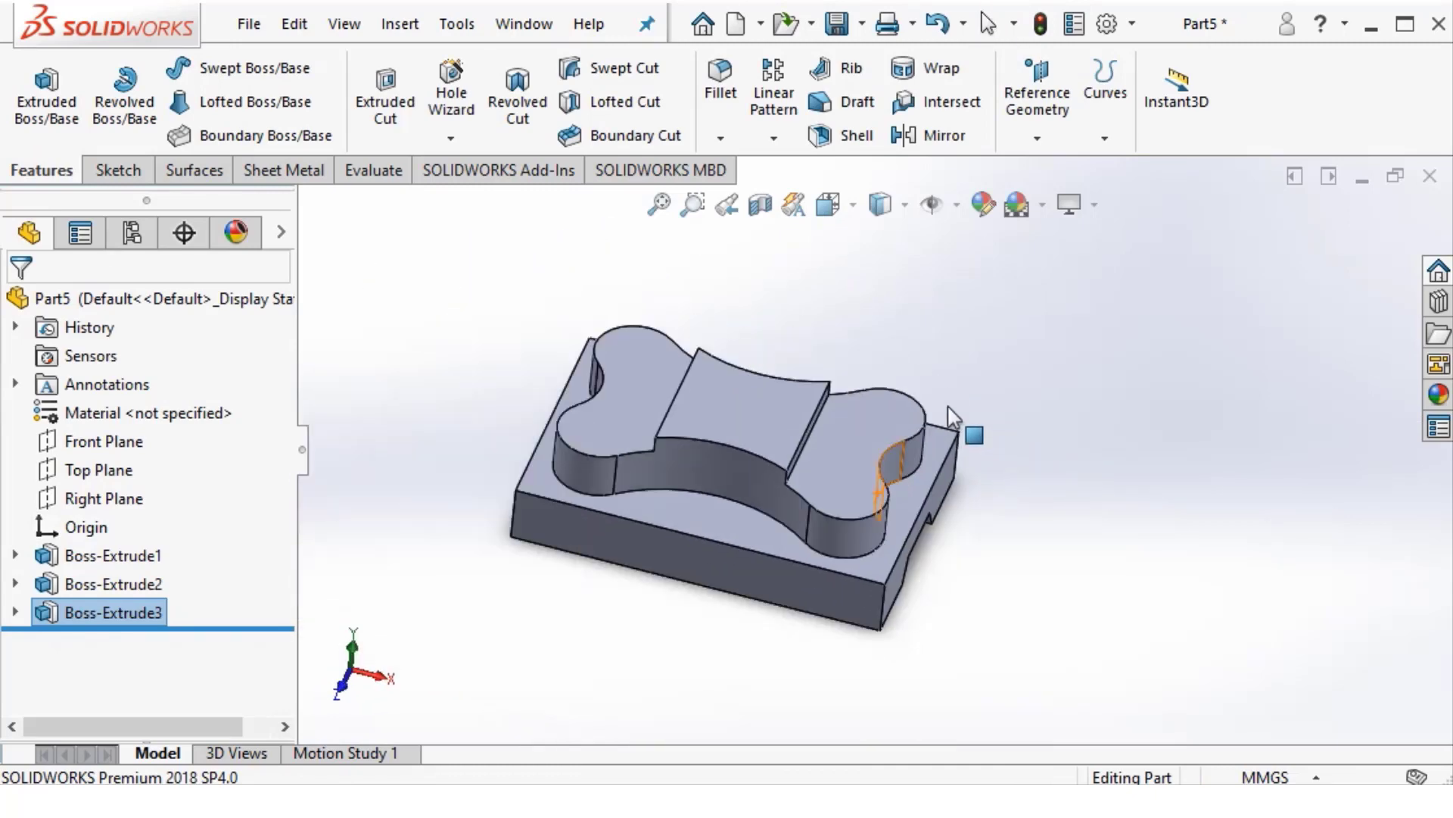
pyautogui.scroll(-3, 757, 446)
pyautogui.scroll(5, 698, 439)
pyautogui.click(578, 402)
pyautogui.scroll(1, 598, 484)
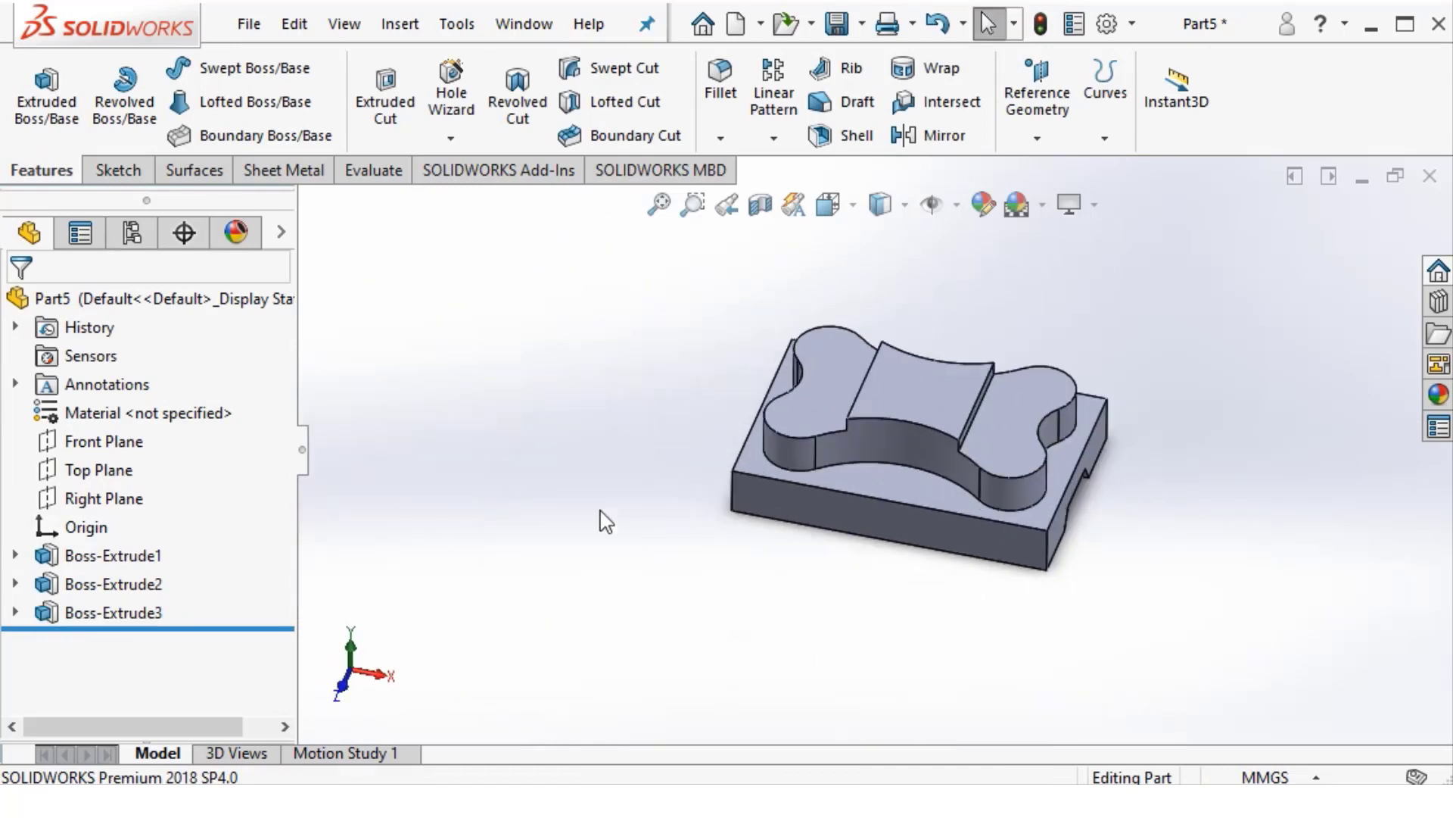
pyautogui.scroll(-2, 802, 490)
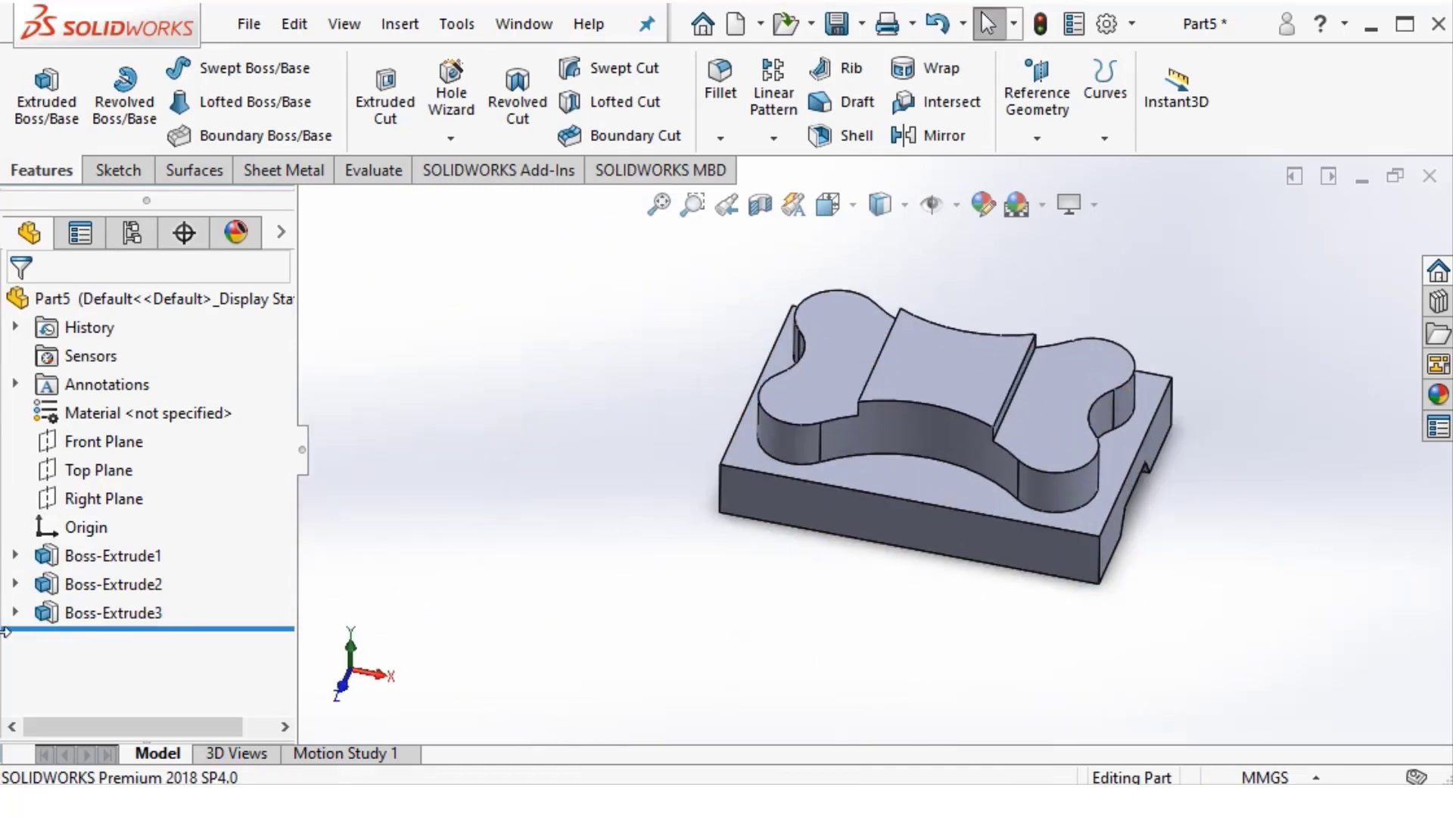
pyautogui.click(16, 584)
# Show Sketch2 on the model
pyautogui.rightClick(99, 609)
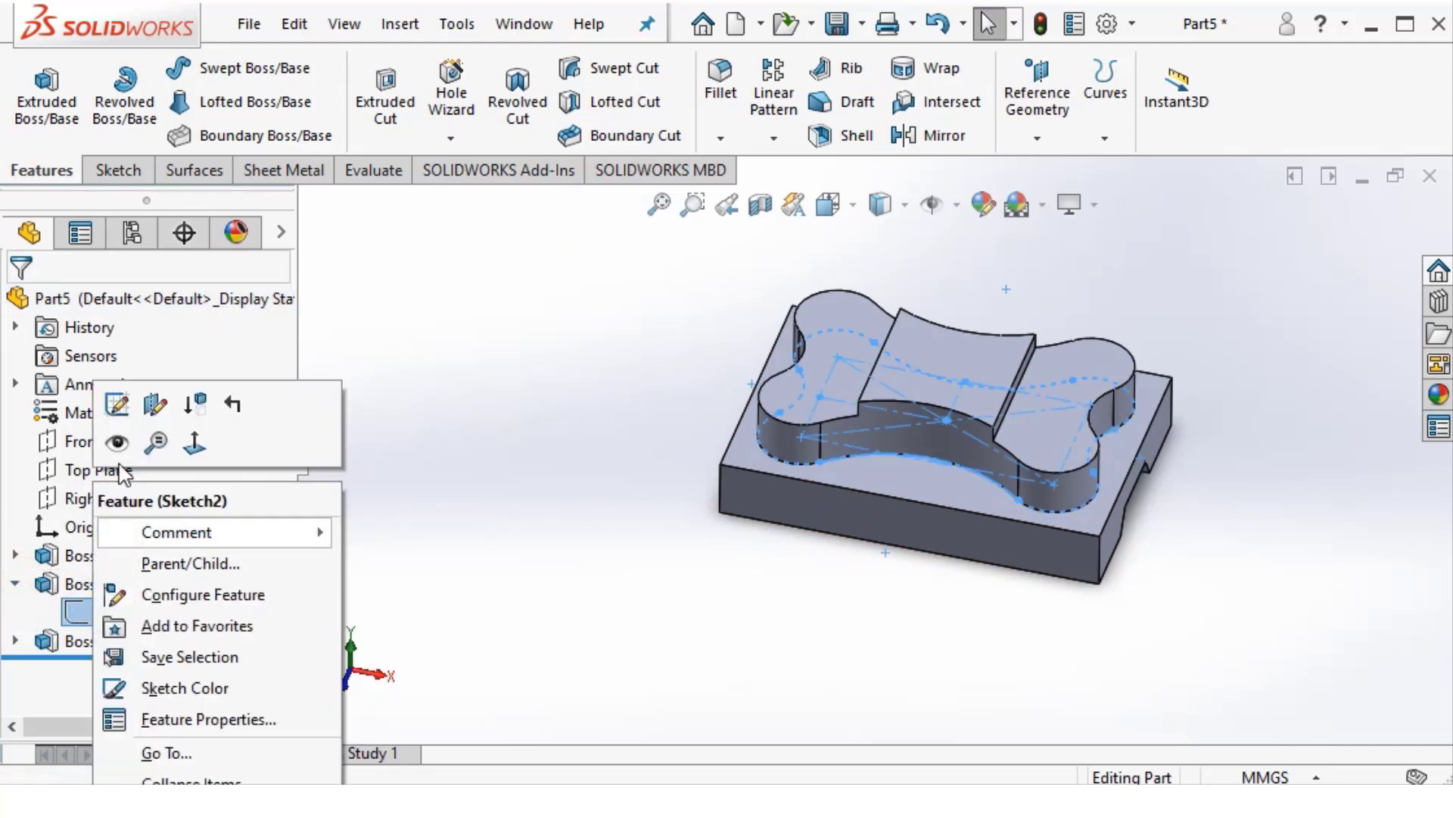
pyautogui.click(114, 441)
pyautogui.click(449, 396)
pyautogui.scroll(-2, 787, 375)
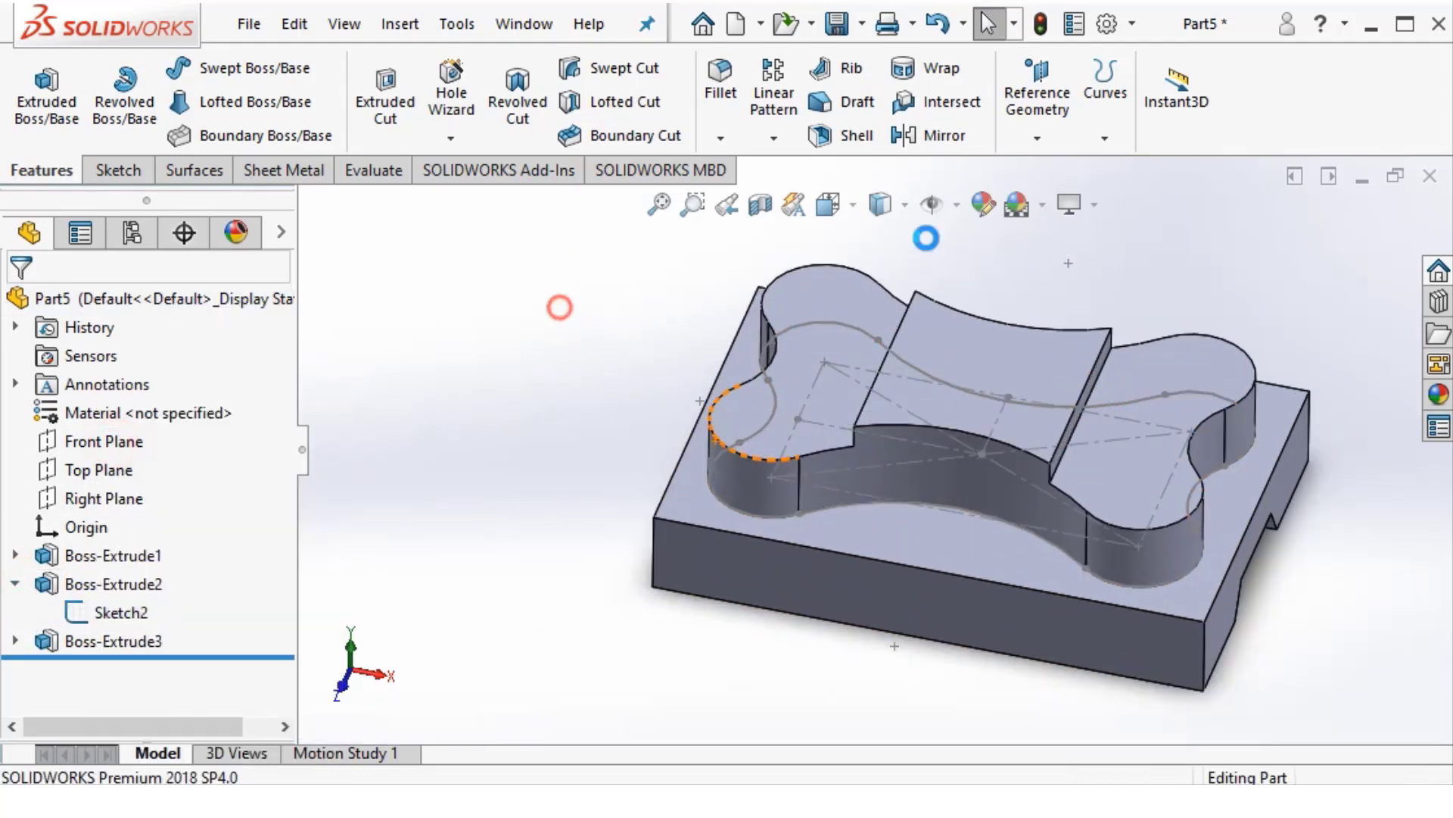
# Create Plane1 through Line2@Sketch2 with the Top Plane as second reference
pyautogui.click(1037, 137)
pyautogui.click(1058, 170)
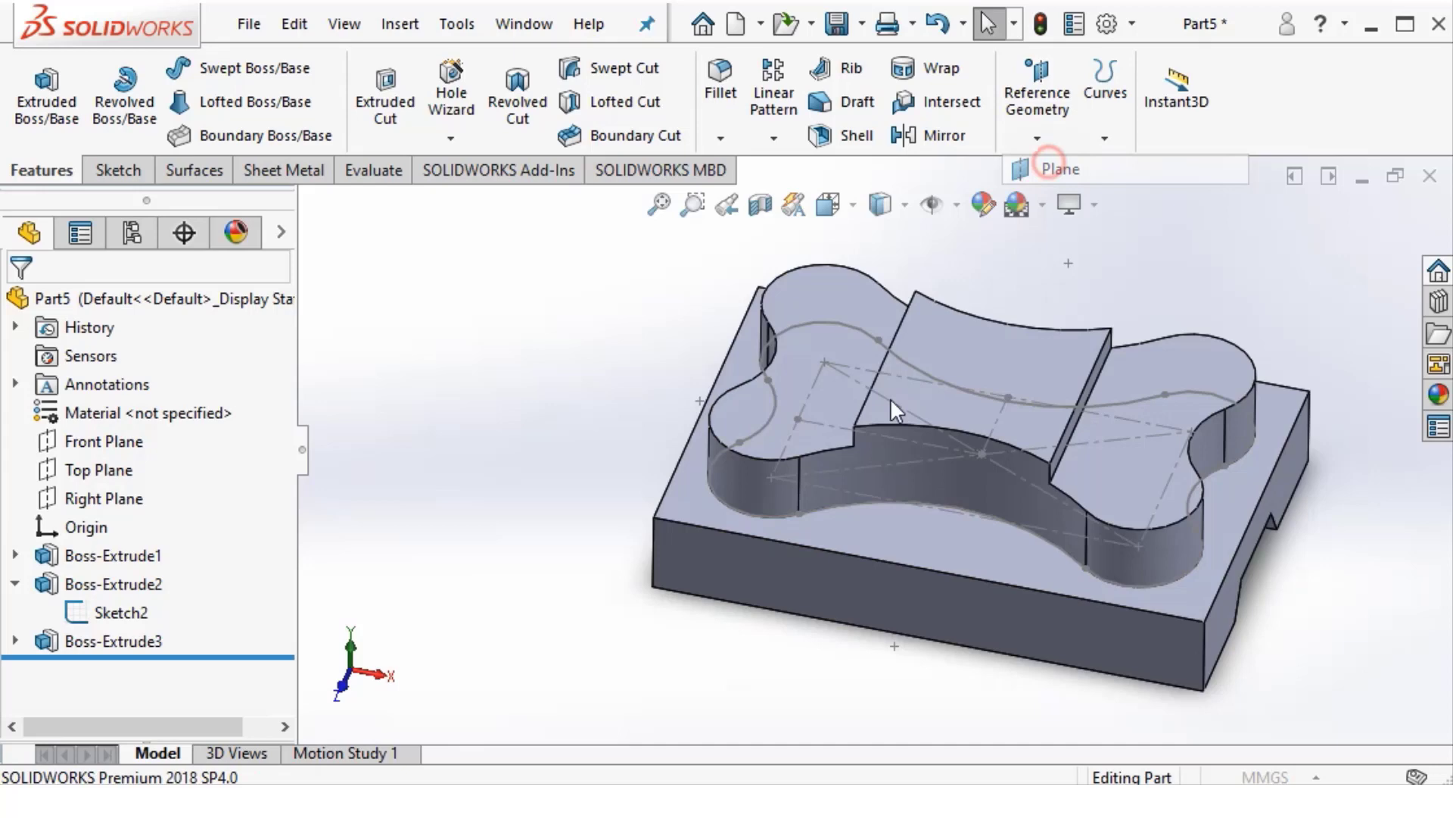
pyautogui.click(790, 439)
pyautogui.scroll(-3, 802, 439)
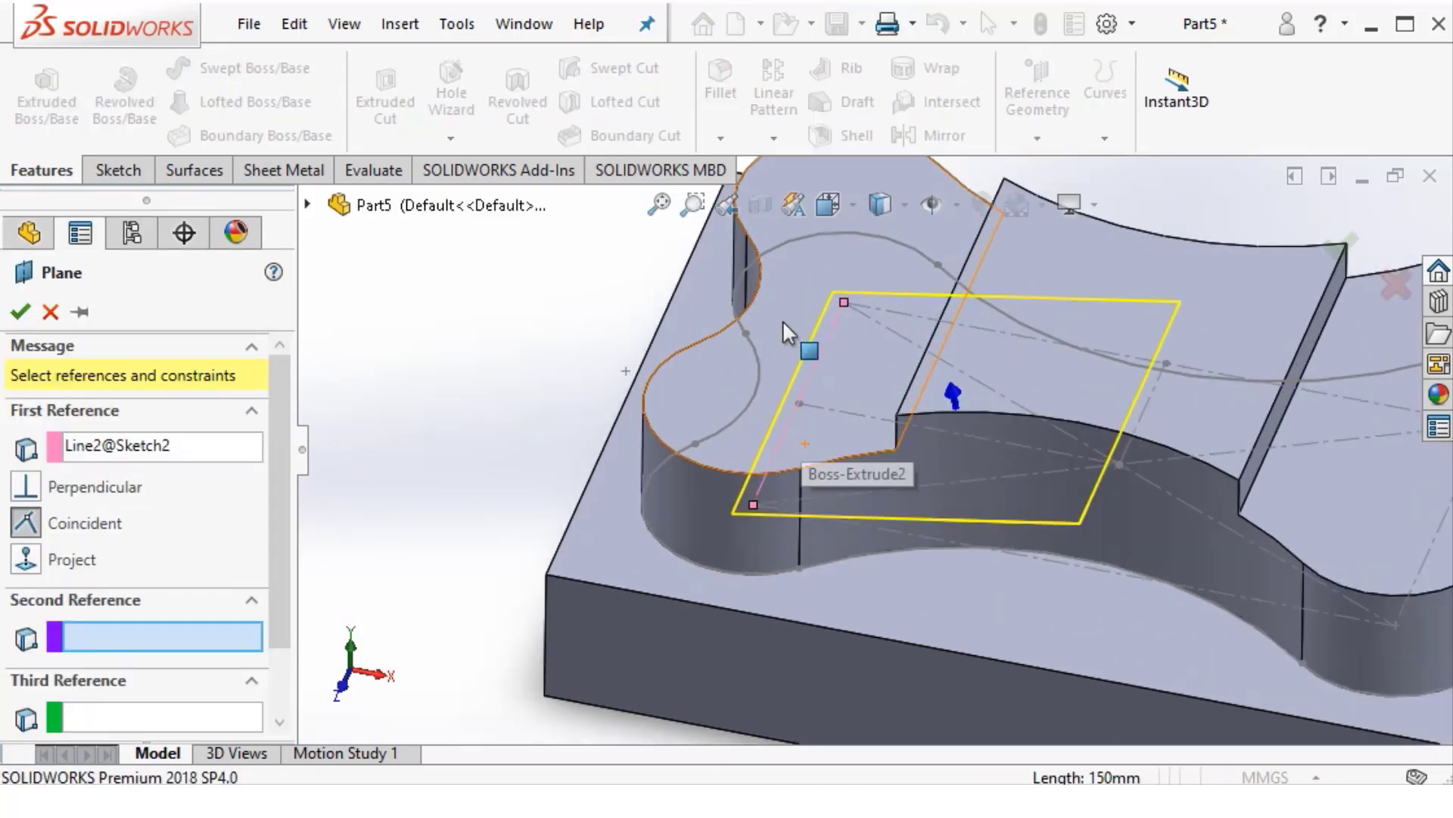
pyautogui.scroll(3, 783, 320)
pyautogui.click(311, 207)
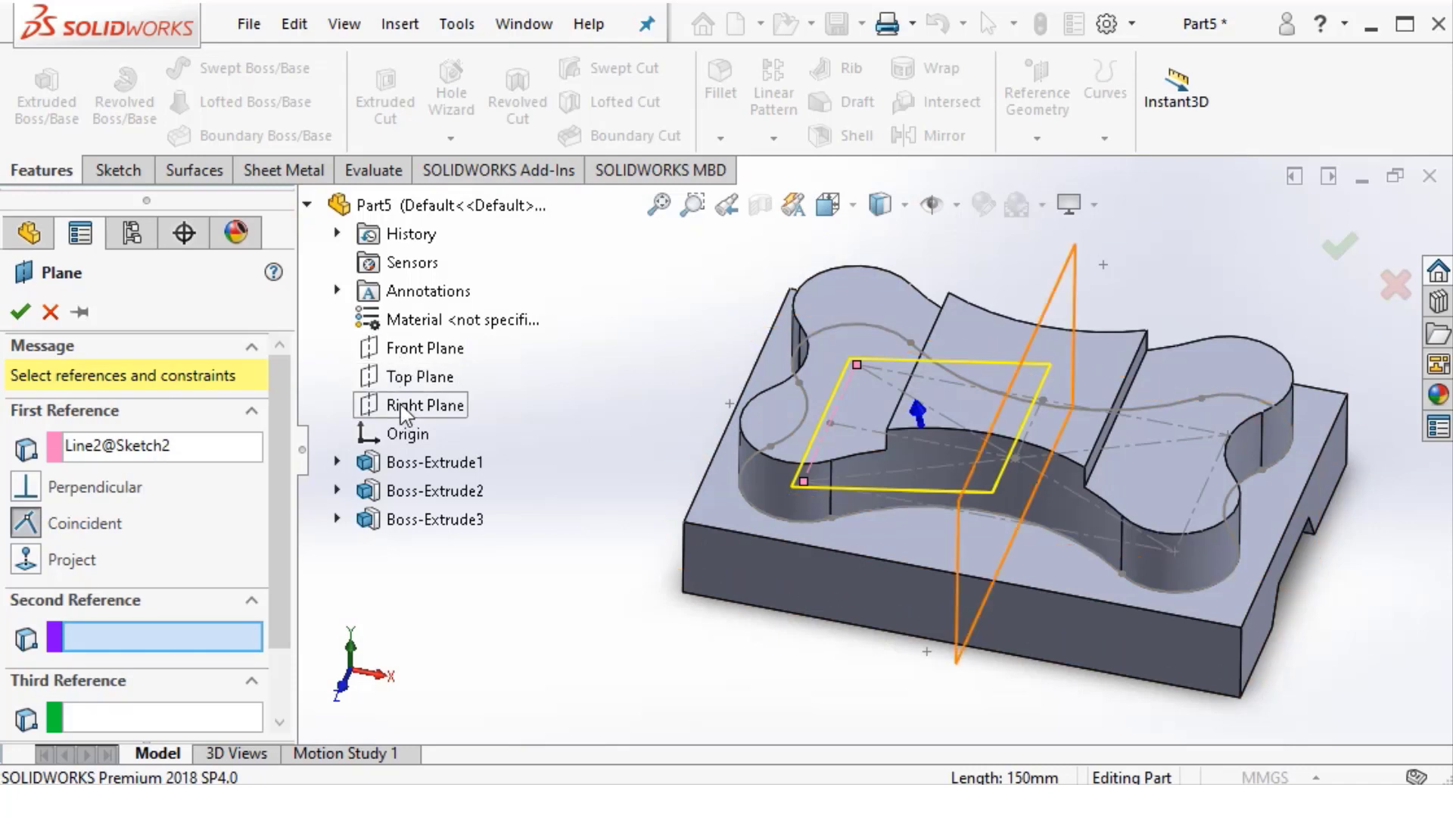
pyautogui.click(400, 410)
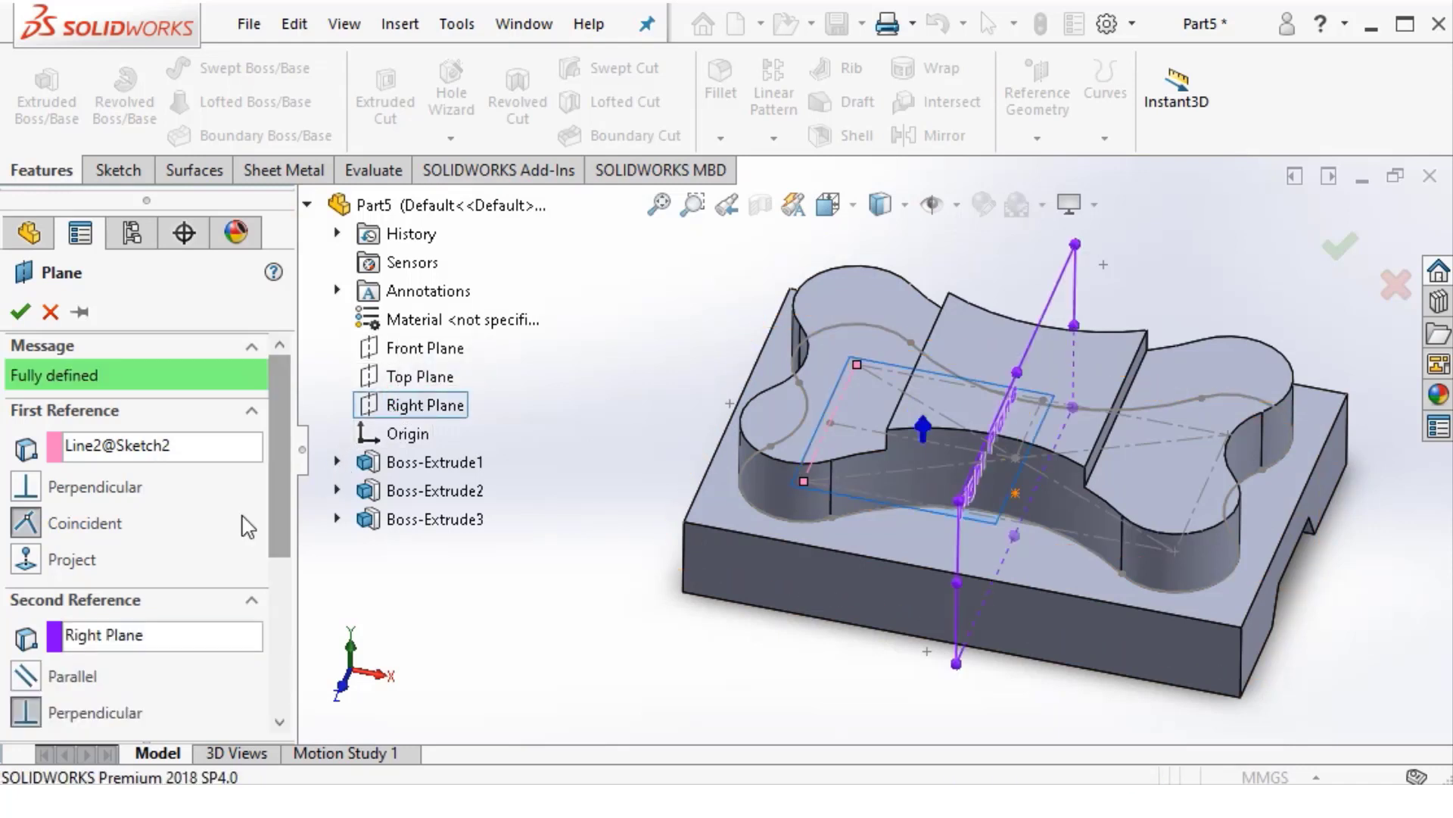
pyautogui.rightClick(141, 639)
pyautogui.click(91, 654)
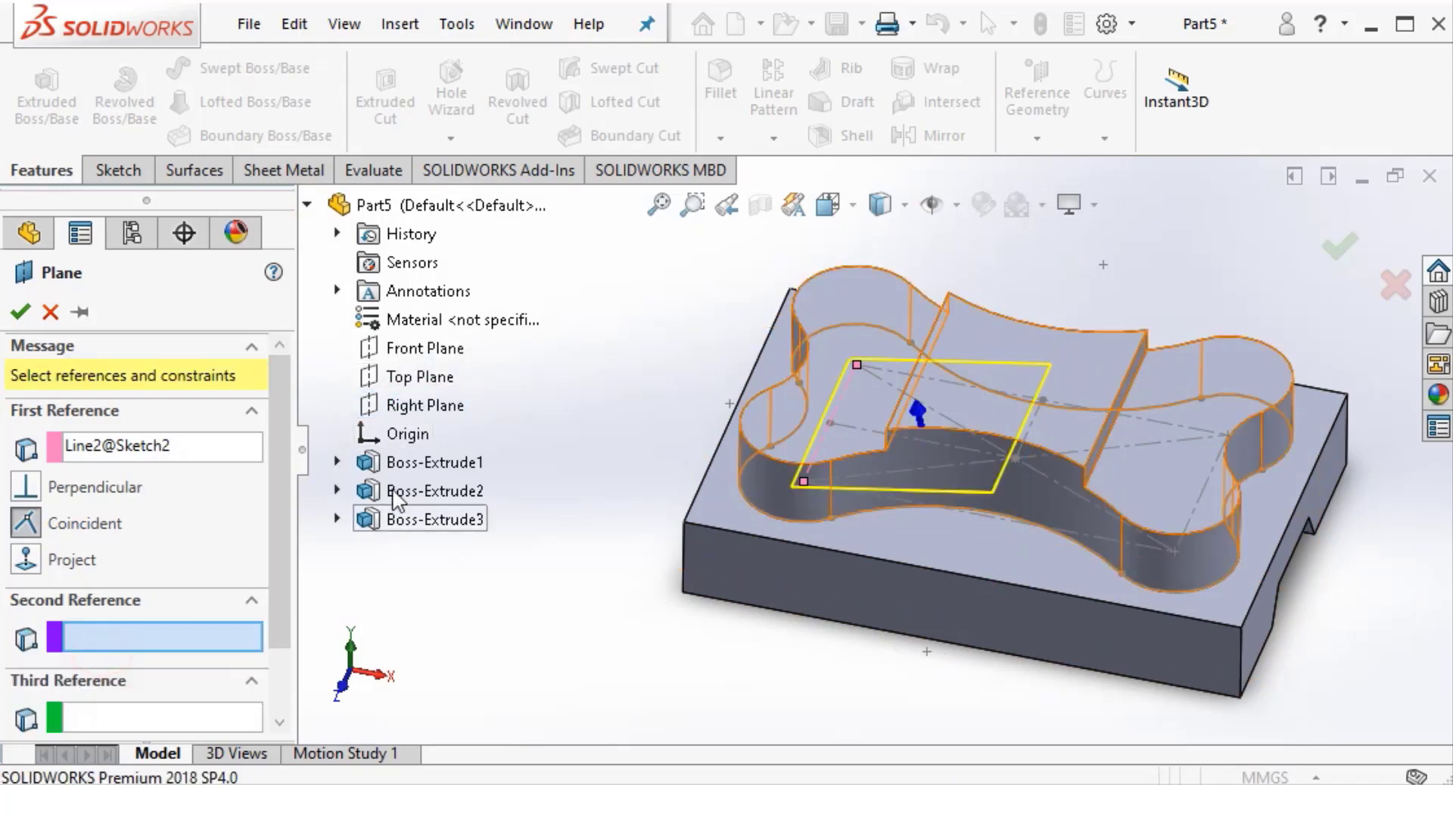
pyautogui.click(422, 375)
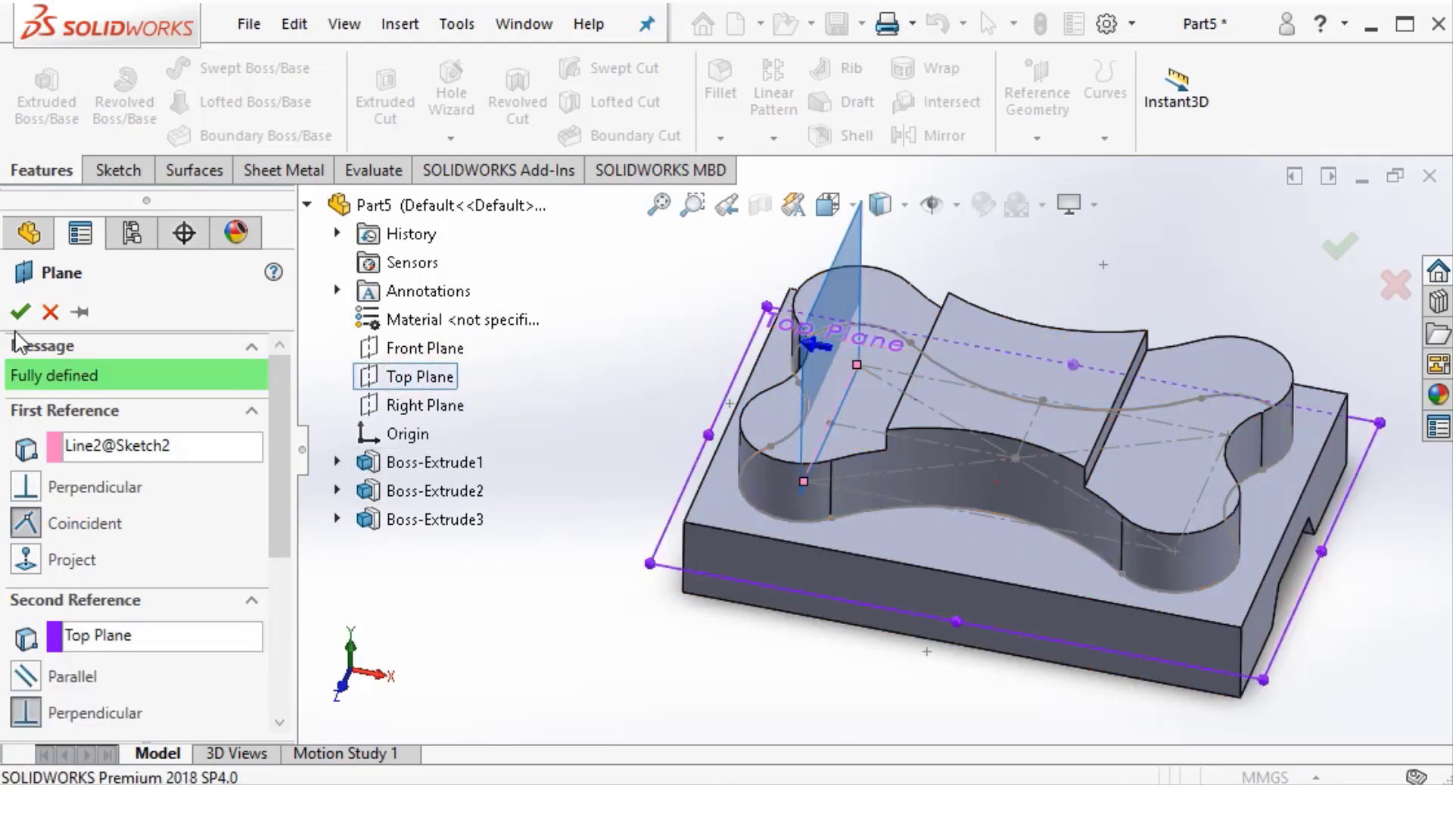
pyautogui.click(20, 311)
# Orbit the model to a lower angle to inspect Plane1
pyautogui.moveTo(785, 424)
pyautogui.mouseDown(button='middle')
pyautogui.moveTo(634, 237)
pyautogui.moveTo(535, 420)
pyautogui.mouseUp(button='middle')
pyautogui.scroll(-5, 1157, 369)
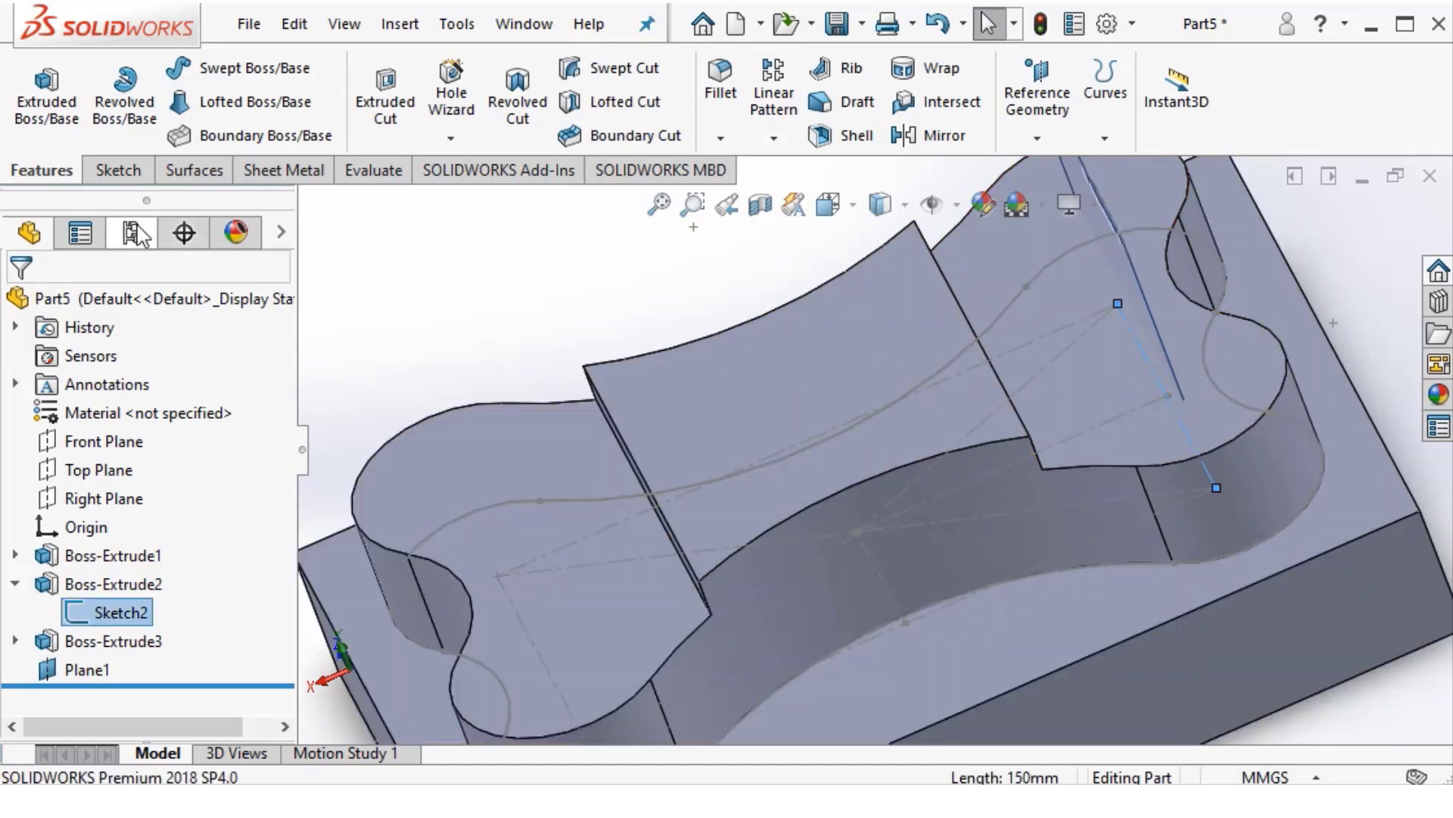
pyautogui.scroll(5, 1346, 309)
pyautogui.moveTo(1211, 318); pyautogui.dragTo(1075, 325, button='middle')
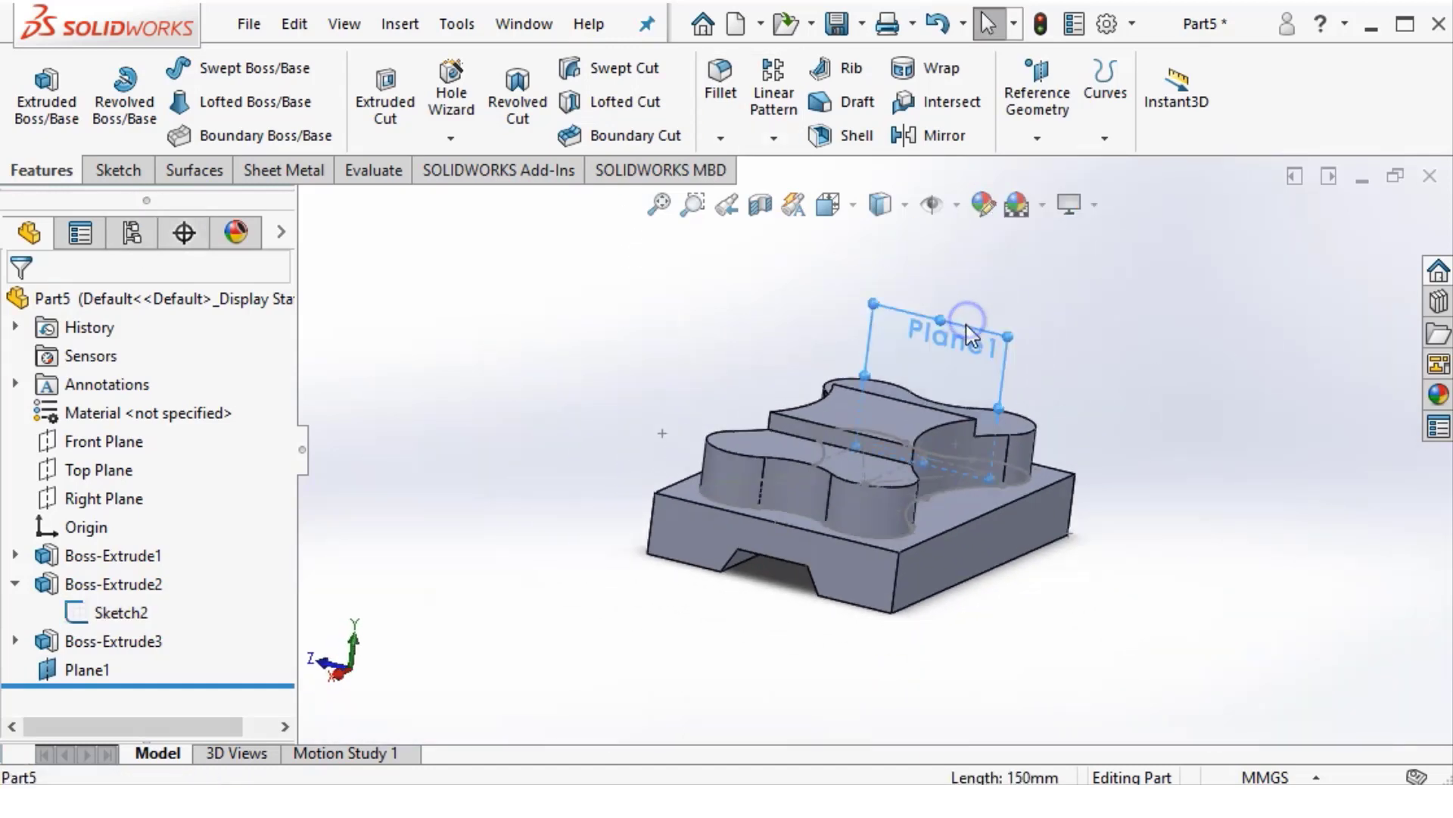
# Start Sketch4 on Plane1 and set the view to Left
pyautogui.rightClick(1068, 310)
pyautogui.click(1030, 281)
pyautogui.moveTo(1181, 394); pyautogui.dragTo(987, 425, button='middle')
pyautogui.scroll(2, 987, 425)
pyautogui.click(828, 205)
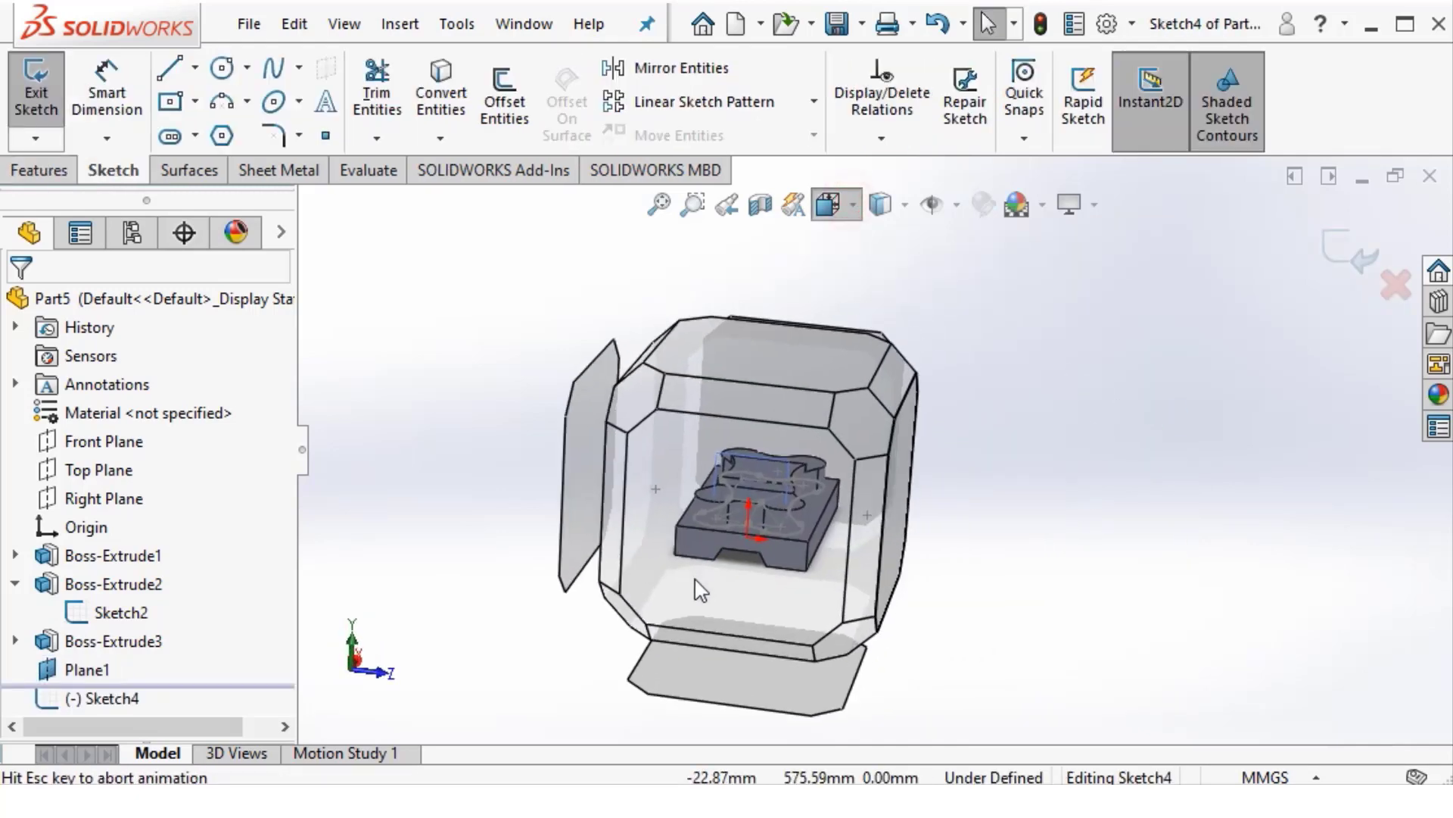
pyautogui.click(681, 568)
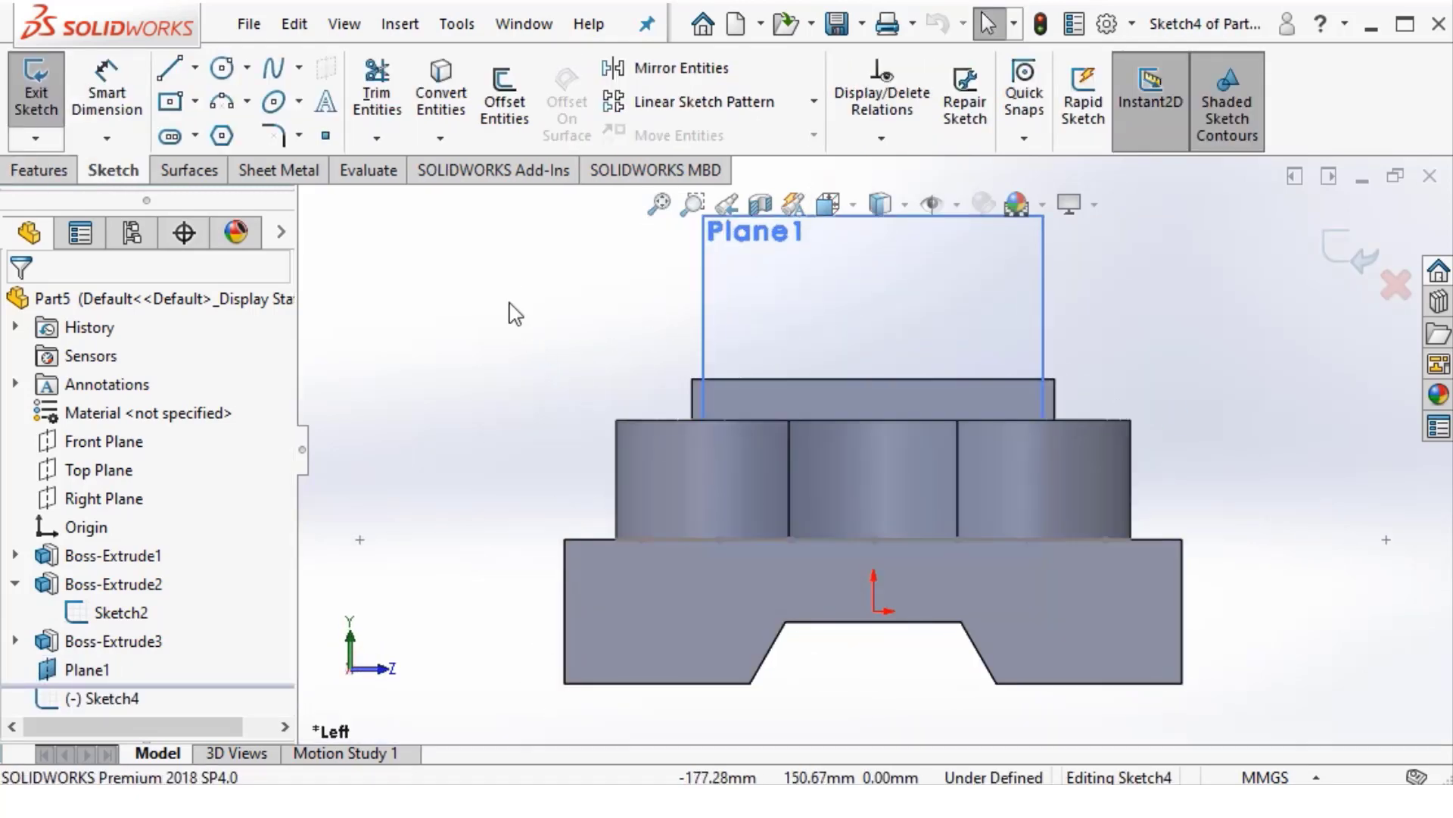
pyautogui.moveTo(866, 491); pyautogui.dragTo(859, 761, button='middle')
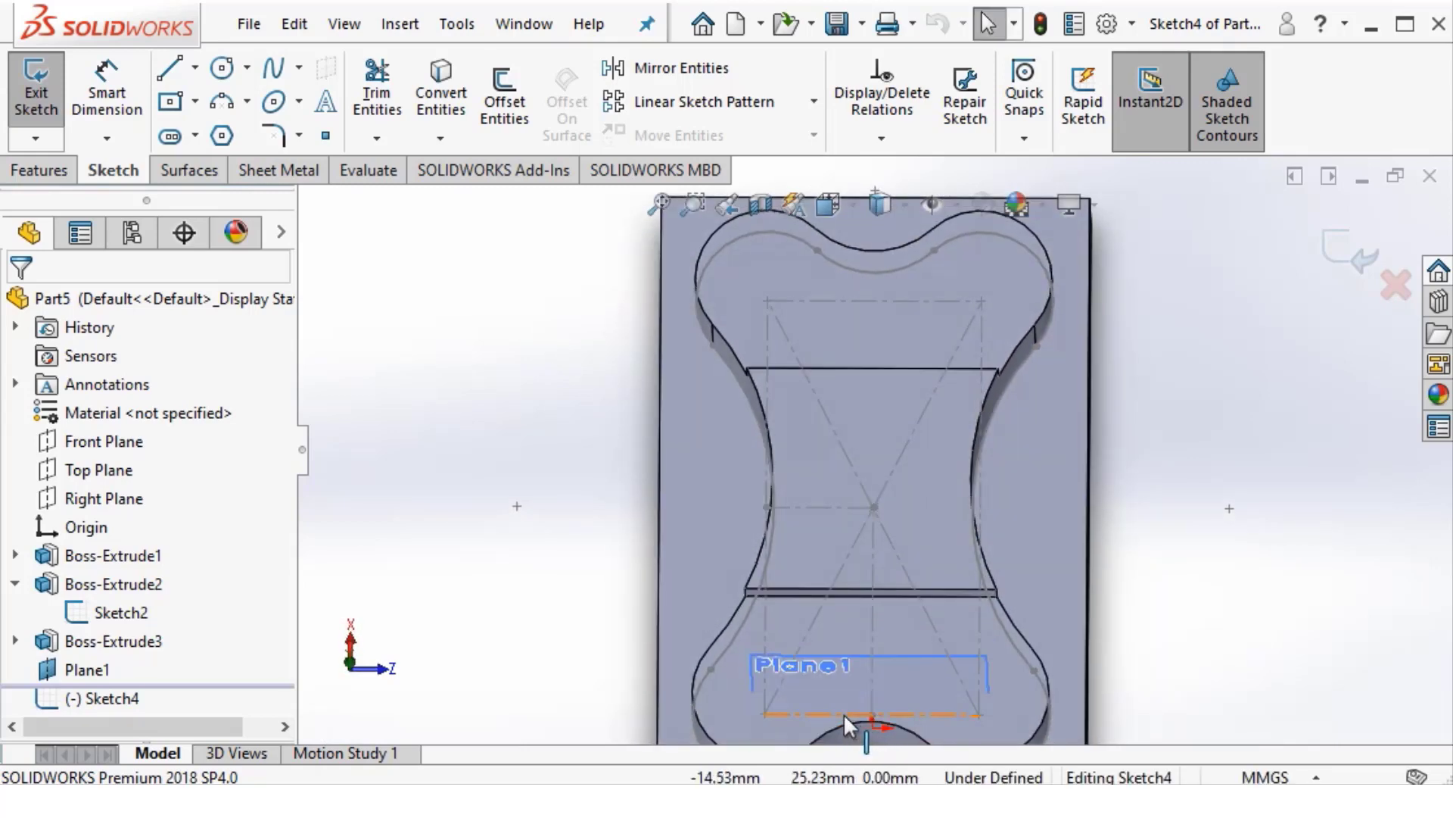
pyautogui.moveTo(1008, 539)
pyautogui.mouseDown(button='middle')
pyautogui.moveTo(898, 604)
pyautogui.moveTo(878, 452)
pyautogui.mouseUp(button='middle')
pyautogui.press('f')
pyautogui.click(828, 204)
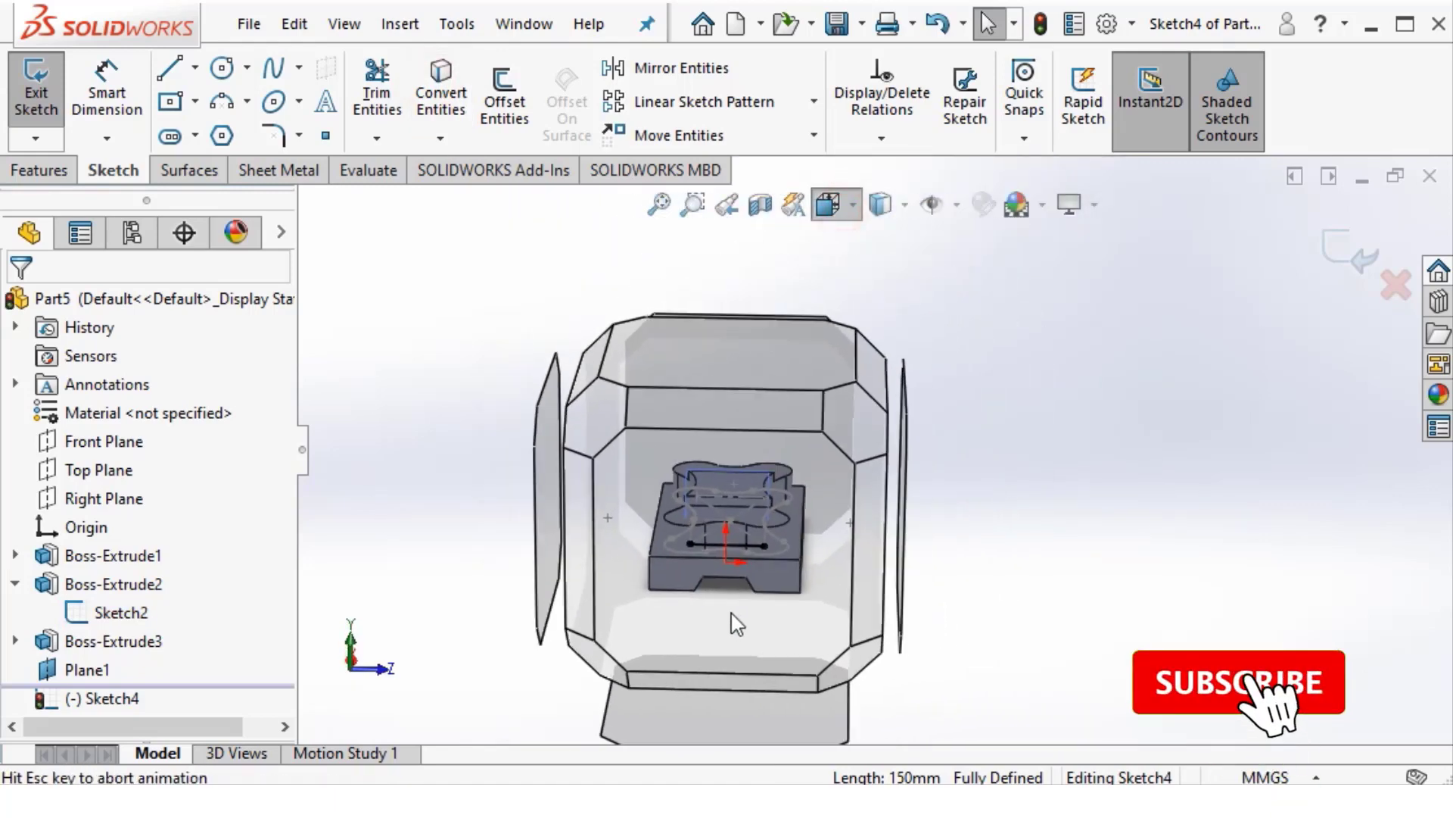
pyautogui.click(729, 594)
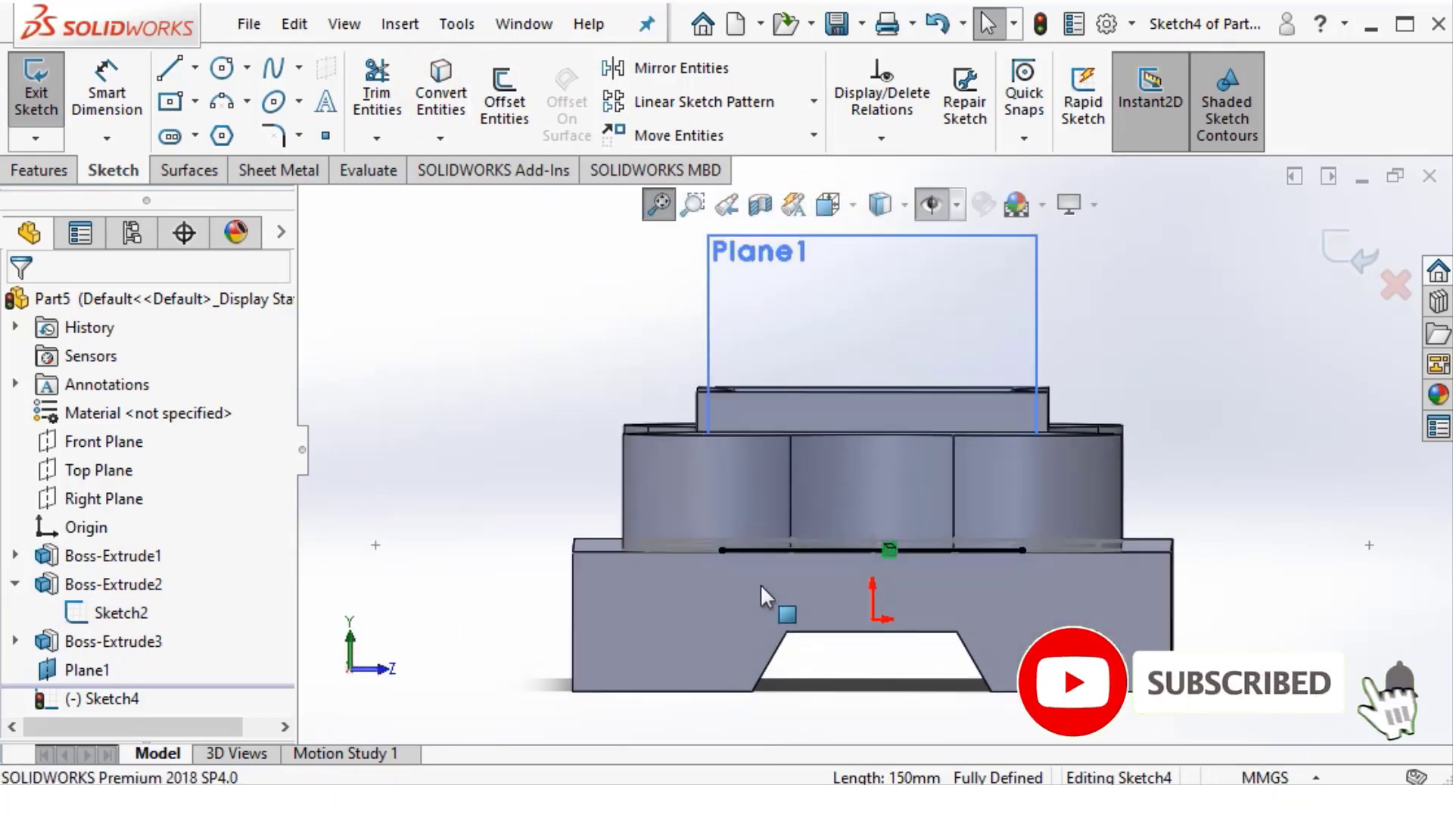
# Make the 150 mm base line construction geometry and draw a 3-point arch arc over the boss
pyautogui.rightClick(856, 542)
pyautogui.click(876, 363)
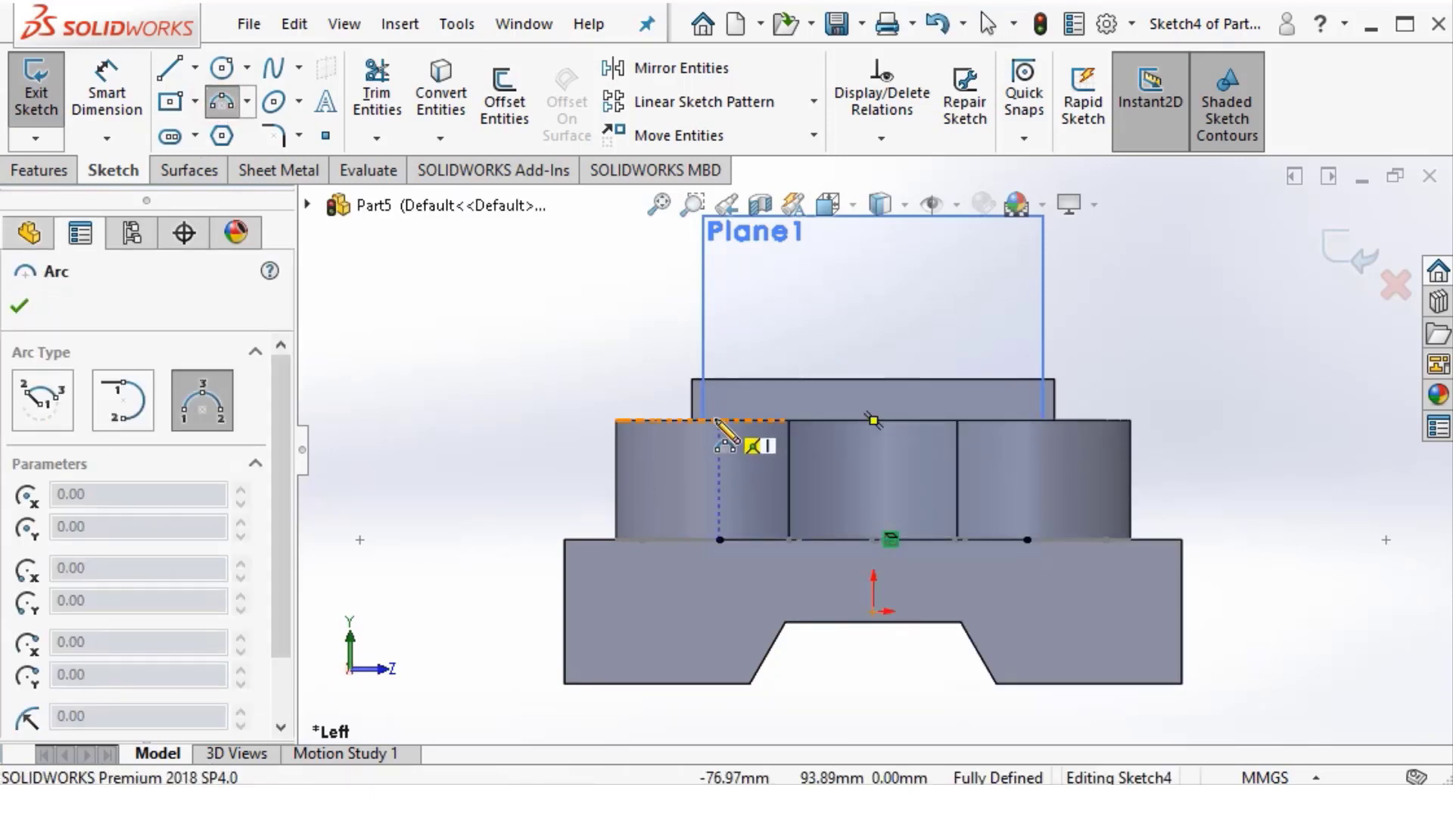
pyautogui.click(719, 420)
pyautogui.click(1028, 421)
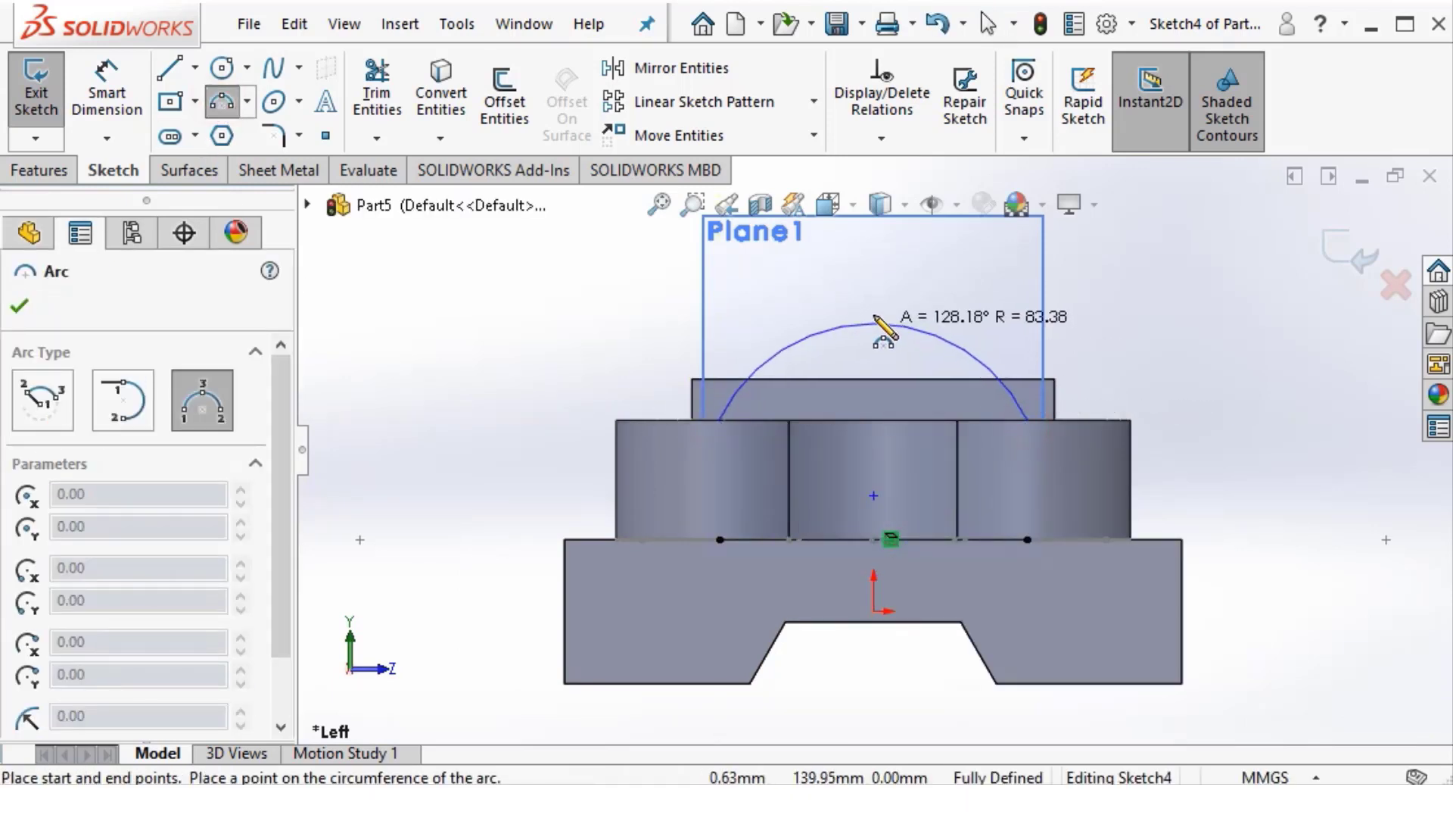
pyautogui.click(875, 266)
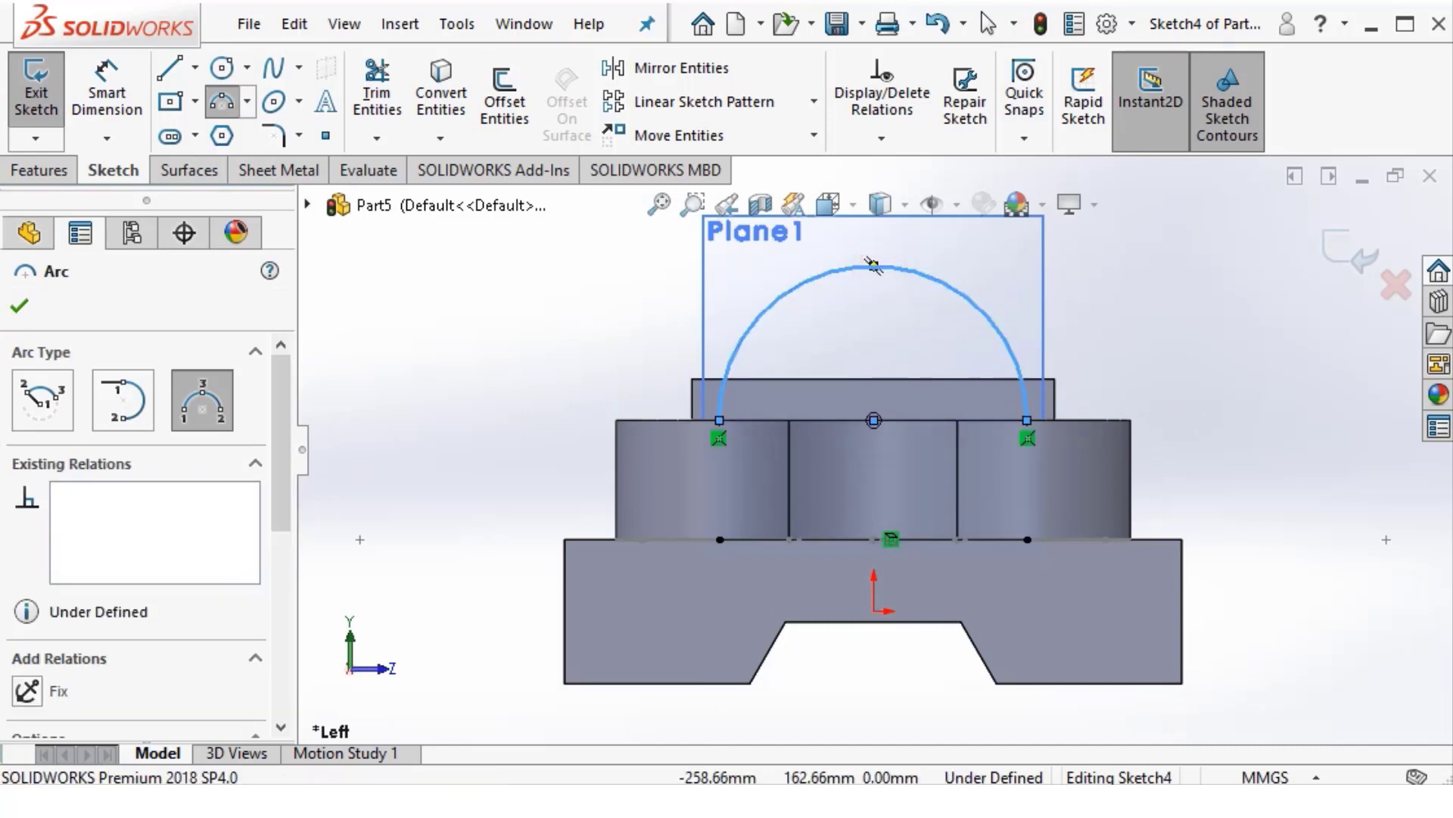
pyautogui.click(20, 307)
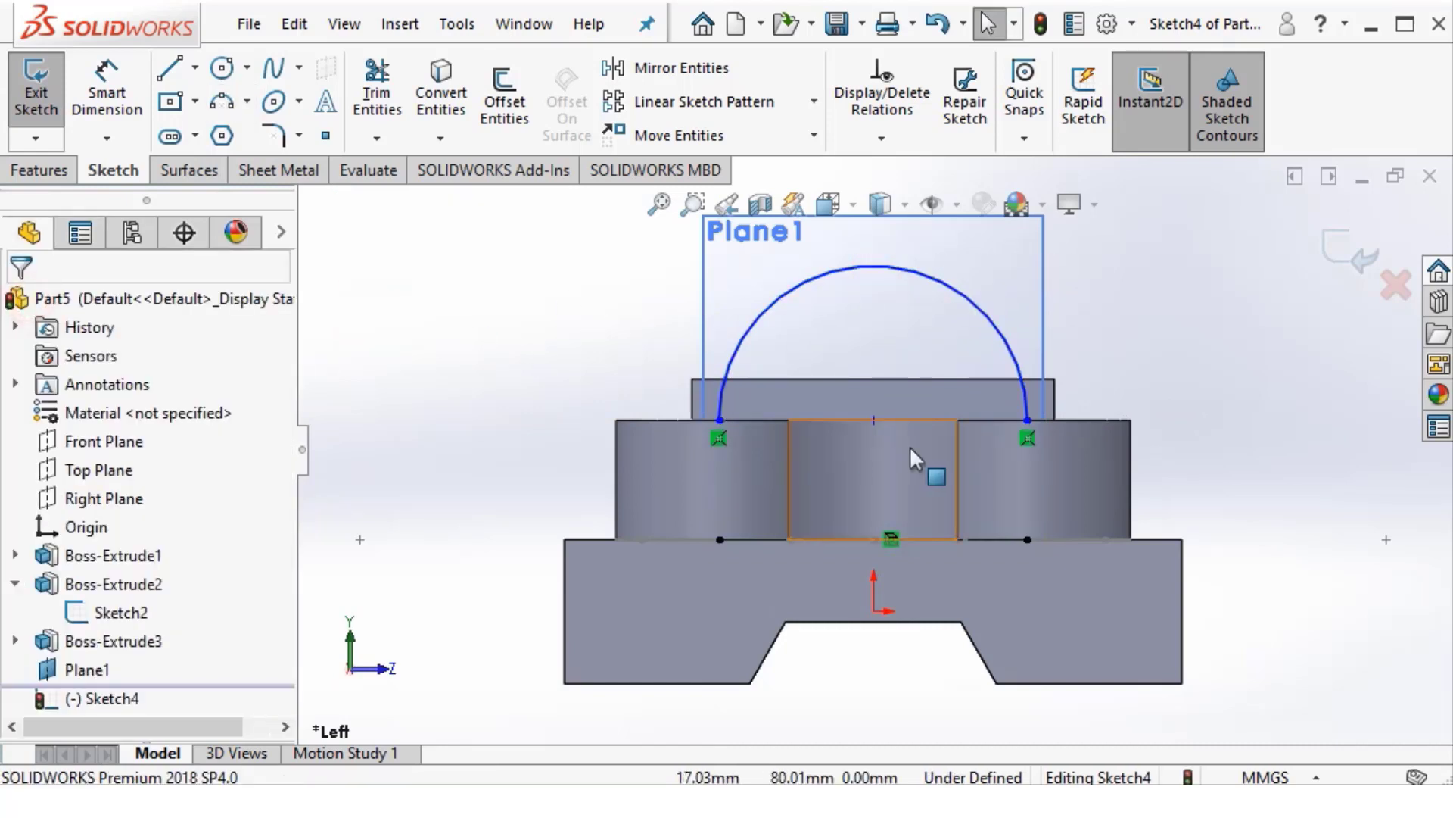
pyautogui.click(1037, 506)
pyautogui.scroll(-1, 1005, 486)
pyautogui.click(360, 286)
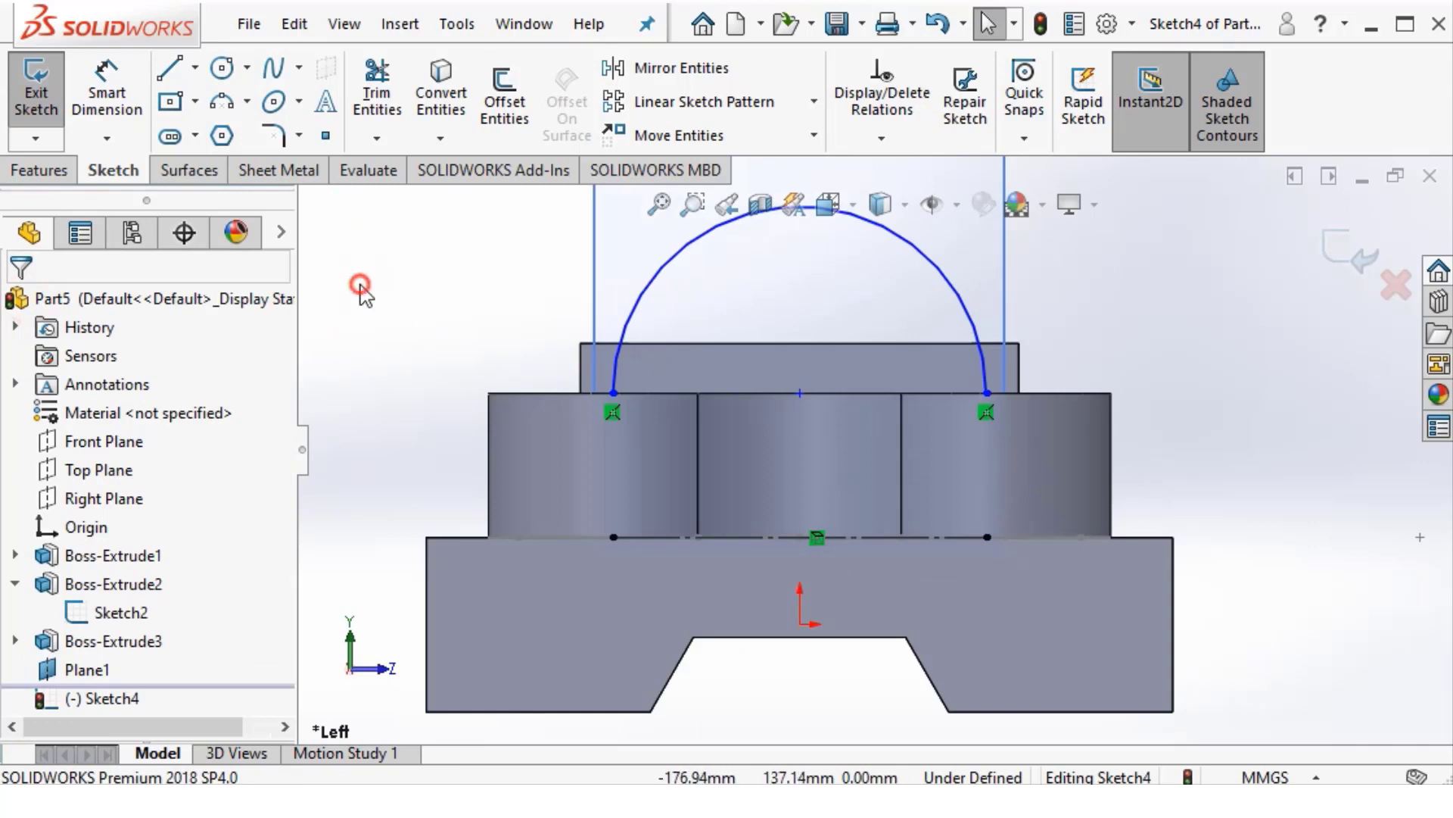
pyautogui.click(107, 89)
pyautogui.scroll(3, 848, 401)
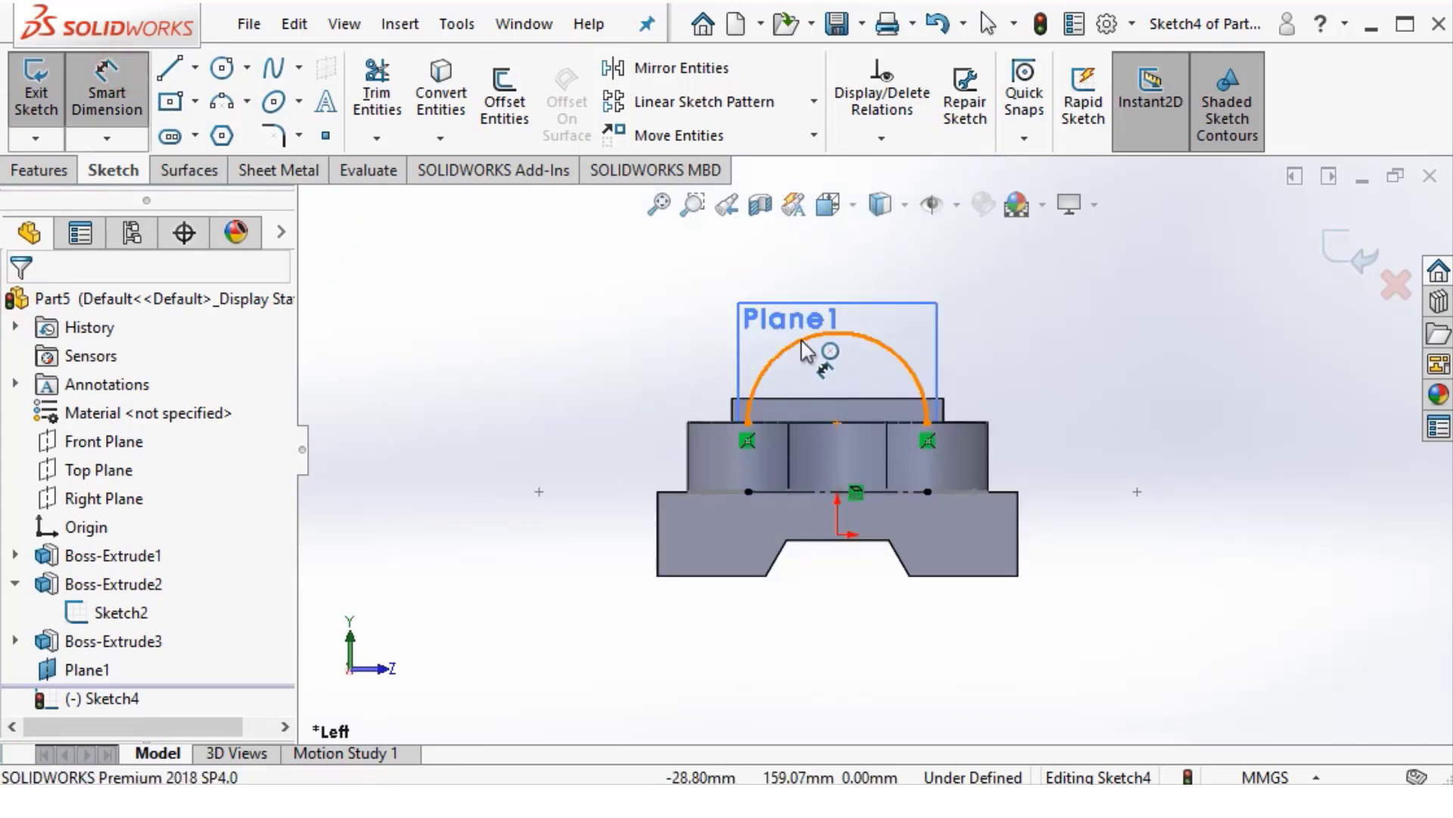
# Dimension the arch arc's radius as R75
pyautogui.click(763, 369)
pyautogui.click(602, 246)
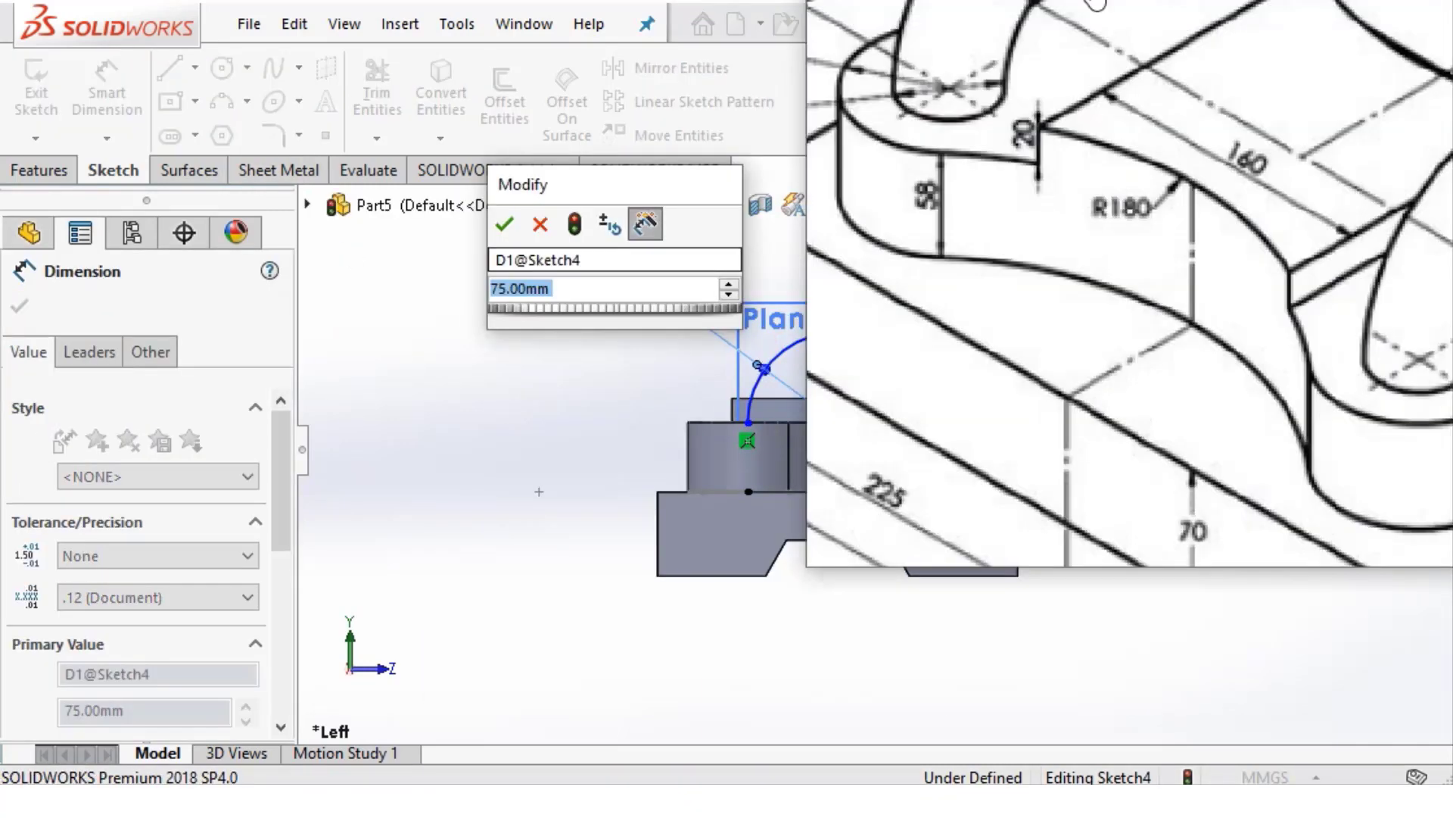
pyautogui.click(1066, 316)
pyautogui.scroll(-3, 1077, 234)
pyautogui.scroll(-2, 1067, 220)
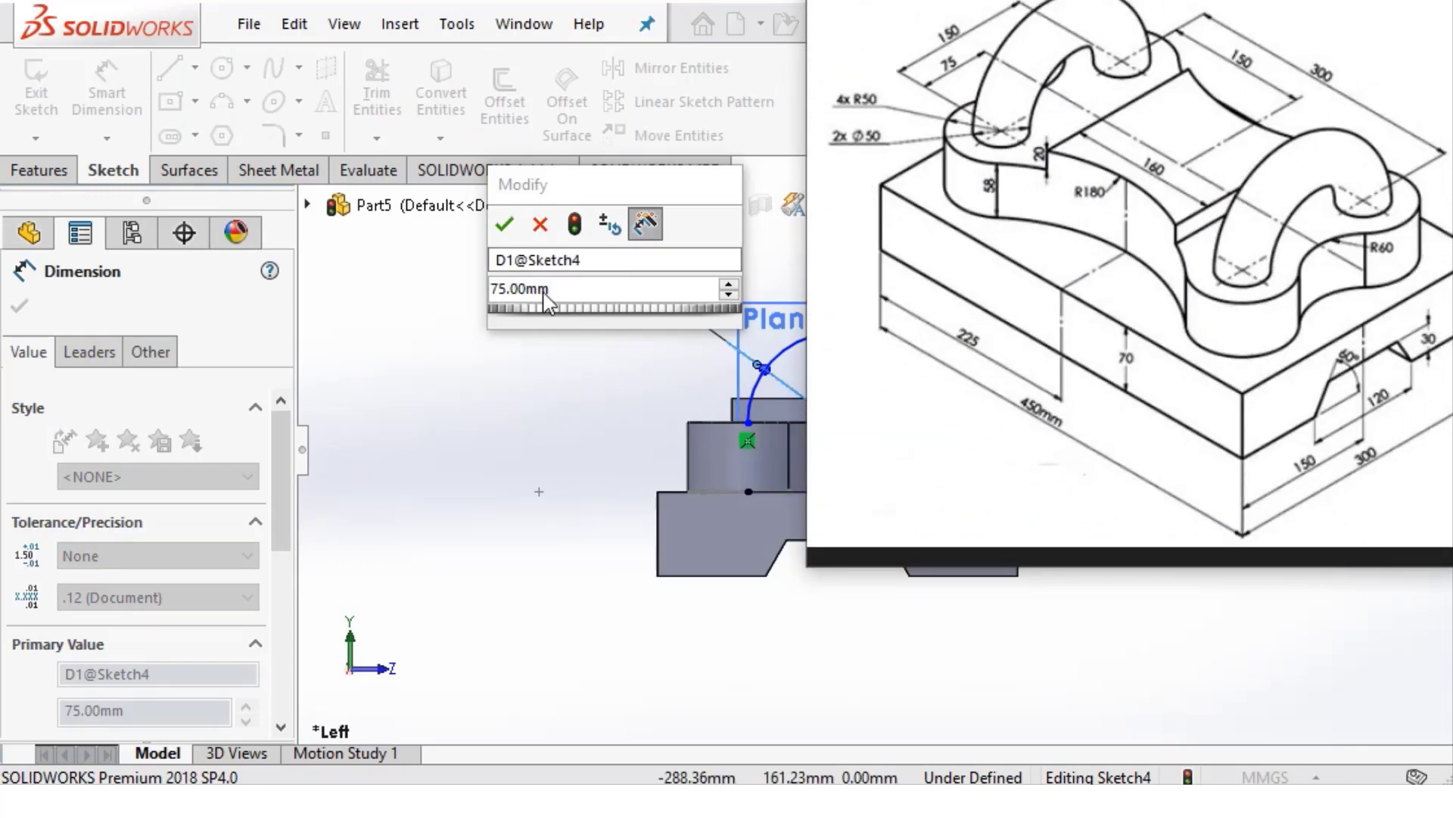
pyautogui.click(573, 297)
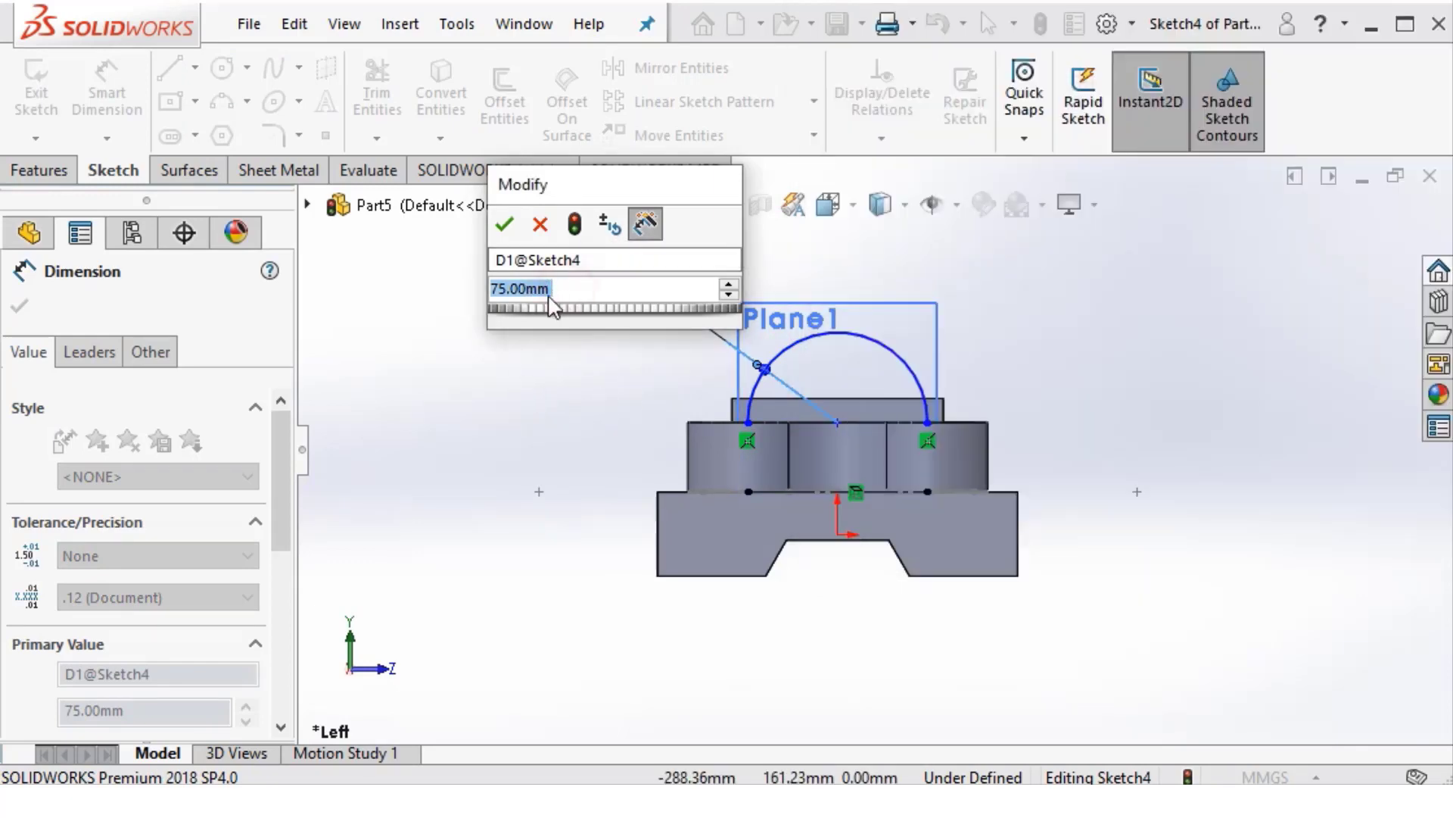
pyautogui.click(505, 224)
pyautogui.scroll(-3, 802, 452)
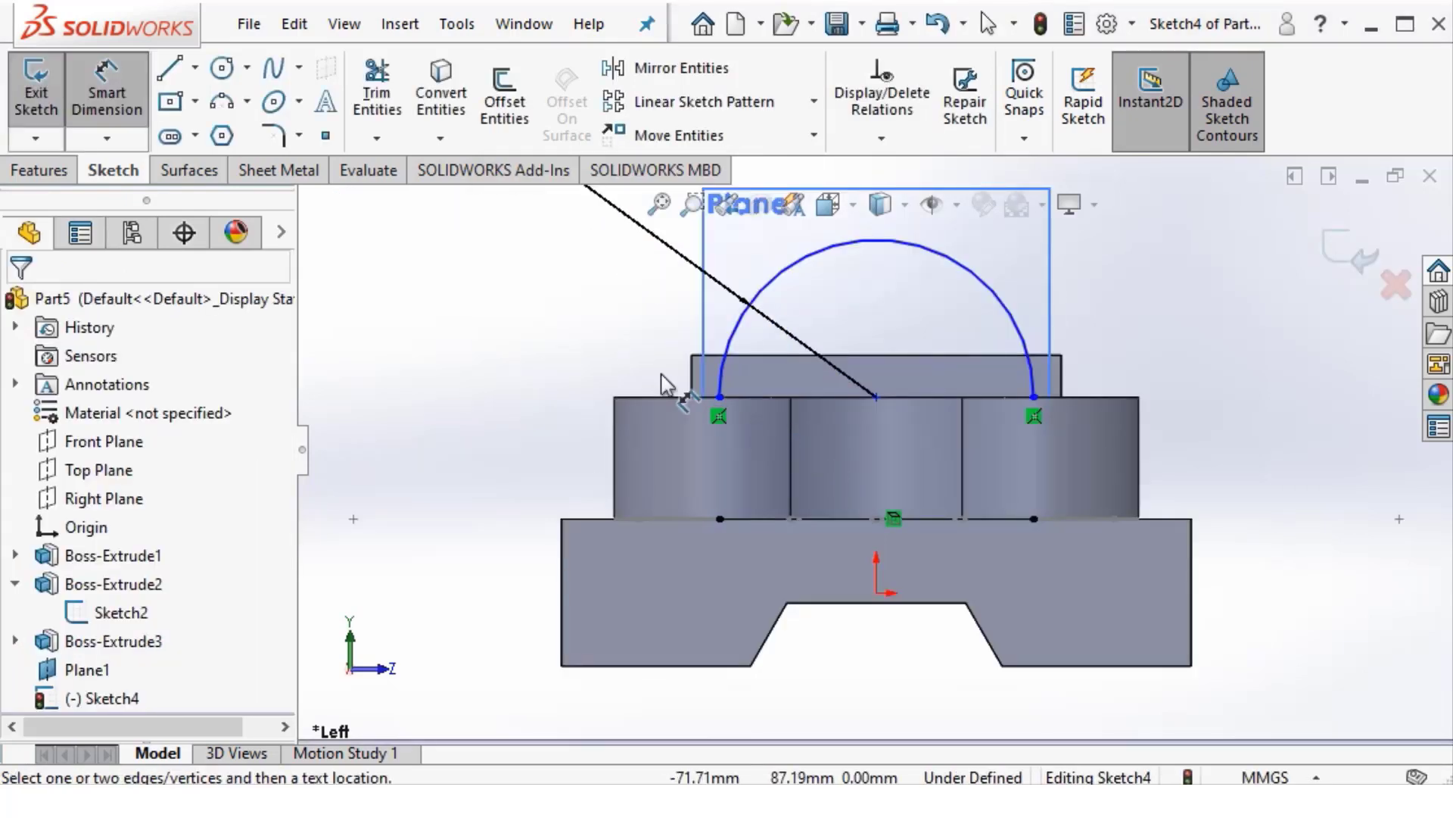
pyautogui.press('Escape')
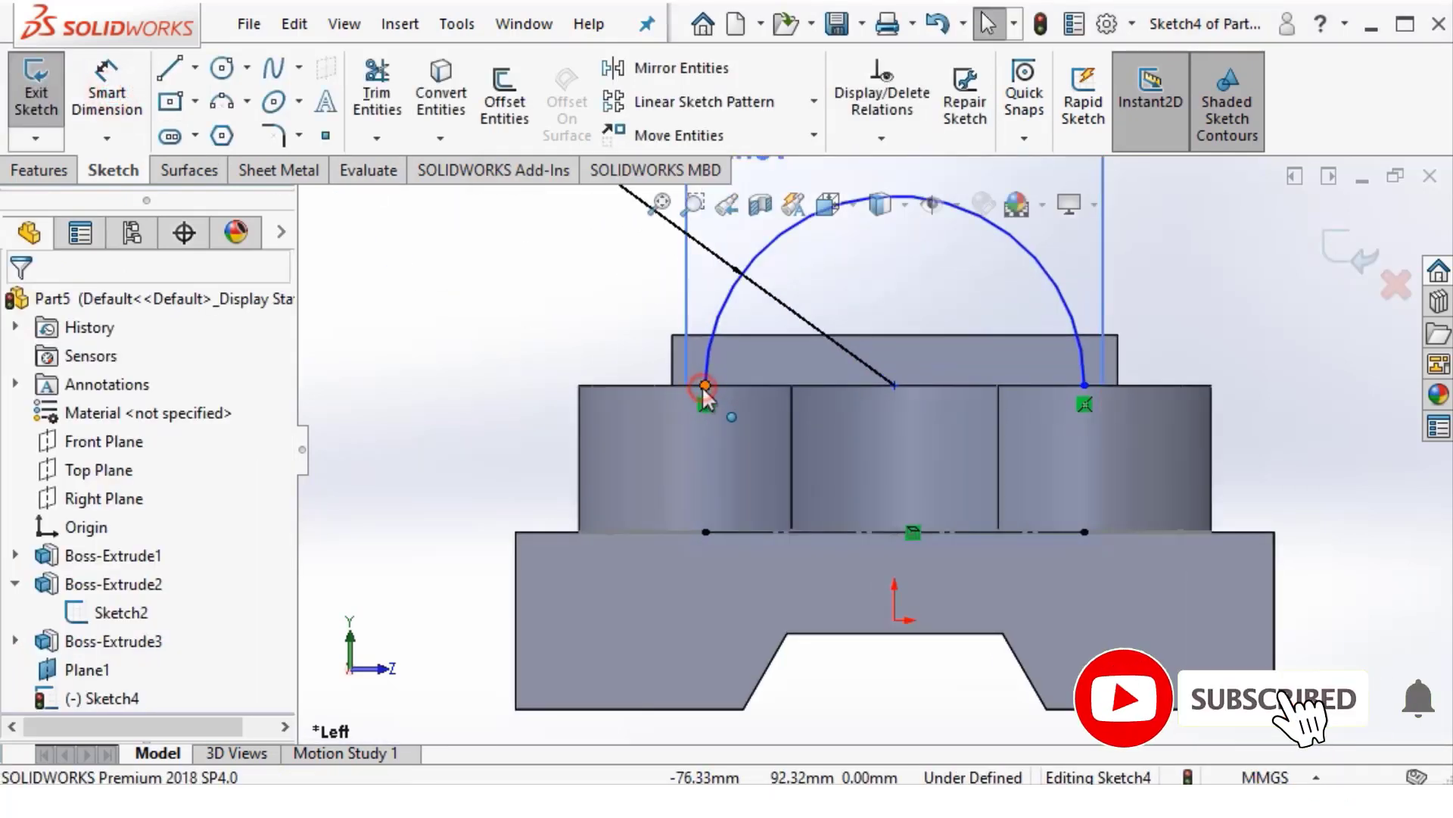
# Make the arch's left end Vertical with the point below it, then try merging the right end
pyautogui.click(705, 386)
pyautogui.keyDown('ctrl'); pyautogui.click(705, 531); pyautogui.keyUp('ctrl')
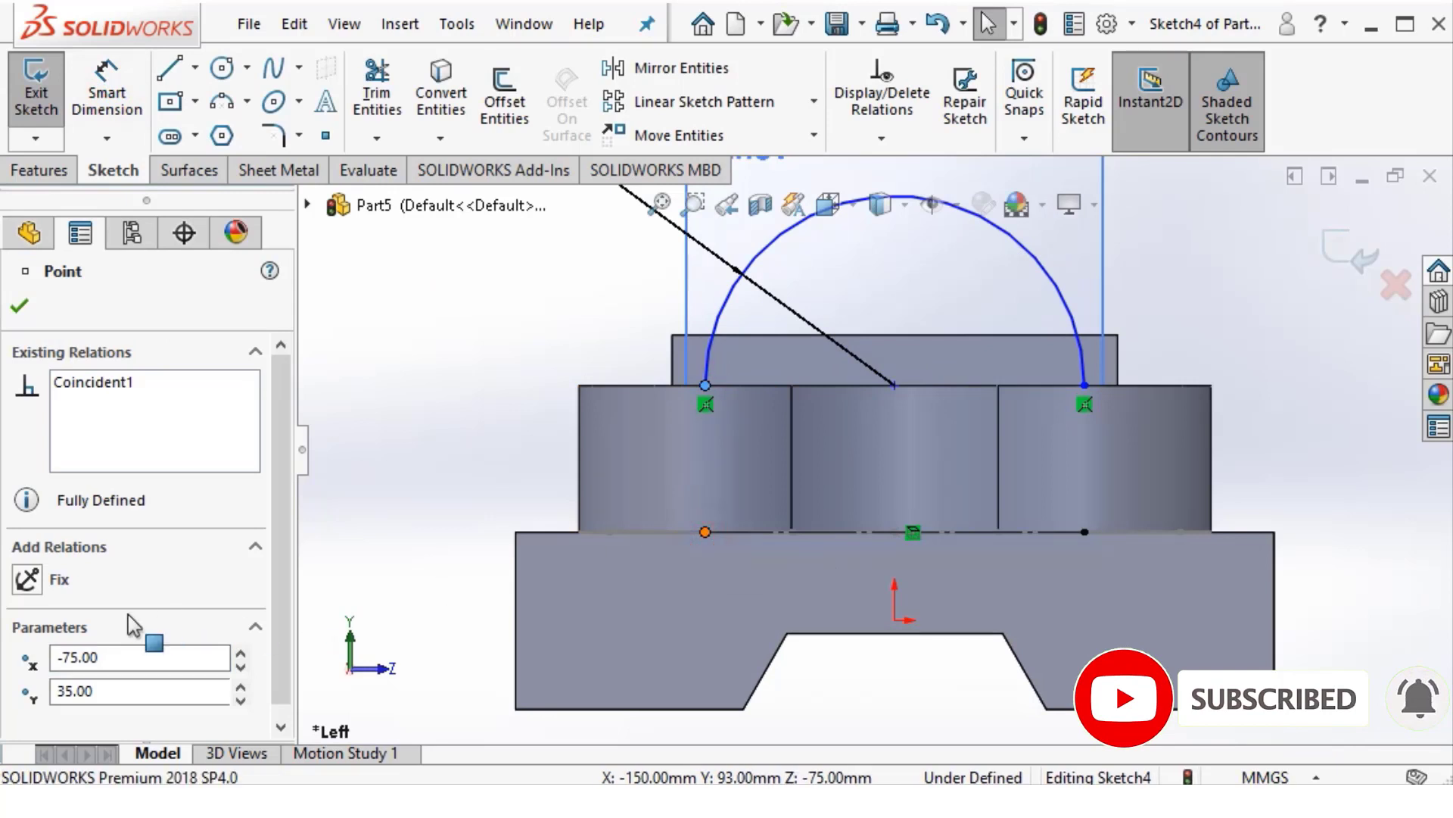
pyautogui.scroll(-4, 281, 579)
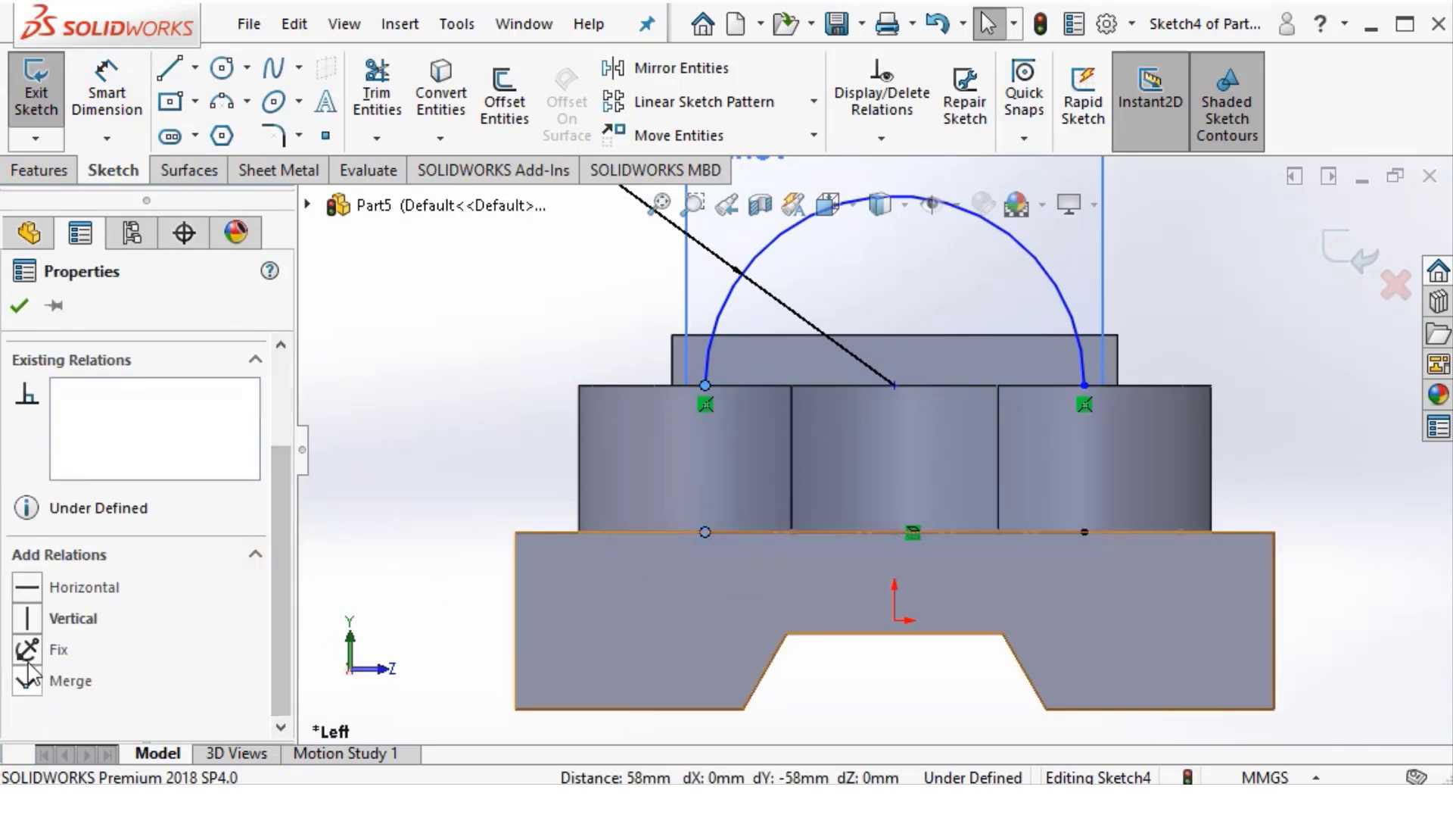
pyautogui.click(29, 618)
pyautogui.click(1084, 385)
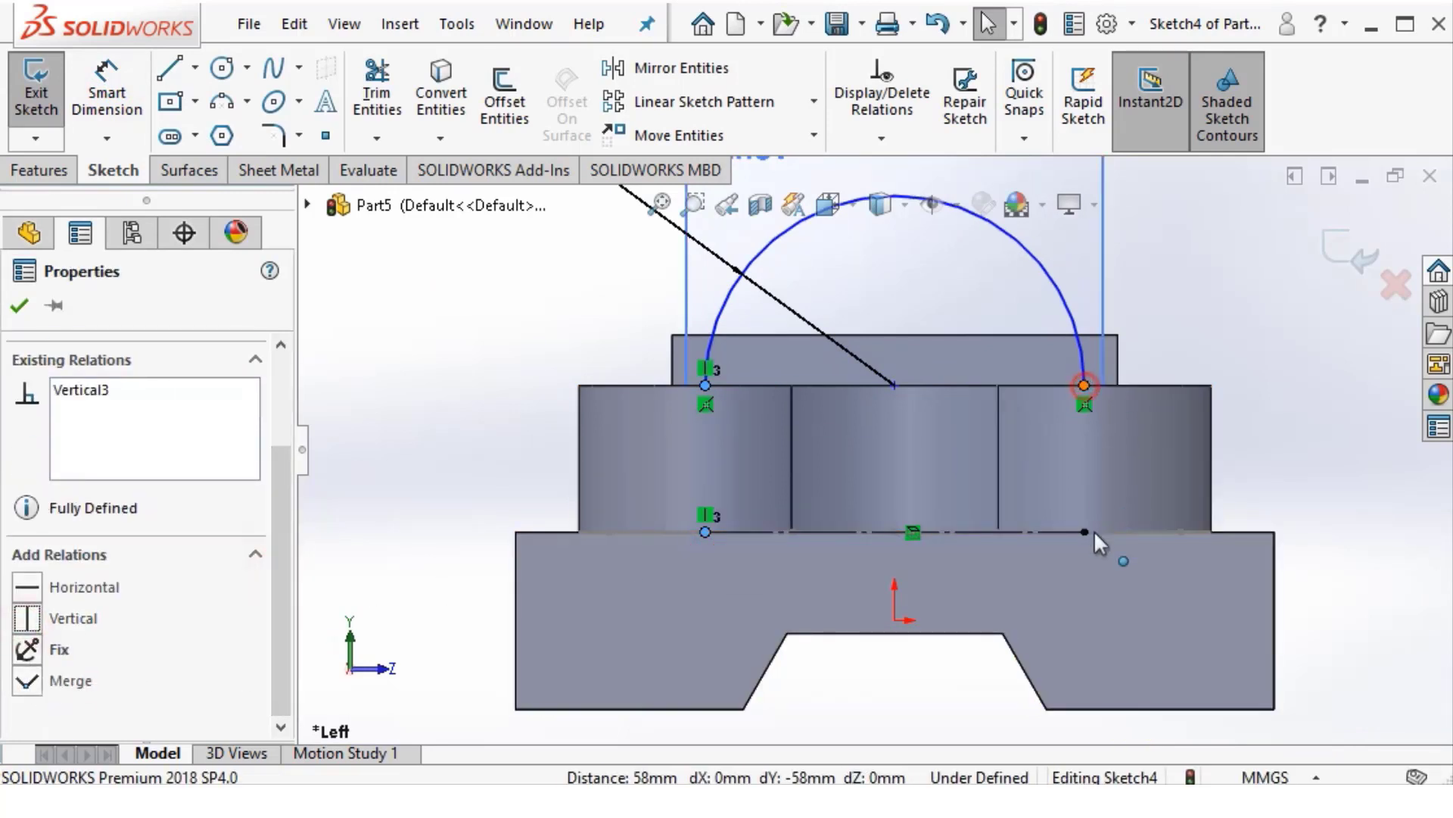
pyautogui.keyDown('ctrl'); pyautogui.click(1084, 531); pyautogui.keyUp('ctrl')
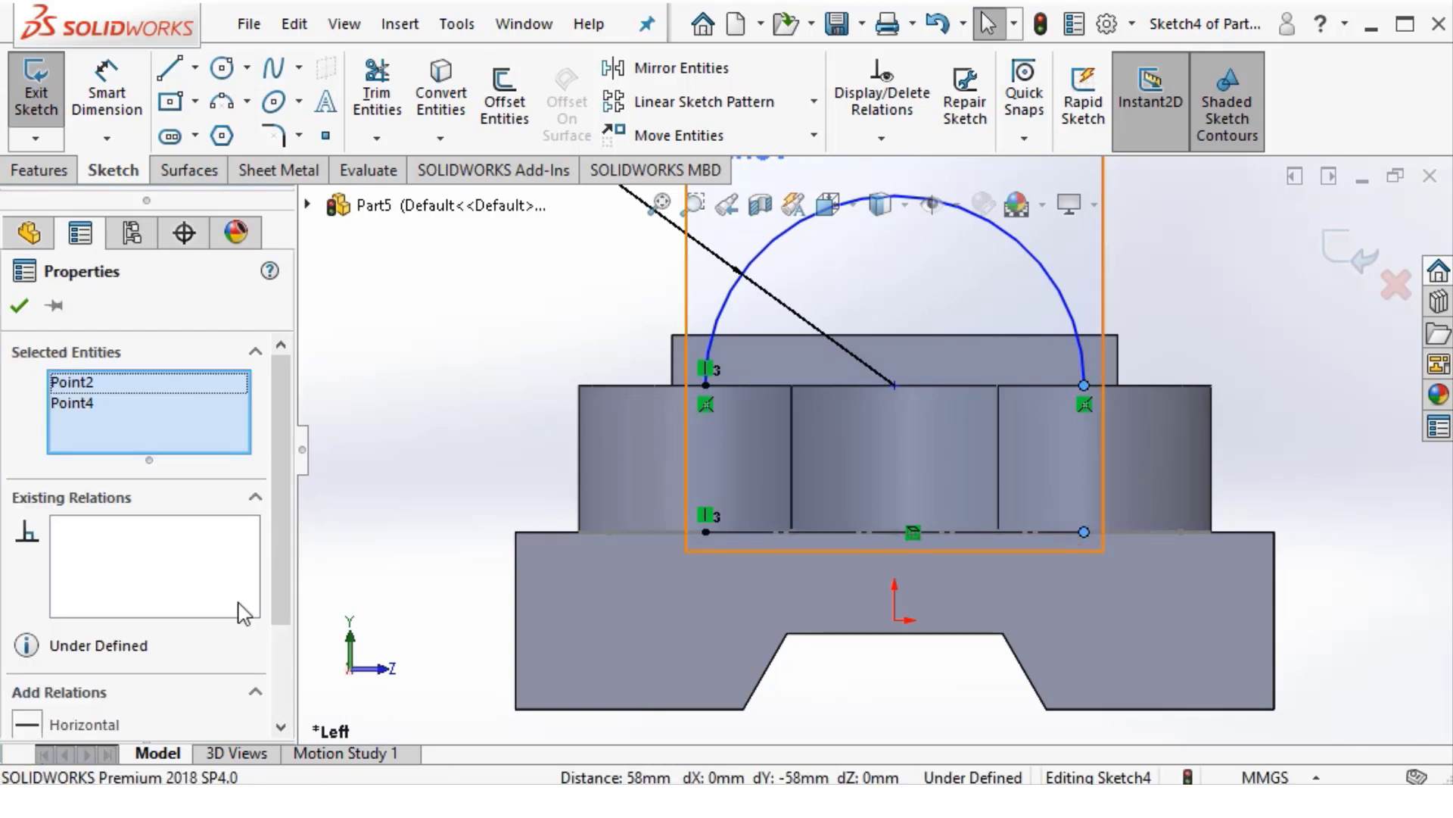
pyautogui.scroll(-2, 284, 577)
pyautogui.scroll(-2, 284, 576)
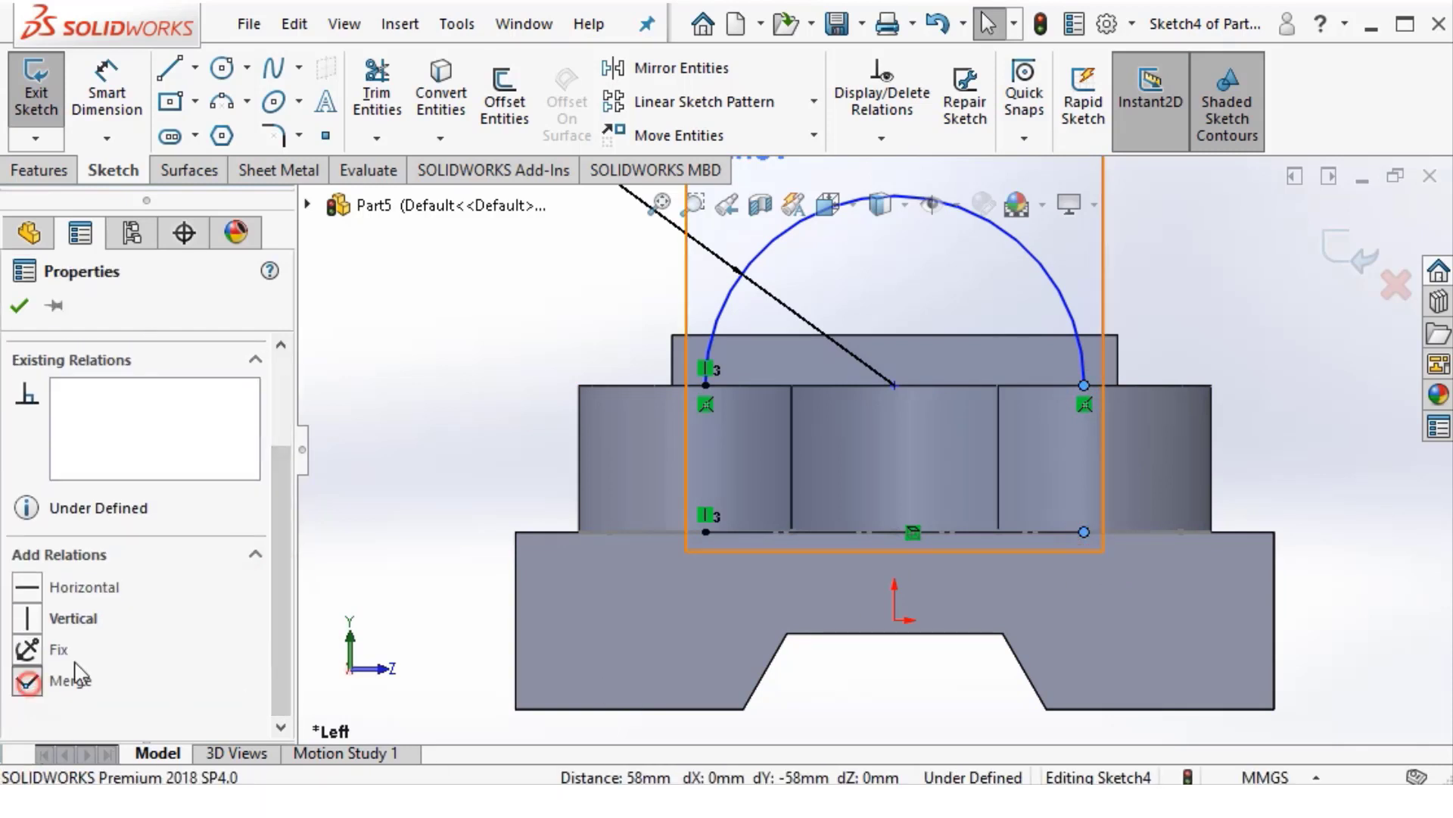
pyautogui.click(26, 680)
pyautogui.click(854, 380)
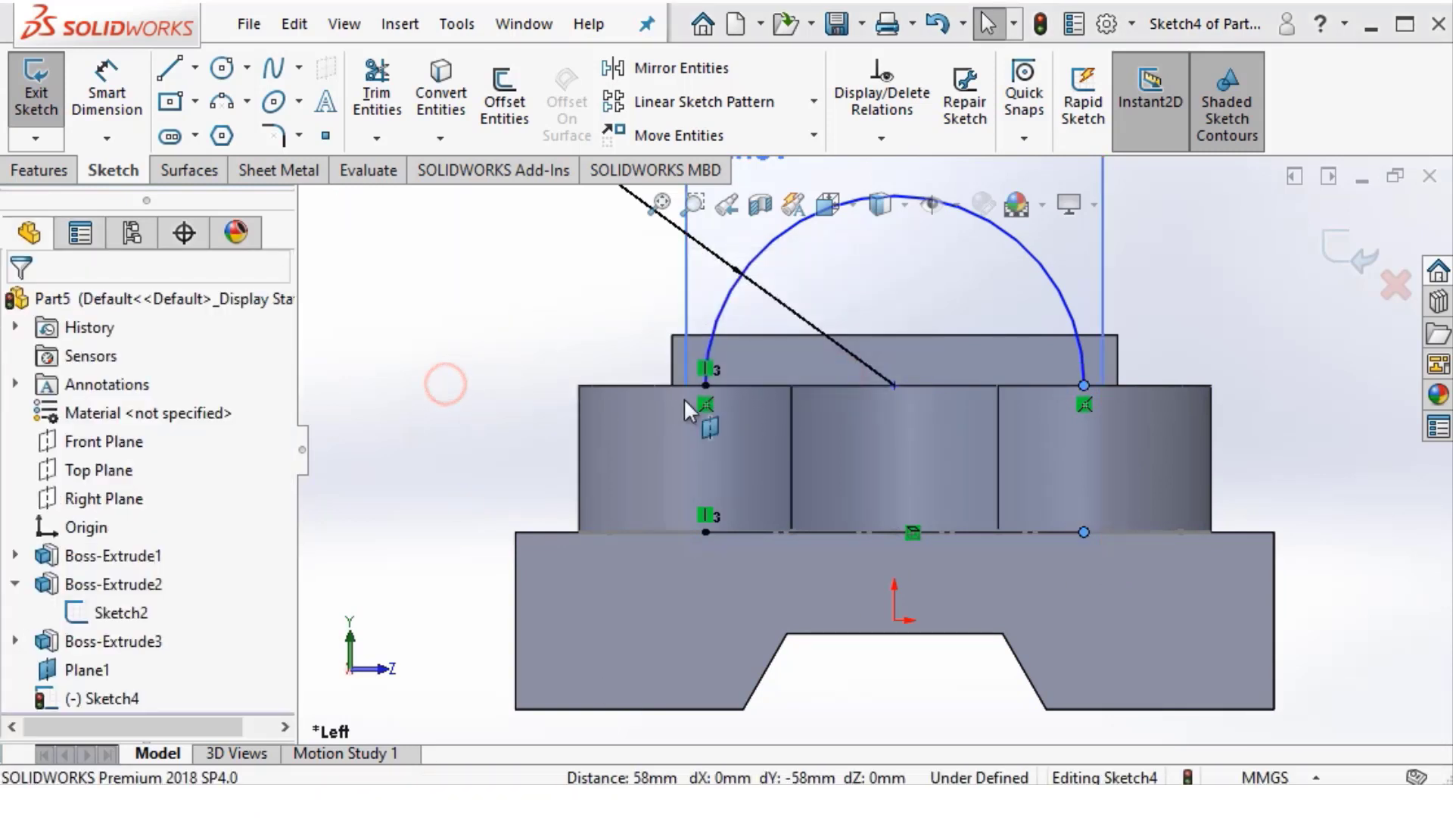
pyautogui.press('f')
pyautogui.scroll(-1, 869, 446)
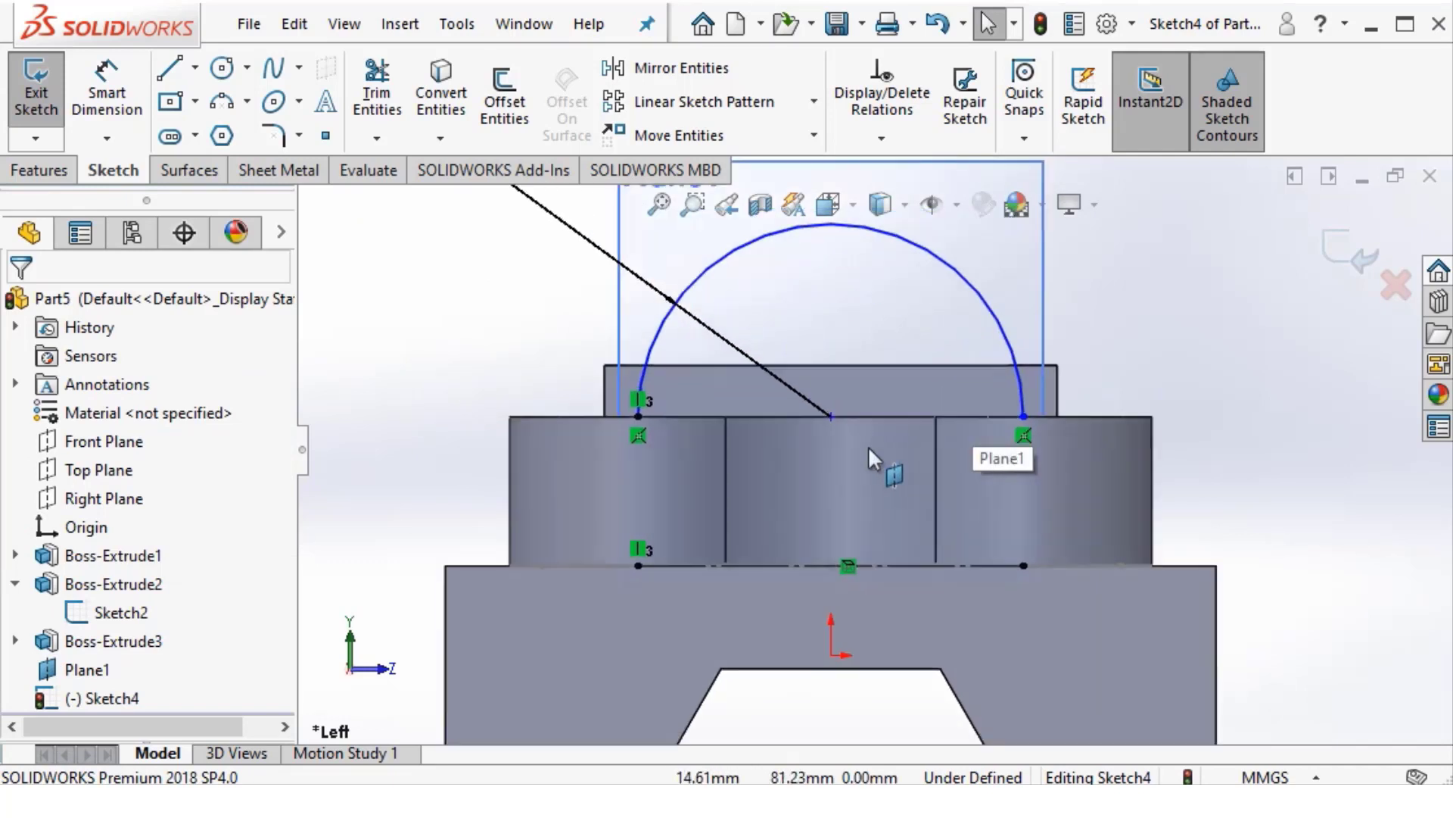
# Make the arch's centre point Coincident with the boss's top edge, fully defining Sketch4
pyautogui.click(830, 416)
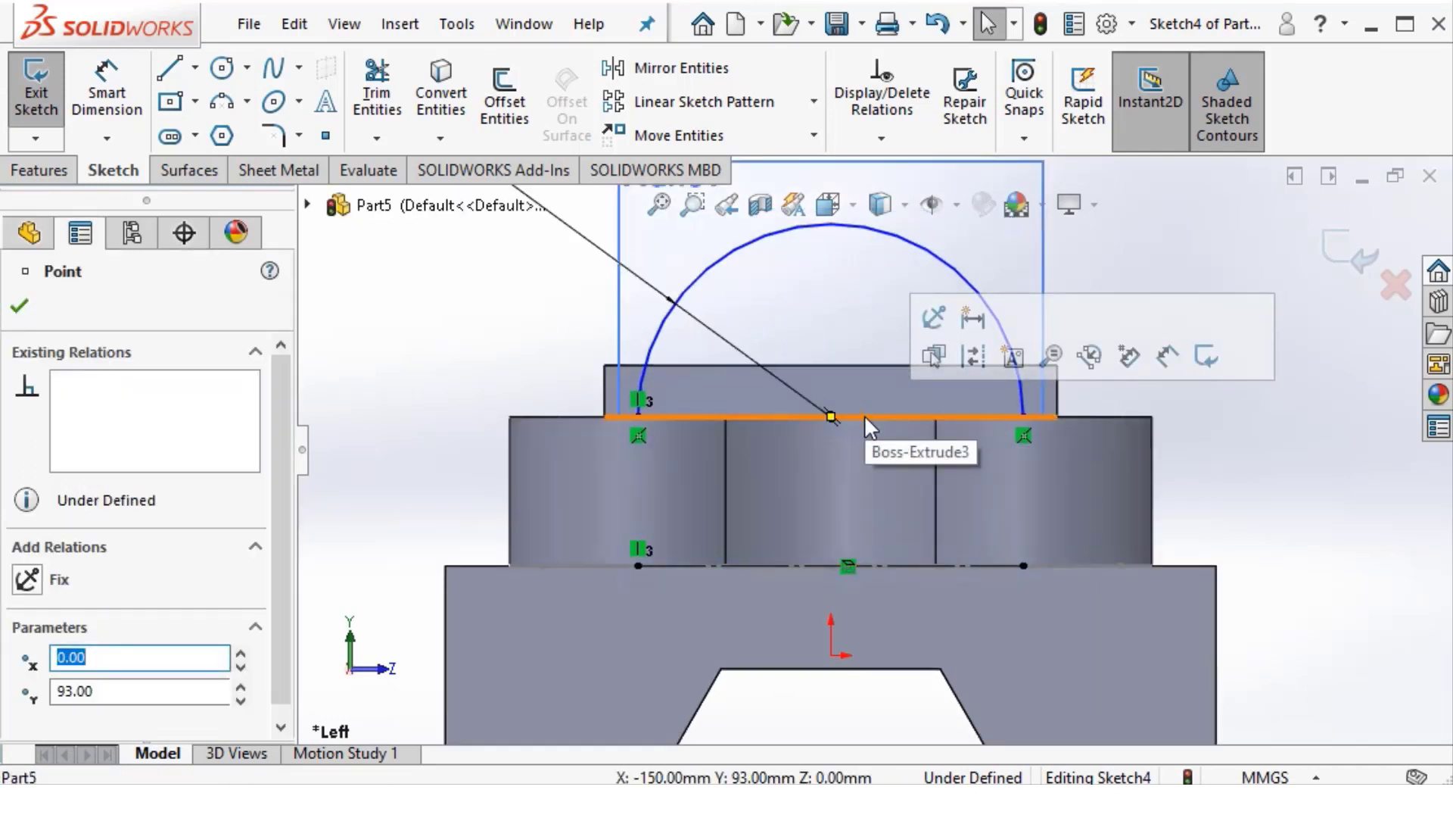
pyautogui.keyDown('ctrl'); pyautogui.click(869, 409); pyautogui.keyUp('ctrl')
pyautogui.click(748, 307)
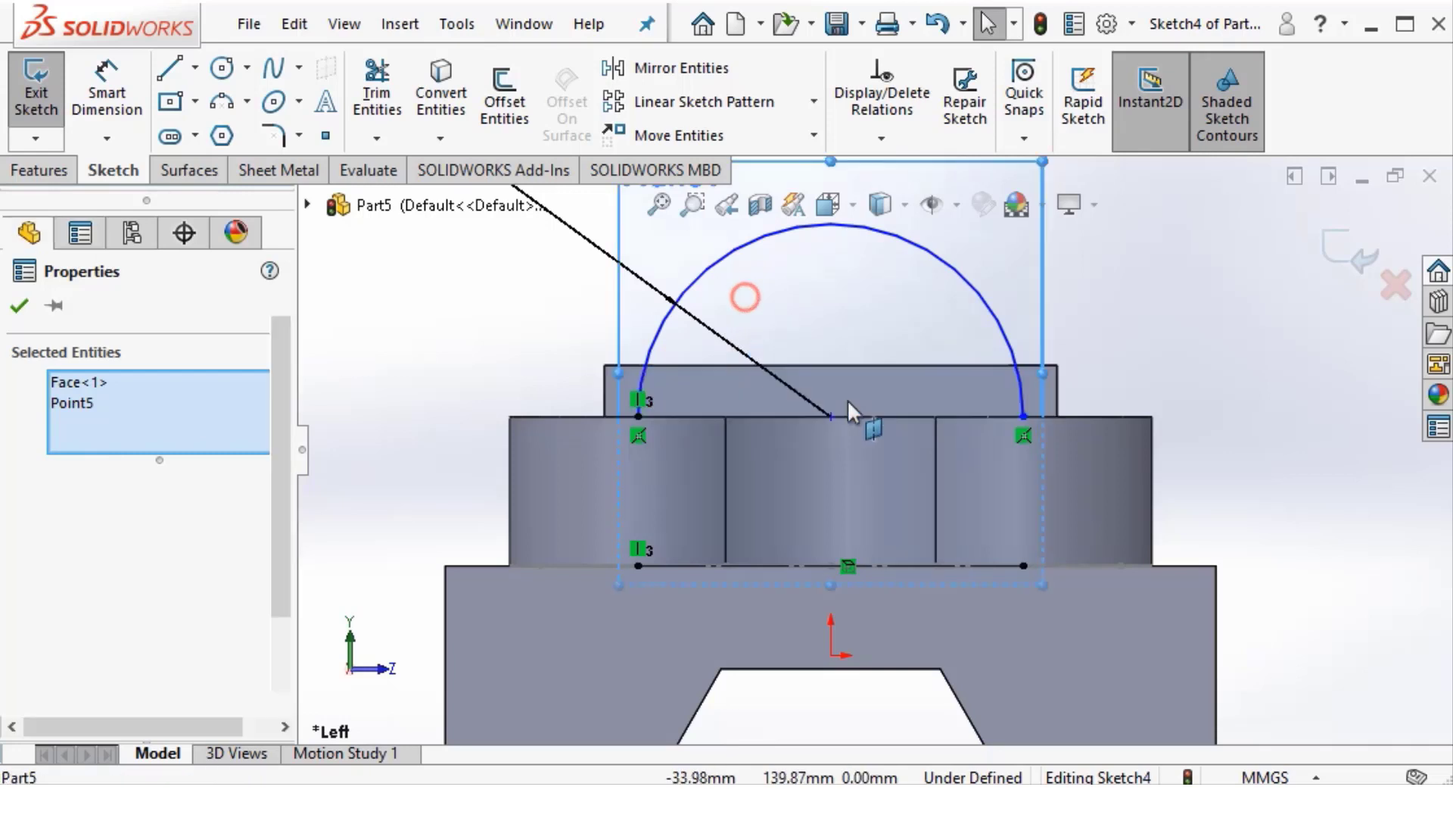
pyautogui.click(854, 414)
pyautogui.keyDown('ctrl'); pyautogui.click(831, 417); pyautogui.keyUp('ctrl')
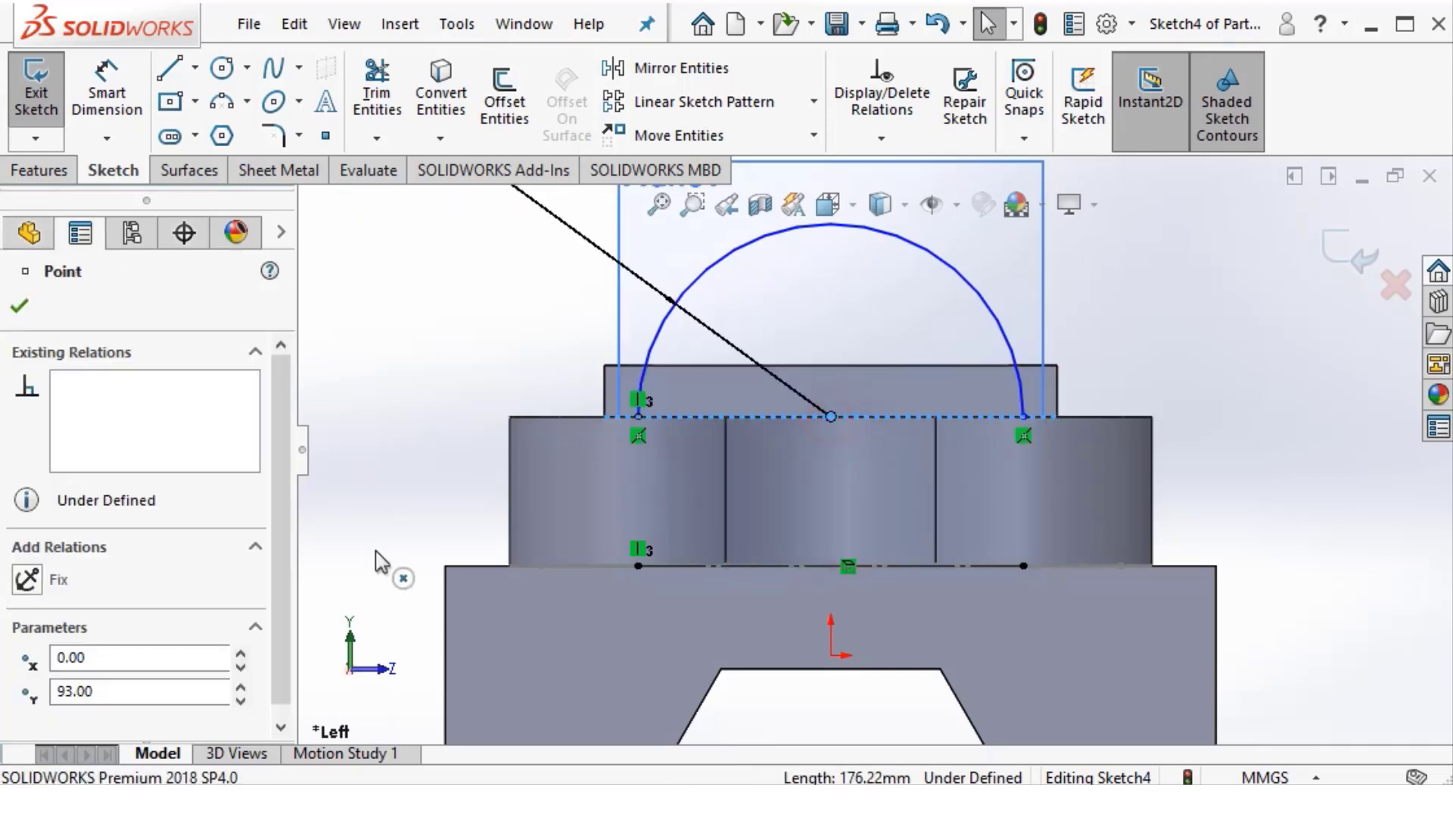
pyautogui.click(281, 593)
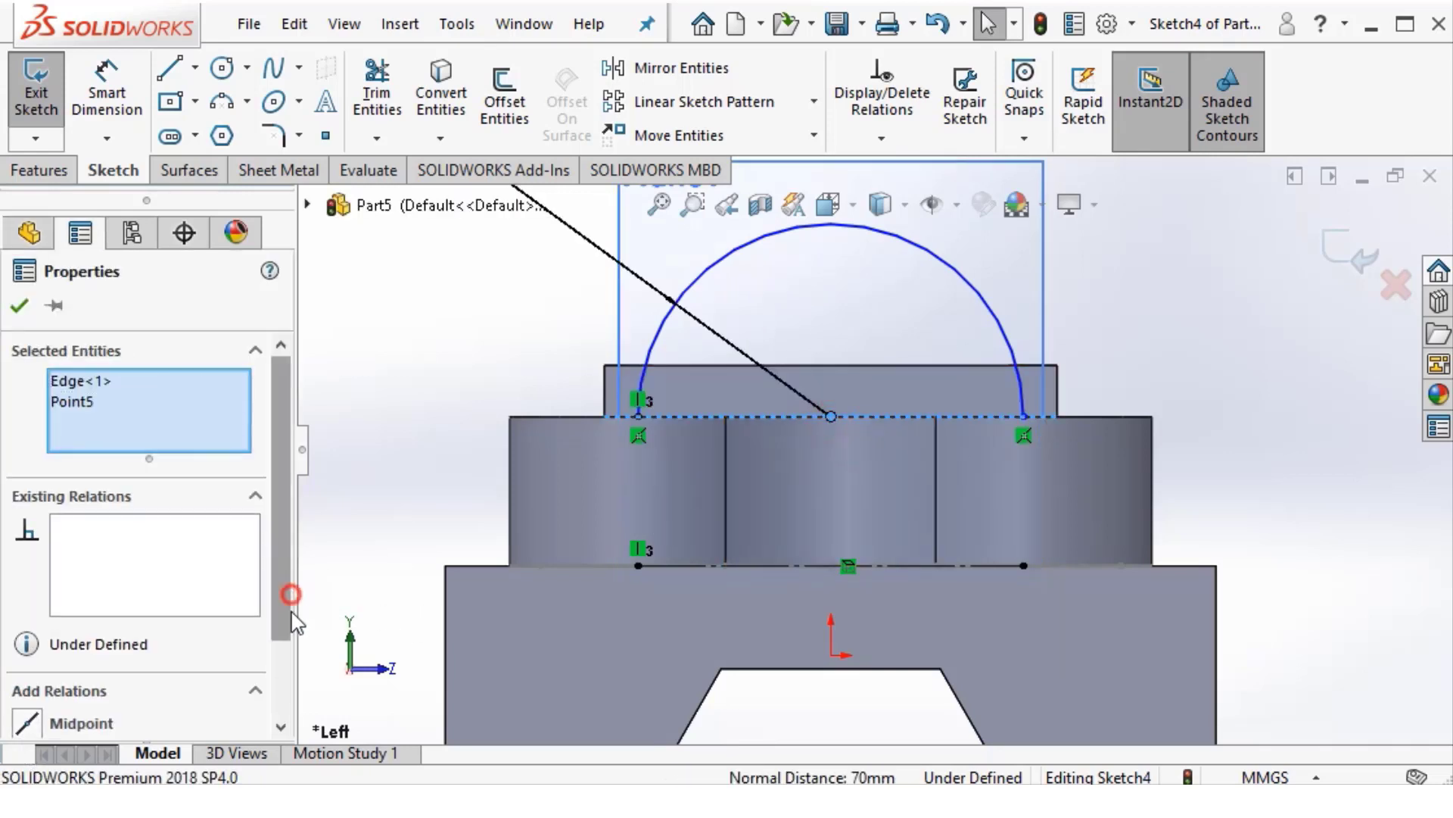
pyautogui.click(28, 666)
pyautogui.scroll(3, 627, 379)
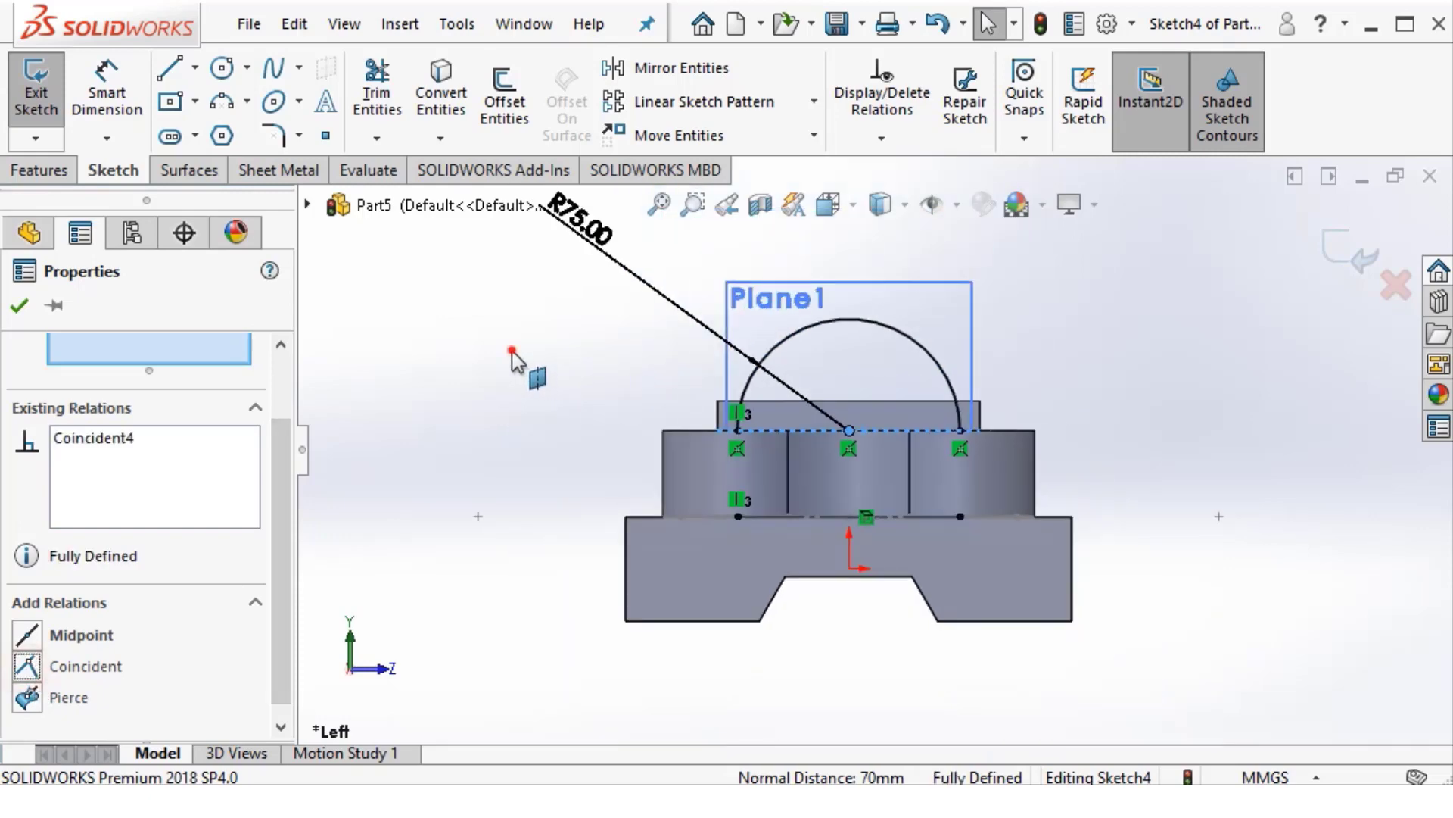
pyautogui.click(520, 351)
pyautogui.moveTo(519, 351)
pyautogui.mouseDown(button='middle')
pyautogui.moveTo(784, 480)
pyautogui.moveTo(726, 461)
pyautogui.mouseUp(button='middle')
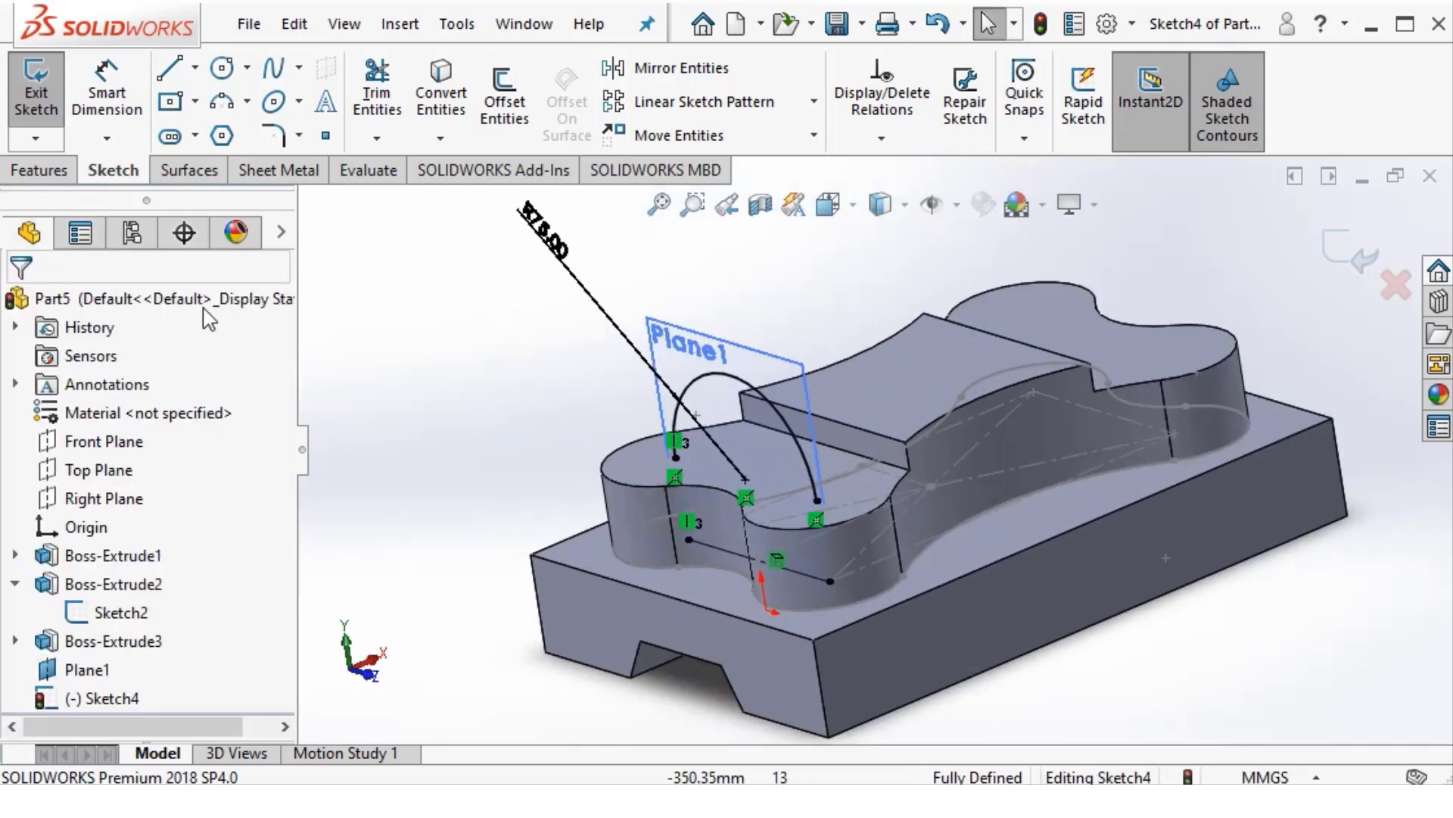
pyautogui.click(55, 172)
pyautogui.click(218, 79)
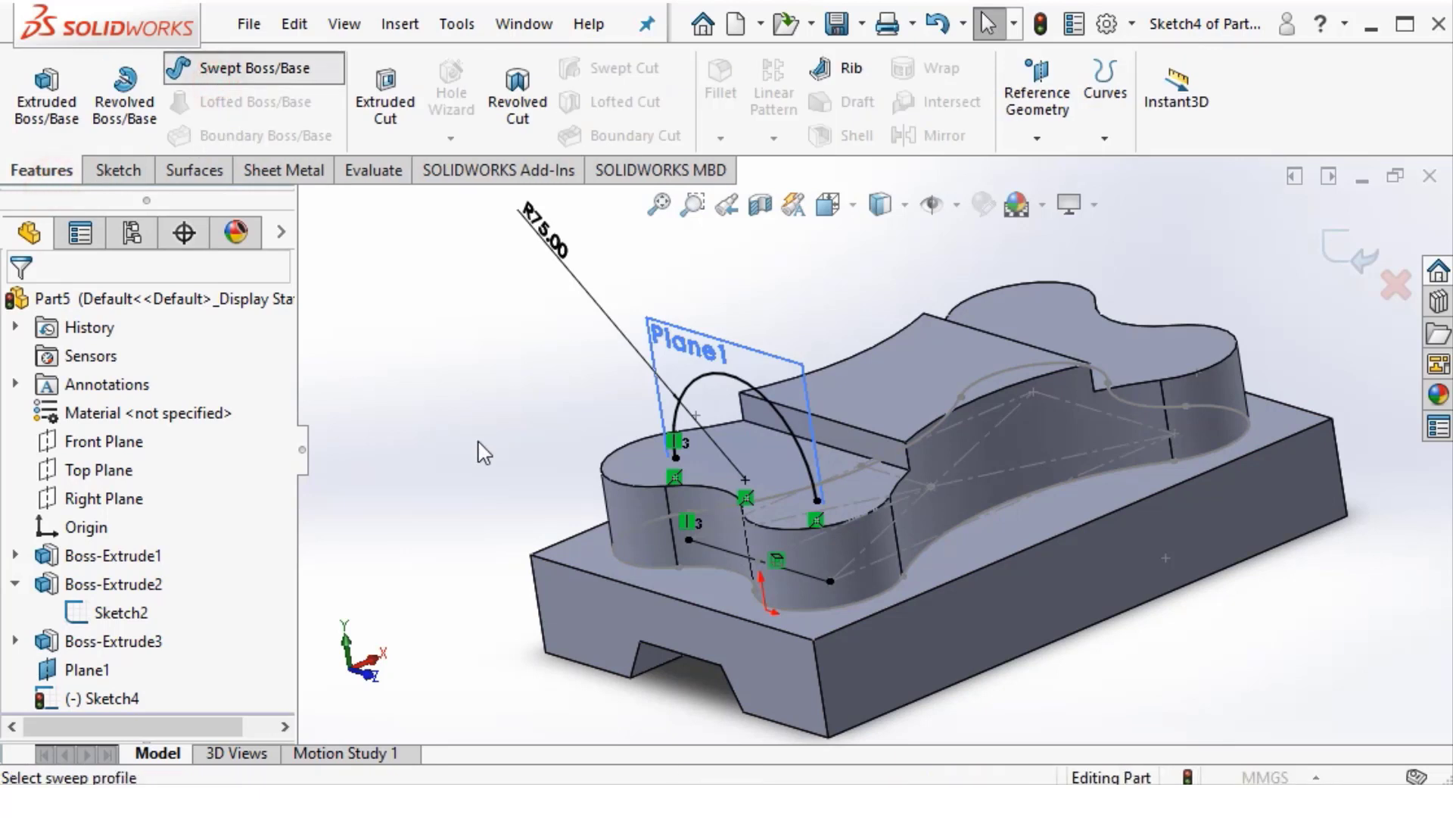
# Use a circular profile for the sweep with Sketch4's arch as the path
pyautogui.click(76, 403)
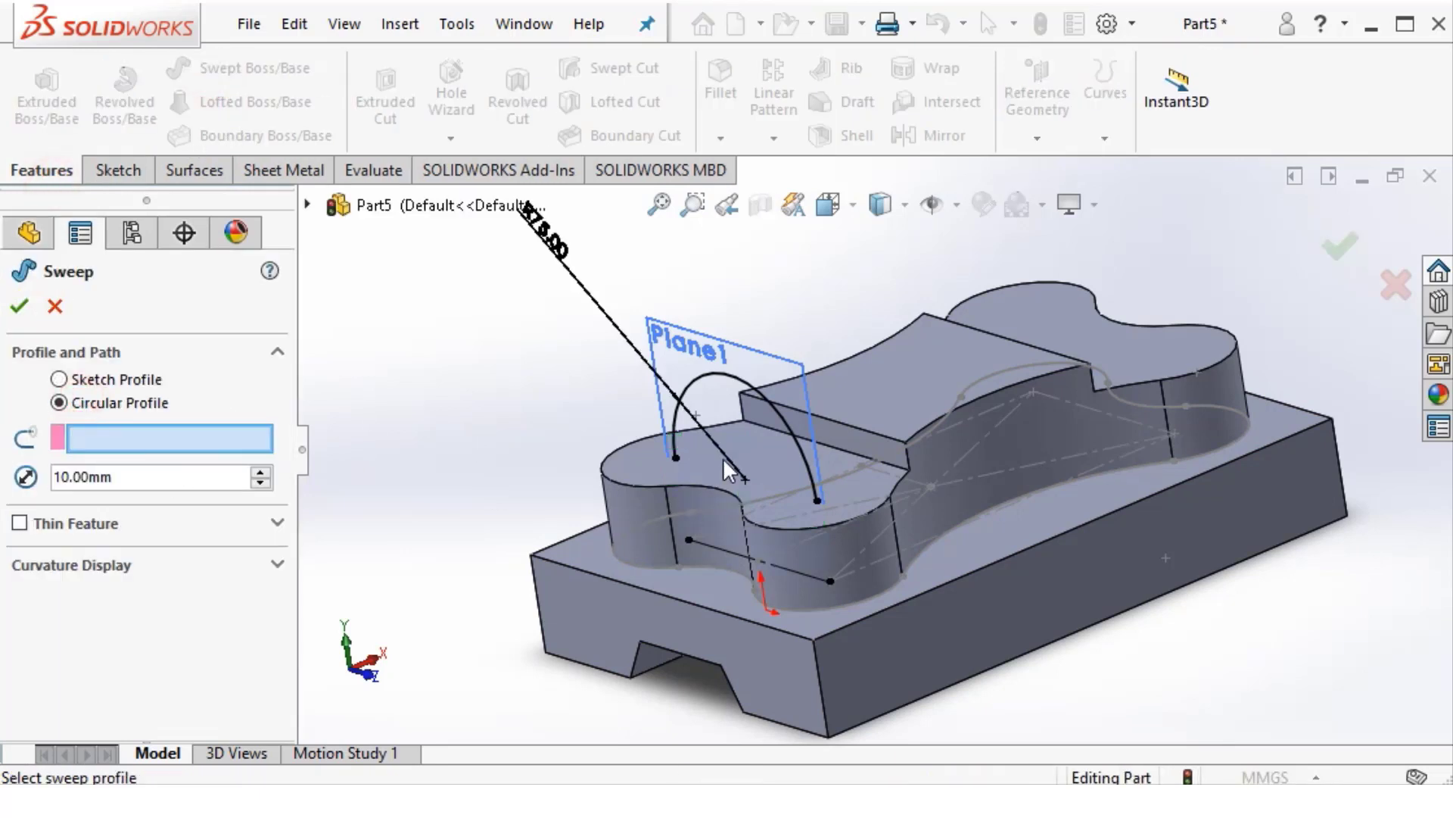
pyautogui.click(731, 386)
pyautogui.scroll(-3, 746, 457)
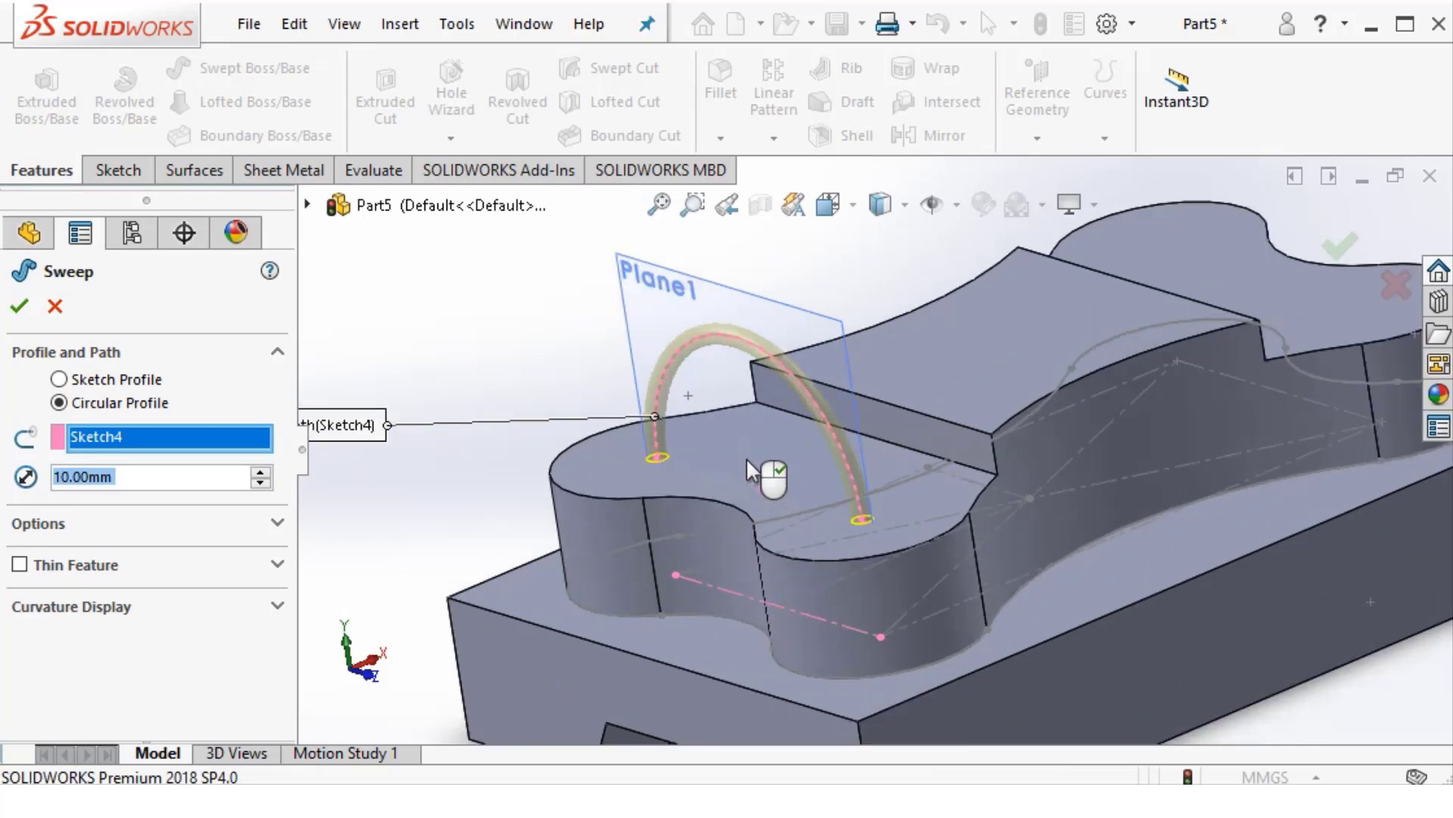
pyautogui.scroll(5, 749, 461)
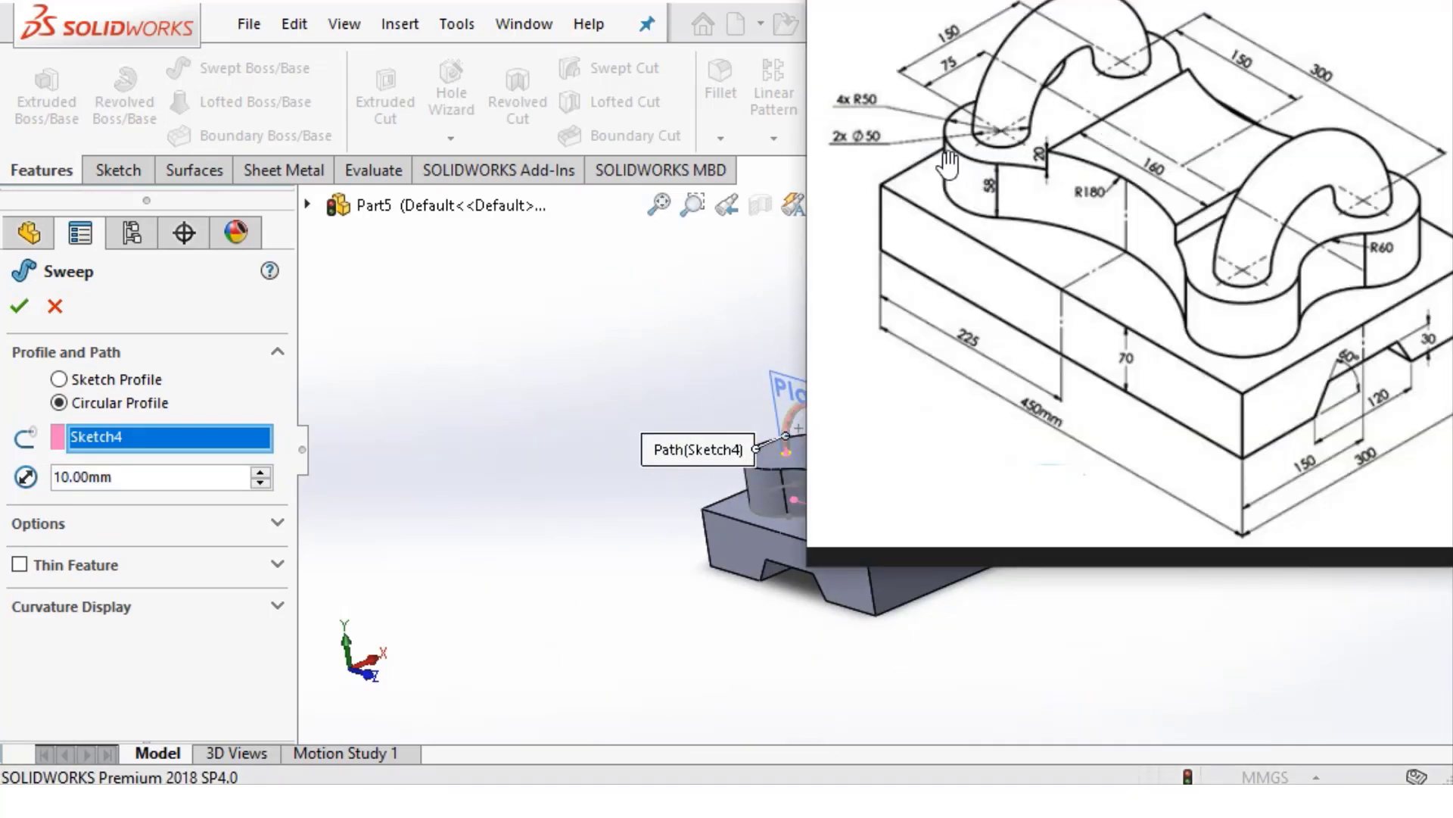
pyautogui.scroll(2, 939, 159)
pyautogui.scroll(2, 960, 192)
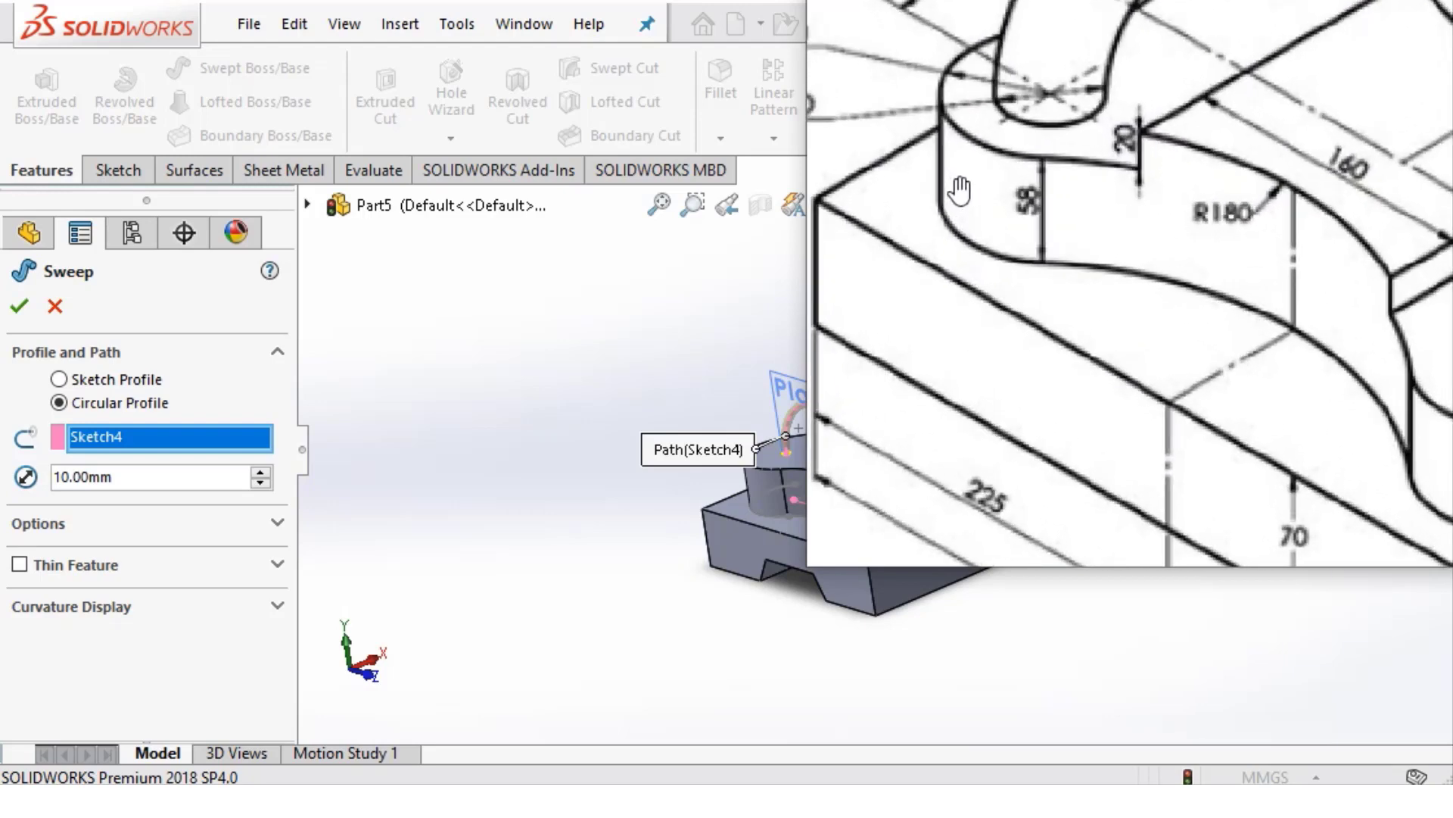
pyautogui.scroll(2, 1039, 269)
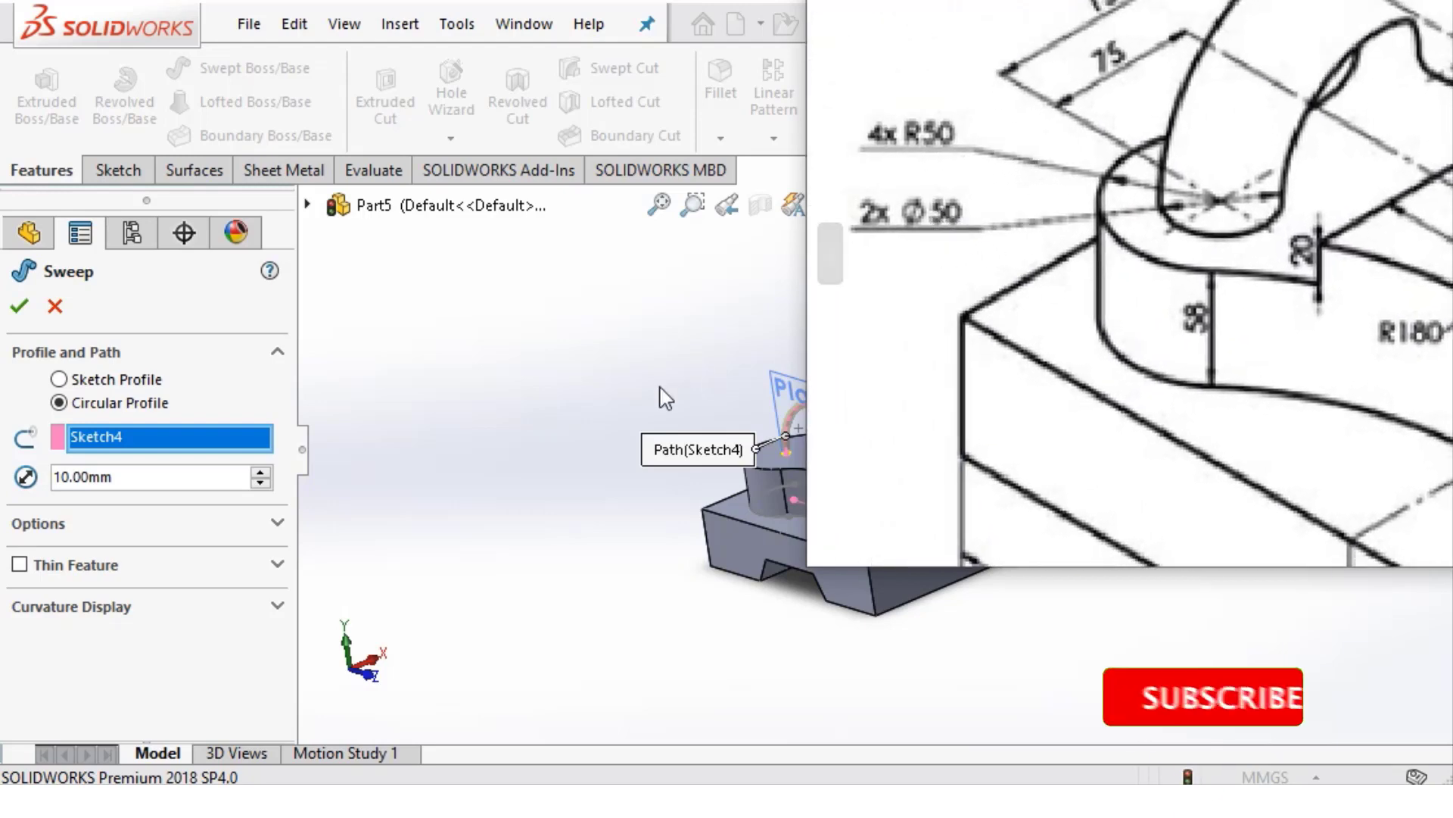
# Set the sweep profile diameter to 50 mm and accept Sweep1
pyautogui.doubleClick(113, 478)
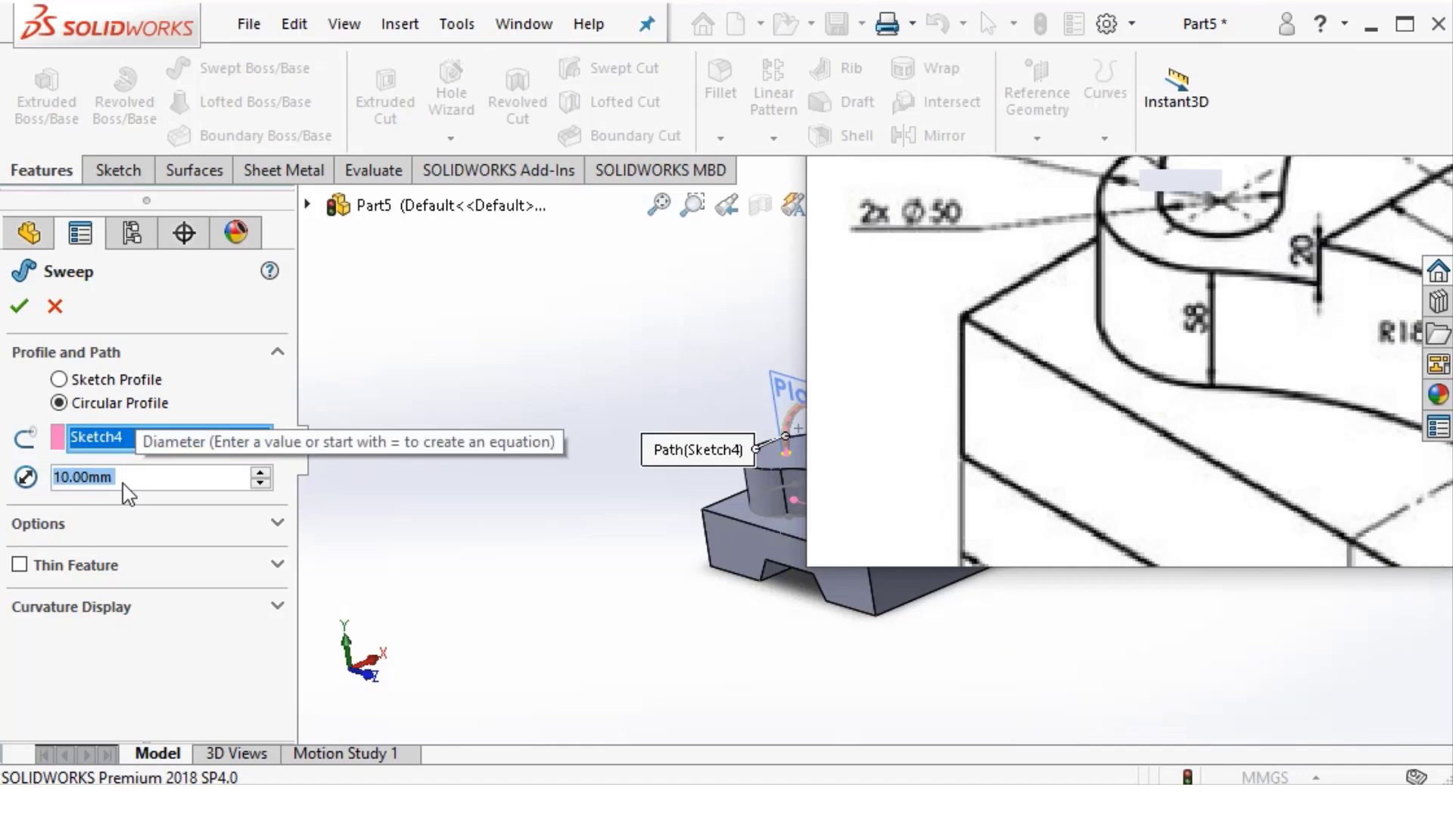
pyautogui.write('50')
pyautogui.press('Return')
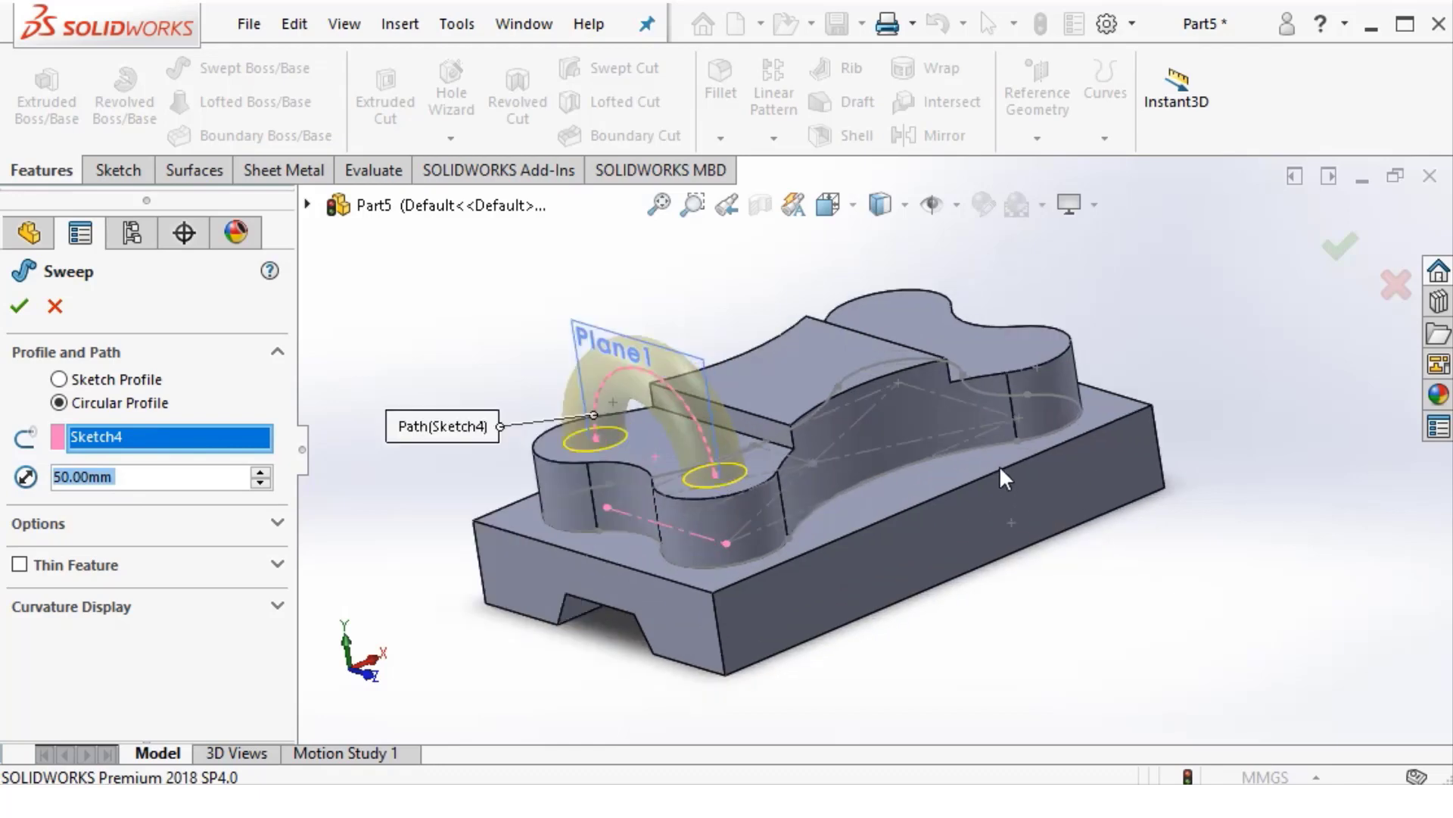
pyautogui.hotkey('ctrl', '3')
pyautogui.hotkey('ctrl', 'shift', 'z')
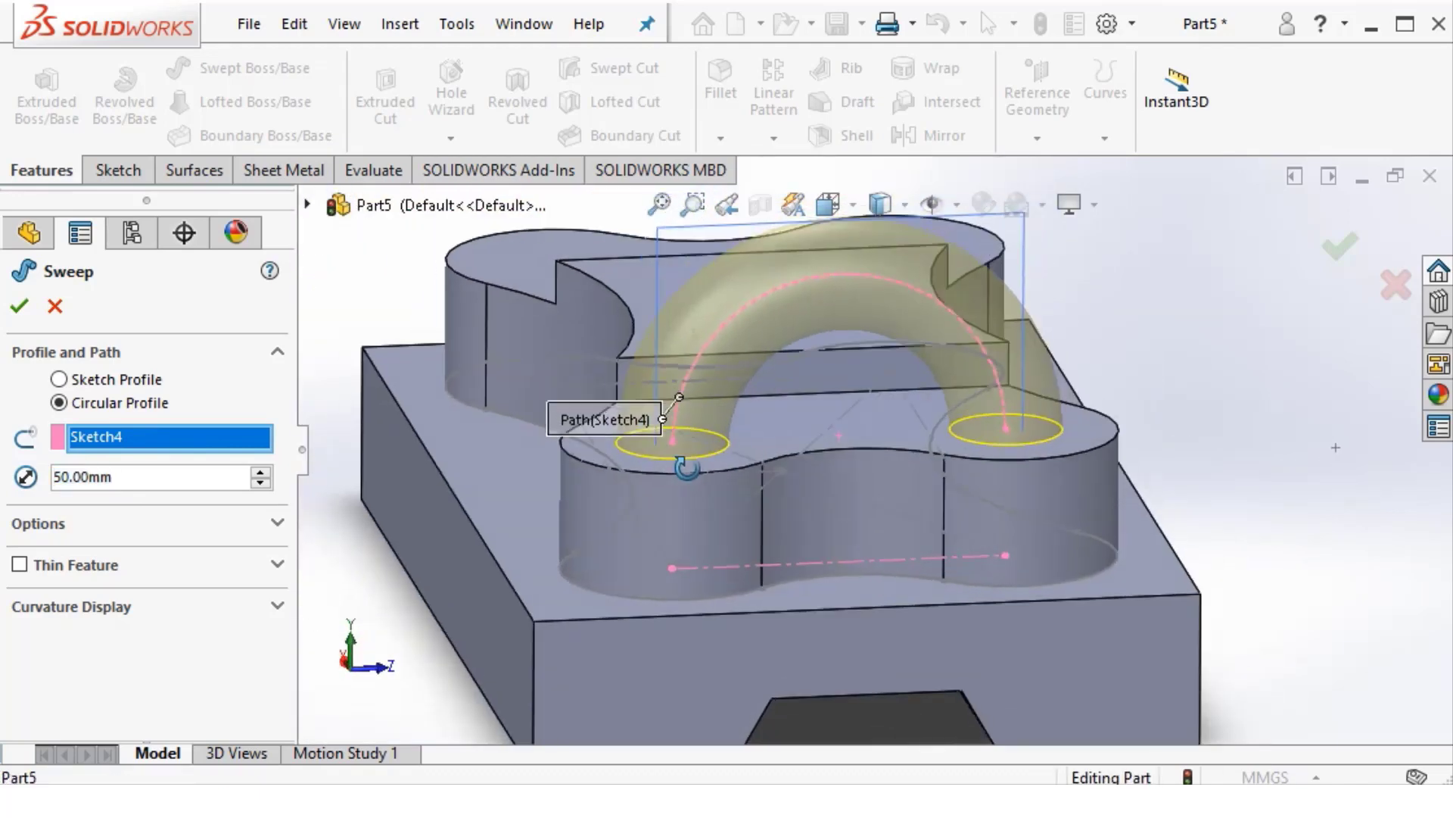
pyautogui.click(19, 307)
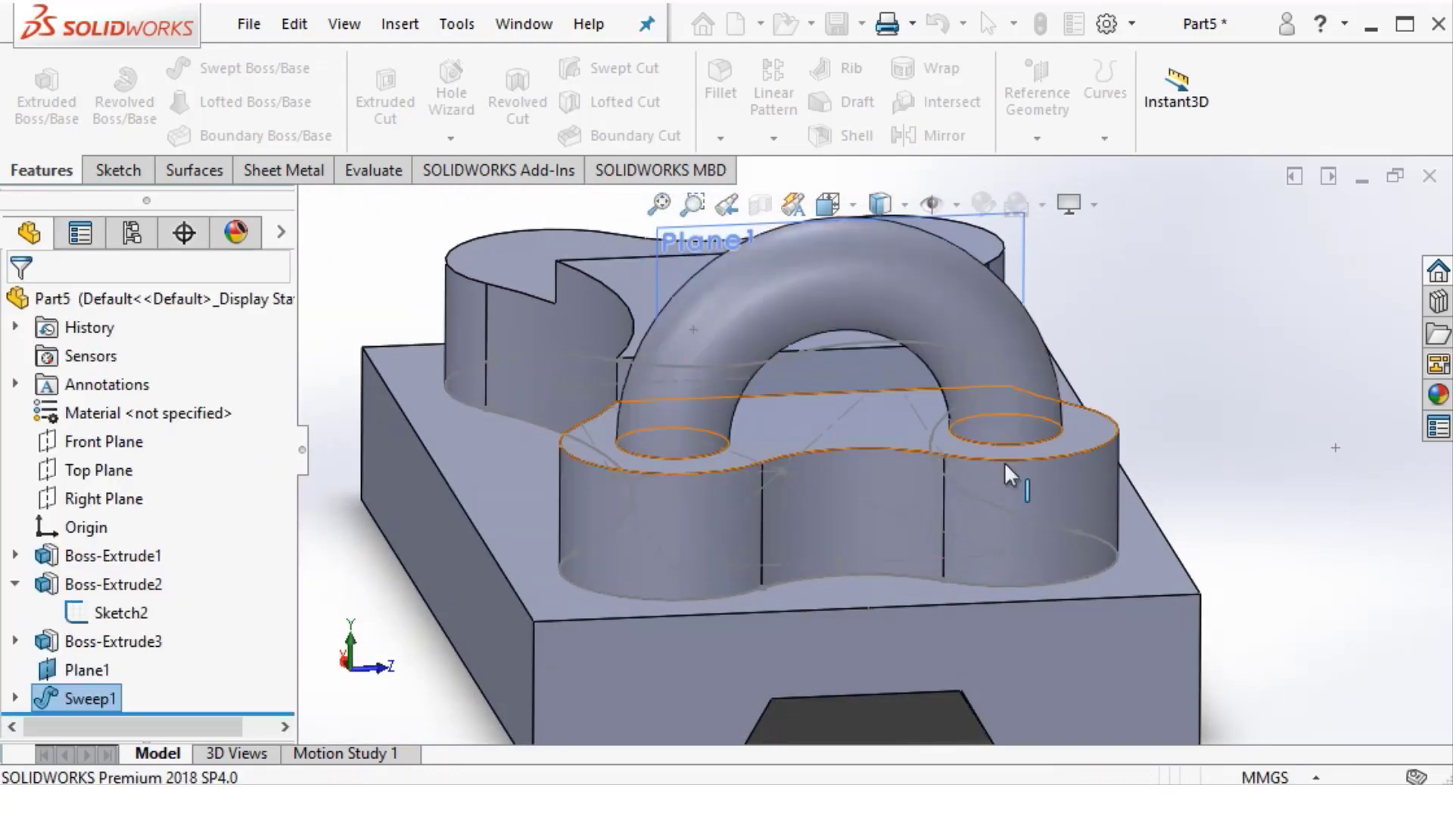
pyautogui.scroll(5, 714, 425)
# Start a new reference plane on the Right Plane, then cancel it
pyautogui.scroll(2, 757, 416)
pyautogui.moveTo(787, 403); pyautogui.dragTo(654, 550, button='middle')
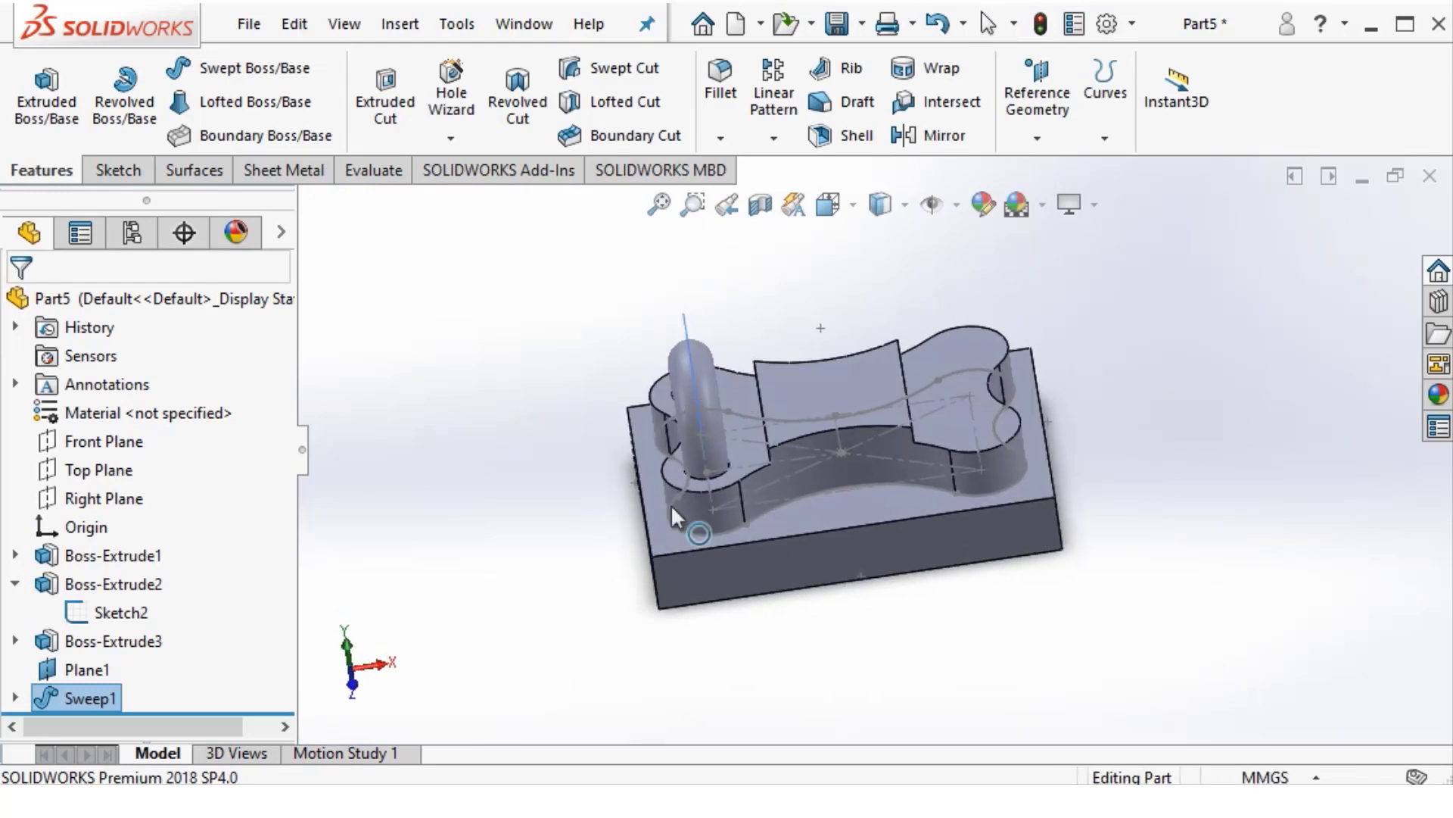
pyautogui.click(597, 337)
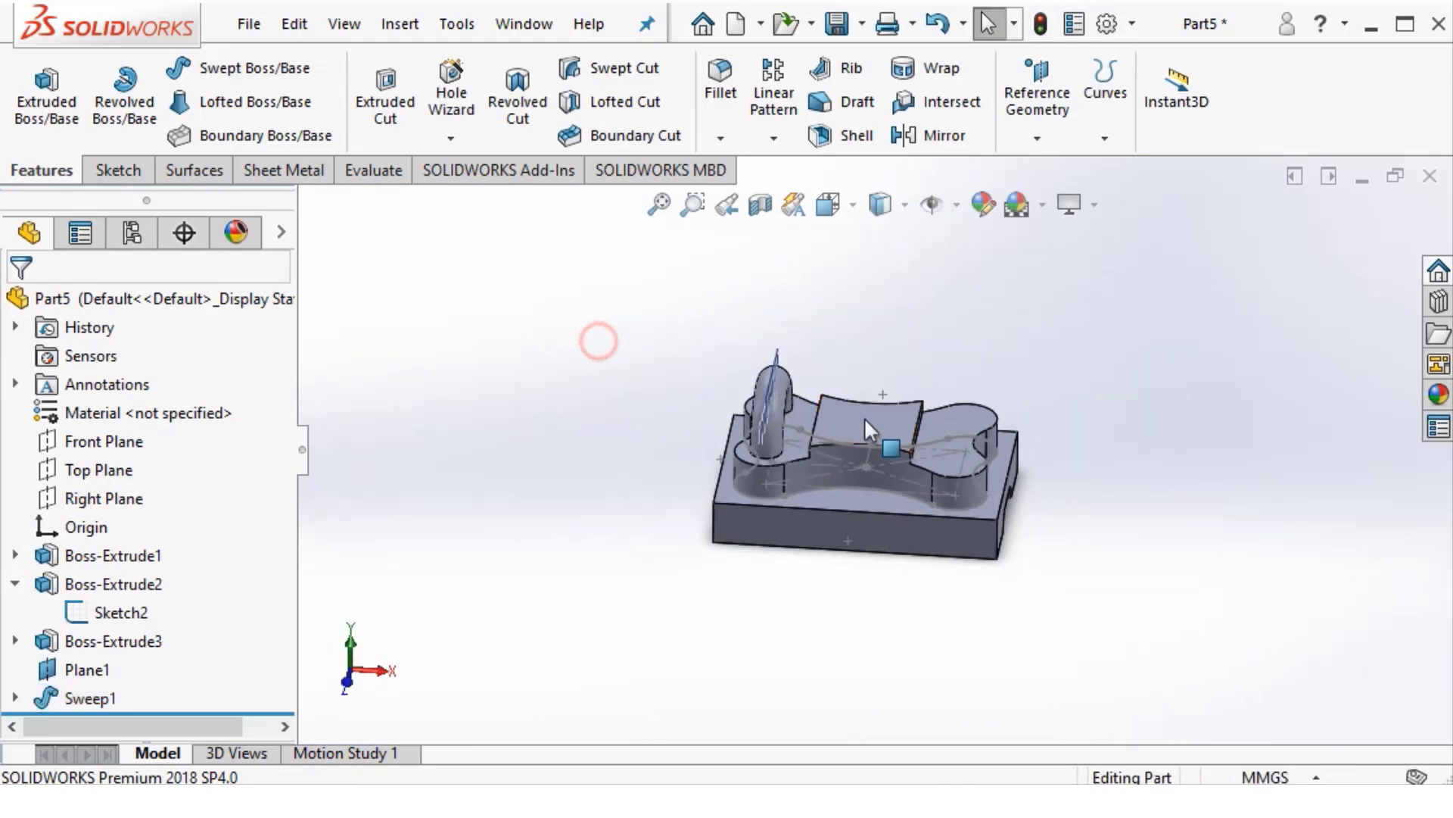
pyautogui.click(1037, 103)
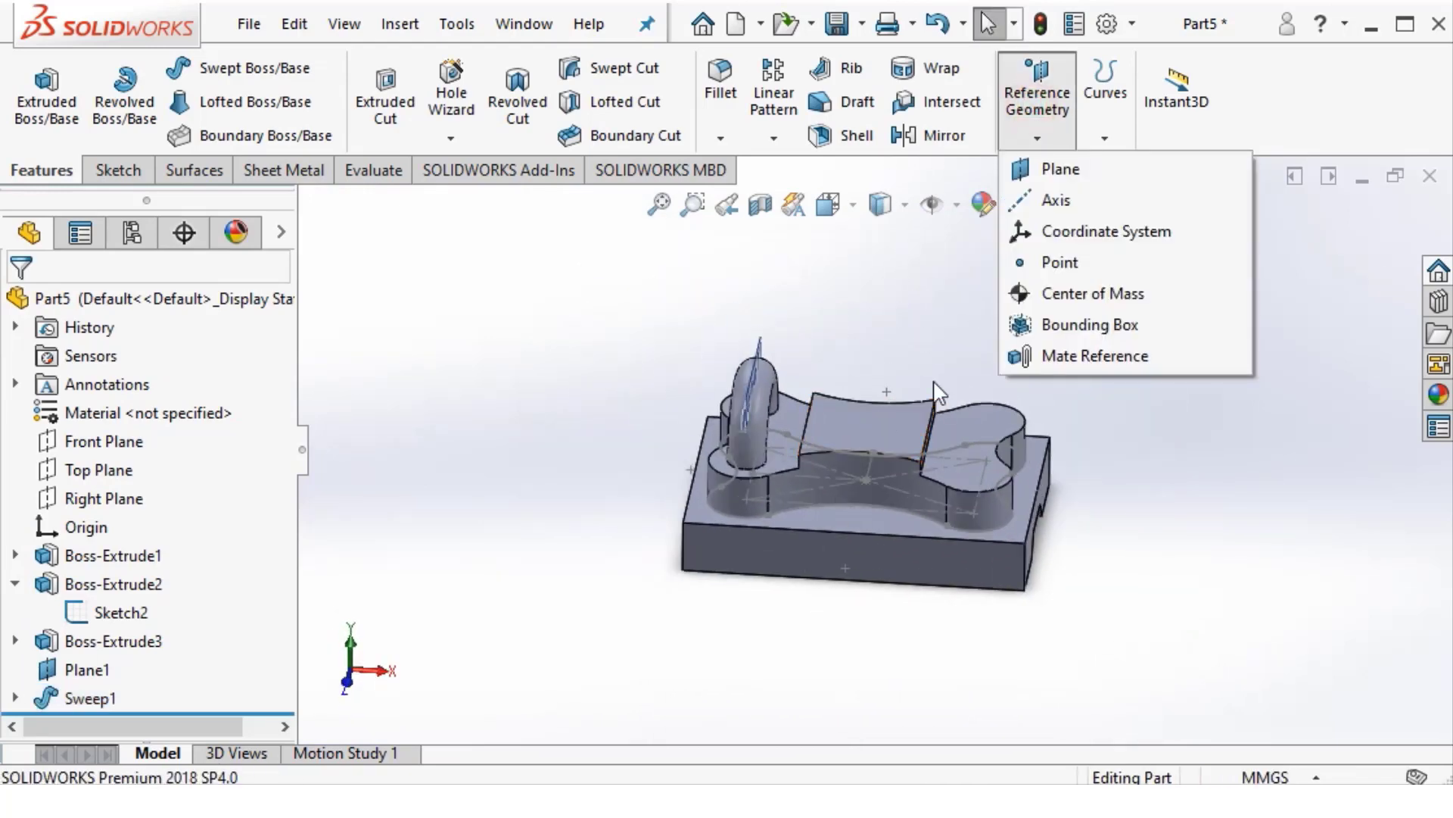
pyautogui.click(1057, 170)
pyautogui.scroll(-3, 810, 470)
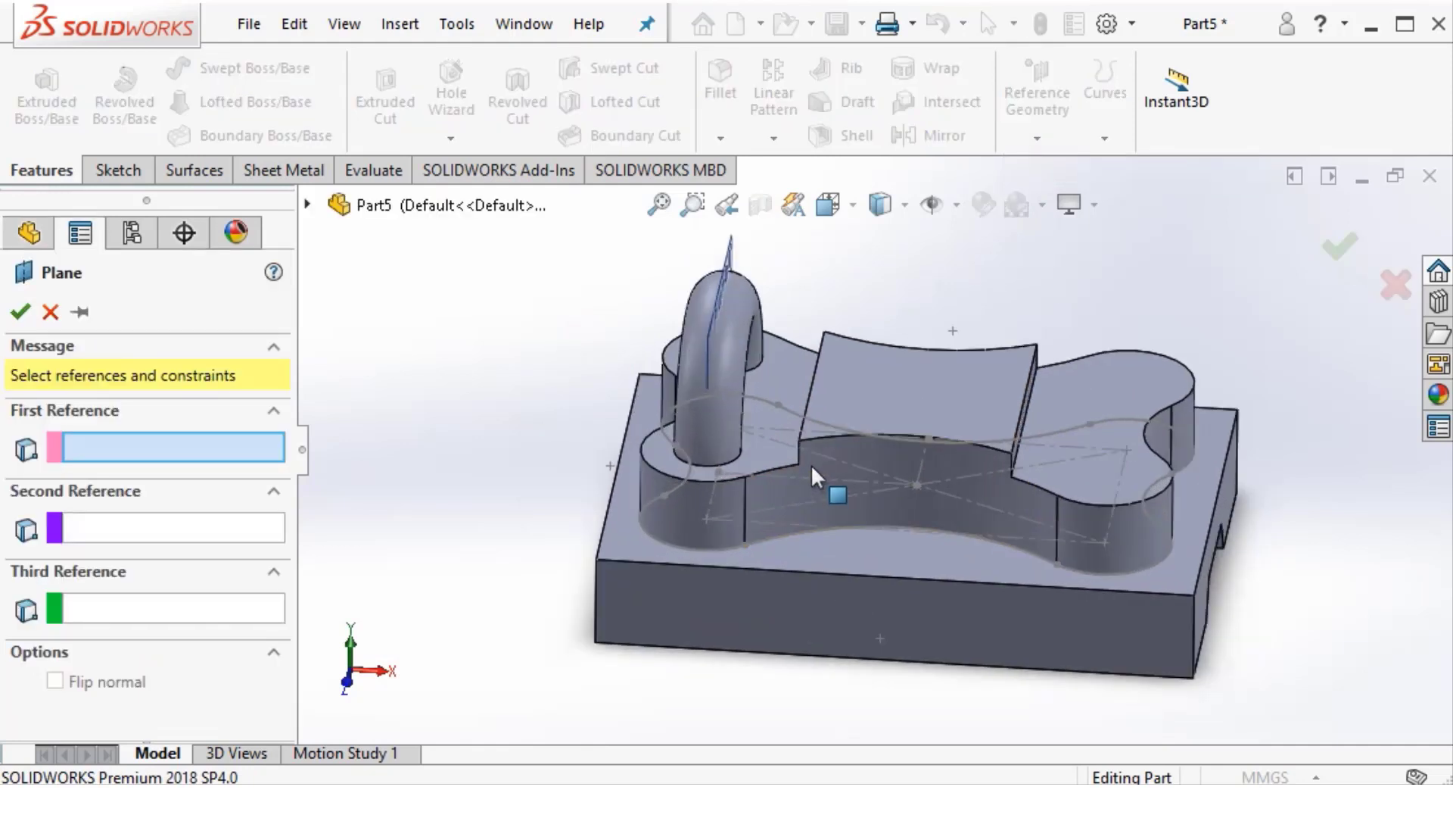
pyautogui.click(310, 204)
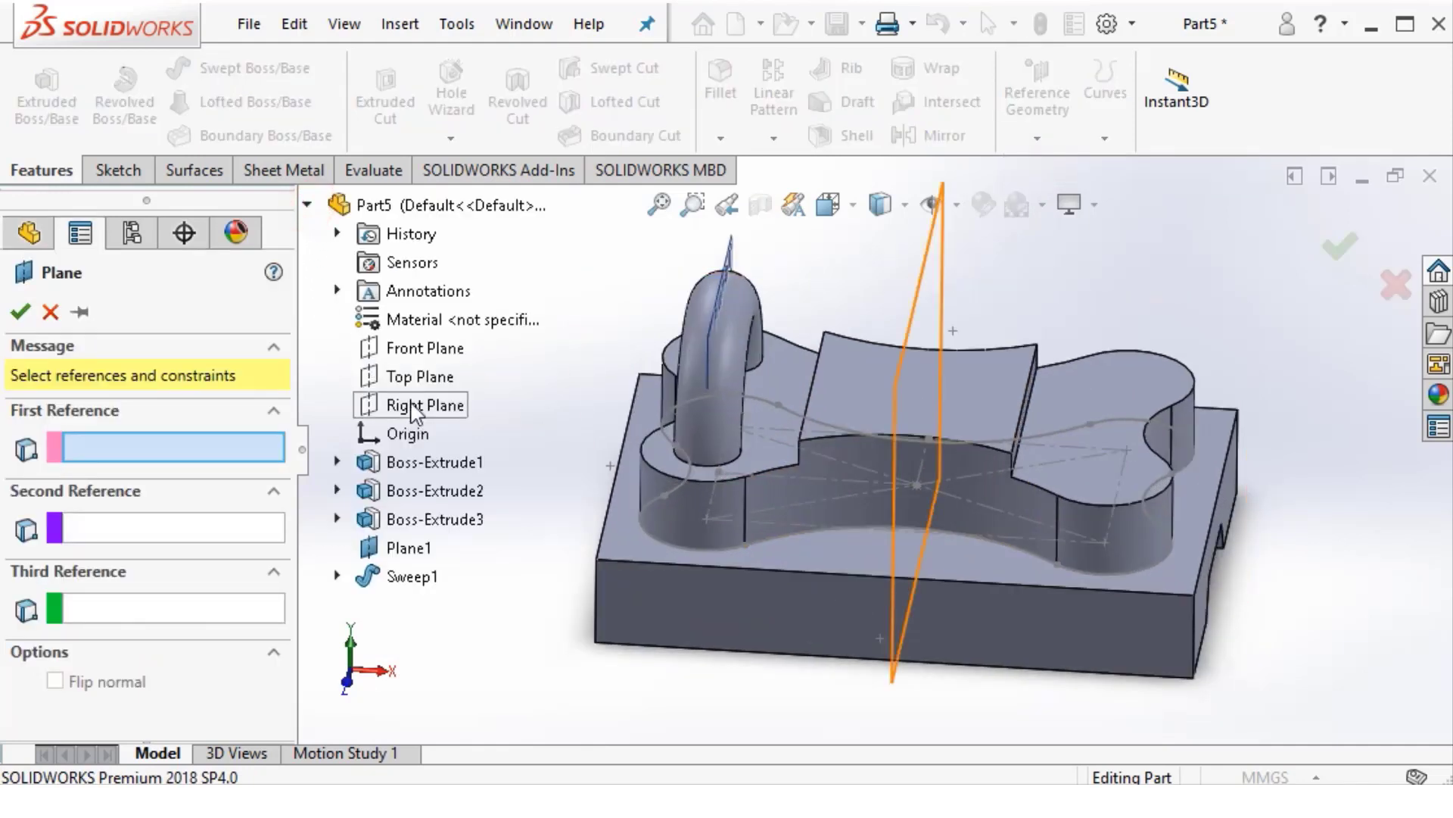
pyautogui.click(560, 386)
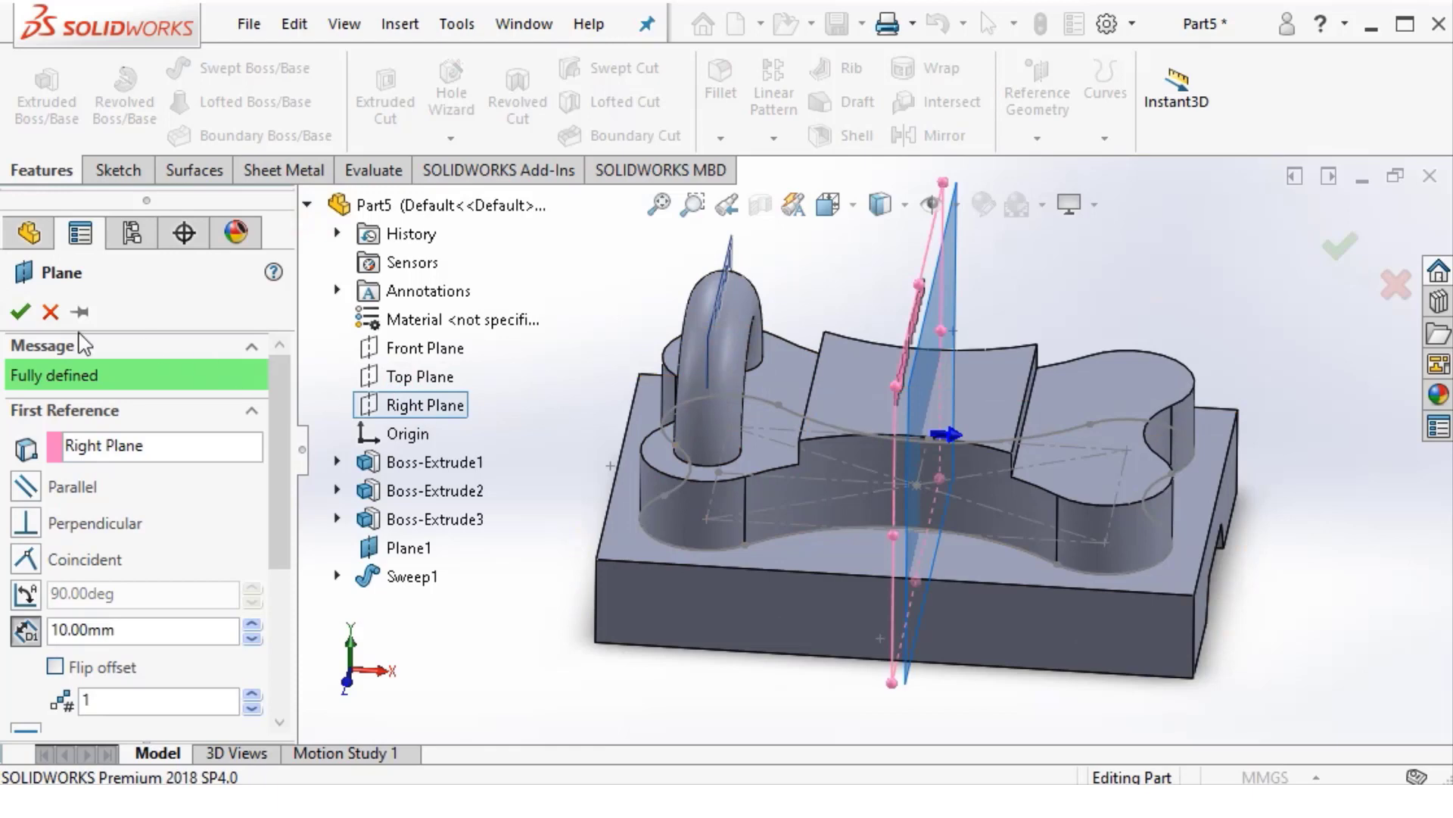
pyautogui.click(43, 318)
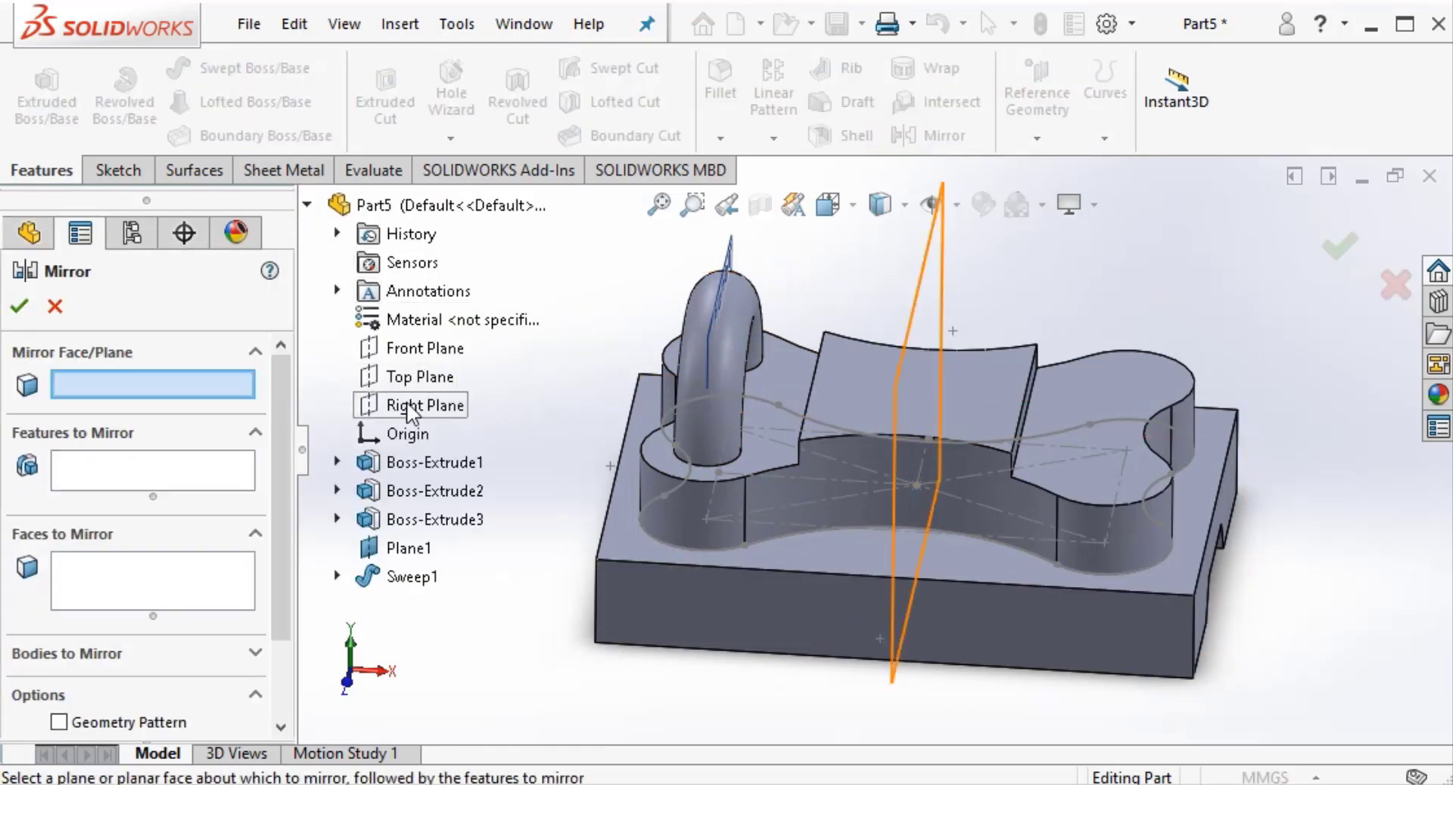
# Mirror Sweep1 across the Right Plane to add the second arched handle
pyautogui.click(410, 409)
pyautogui.click(741, 327)
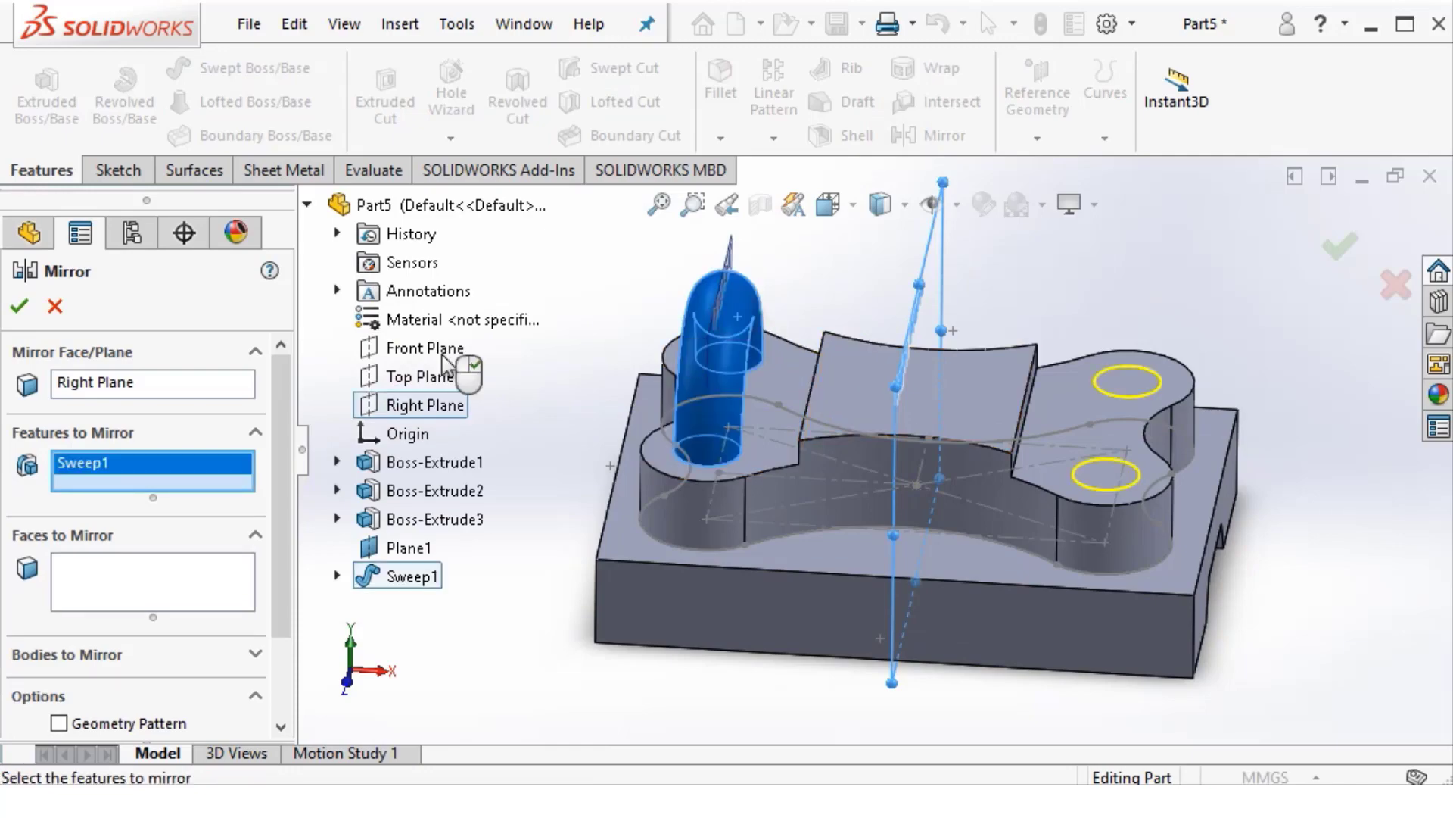
pyautogui.click(19, 306)
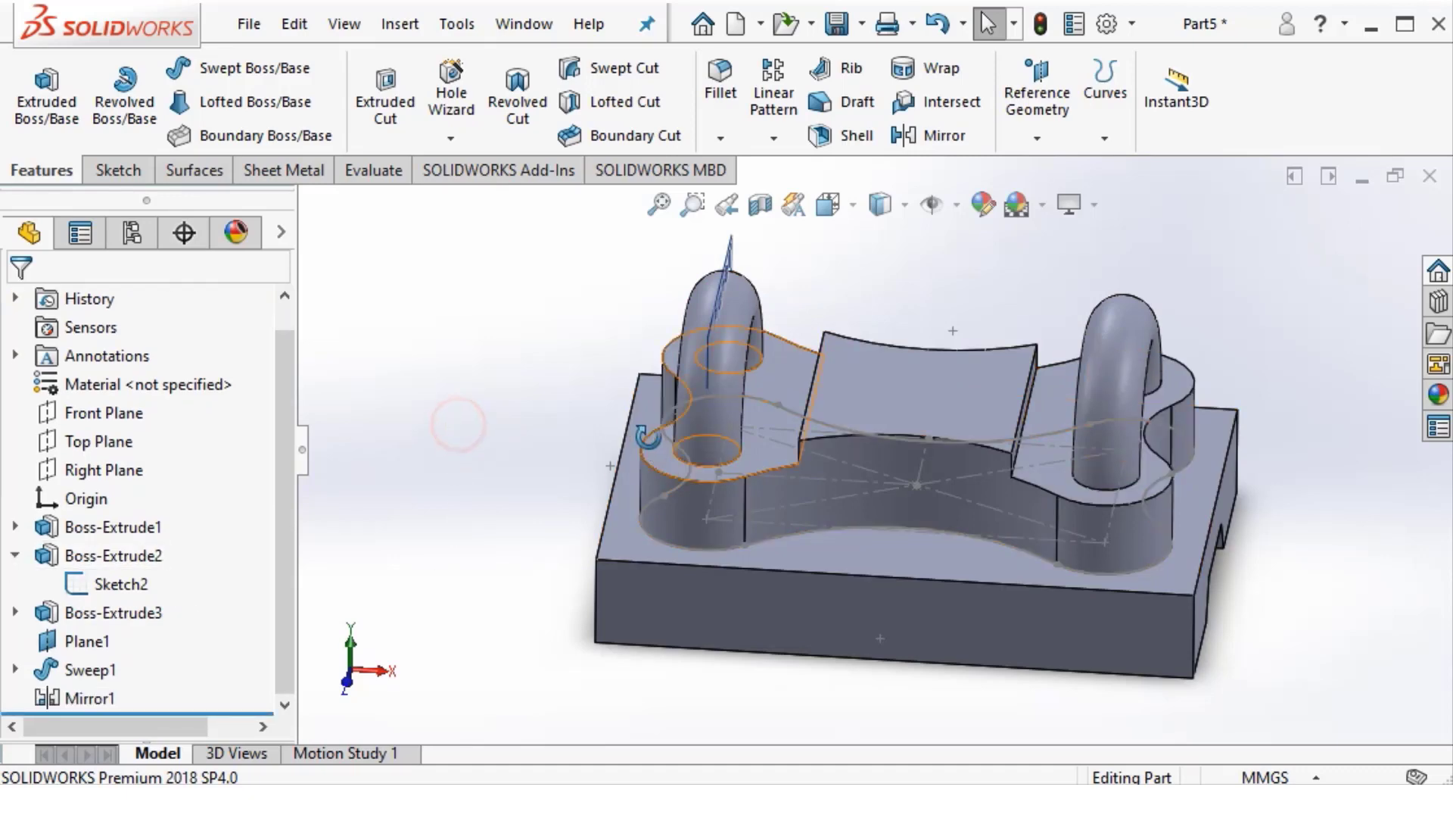
pyautogui.moveTo(647, 437)
pyautogui.mouseDown(button='middle')
pyautogui.moveTo(884, 519)
pyautogui.moveTo(810, 318)
pyautogui.moveTo(604, 496)
pyautogui.moveTo(825, 673)
pyautogui.moveTo(870, 470)
pyautogui.mouseUp(button='middle')
# Hide Sketch2's boss outline and Plane1, then fit the model in view
pyautogui.scroll(-5, 908, 469)
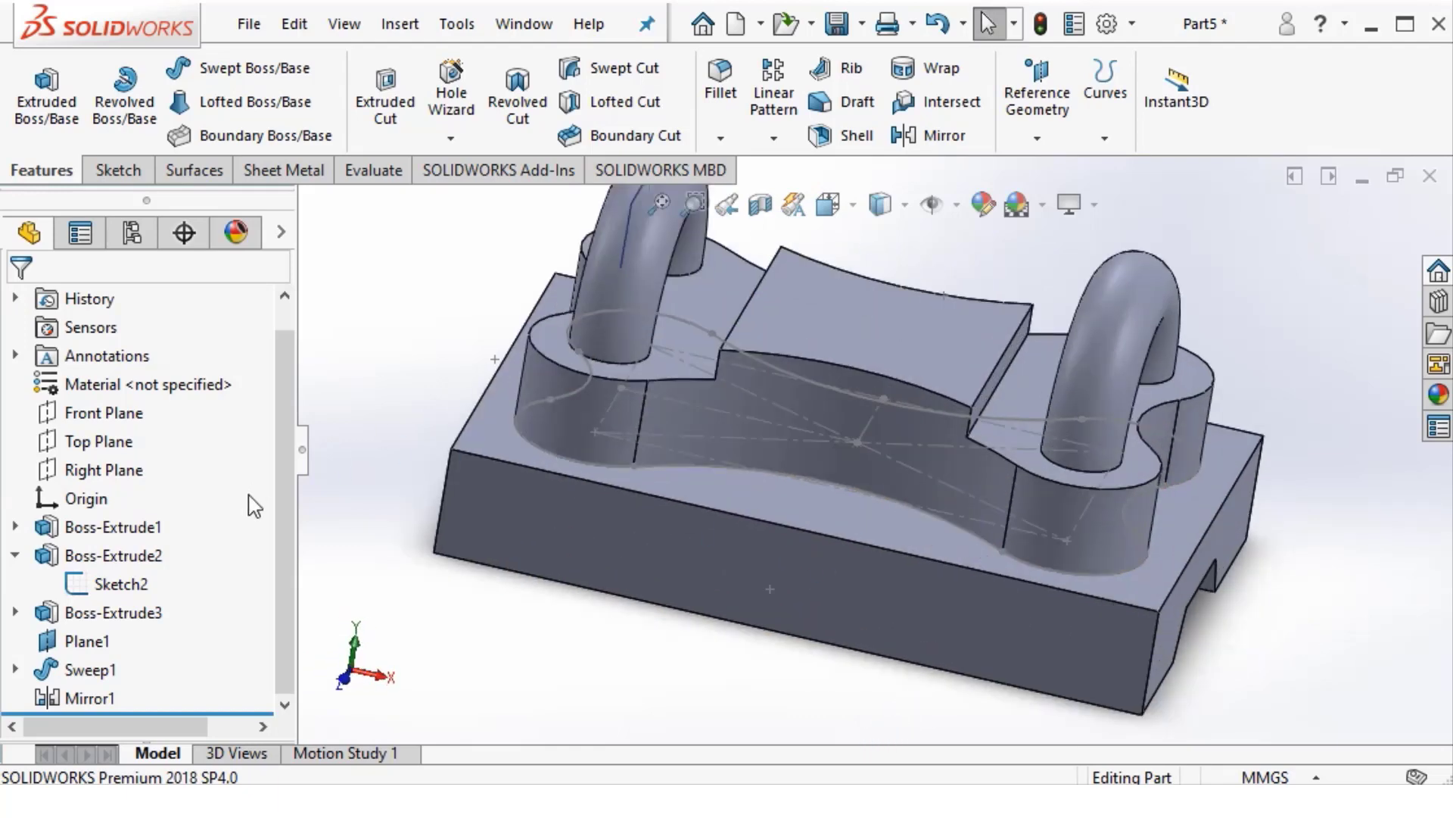
pyautogui.rightClick(121, 584)
pyautogui.click(124, 436)
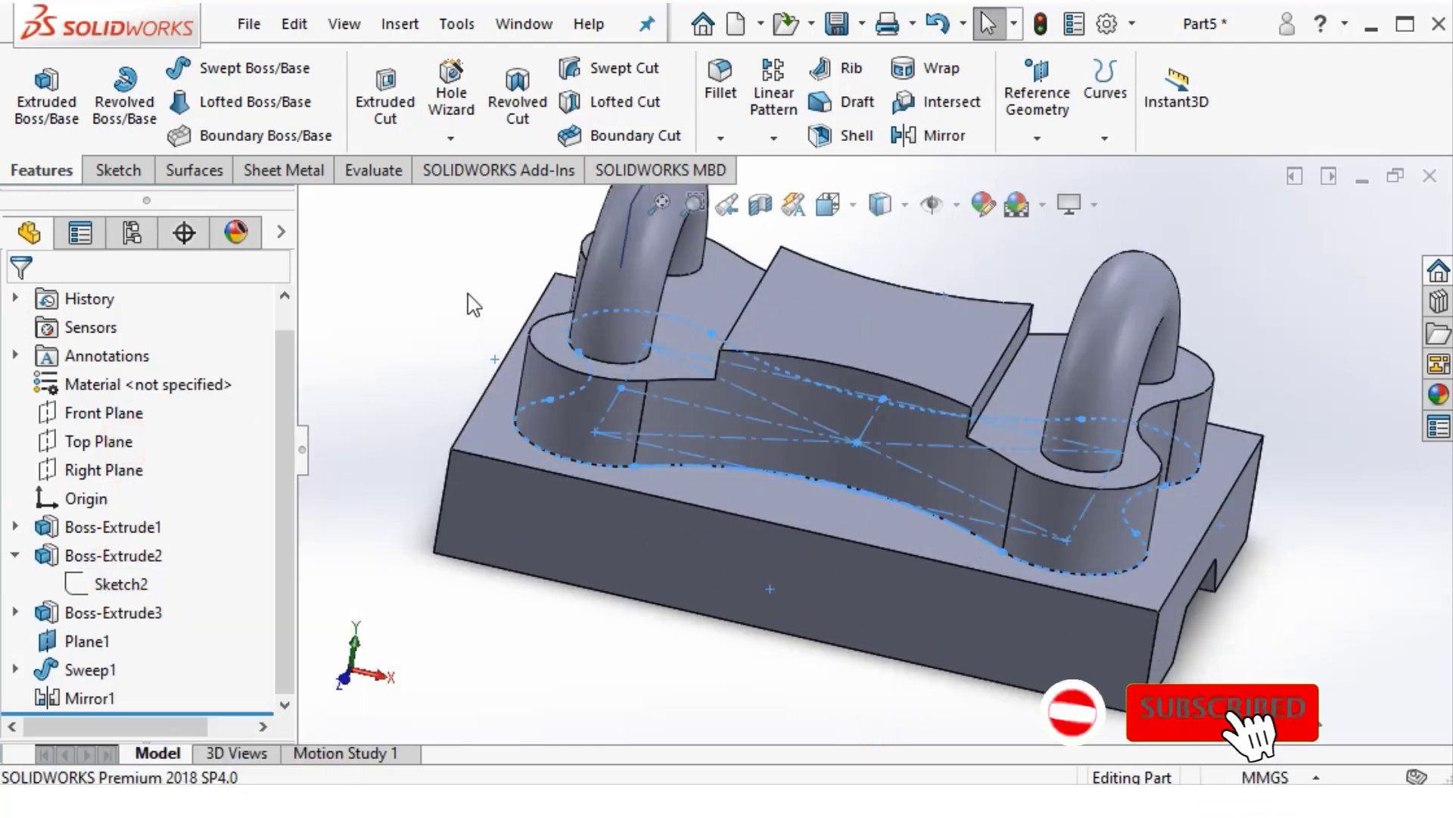
pyautogui.rightClick(626, 242)
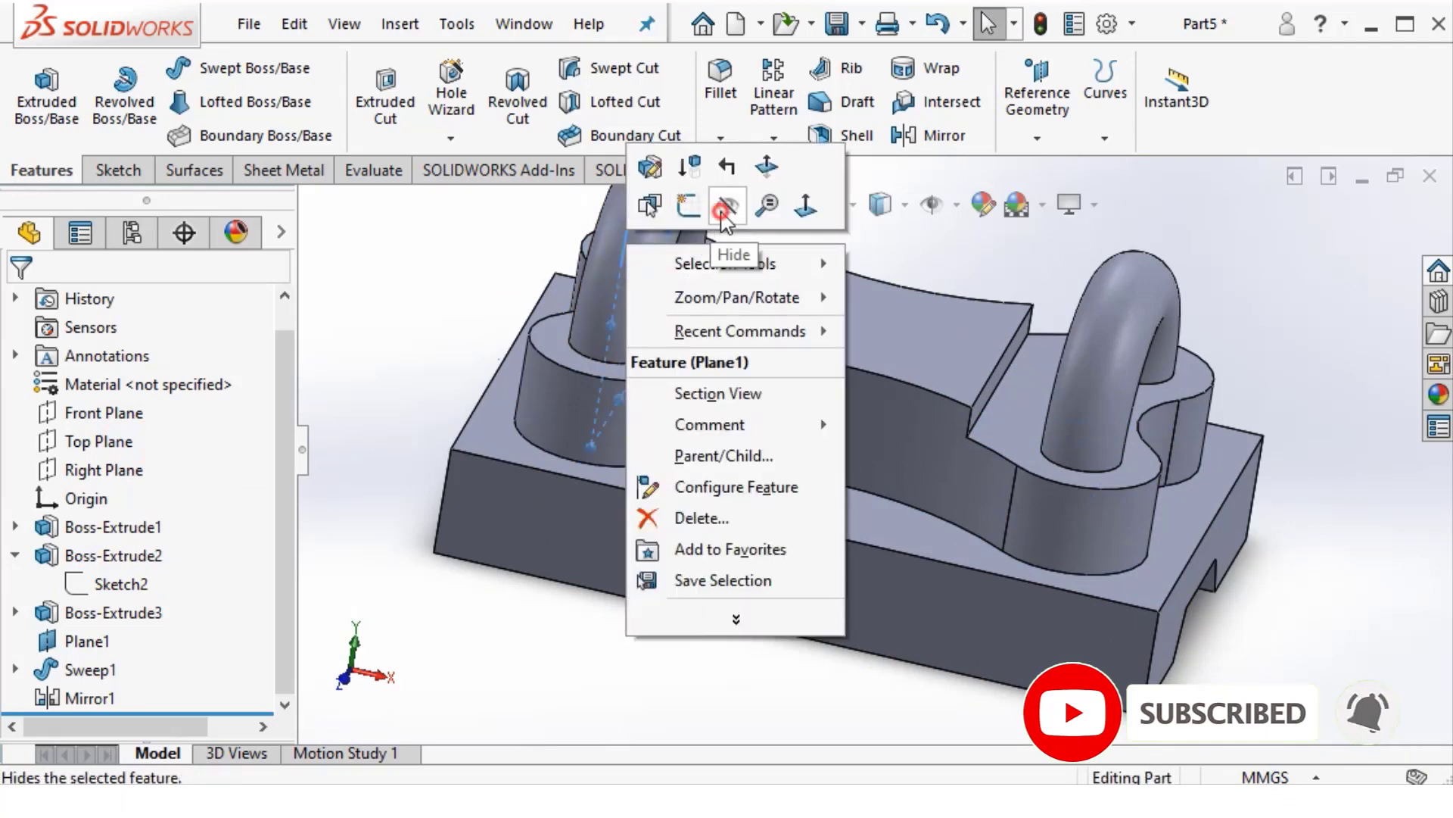
pyautogui.click(723, 216)
pyautogui.press('f')
pyautogui.moveTo(616, 453)
pyautogui.mouseDown(button='middle')
pyautogui.moveTo(539, 658)
pyautogui.moveTo(594, 409)
pyautogui.moveTo(581, 496)
pyautogui.mouseUp(button='middle')
# Compare the model against the reference drawing of the part
pyautogui.hotkey('alt', 'Tab')
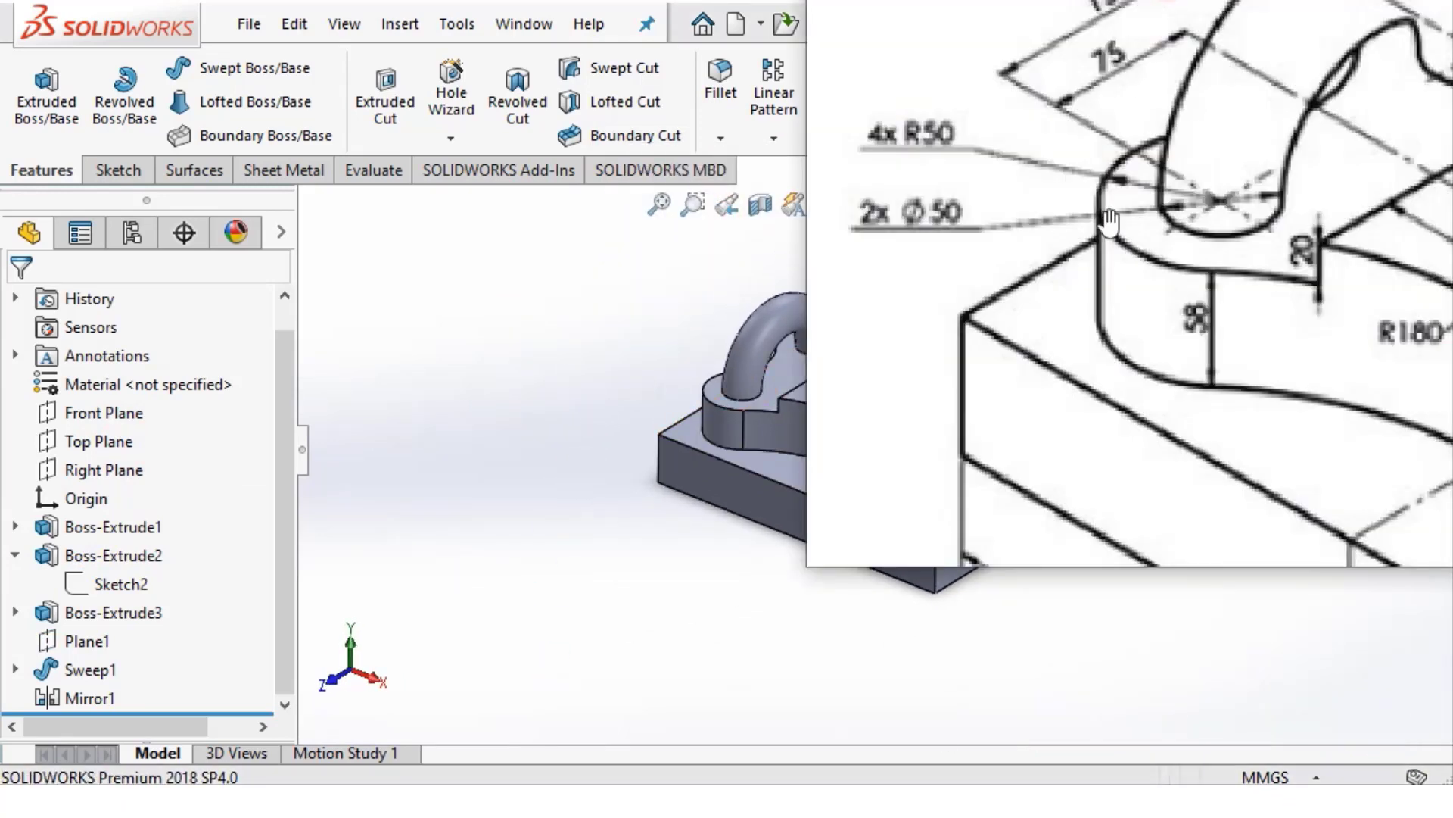
pyautogui.scroll(-2, 1121, 327)
pyautogui.scroll(-2, 1119, 324)
pyautogui.scroll(1, 1090, 314)
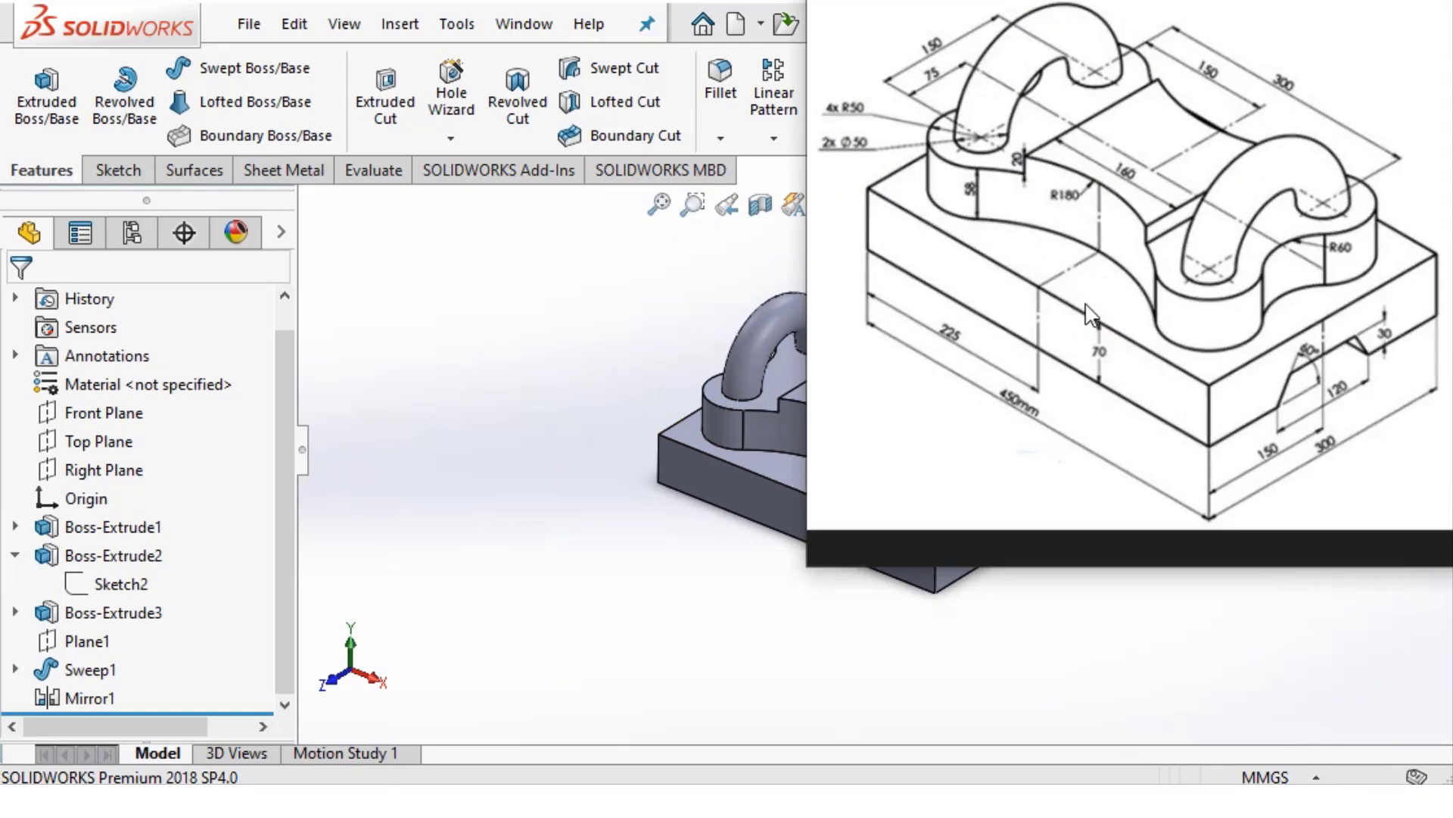
pyautogui.scroll(2, 1091, 314)
pyautogui.scroll(-1, 1088, 314)
pyautogui.scroll(-1, 1088, 314)
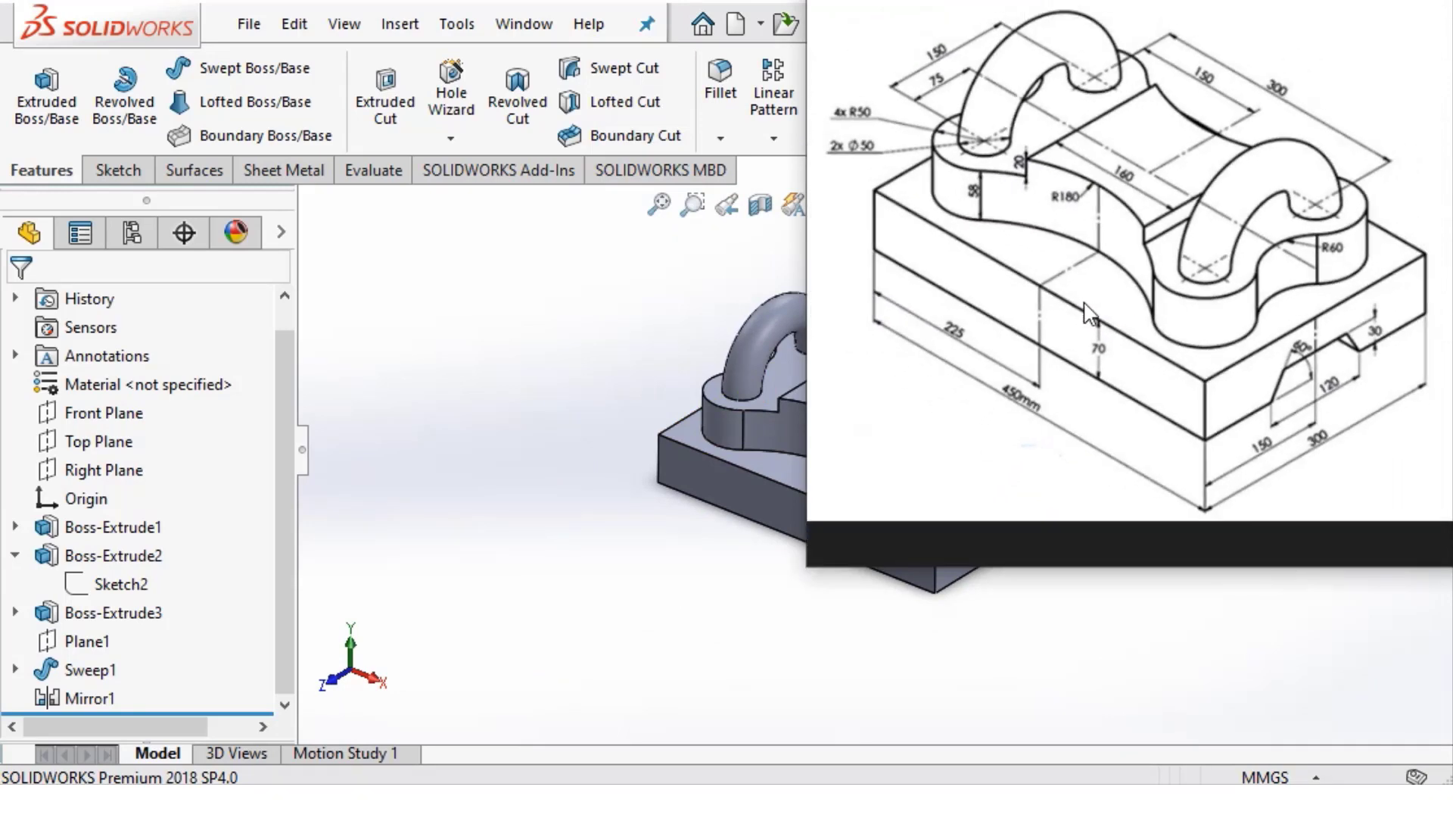
pyautogui.click(547, 390)
pyautogui.scroll(-2, 898, 403)
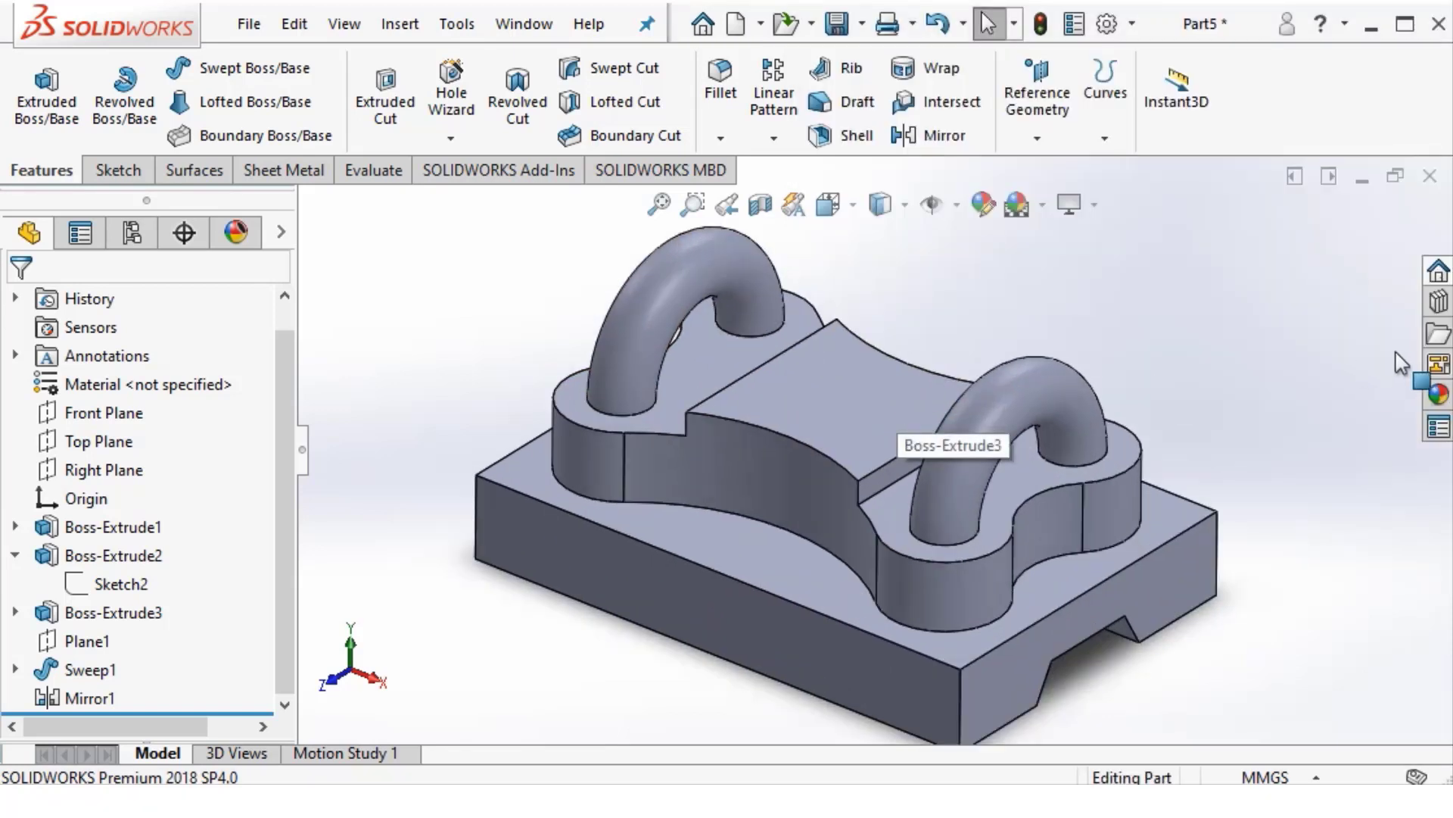
# Apply the gloss red car paint appearance to the whole part
pyautogui.click(1438, 395)
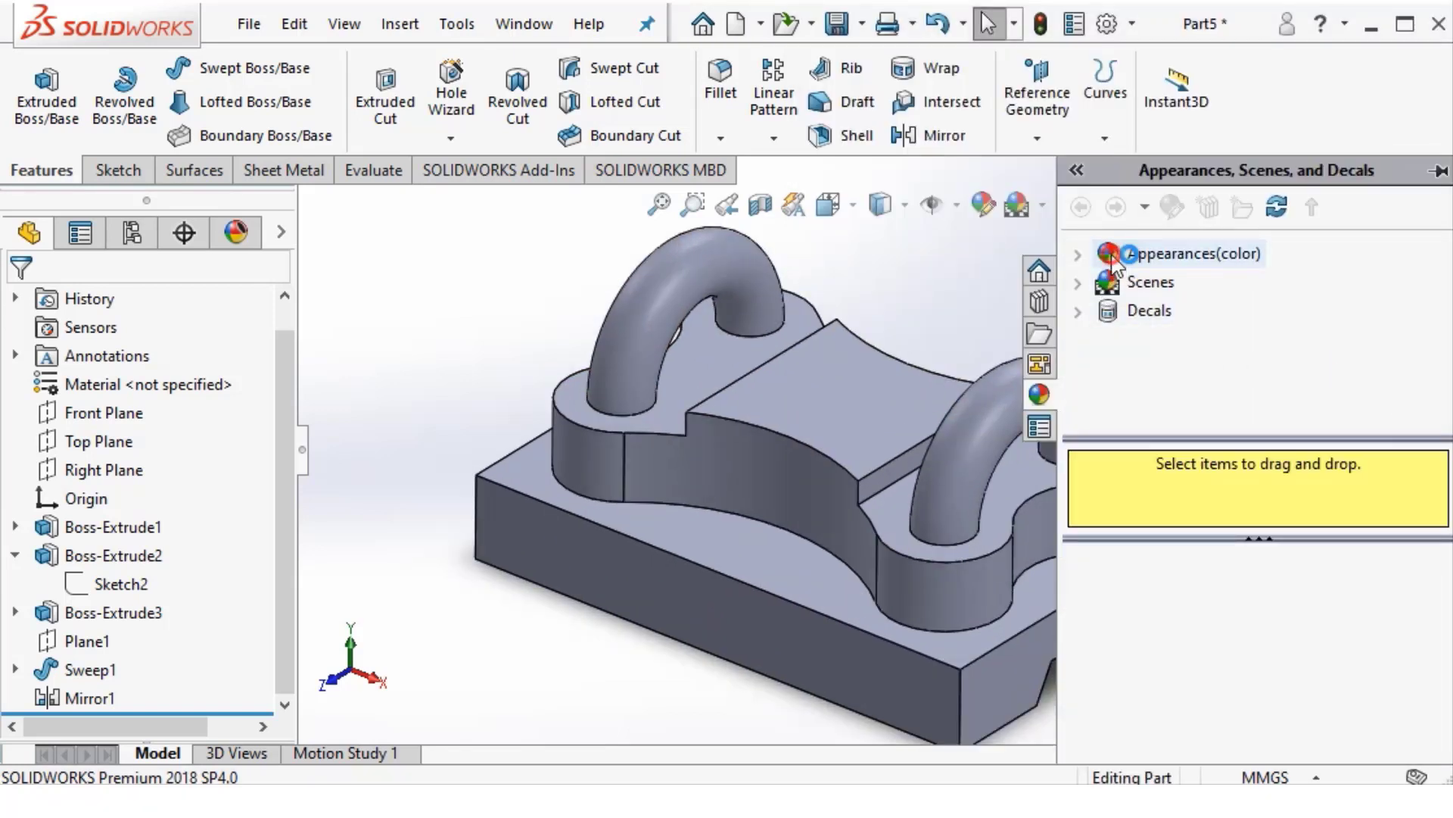
pyautogui.click(1117, 258)
pyautogui.click(1078, 253)
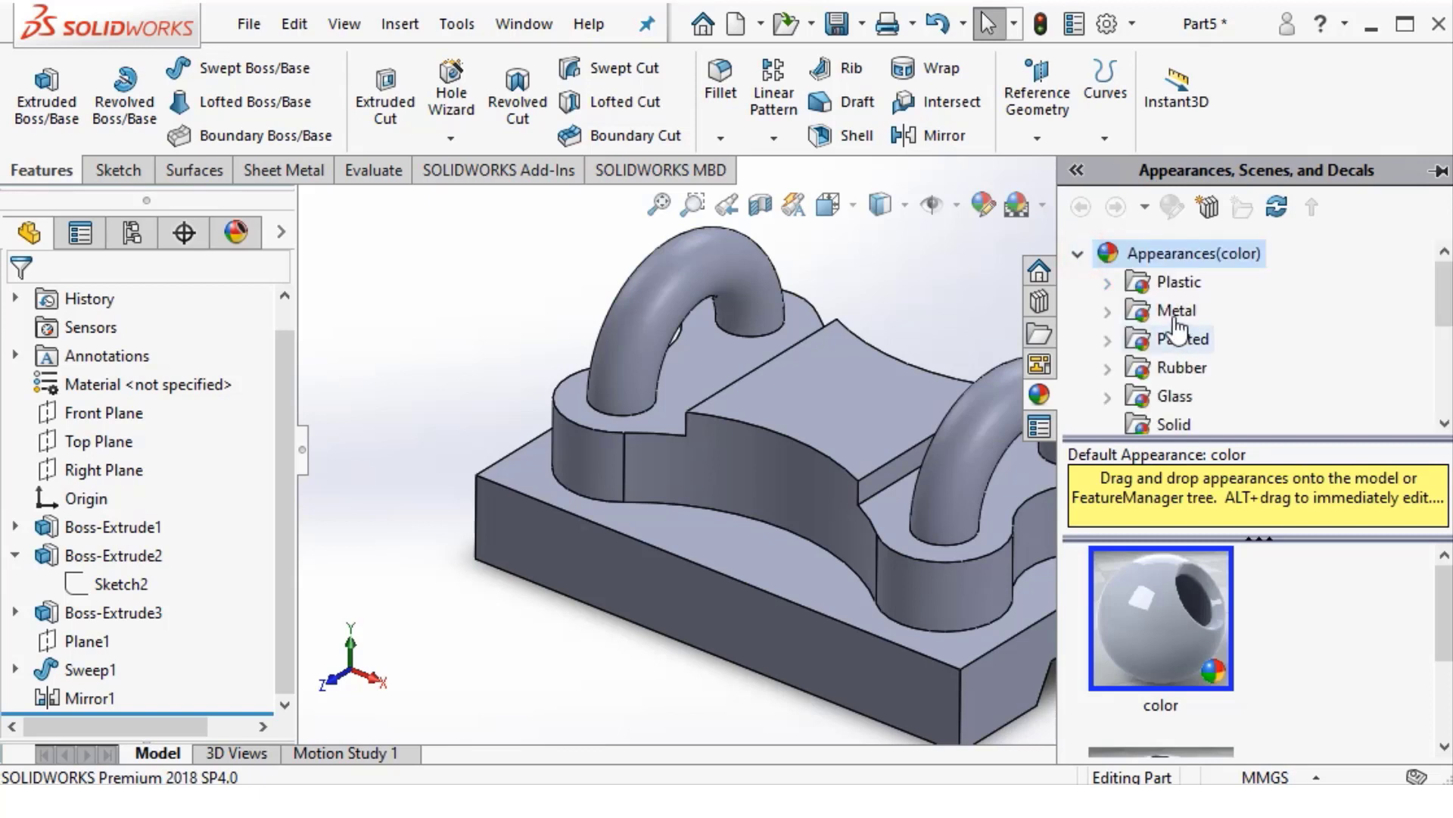
pyautogui.scroll(-2, 1152, 396)
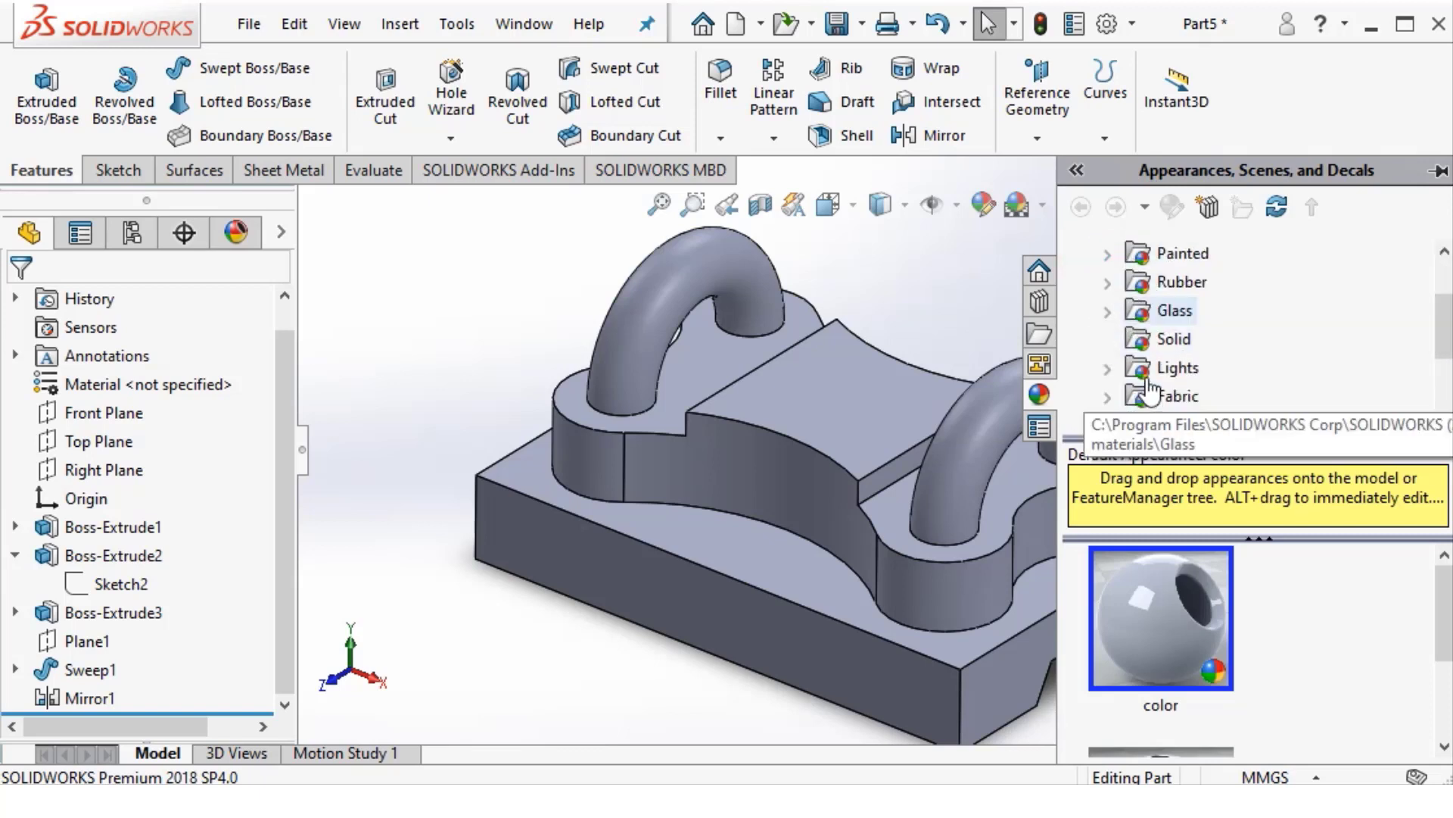
pyautogui.click(1107, 253)
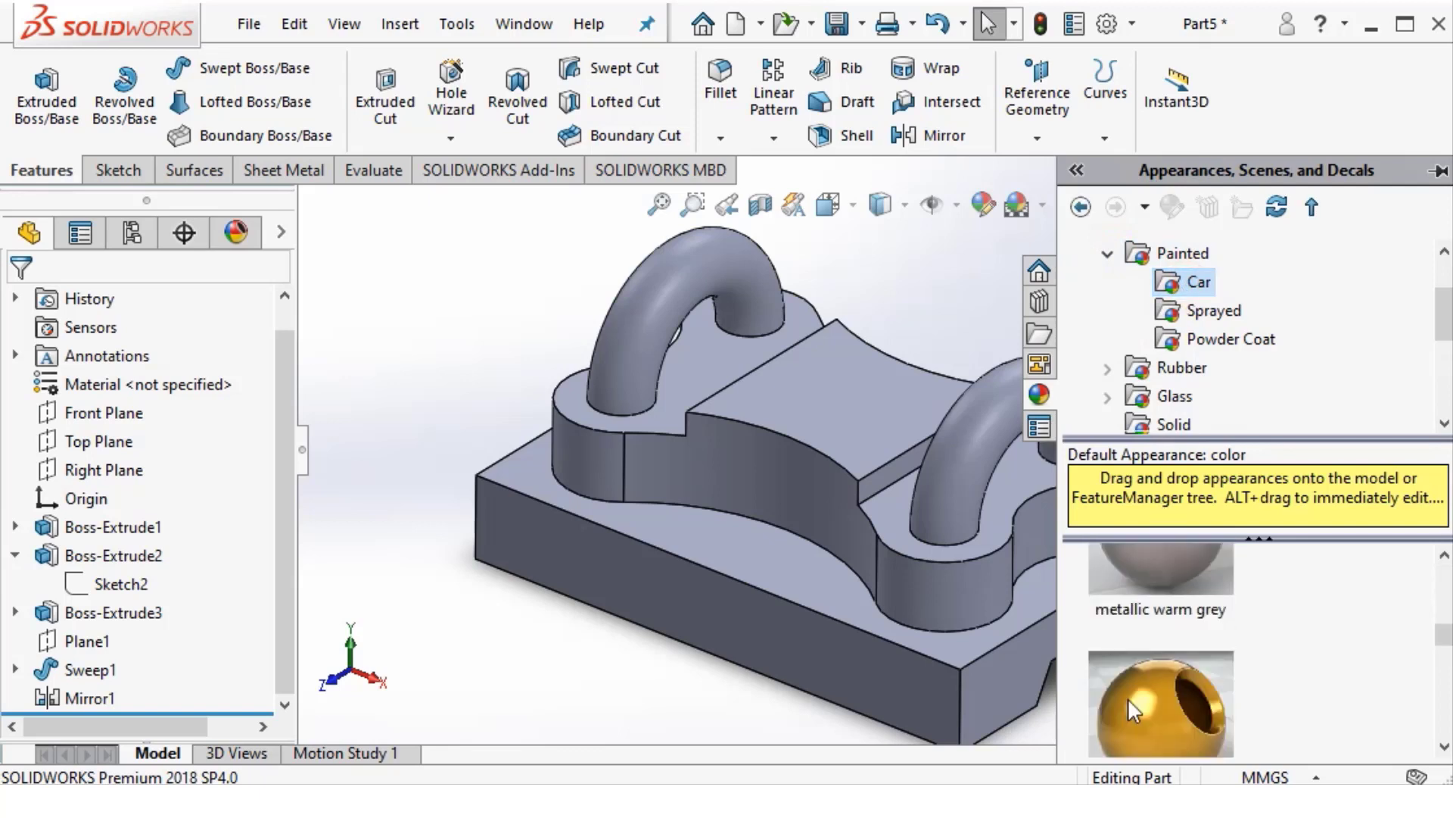
pyautogui.scroll(-1, 1127, 695)
pyautogui.scroll(1, 1128, 695)
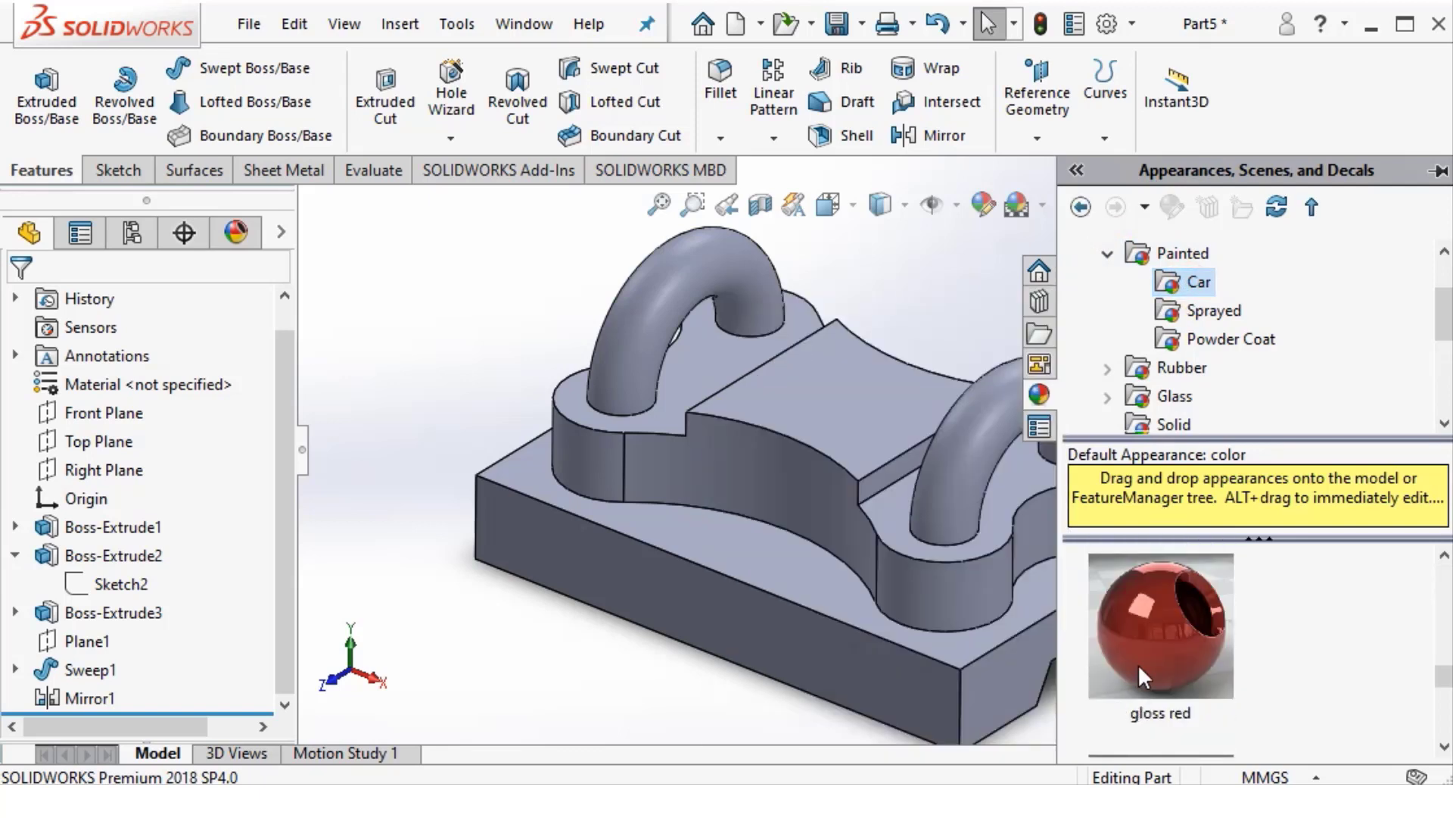
pyautogui.moveTo(1138, 663)
pyautogui.mouseDown()
pyautogui.moveTo(945, 529)
pyautogui.moveTo(853, 442)
pyautogui.mouseUp()
pyautogui.click(889, 448)
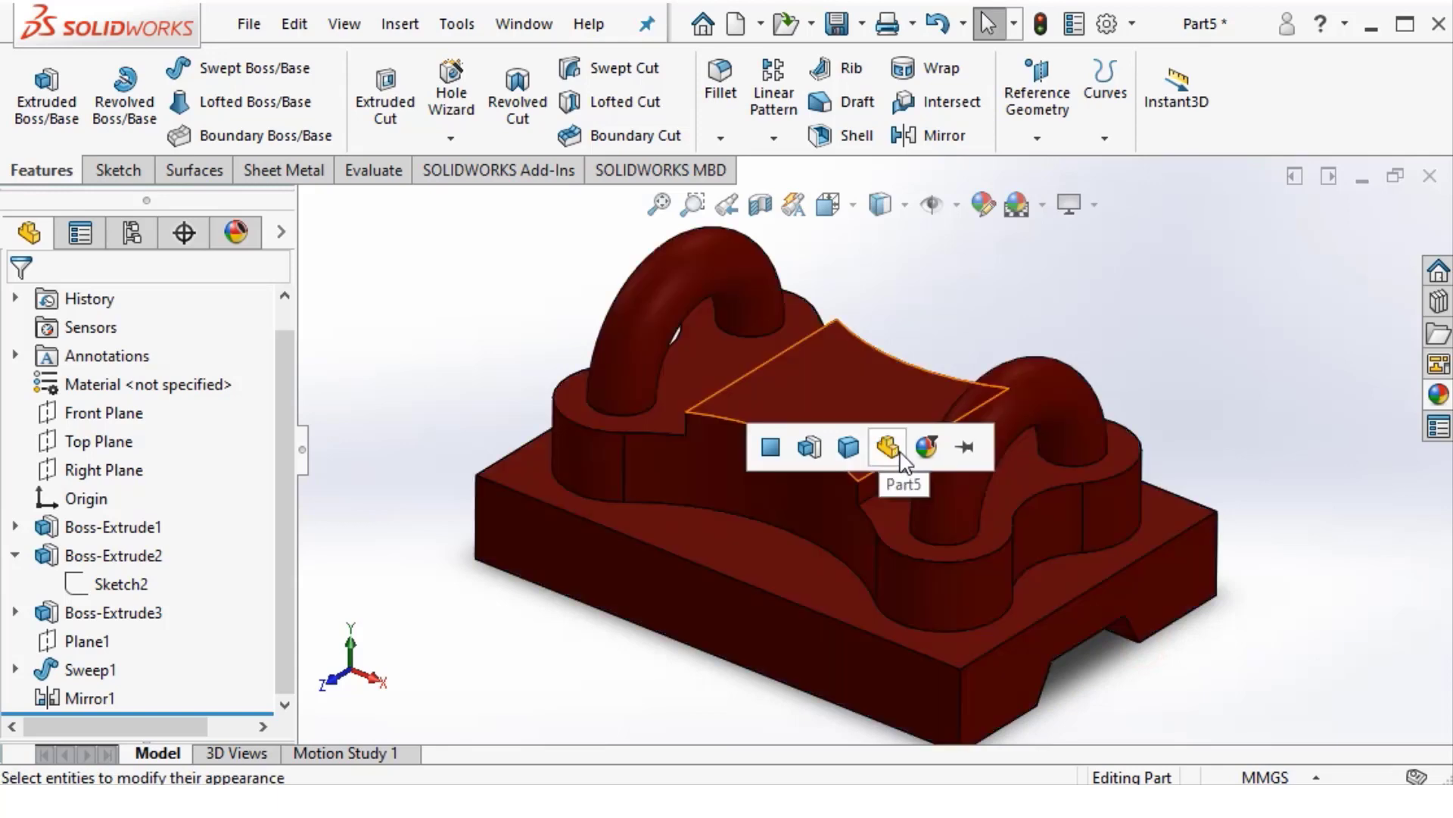
pyautogui.moveTo(865, 529)
pyautogui.mouseDown(button='middle')
pyautogui.moveTo(890, 497)
pyautogui.moveTo(869, 399)
pyautogui.moveTo(897, 518)
pyautogui.moveTo(803, 380)
pyautogui.moveTo(903, 509)
pyautogui.moveTo(1242, 424)
pyautogui.mouseUp(button='middle')
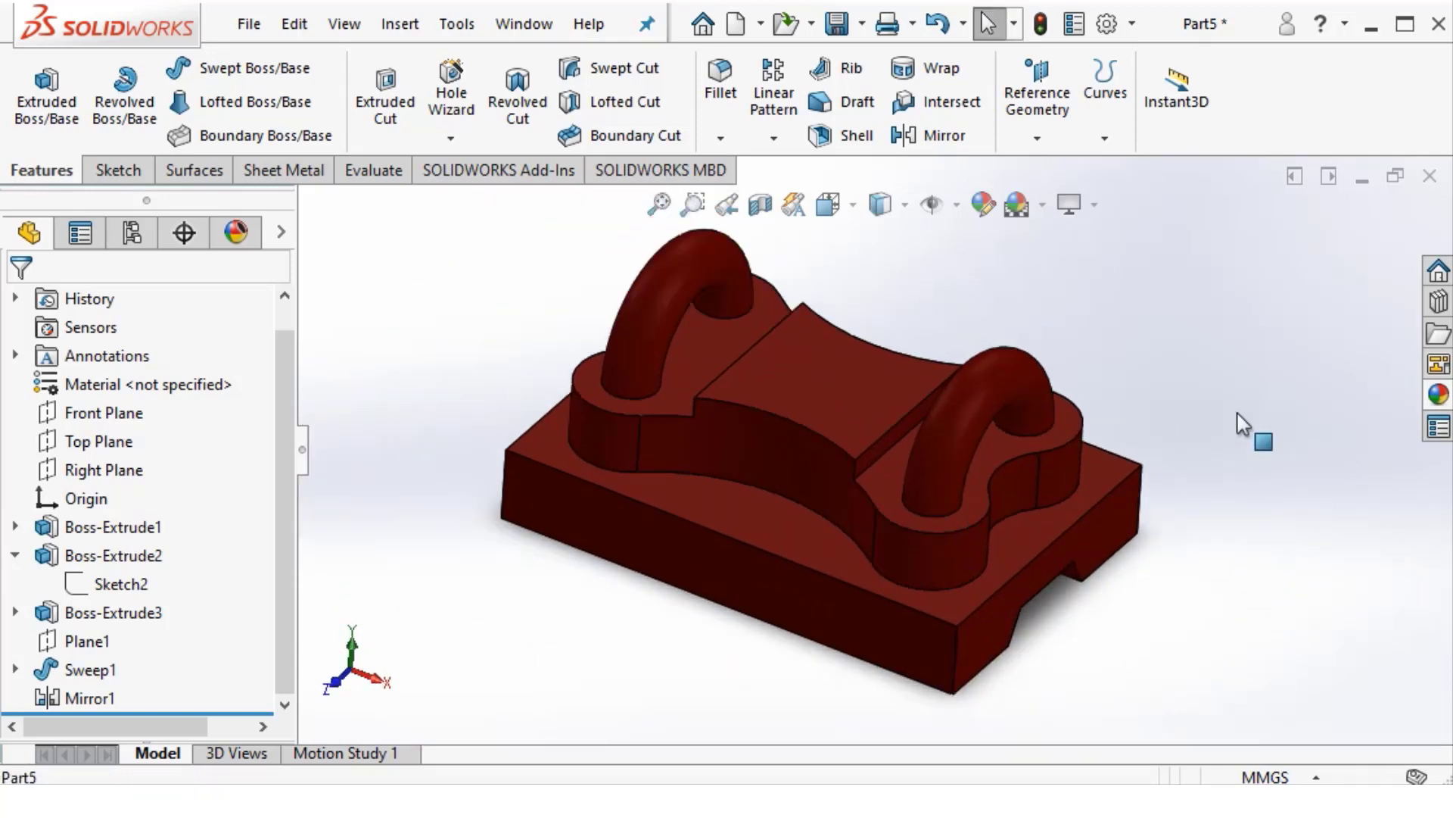
# Replace it with candy apple red car paint across the entire part
pyautogui.click(1434, 395)
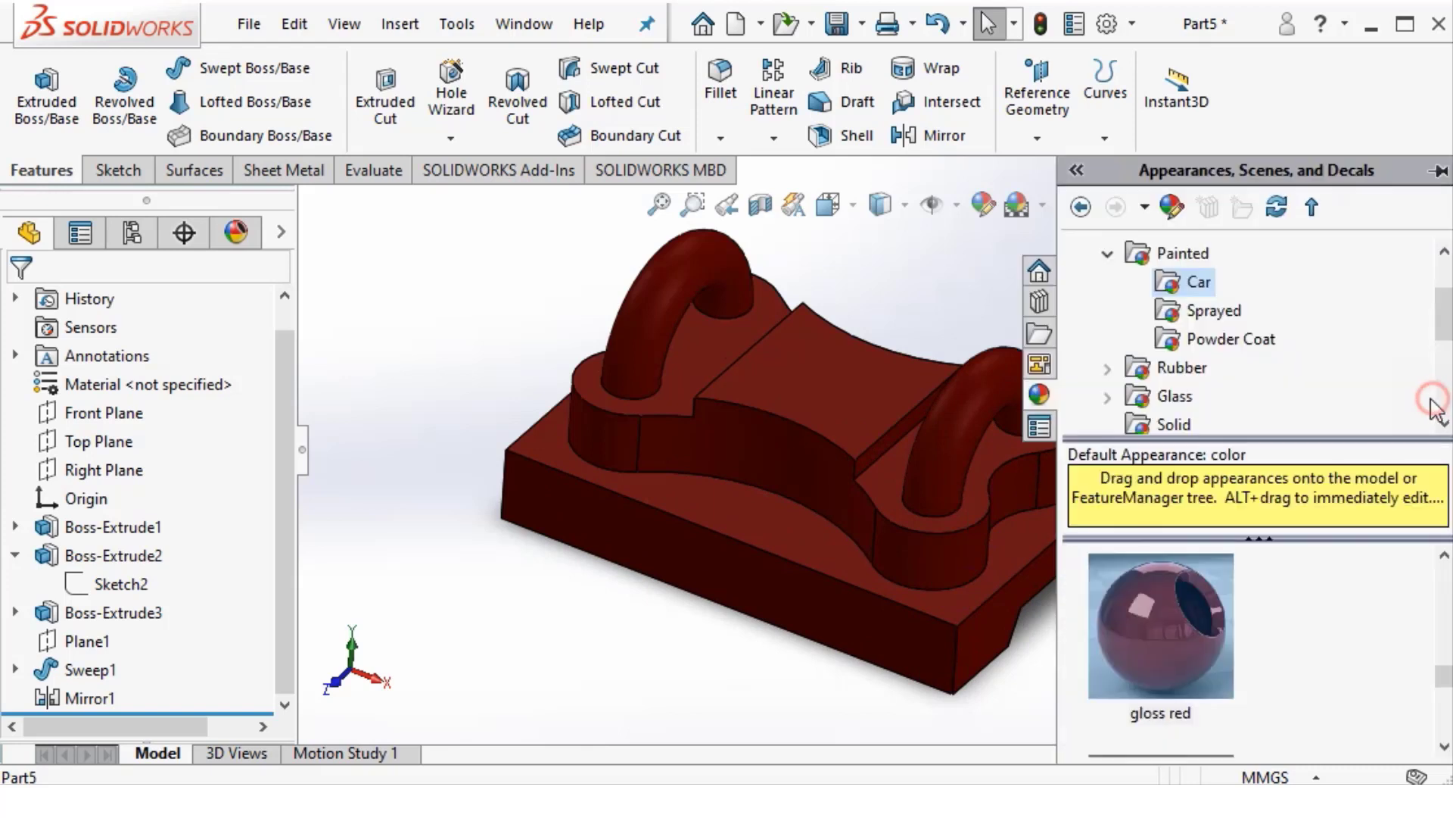
pyautogui.scroll(-1, 1175, 681)
pyautogui.scroll(-1, 1175, 679)
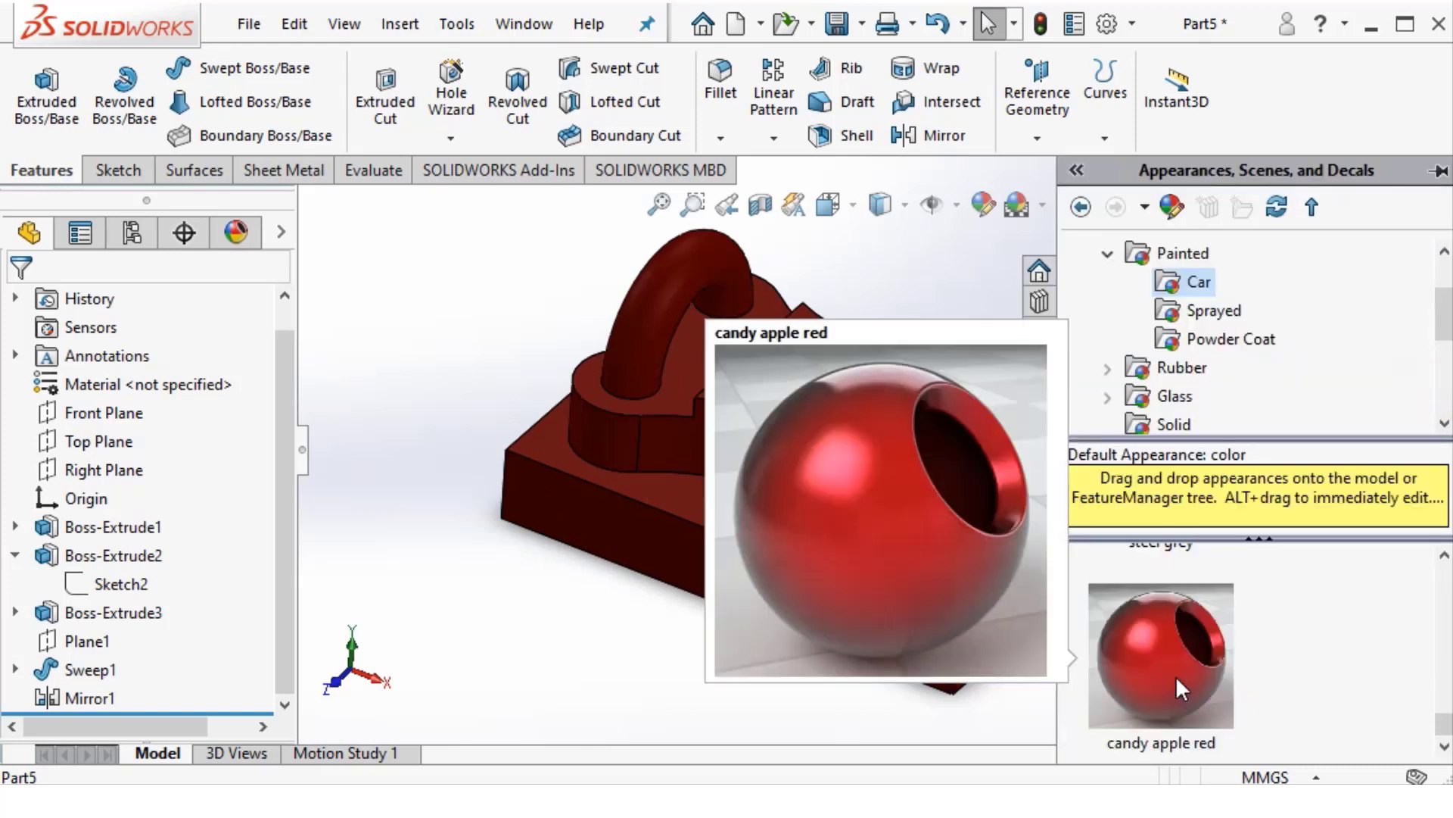
pyautogui.moveTo(1171, 671); pyautogui.dragTo(824, 433)
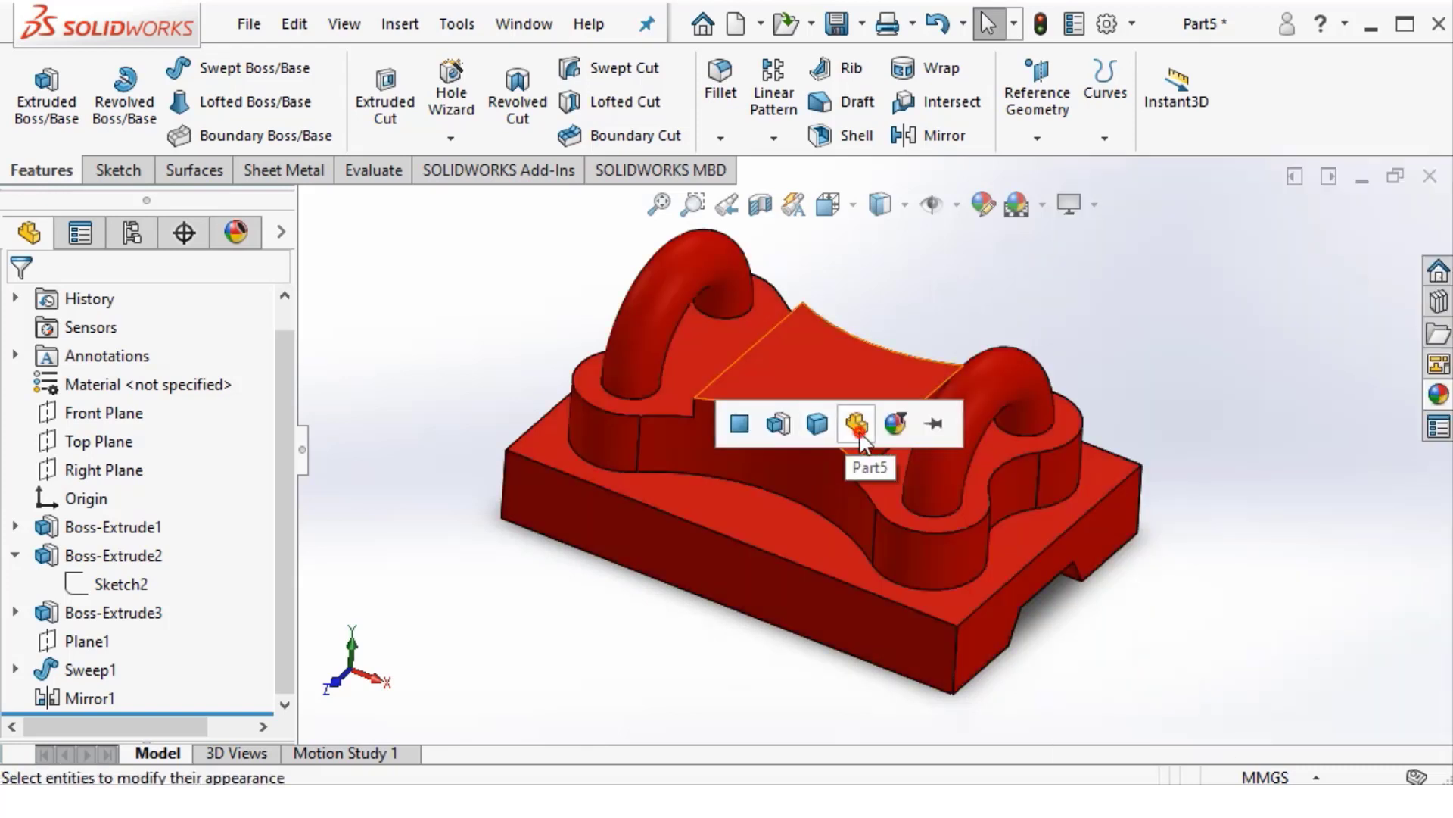
pyautogui.click(857, 425)
pyautogui.scroll(3, 918, 448)
pyautogui.scroll(-2, 825, 458)
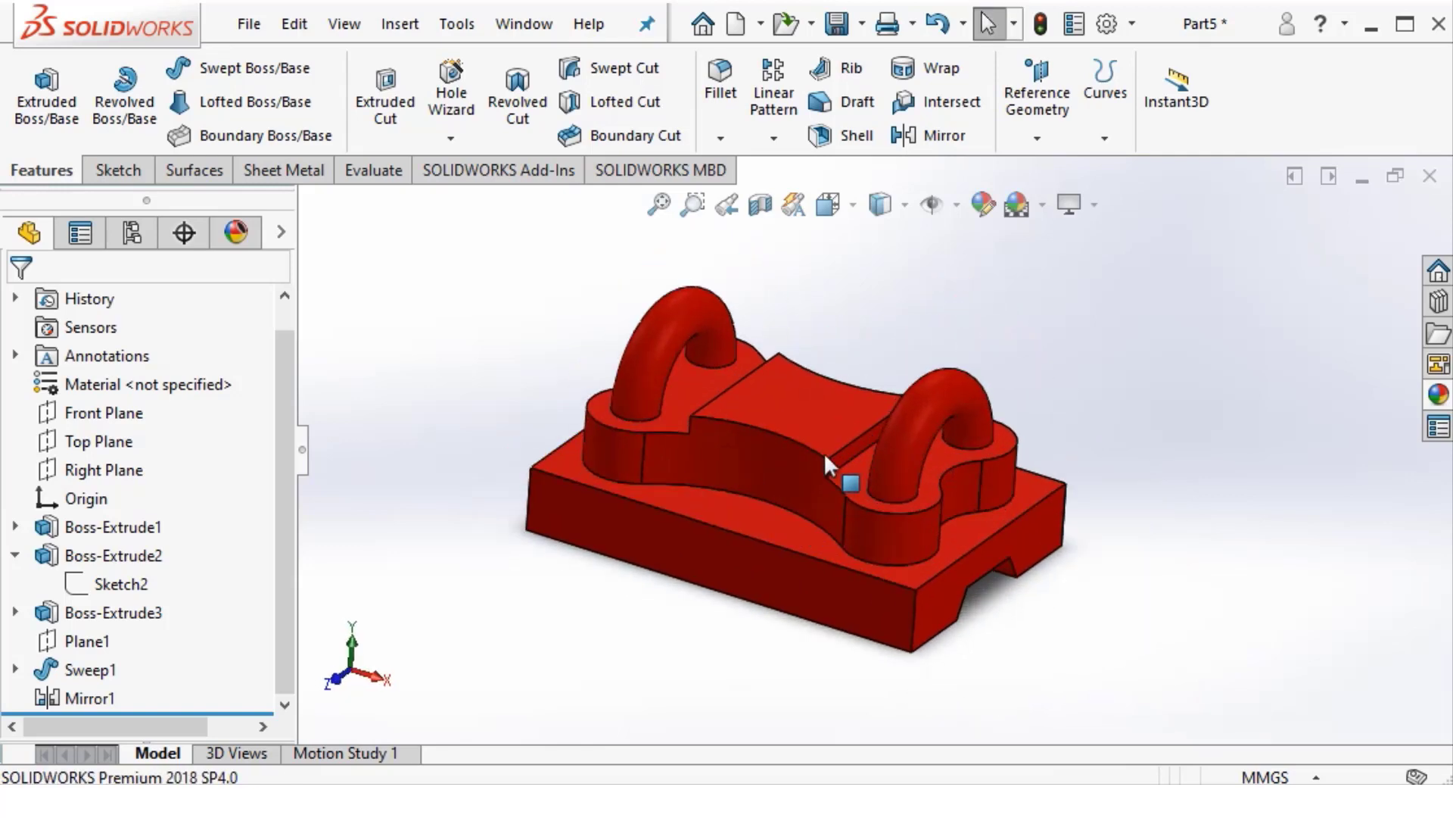
pyautogui.moveTo(825, 464)
pyautogui.mouseDown(button='middle')
pyautogui.moveTo(1199, 554)
pyautogui.moveTo(1184, 470)
pyautogui.moveTo(925, 454)
pyautogui.moveTo(692, 600)
pyautogui.moveTo(648, 540)
pyautogui.moveTo(831, 480)
pyautogui.moveTo(828, 575)
pyautogui.moveTo(827, 503)
pyautogui.mouseUp(button='middle')
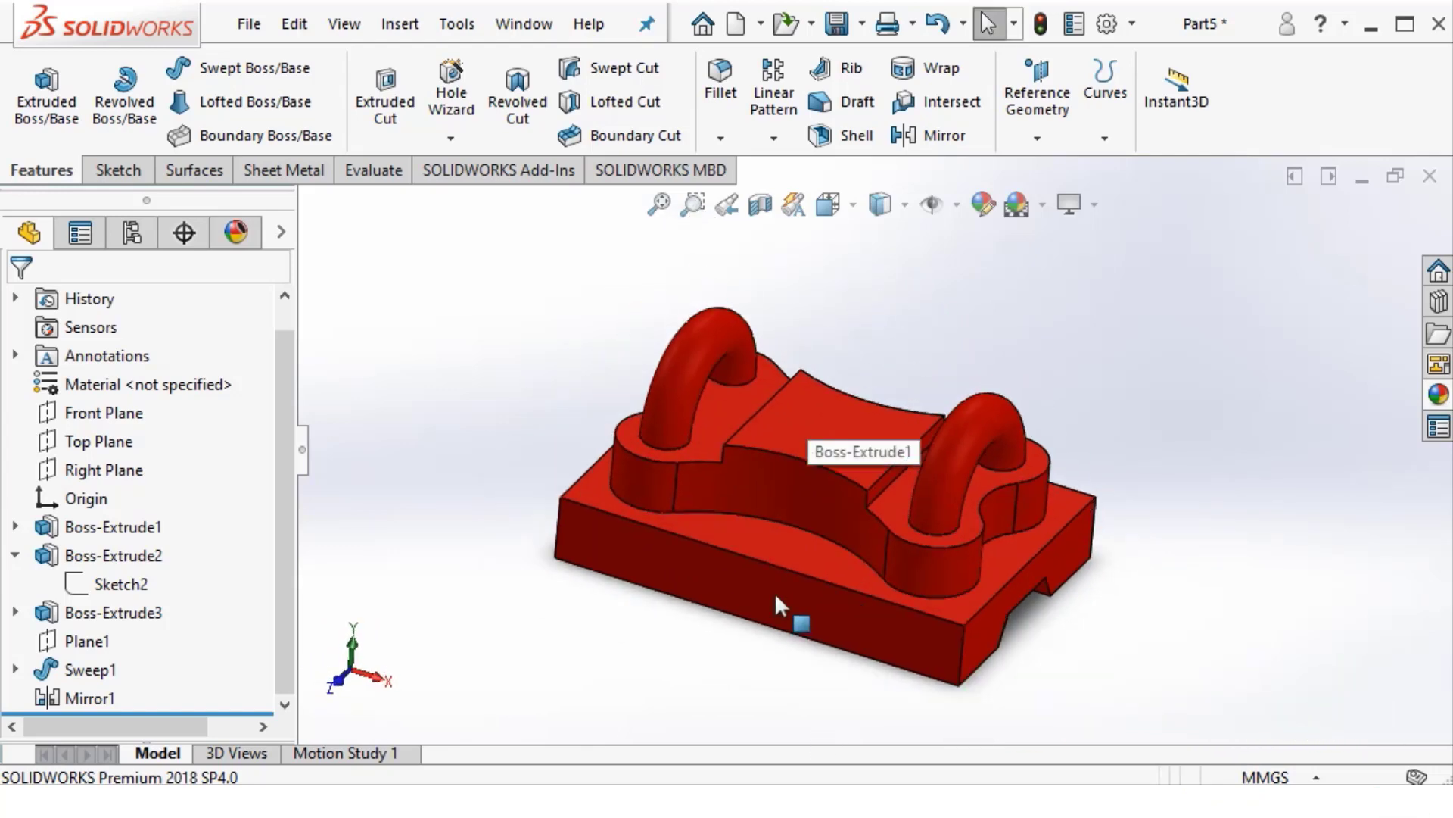
pyautogui.scroll(-1, 1126, 425)
pyautogui.scroll(-1, 1119, 430)
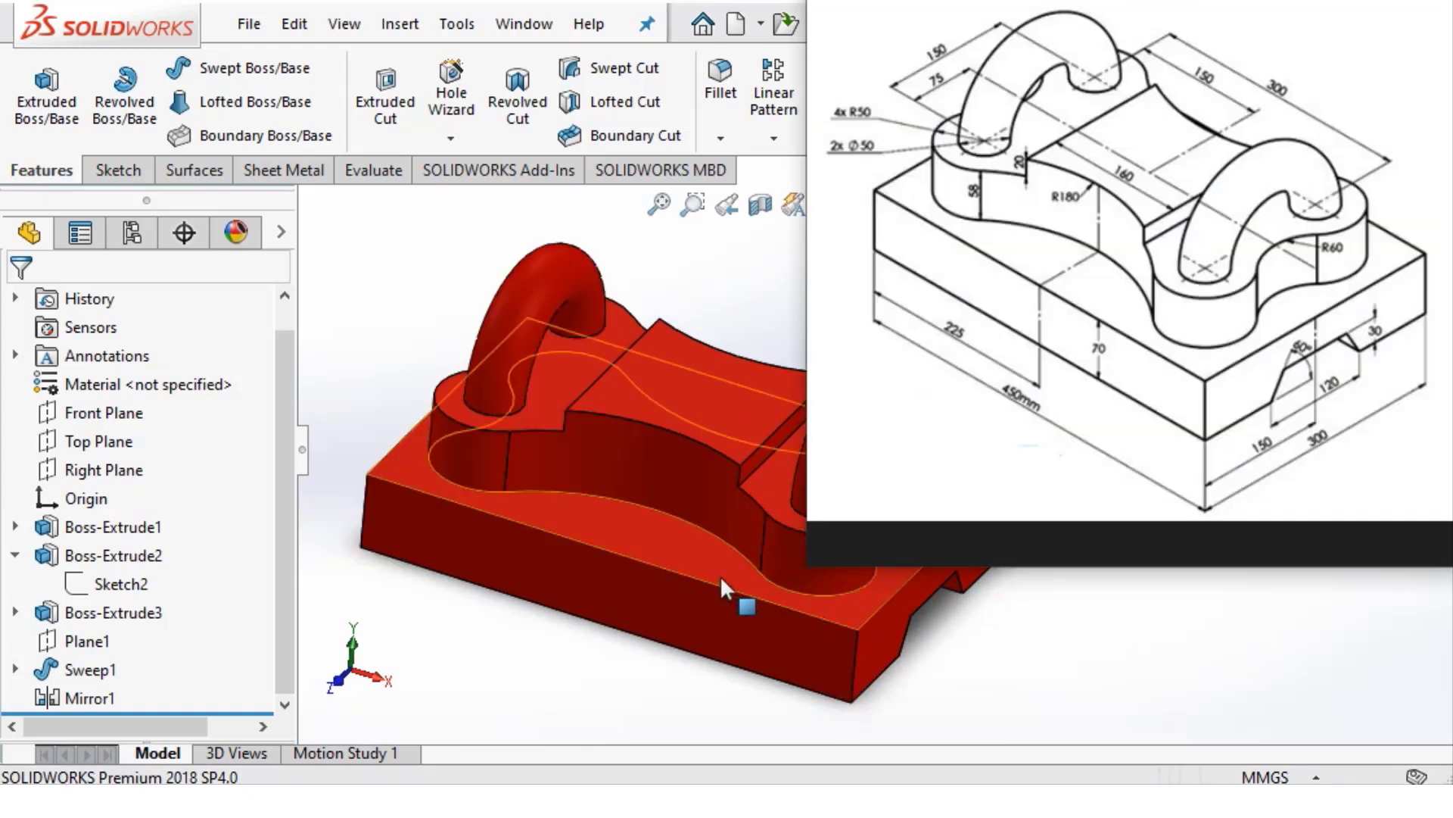
pyautogui.scroll(2, 663, 537)
pyautogui.scroll(-3, 969, 617)
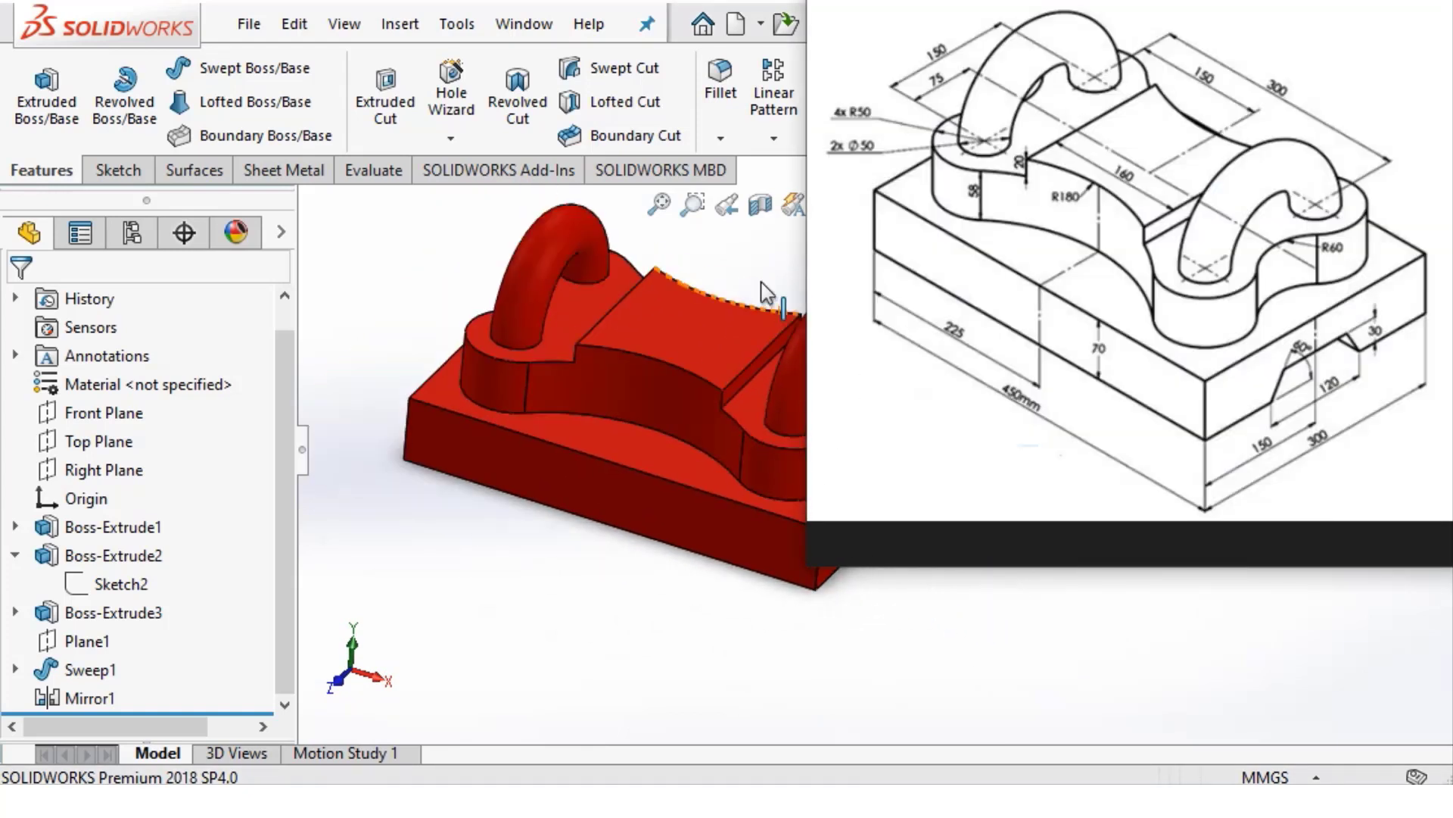
pyautogui.scroll(-2, 765, 285)
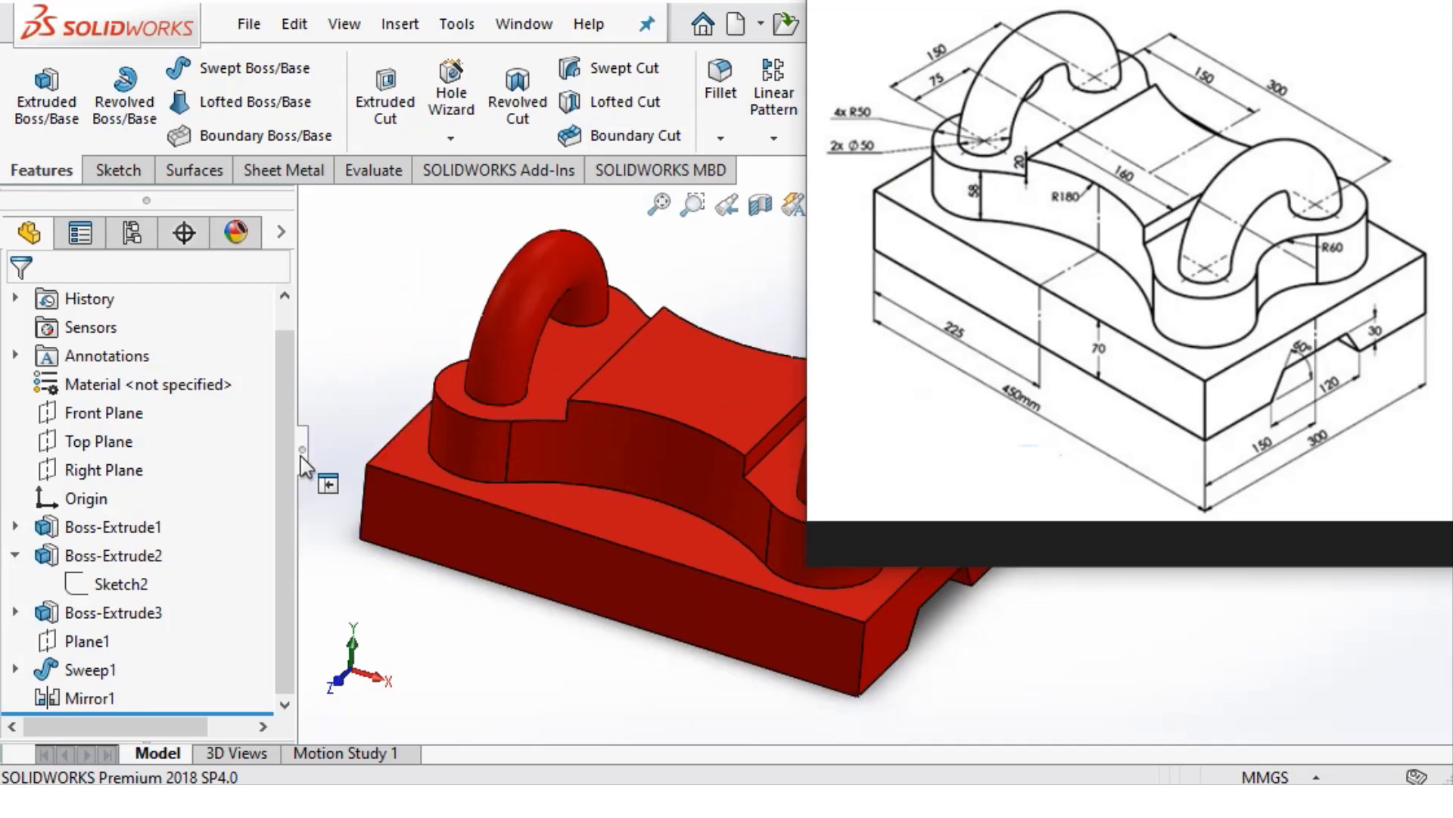
pyautogui.click(302, 450)
pyautogui.scroll(-1, 1158, 469)
pyautogui.keyDown('ctrl'); pyautogui.moveTo(1159, 469); pyautogui.dragTo(1016, 461, button='middle'); pyautogui.keyUp('ctrl')
pyautogui.moveTo(838, 468)
pyautogui.mouseDown(button='middle')
pyautogui.moveTo(856, 441)
pyautogui.moveTo(909, 526)
pyautogui.mouseUp(button='middle')
pyautogui.scroll(-2, 912, 527)
pyautogui.scroll(2, 909, 525)
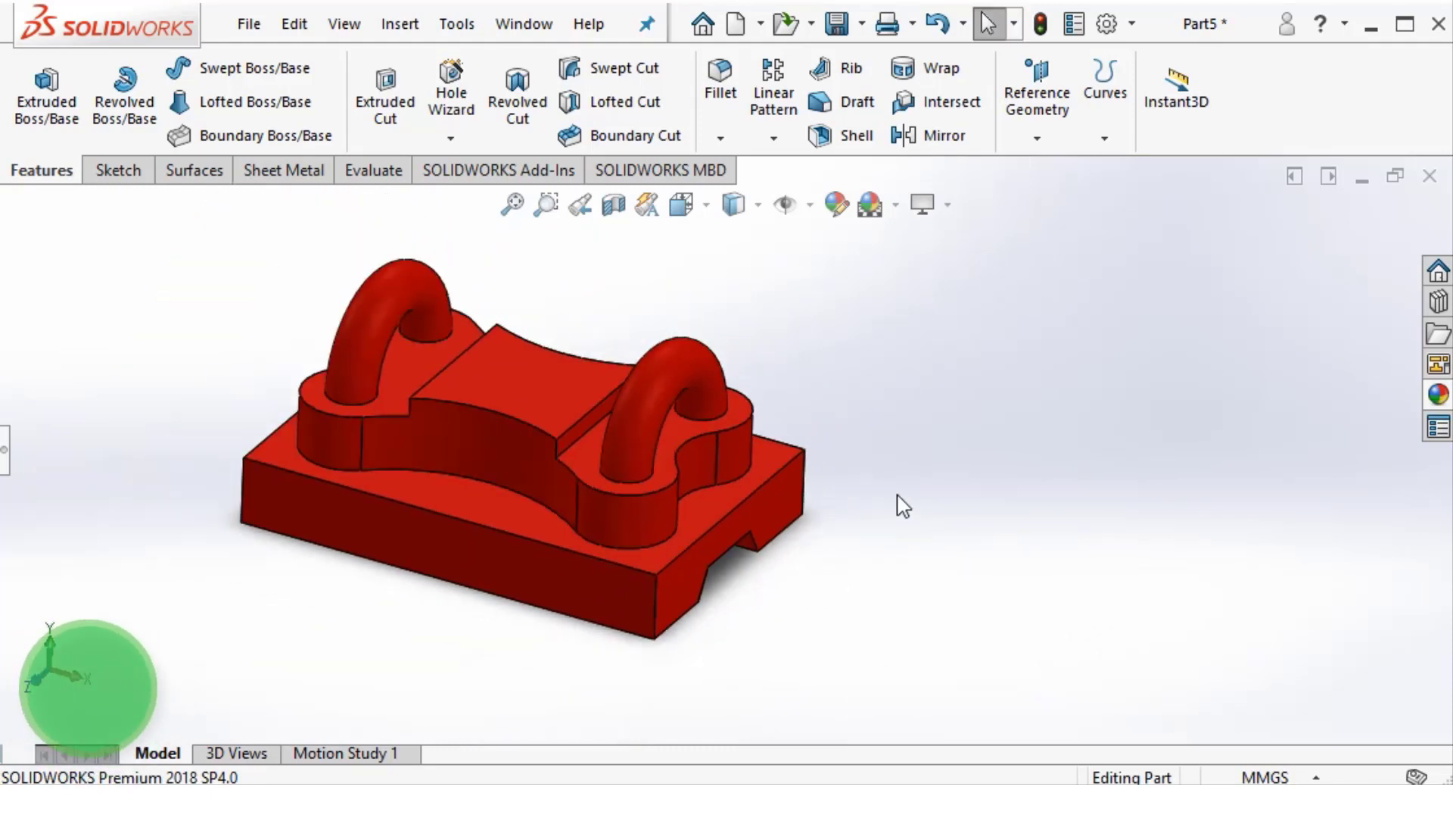
pyautogui.scroll(-2, 898, 502)
pyautogui.scroll(2, 870, 471)
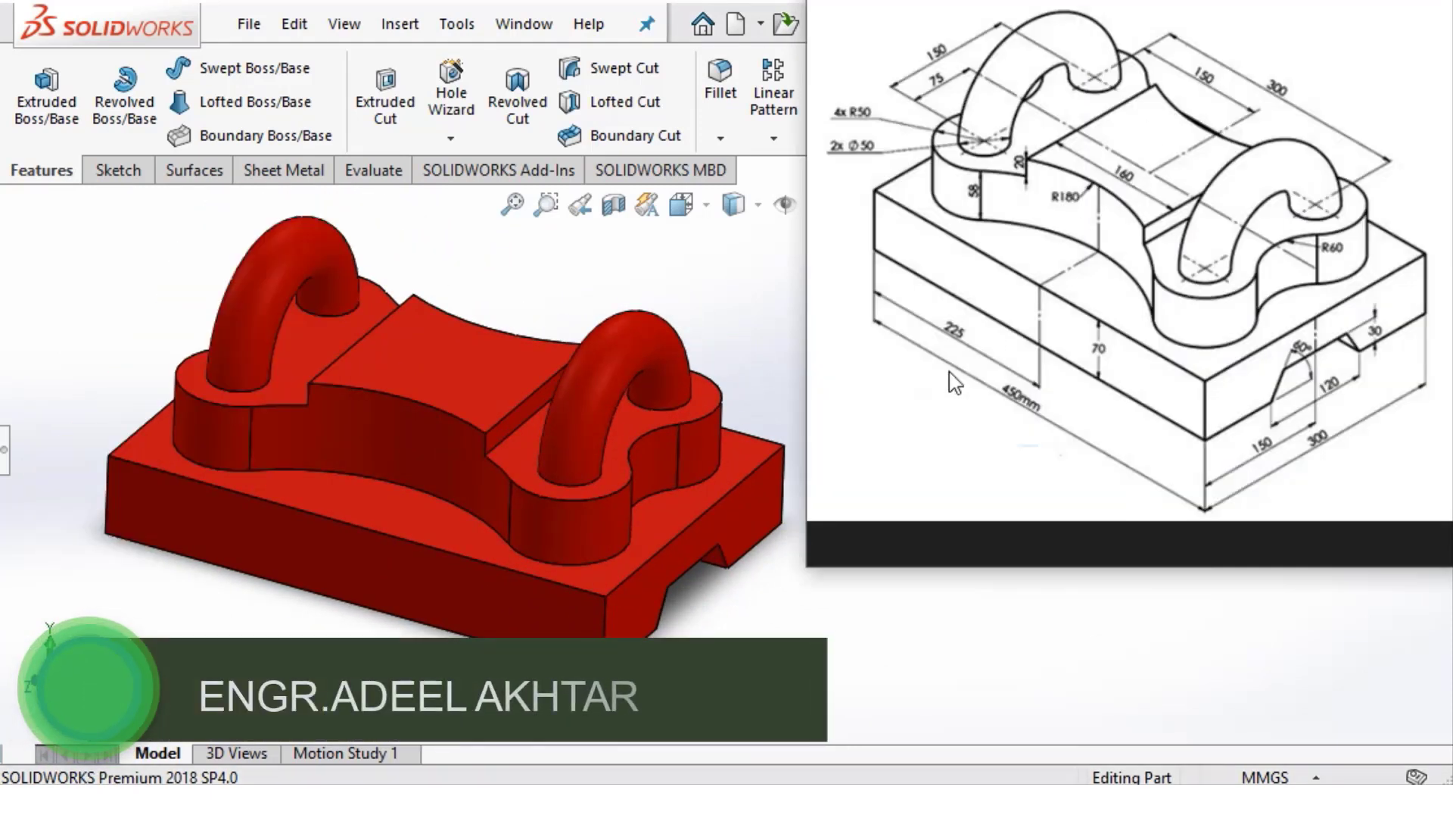